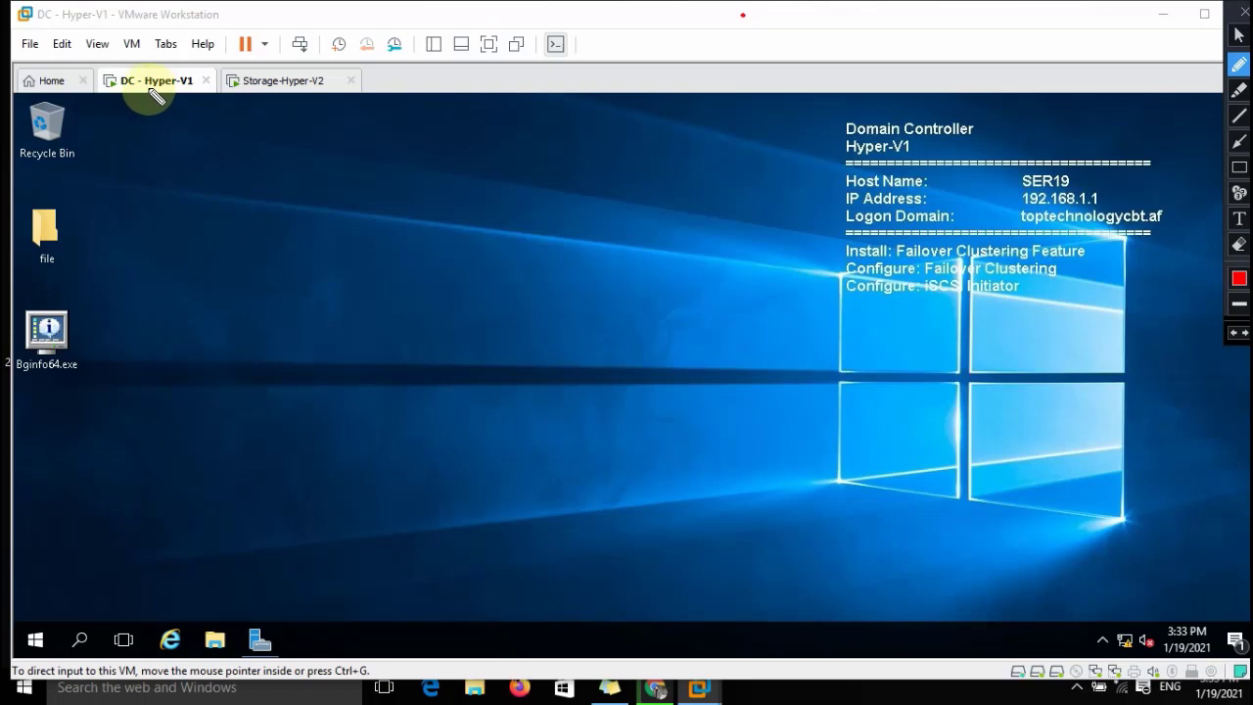
Step: Underline the DC - Hyper-V1 and Storage-Hyper-V2 machine names in red, and erase the marks
drag(112, 87, 128, 87)
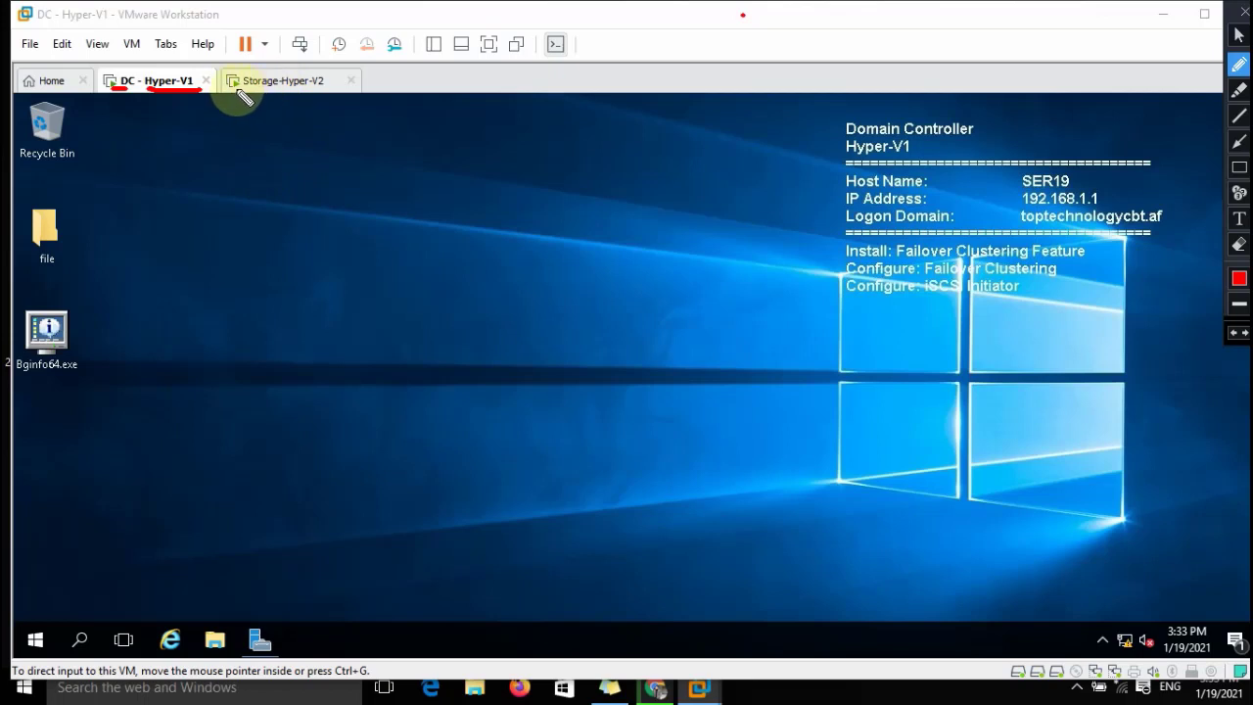
drag(235, 87, 341, 89)
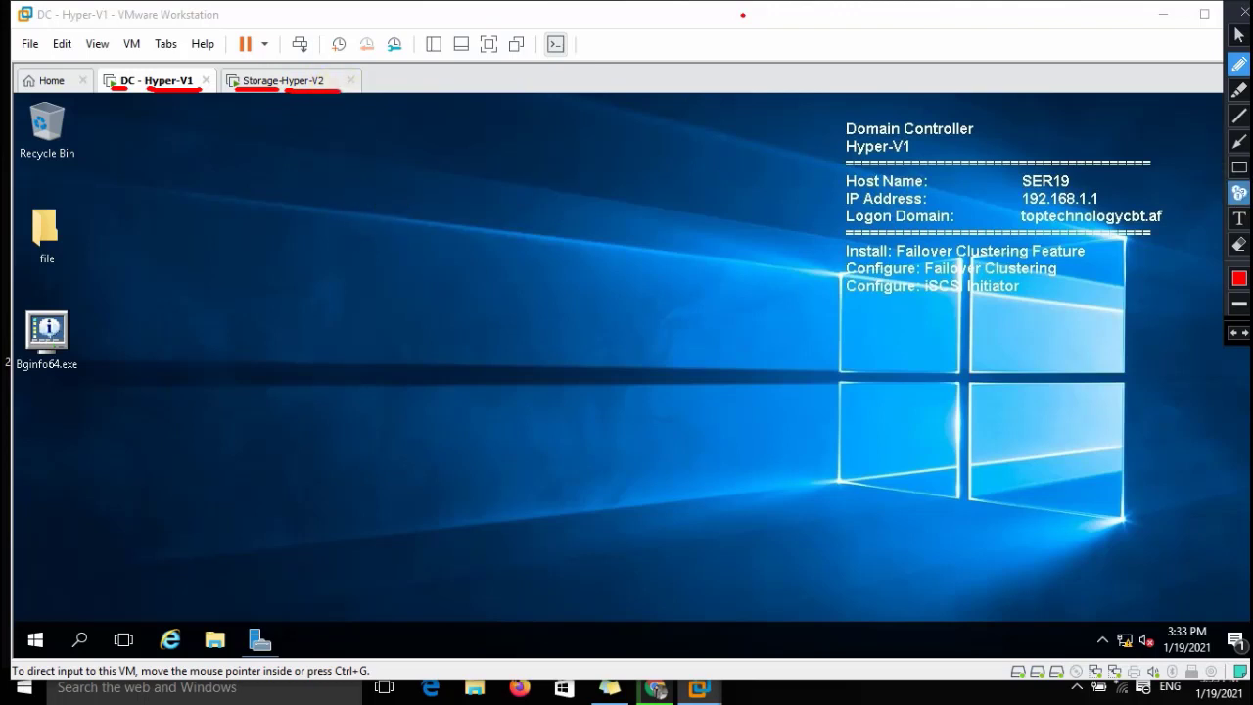
click(1238, 244)
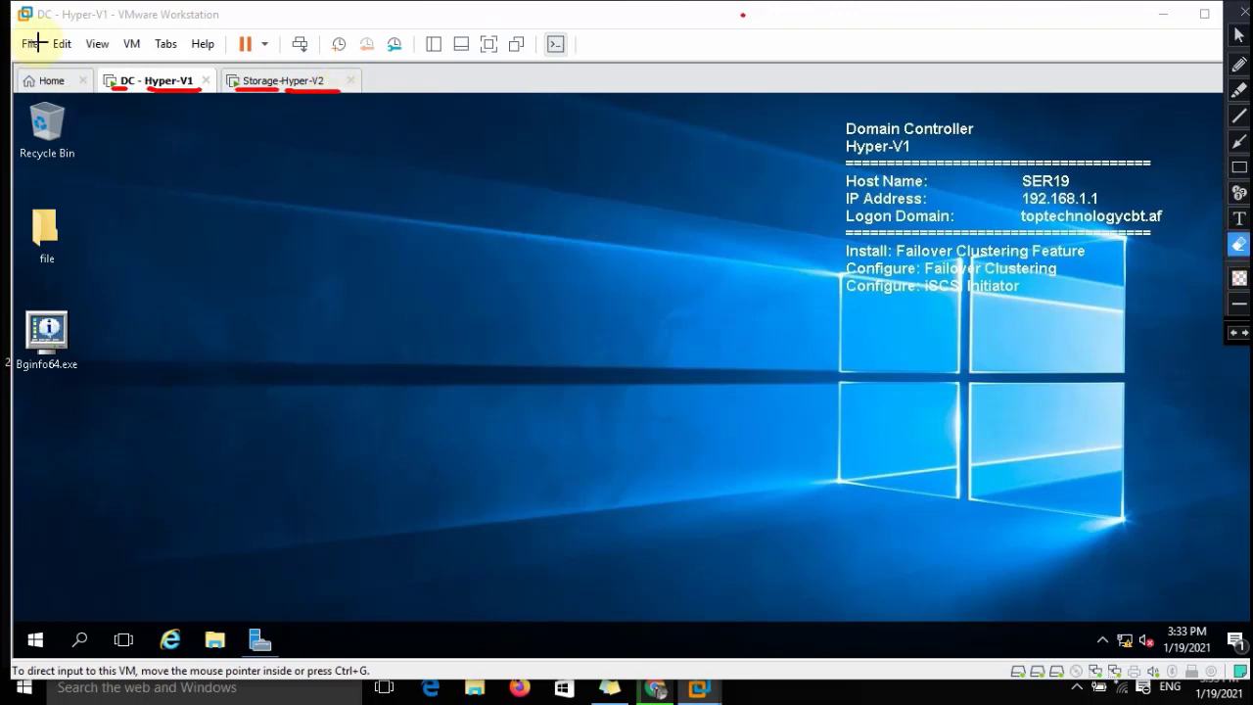
drag(319, 124, 456, 160)
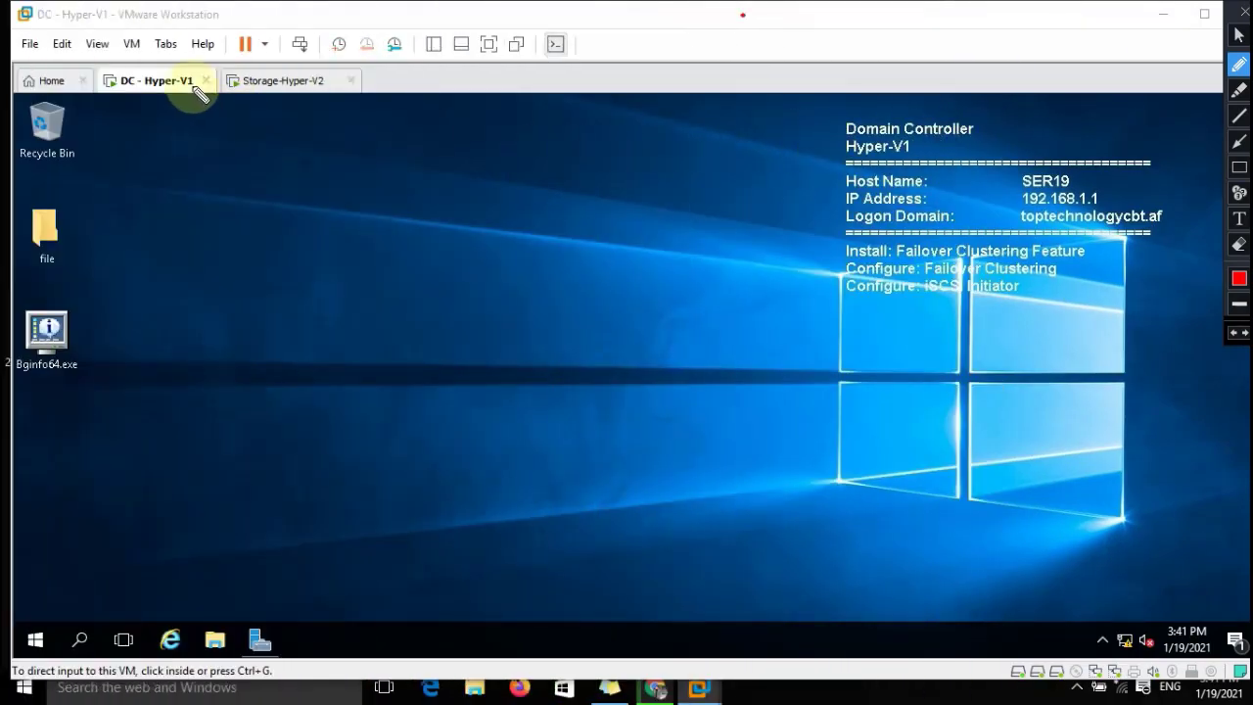
Step: Mark the Domain Controller, Hyper-V1, IP Address and Logon Domain lines of the desktop info text with red pen strokes
drag(840, 128, 808, 128)
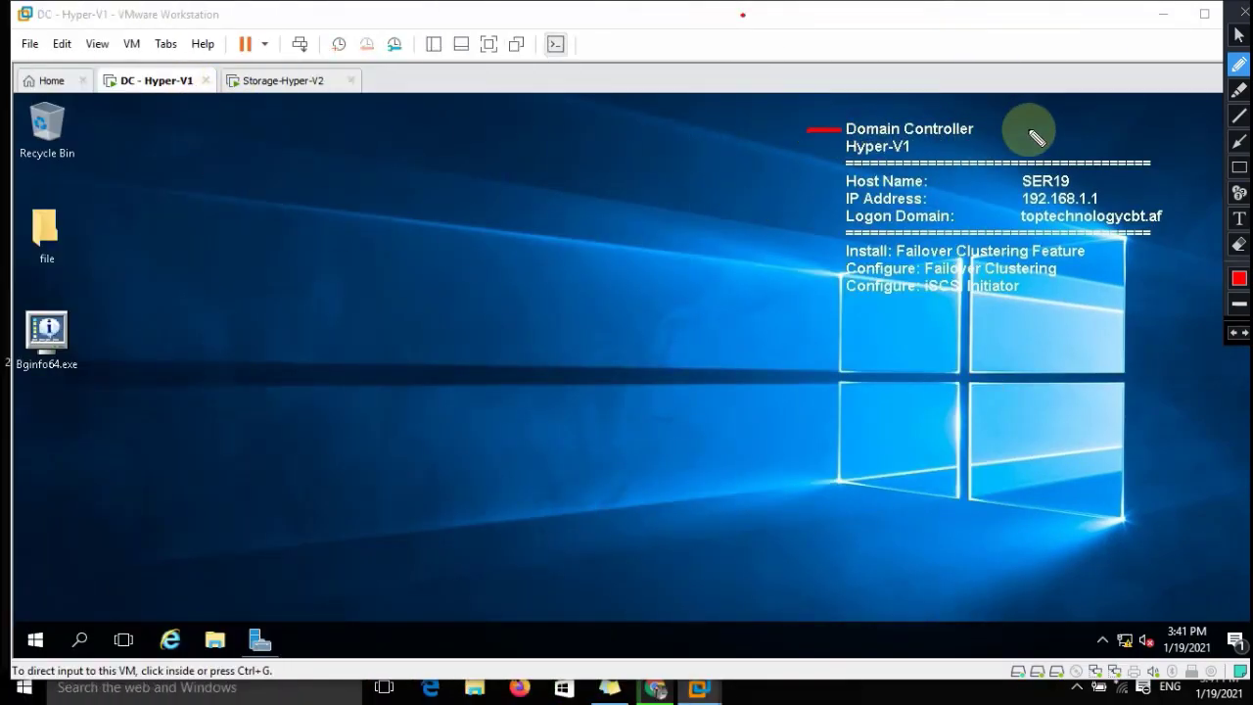
drag(1006, 130, 979, 129)
drag(837, 147, 809, 147)
drag(912, 147, 950, 147)
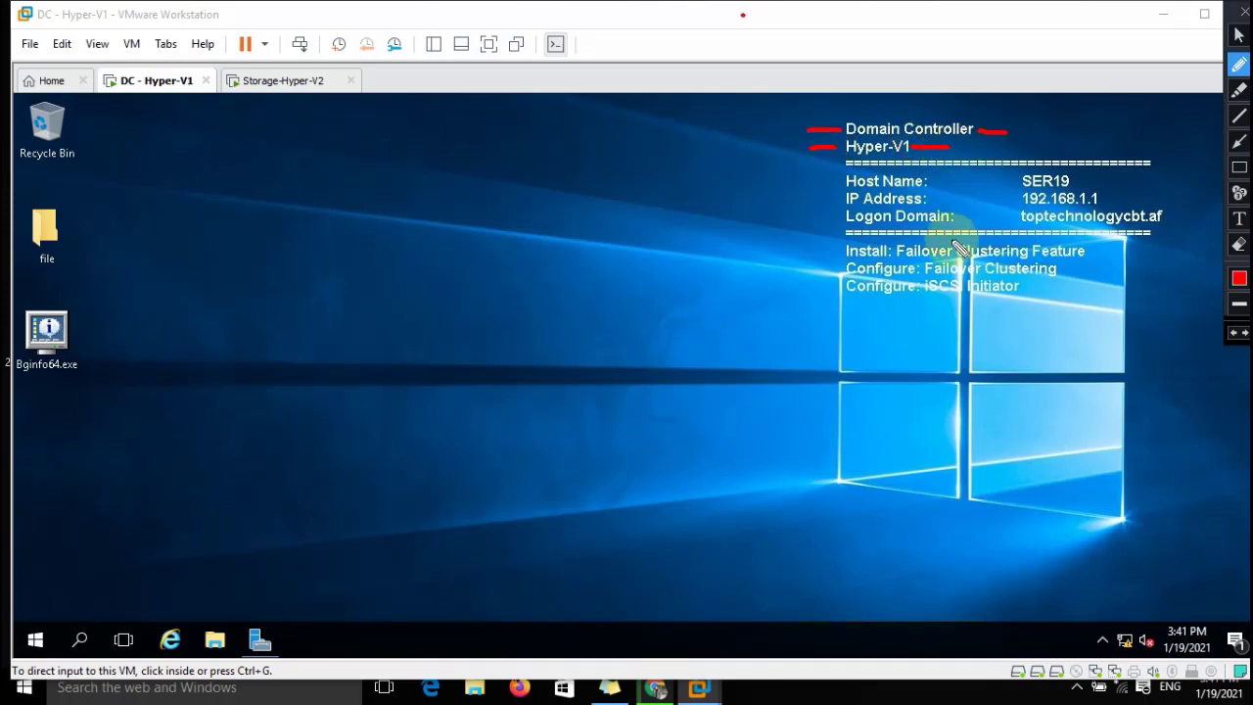
drag(838, 197, 815, 198)
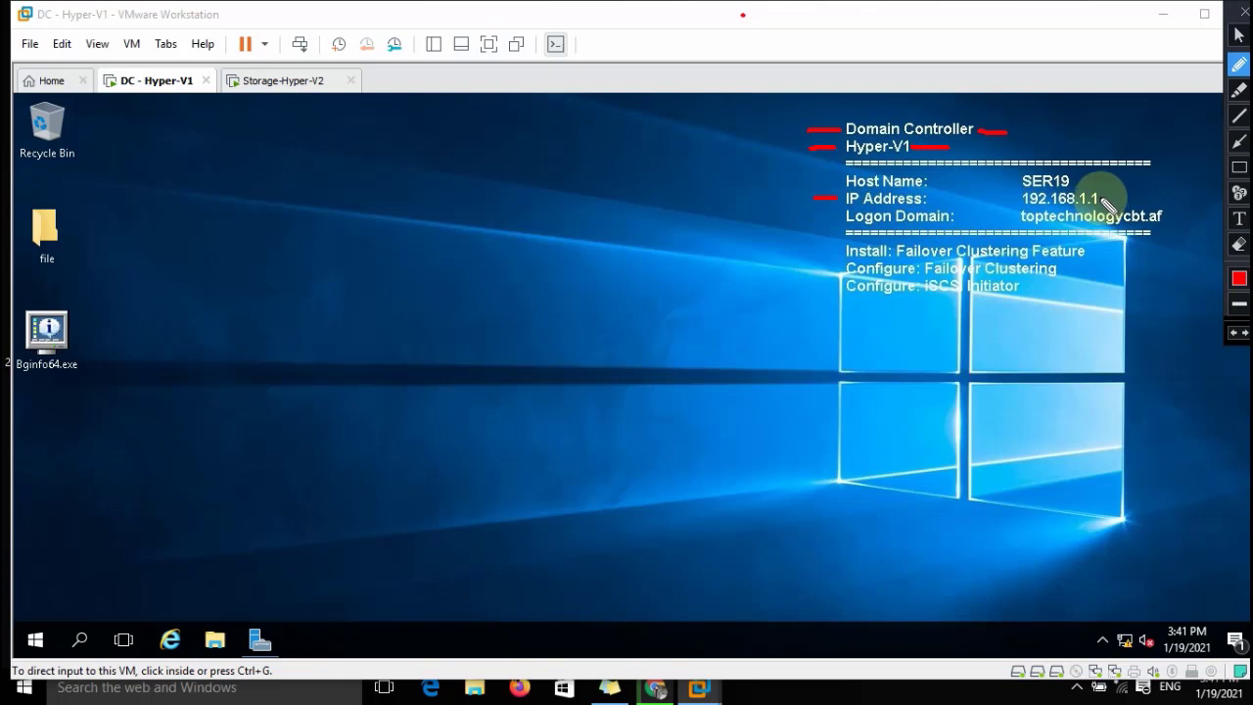
drag(1100, 199, 1126, 199)
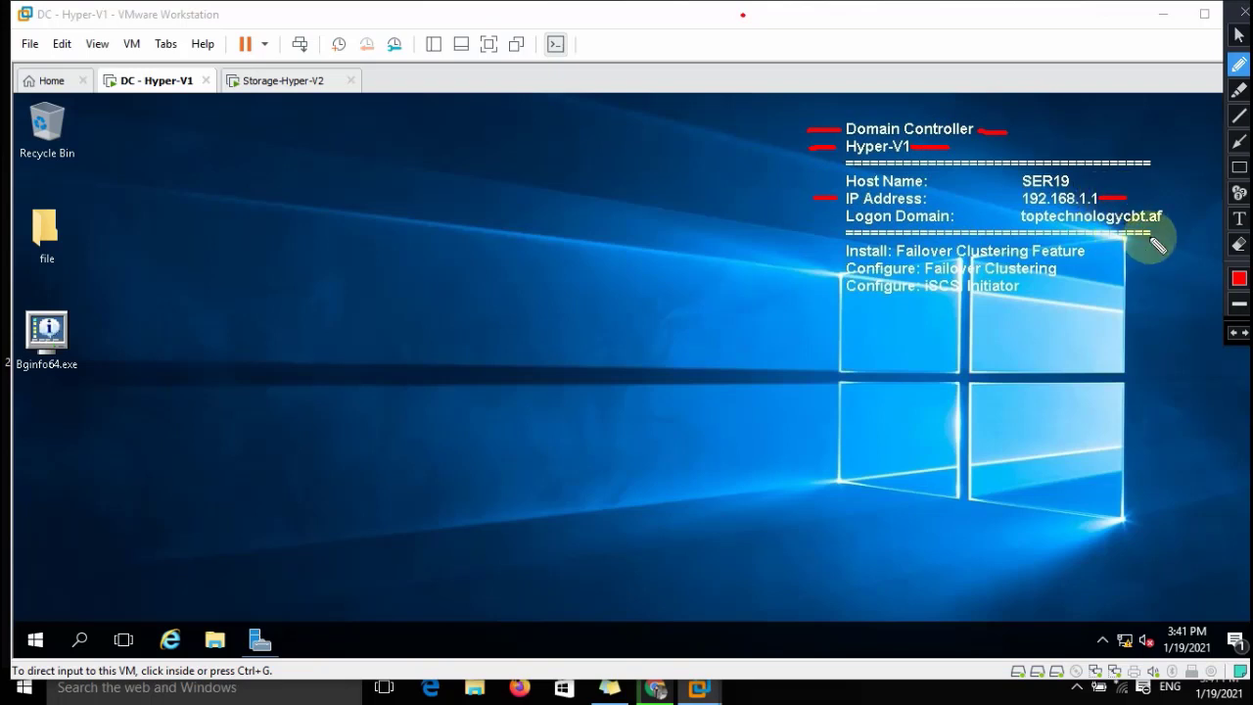
drag(840, 219, 818, 220)
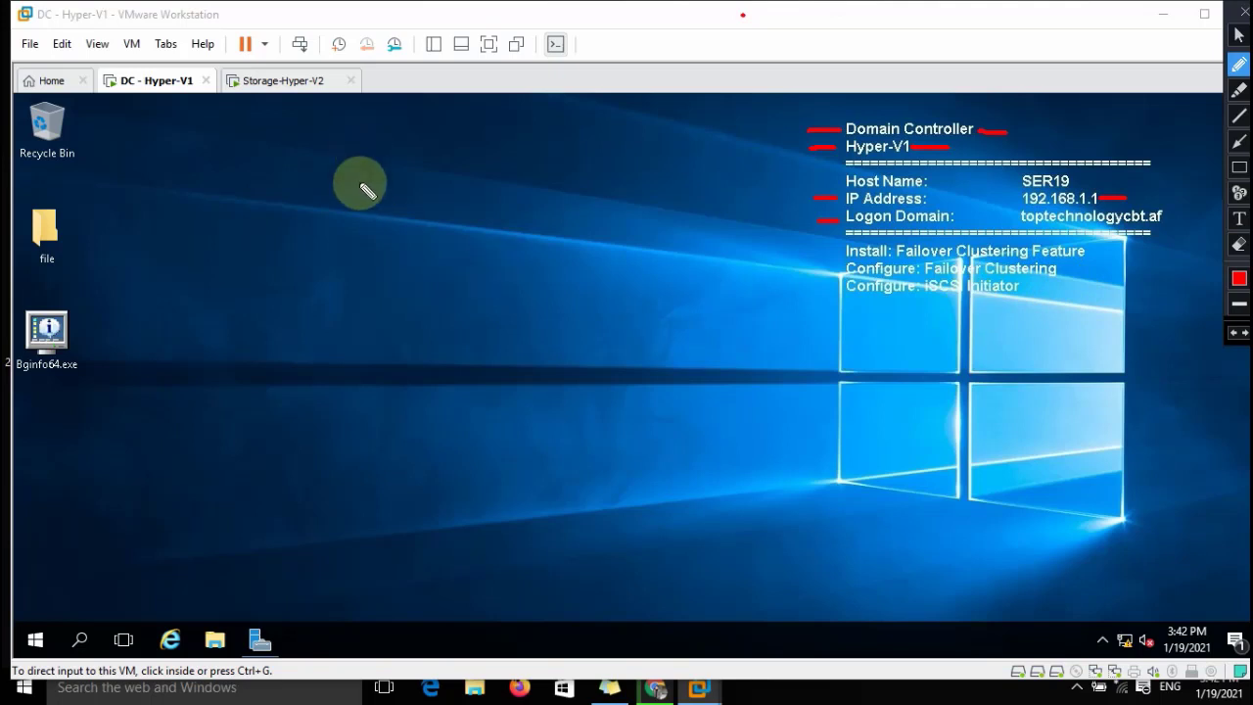
Step: Mark the "Install: Failover Clustering Feature" and "Configure: iSCSI Initiator" lines with red strokes at both ends
drag(834, 251, 793, 251)
drag(1089, 252, 1121, 253)
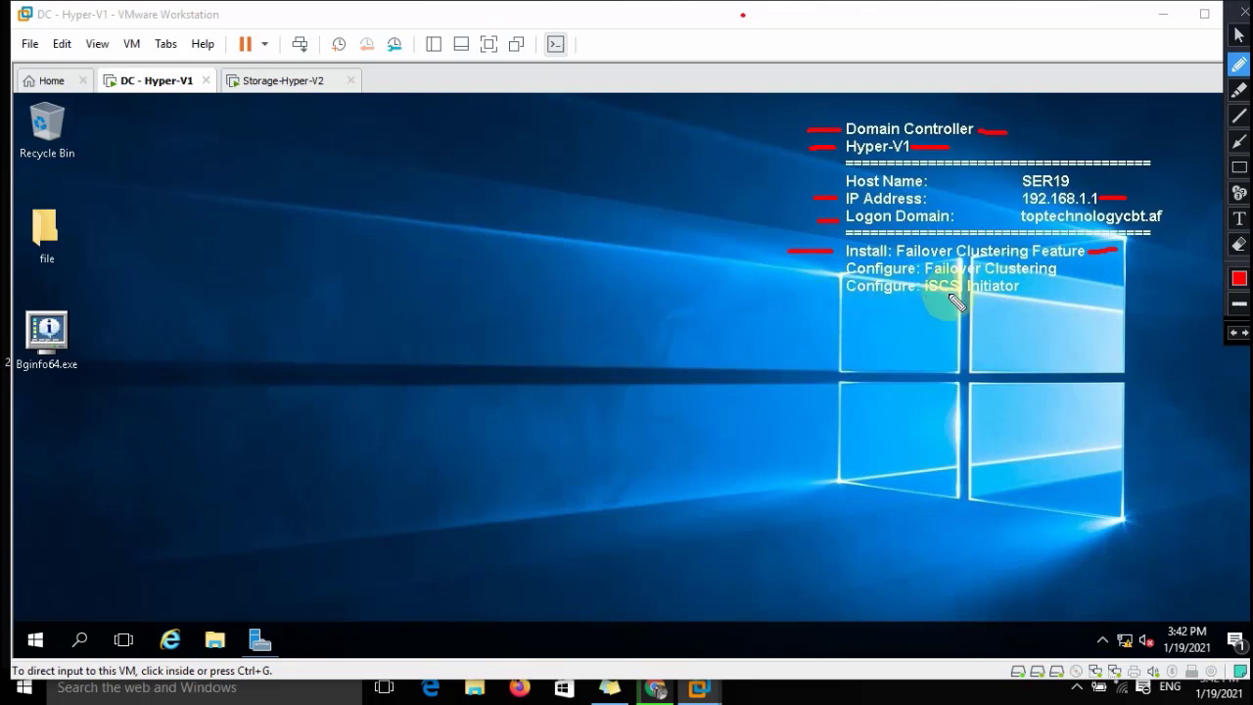
drag(834, 287, 798, 290)
drag(1061, 286, 1020, 287)
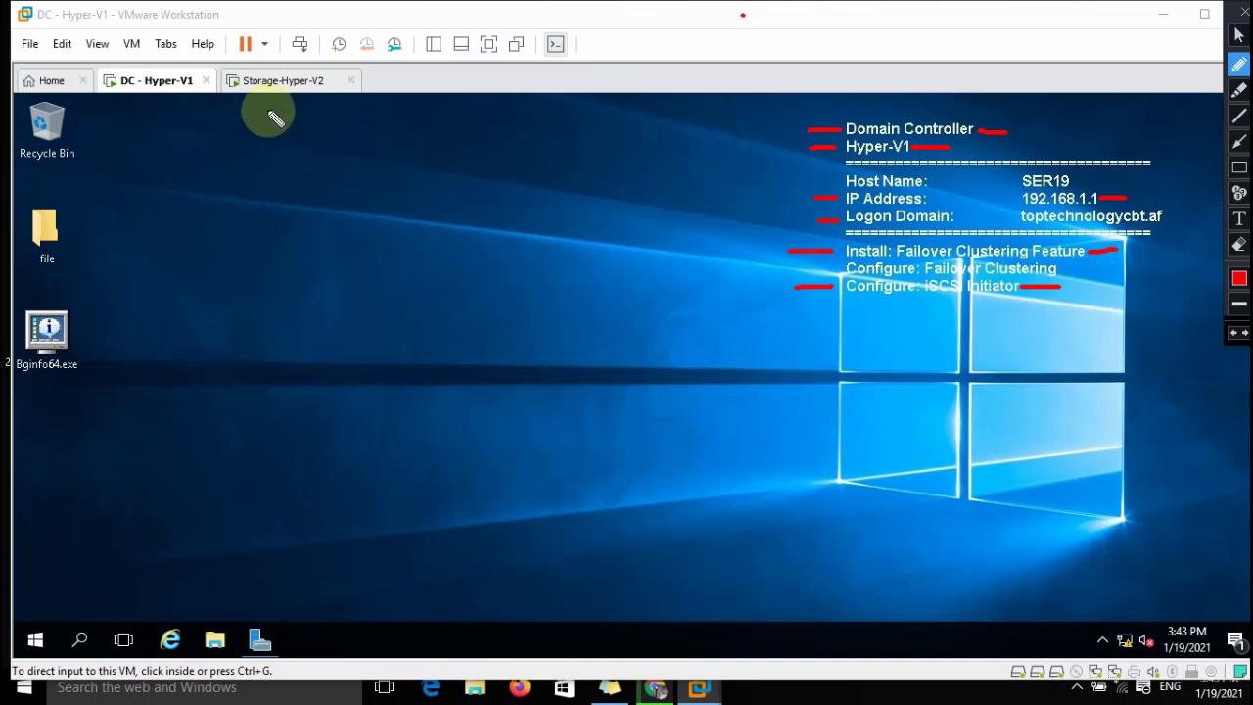
Step: Switch to the Storage-Hyper-V2 virtual machine and erase all red pen marks from the screen
key(ctrl+shift+1)
click(257, 86)
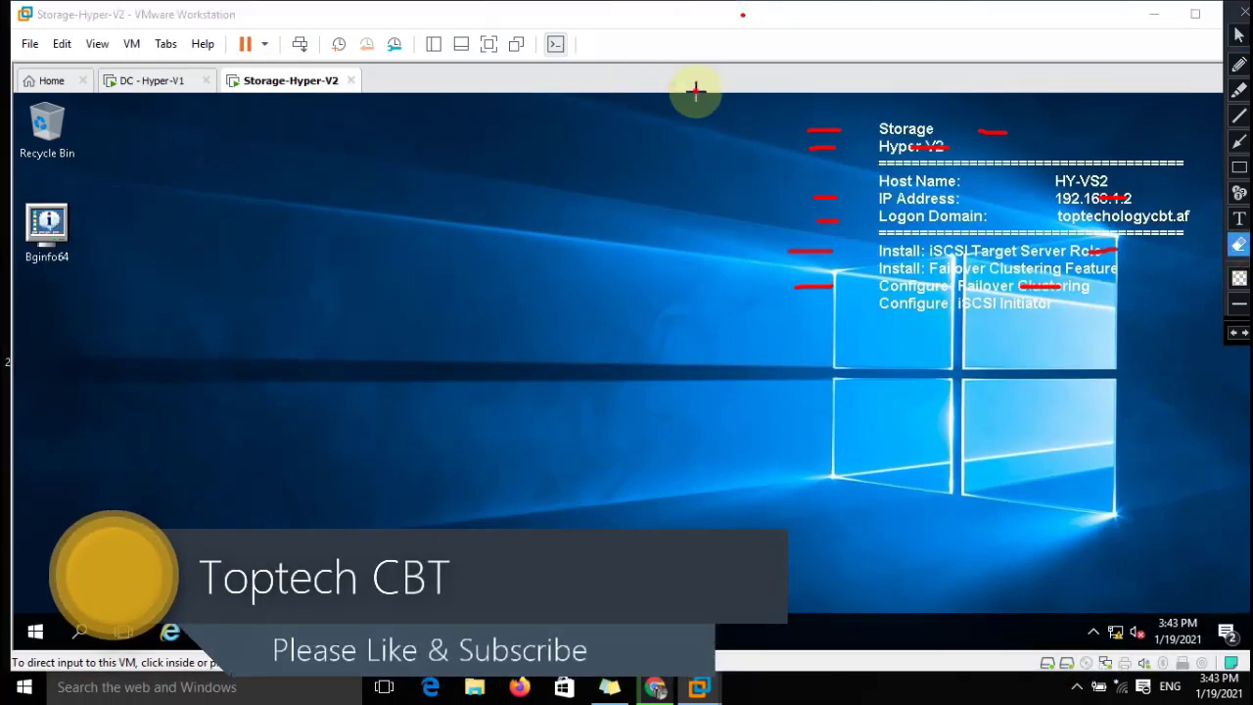
click(1239, 244)
click(1237, 37)
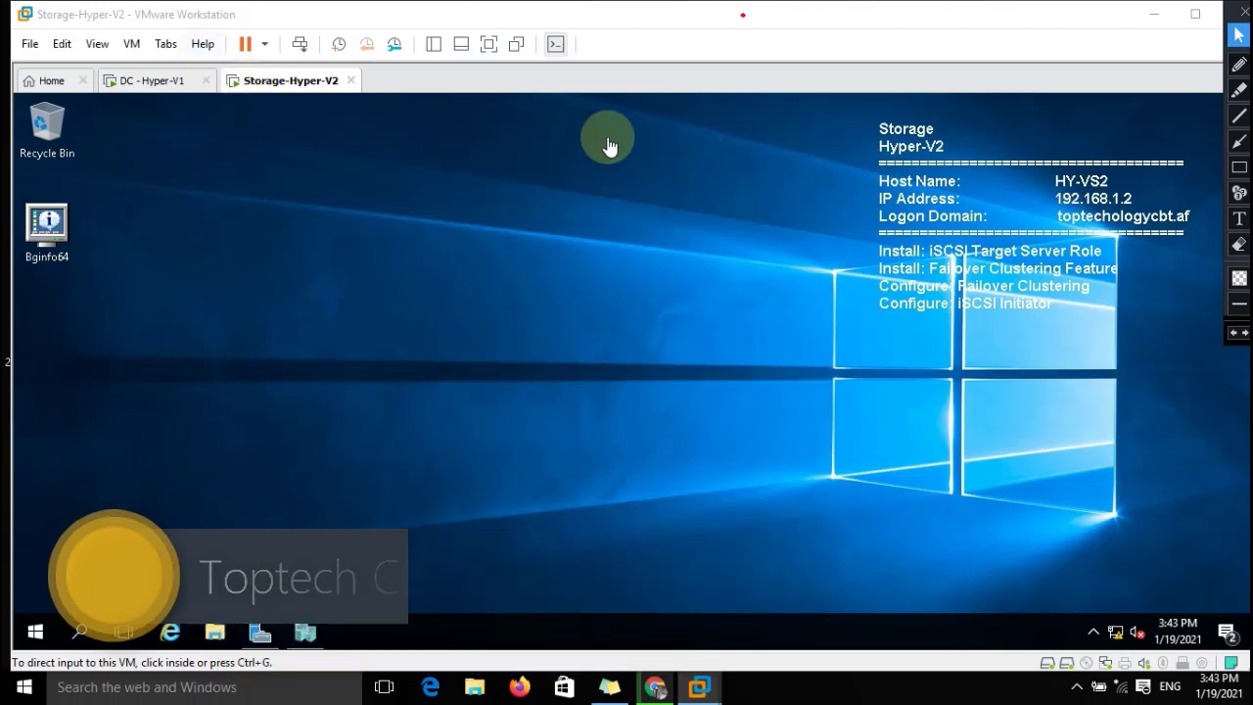
Step: Put a red check mark beside Storage and mark the Hyper-V2 and Logon Domain lines with red strokes at both ends
click(1236, 62)
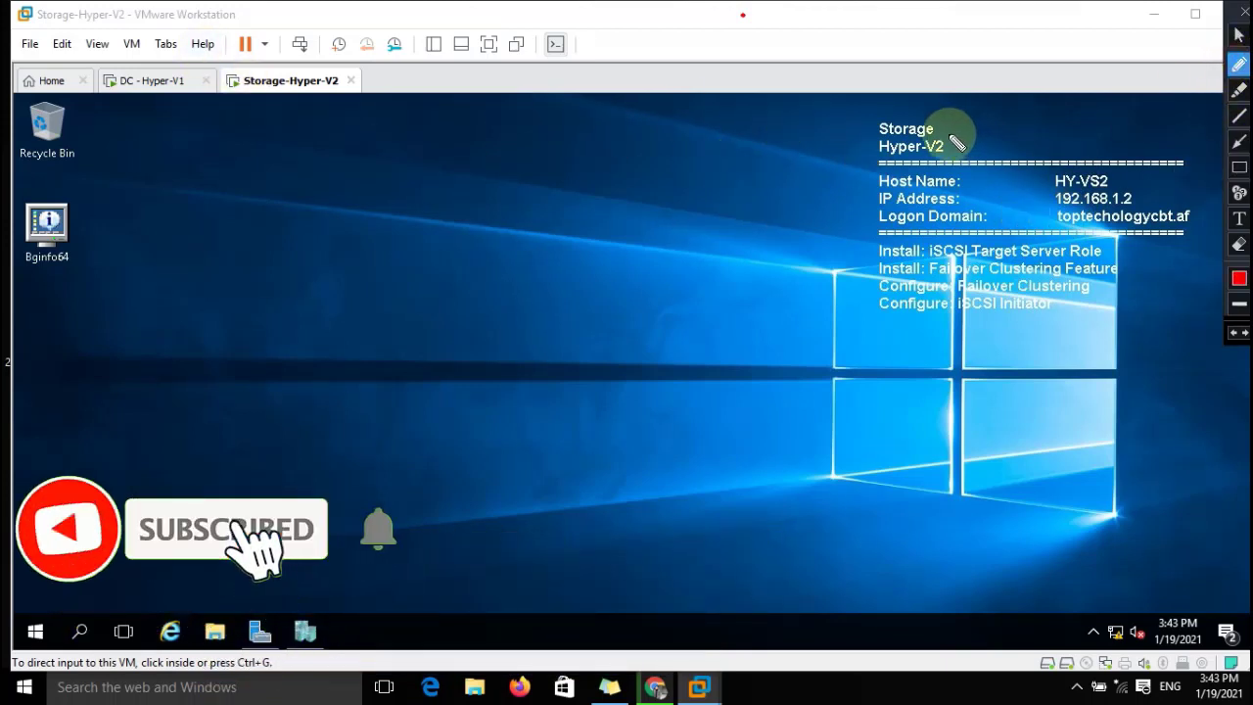
drag(937, 128, 977, 129)
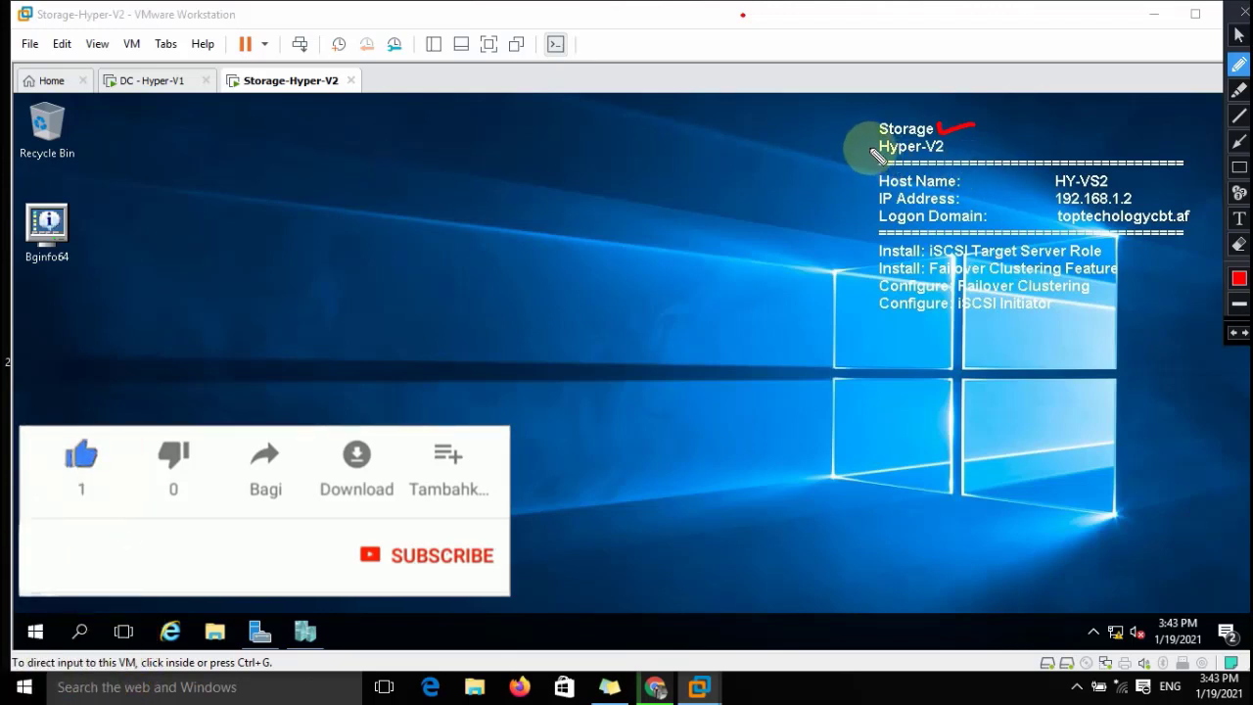
drag(837, 151, 982, 146)
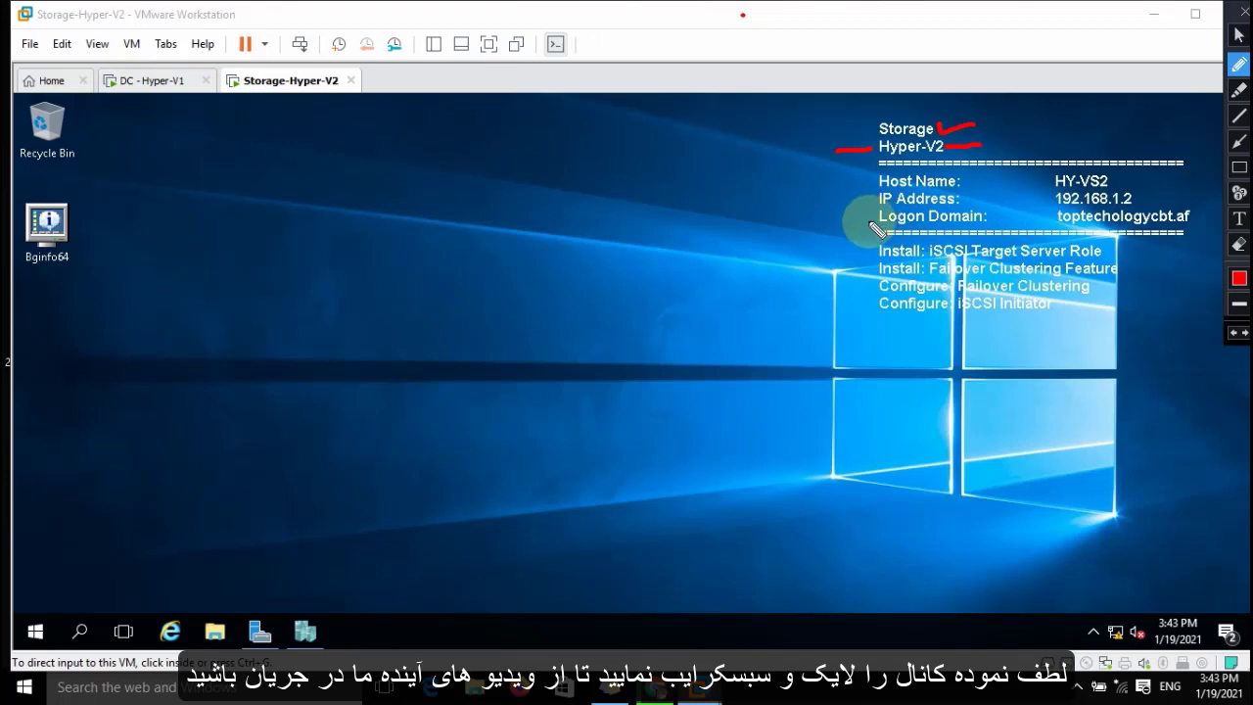
drag(873, 219, 827, 217)
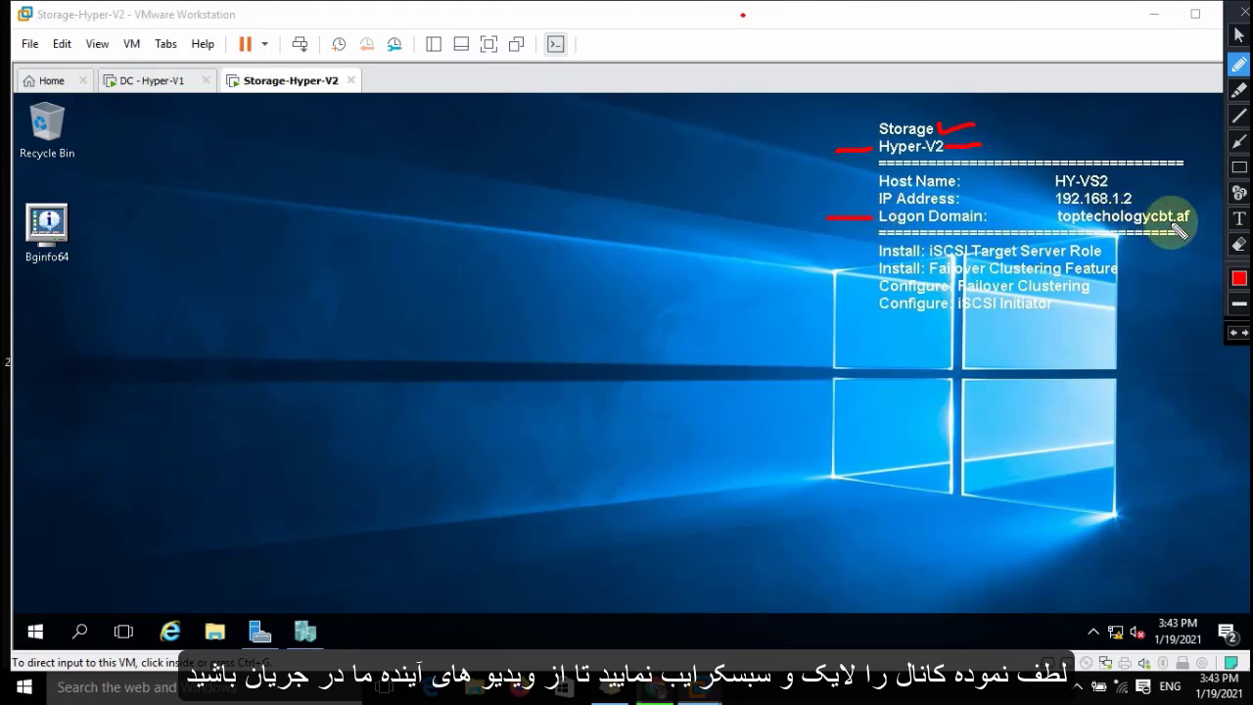
drag(1194, 218, 1212, 217)
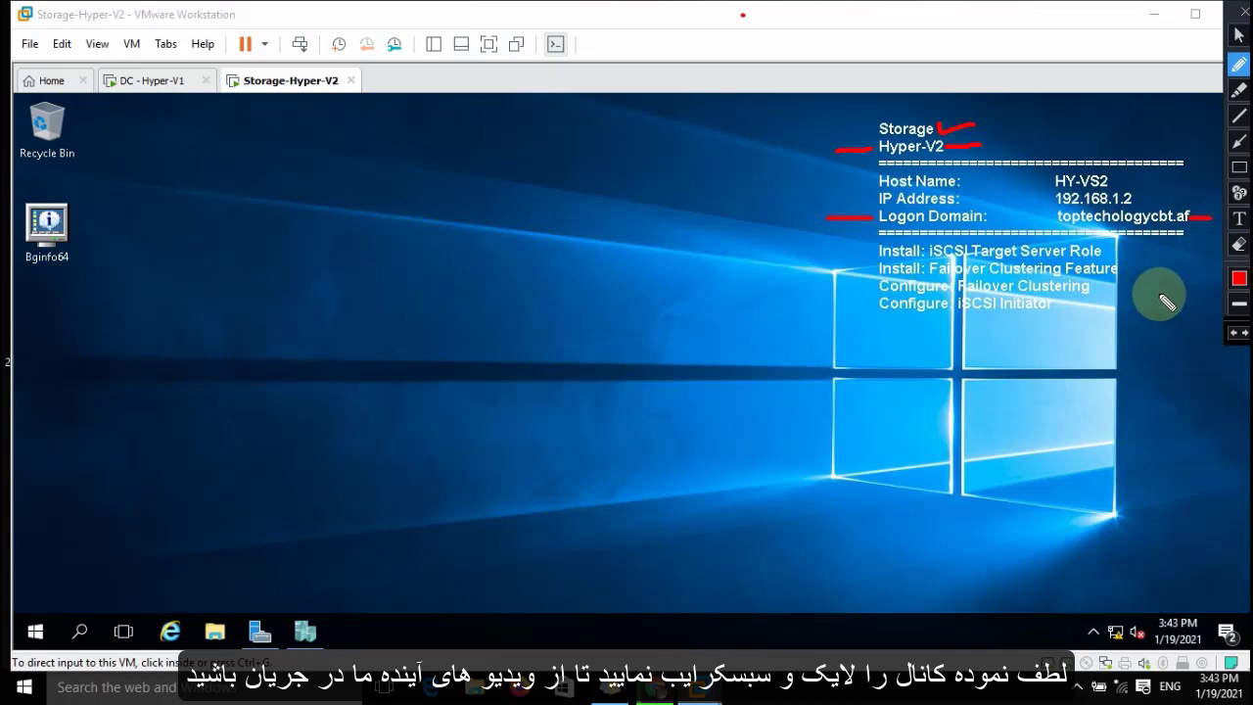
Step: Underline Storage in the virtual machine's name and mark the "Install: iSCSI Target Server Role" line in red
drag(232, 90, 279, 89)
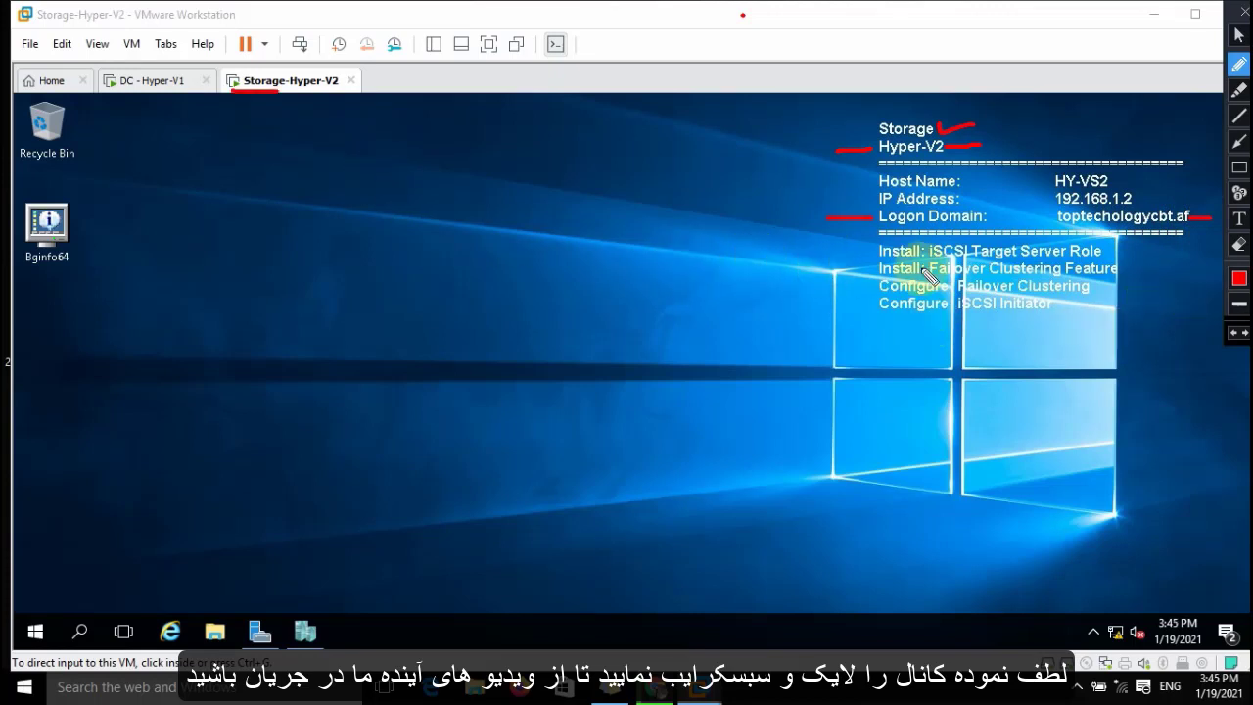
drag(874, 252, 850, 252)
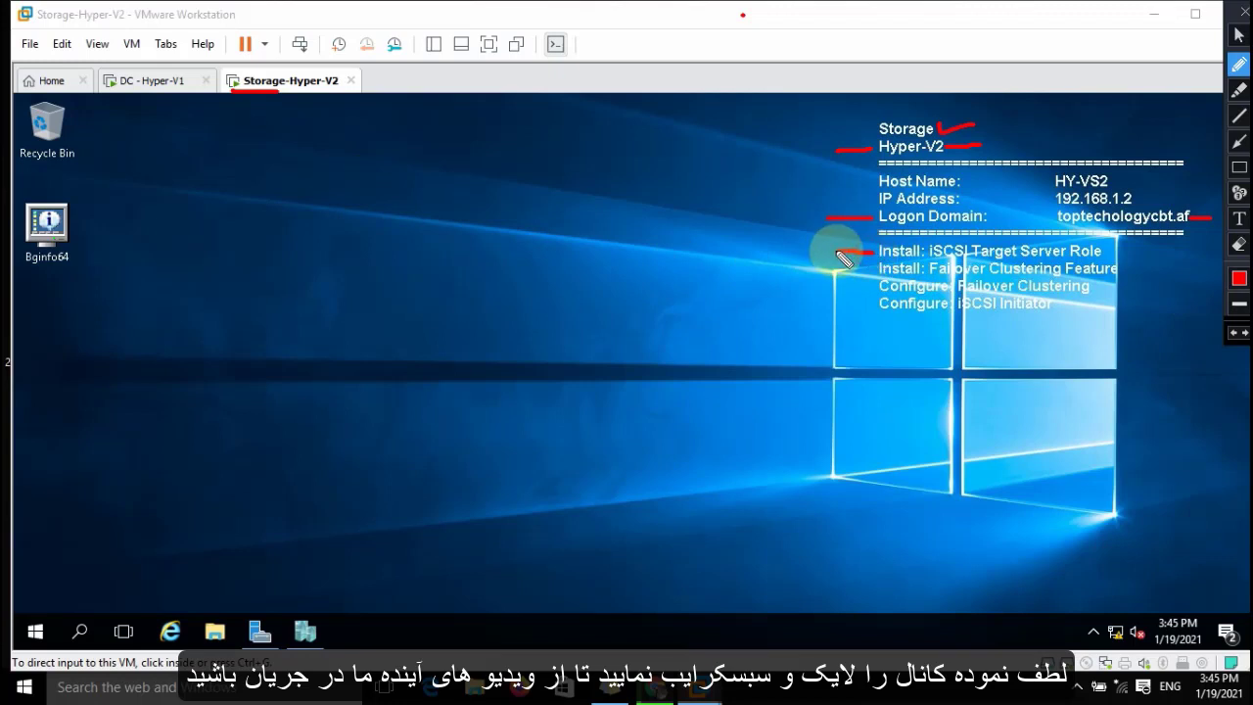
drag(1104, 250, 1124, 251)
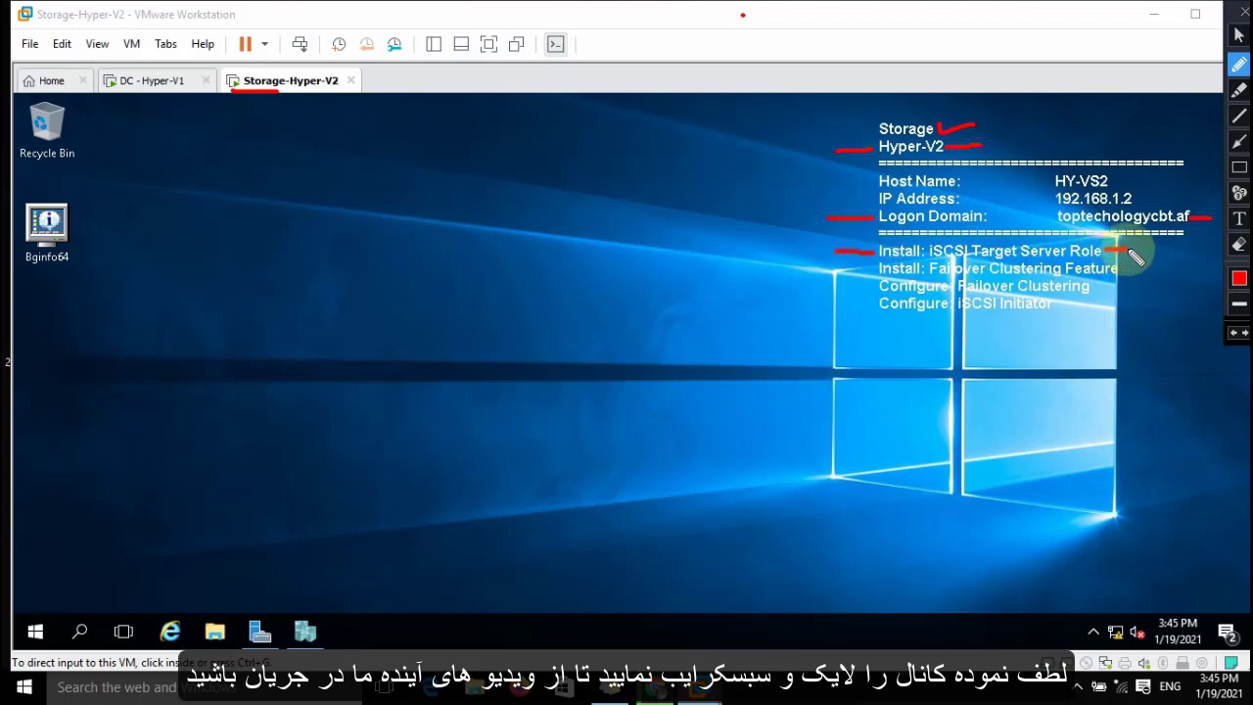
drag(265, 90, 279, 90)
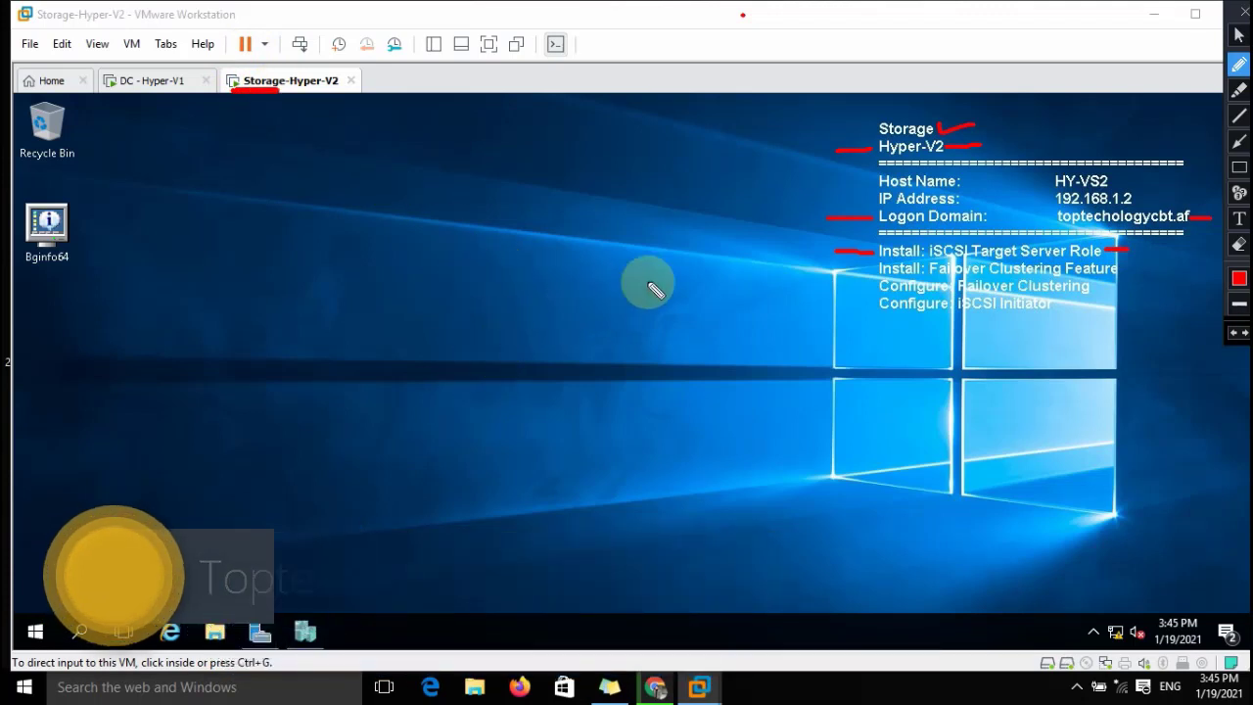
Step: Sketch a tall red rectangle on the empty desktop area, with an arrow leading into it and a stack of horizontal lines inside
click(1239, 169)
drag(521, 187, 634, 246)
mouse_move(699, 278)
mouse_down()
mouse_move(708, 392)
mouse_move(696, 470)
mouse_move(720, 477)
mouse_up()
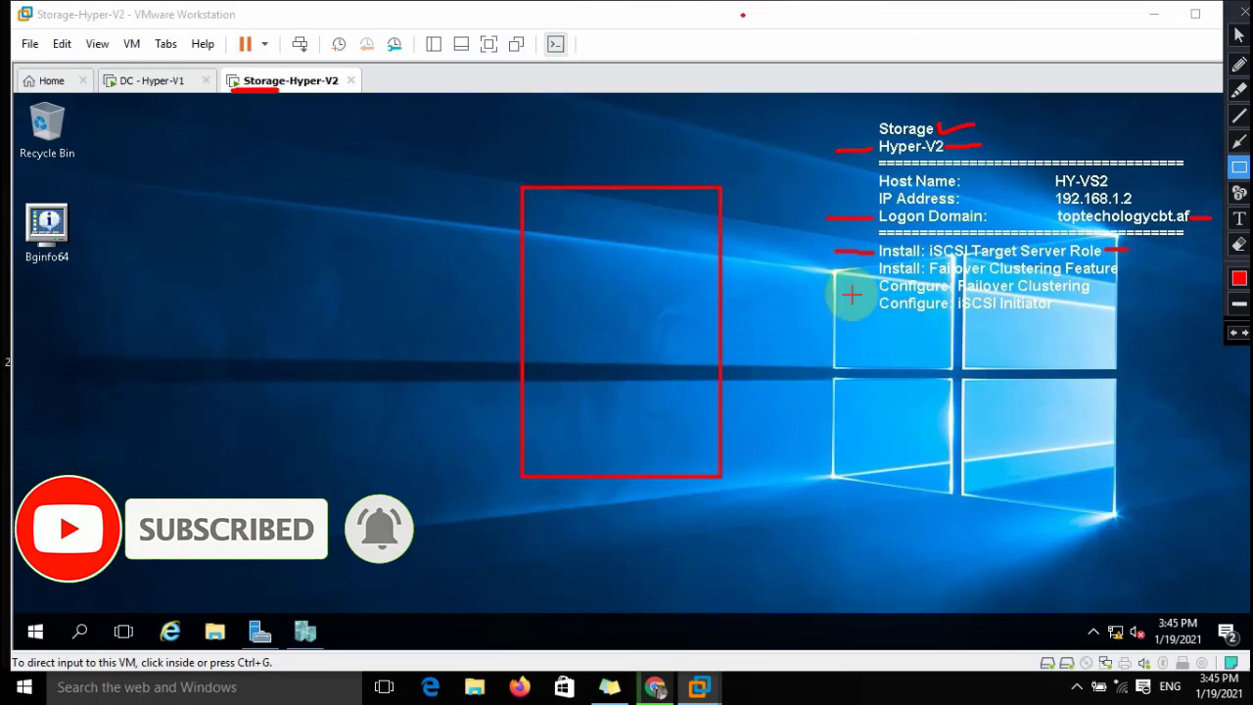
key(ctrl+alt+2)
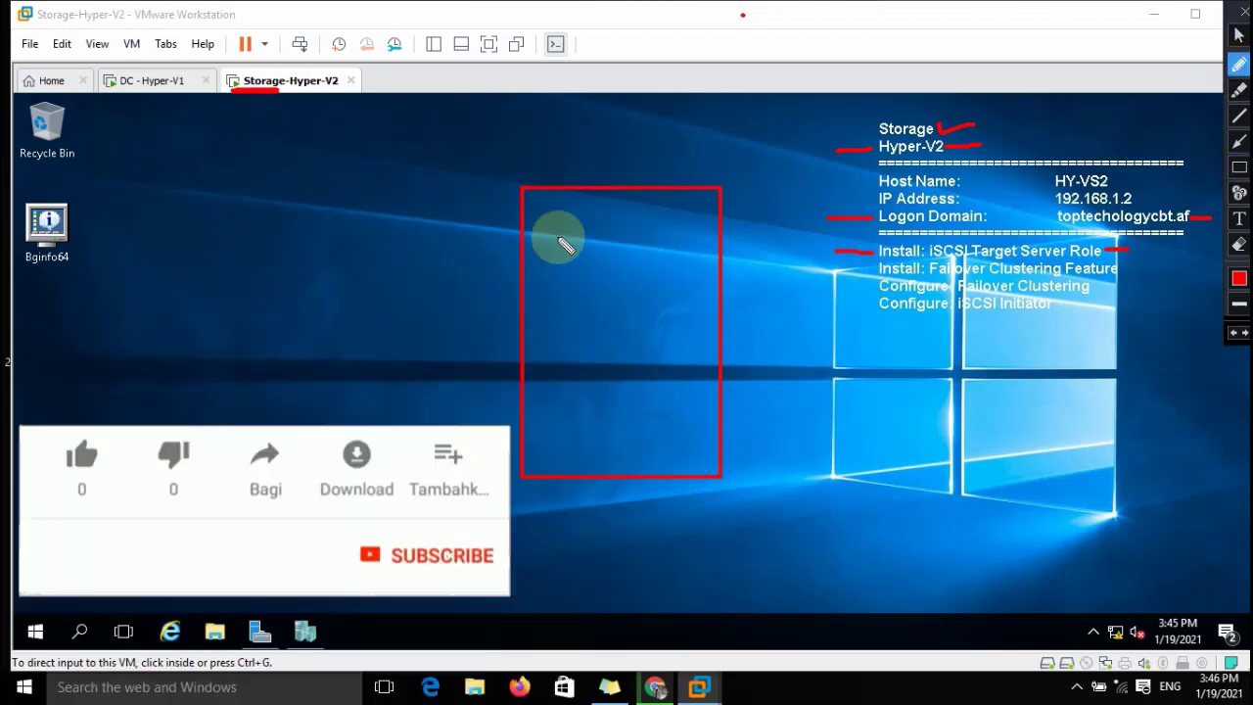
mouse_move(368, 224)
mouse_down()
mouse_move(595, 224)
mouse_move(565, 266)
mouse_move(652, 294)
mouse_up()
mouse_move(571, 333)
mouse_down()
mouse_move(656, 332)
mouse_move(661, 345)
mouse_up()
drag(571, 384, 652, 384)
drag(593, 407, 674, 412)
drag(575, 442, 670, 442)
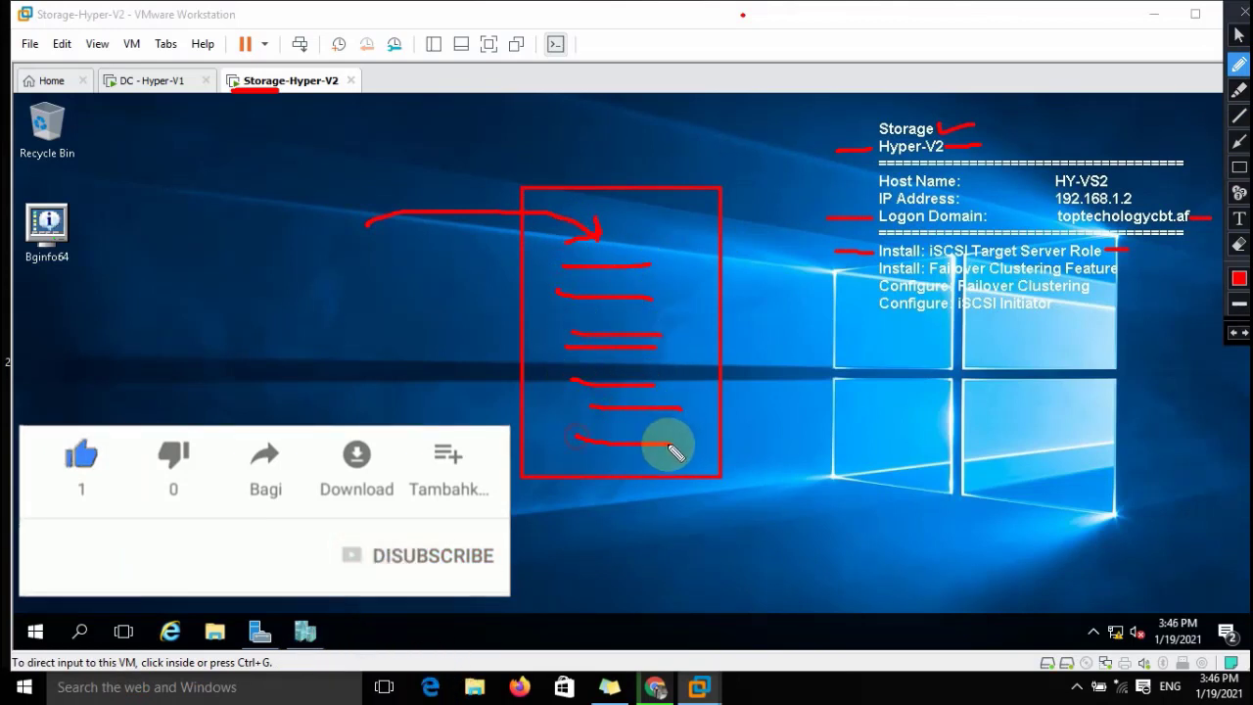
Step: Put red check marks above both virtual machine names and erase the rectangle sketch with its arrow and lines
drag(312, 70, 347, 62)
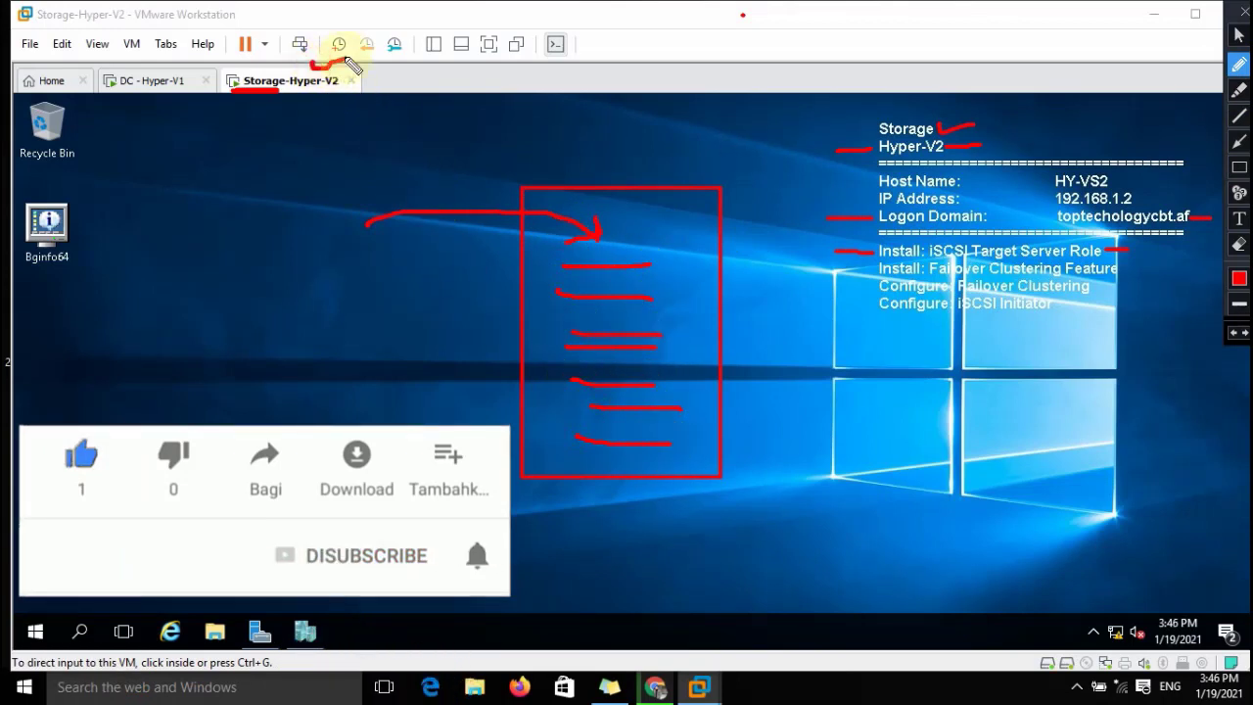
drag(153, 69, 207, 58)
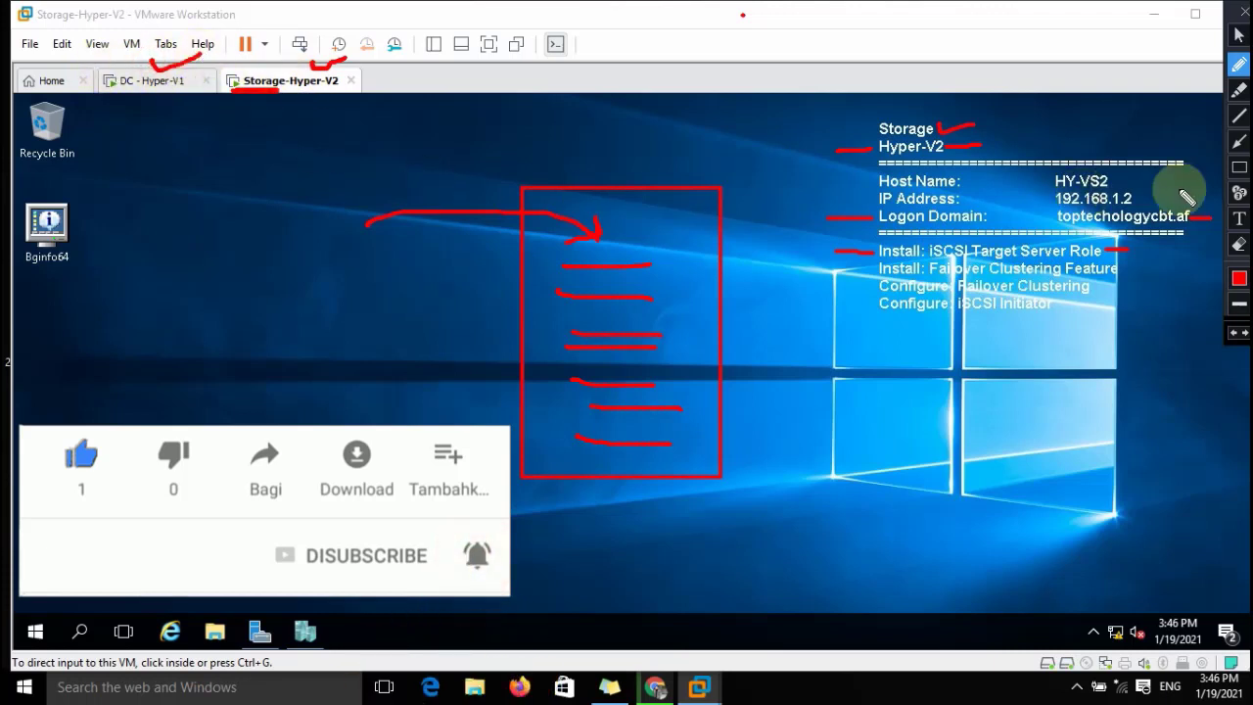
click(1239, 244)
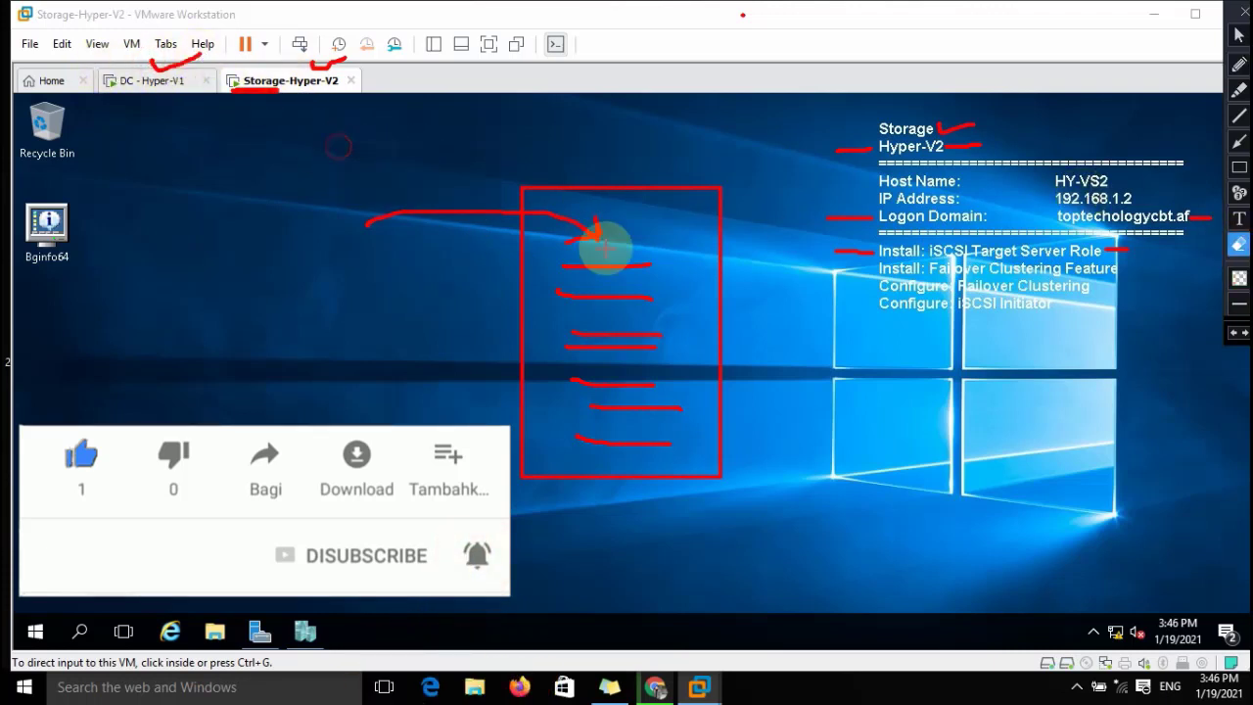
mouse_move(792, 523)
mouse_down()
mouse_move(750, 481)
mouse_move(831, 411)
mouse_up()
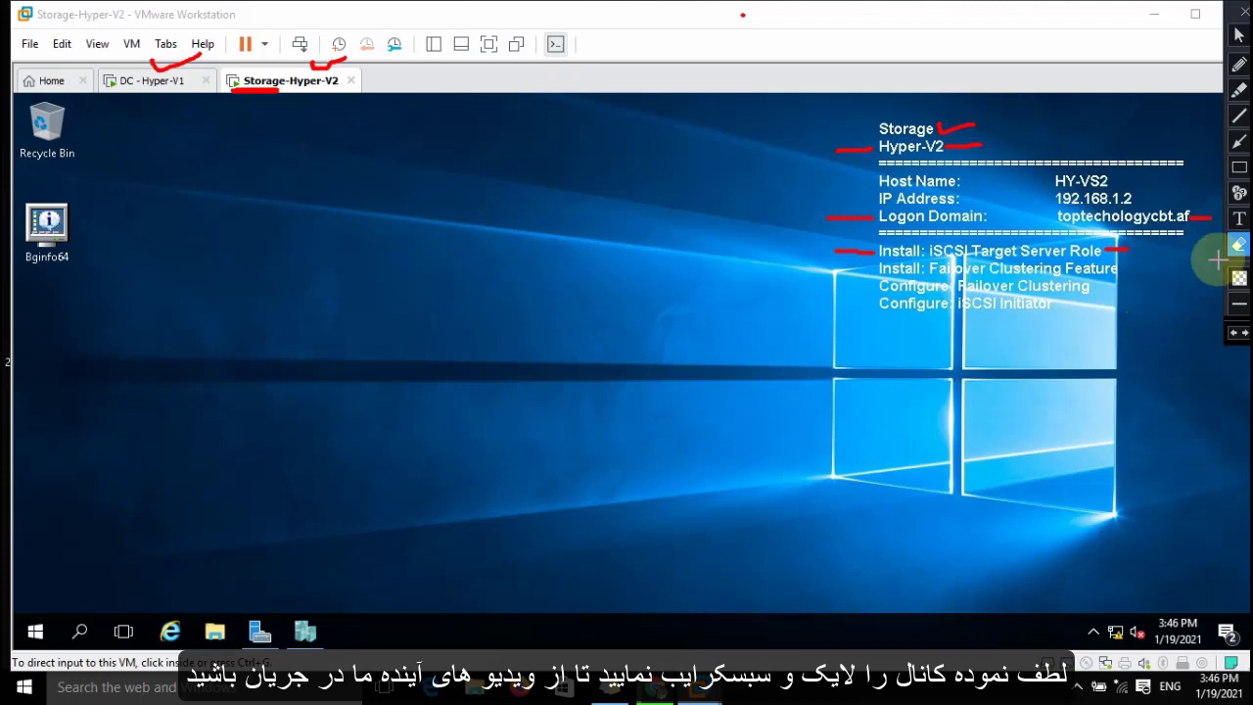
Step: Mark the "Install: Failover Clustering Feature" line, underline Hyper-V2 in the machine's name, and add red check marks below both machine names
click(1238, 62)
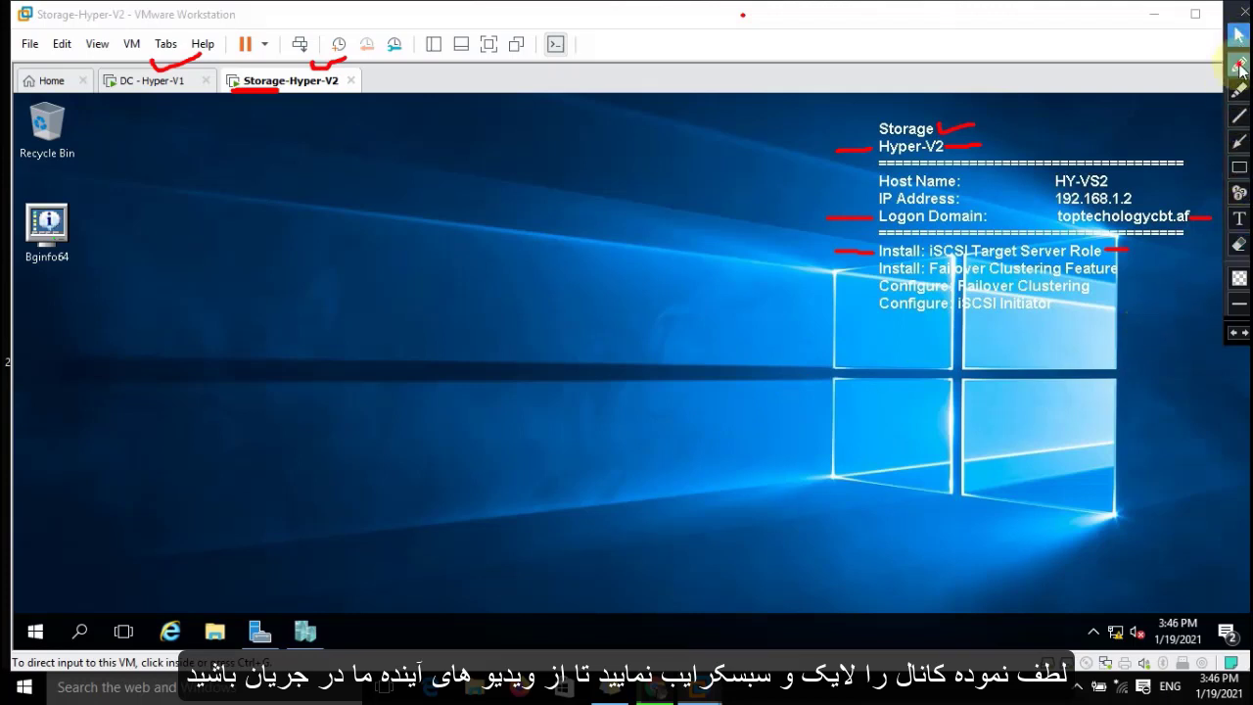
drag(872, 268, 840, 270)
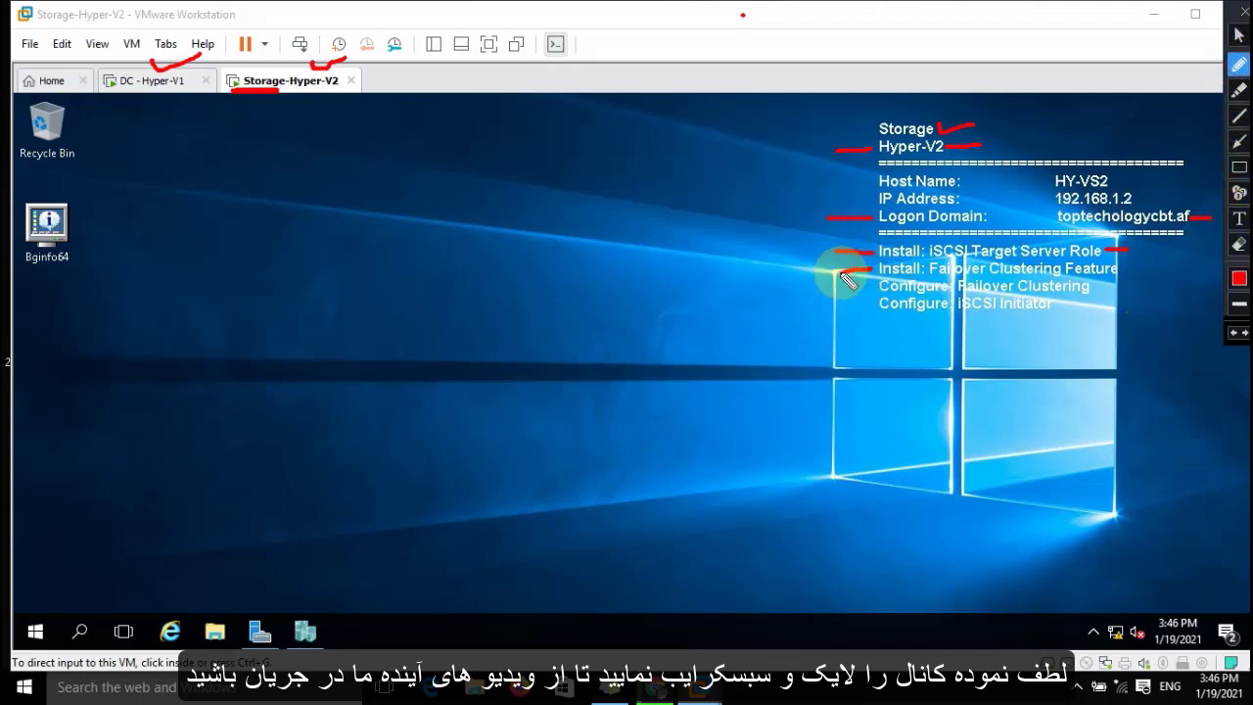
drag(294, 89, 340, 88)
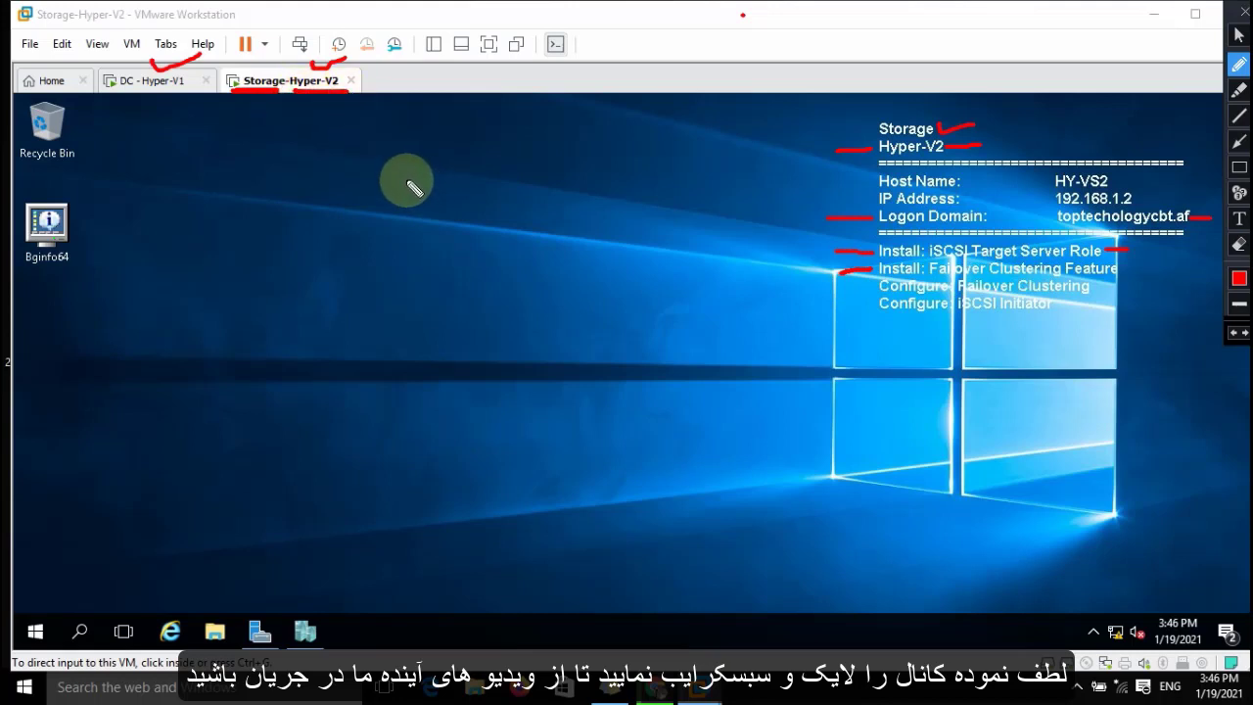
drag(294, 105, 325, 102)
drag(134, 110, 193, 103)
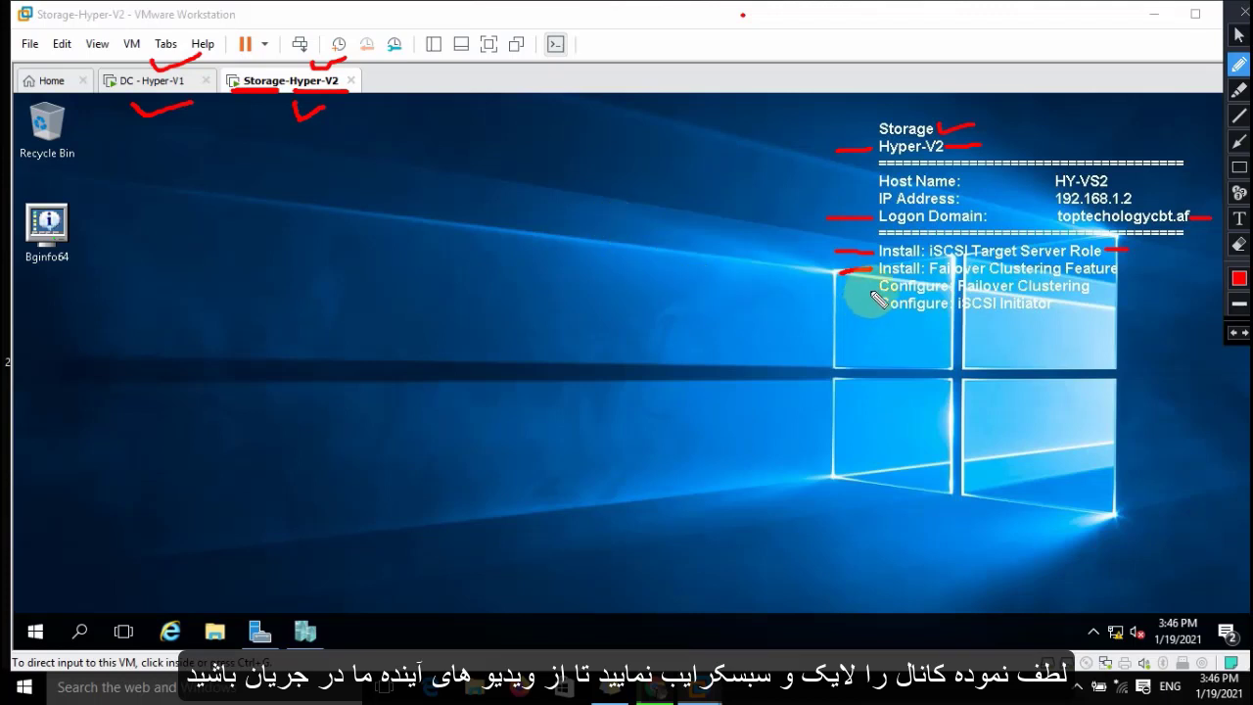
Step: Mark the "Configure: Failover Clustering" and "Configure: iSCSI Initiator" lines with red pen strokes
drag(871, 288, 839, 286)
drag(1097, 286, 1155, 286)
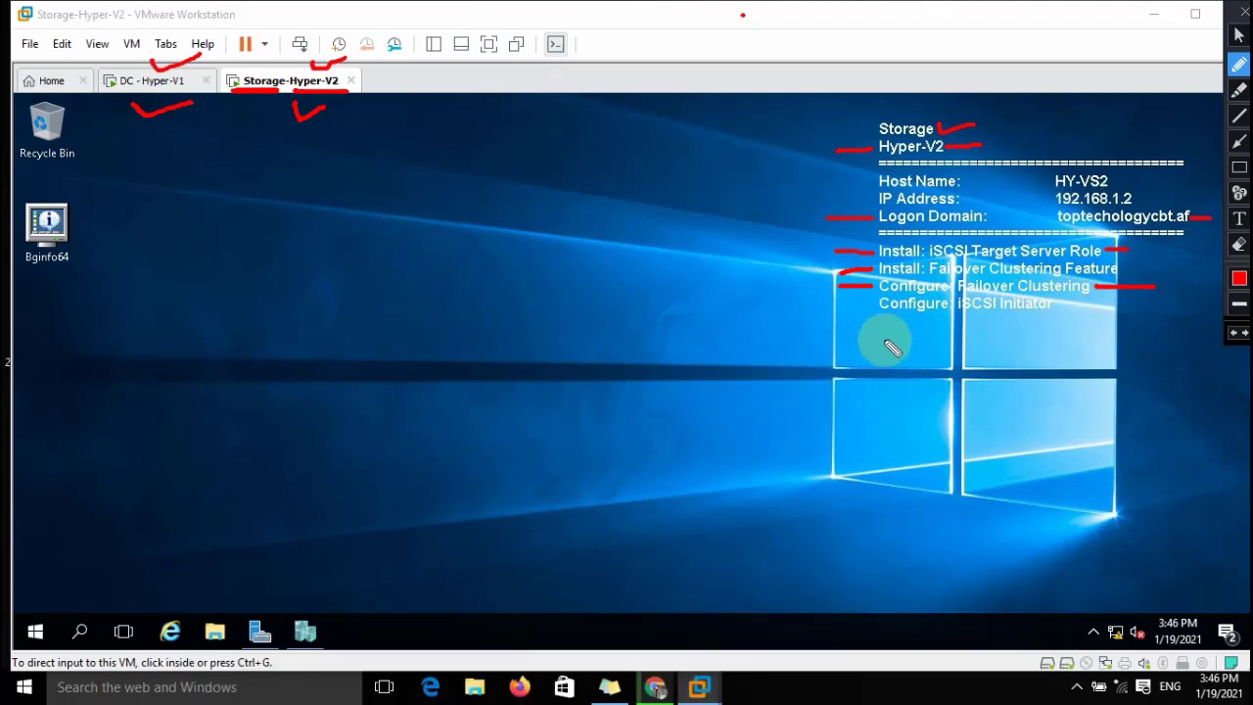
drag(874, 311, 842, 312)
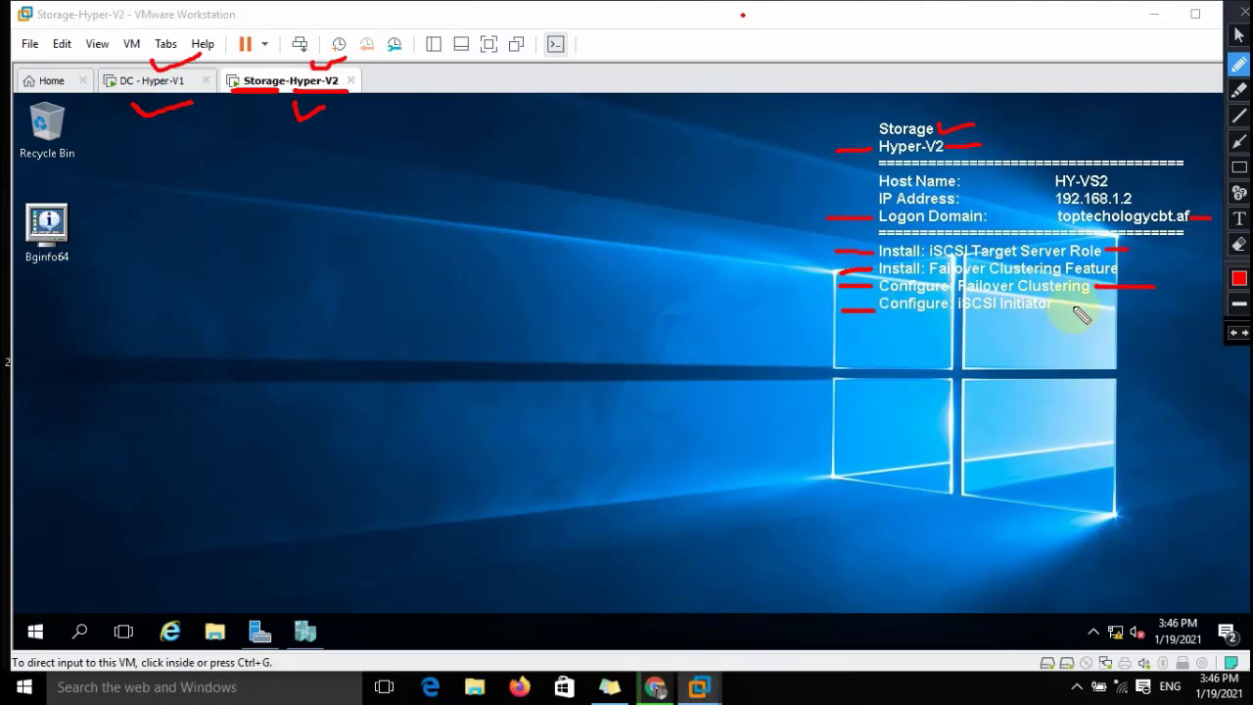
Step: Mark the end of the "Configure: iSCSI Initiator" line, underline "iSCSI" in it, and clear all red annotations
drag(1057, 310, 1091, 314)
drag(996, 311, 957, 312)
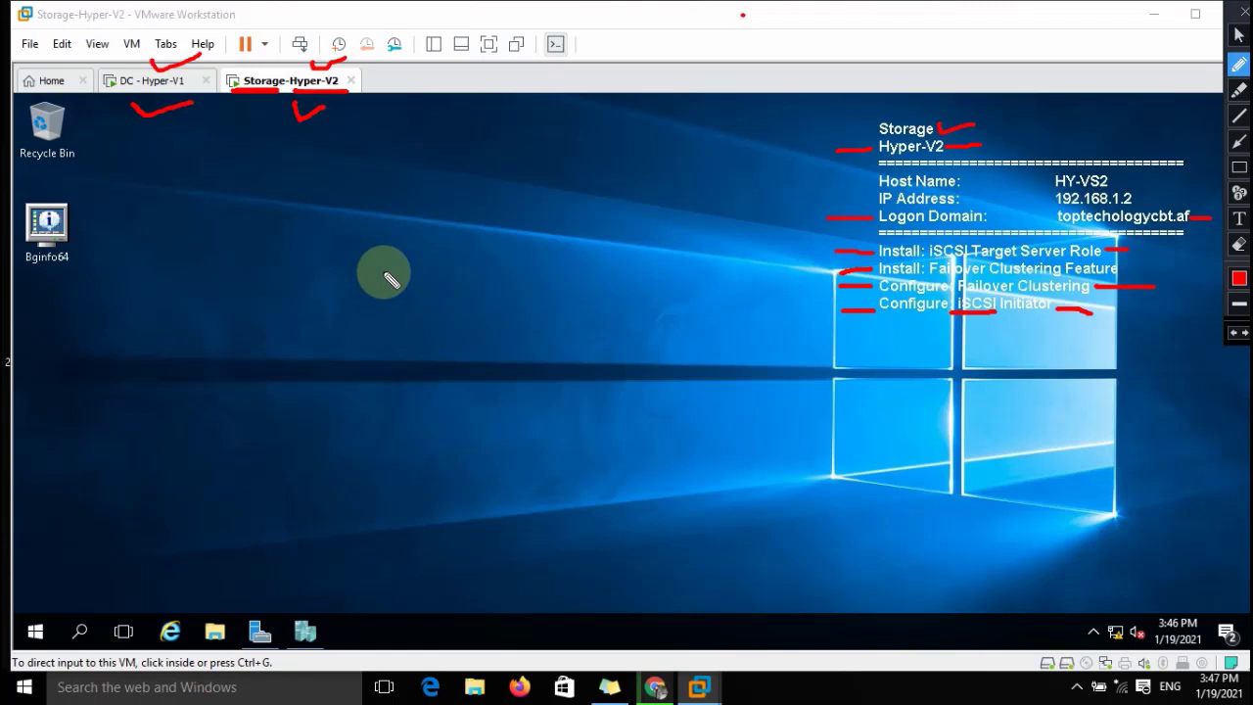
click(1240, 247)
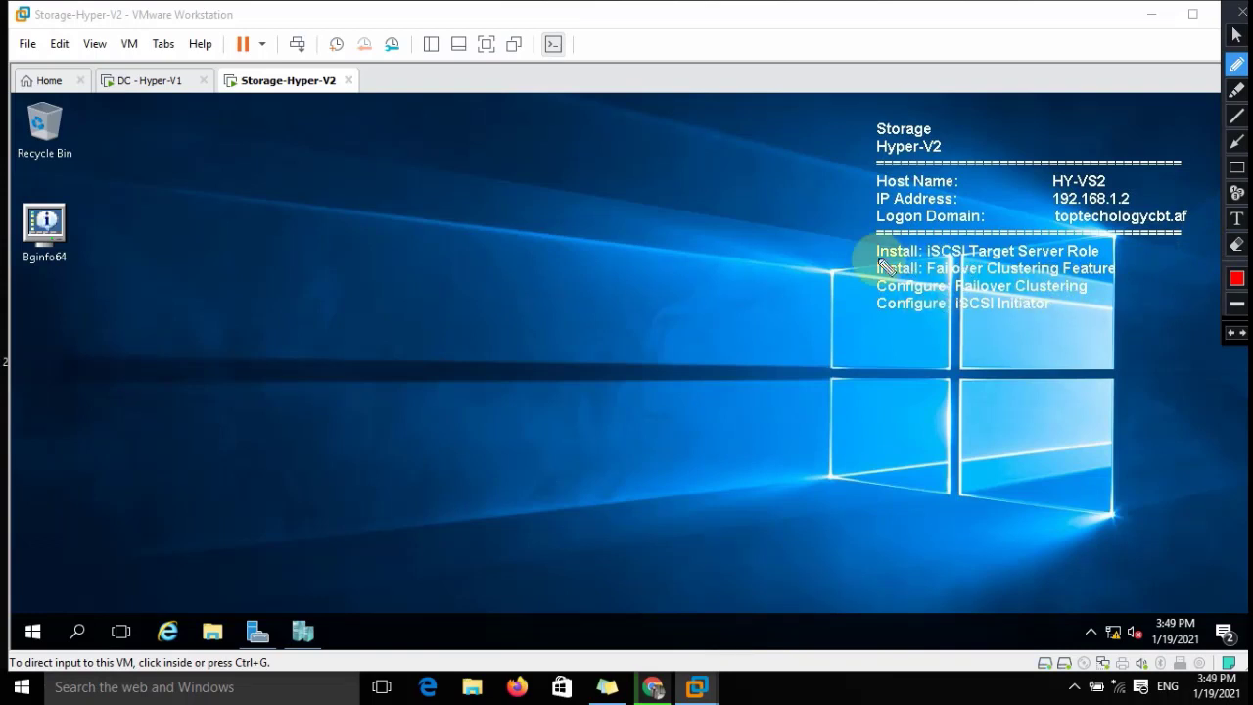
Step: Put a red check mark beside "Install: iSCSI Target Server Role" and erase it
drag(846, 247, 879, 239)
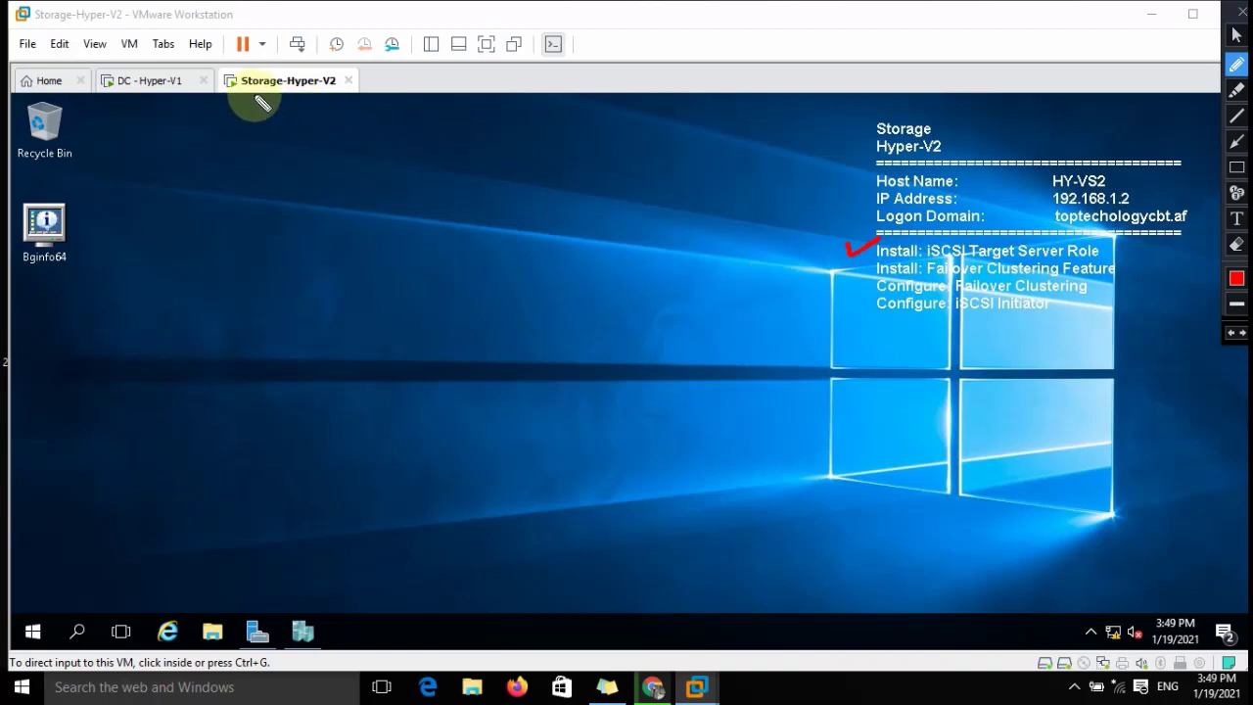
click(1236, 244)
drag(747, 189, 1021, 330)
Step: Leave annotation mode, bring up Server Manager on Storage-Hyper-V2, and start the Add Roles and Features Wizard
click(1237, 35)
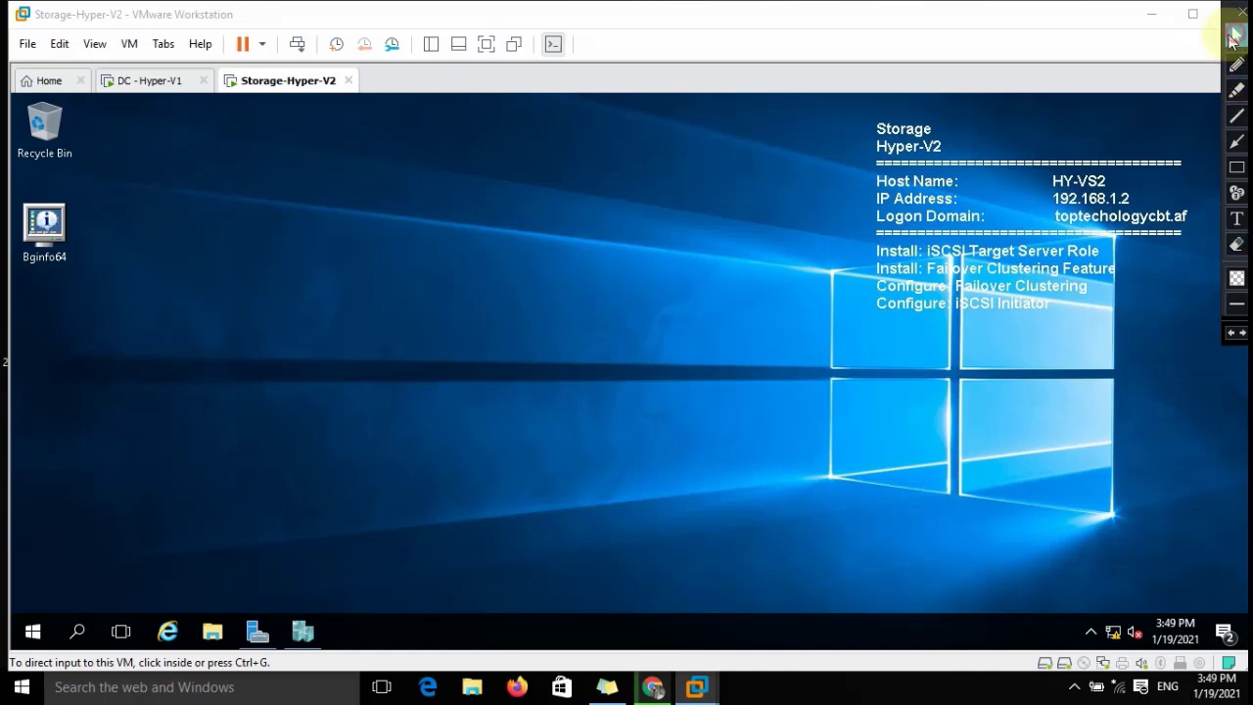
click(259, 637)
click(261, 634)
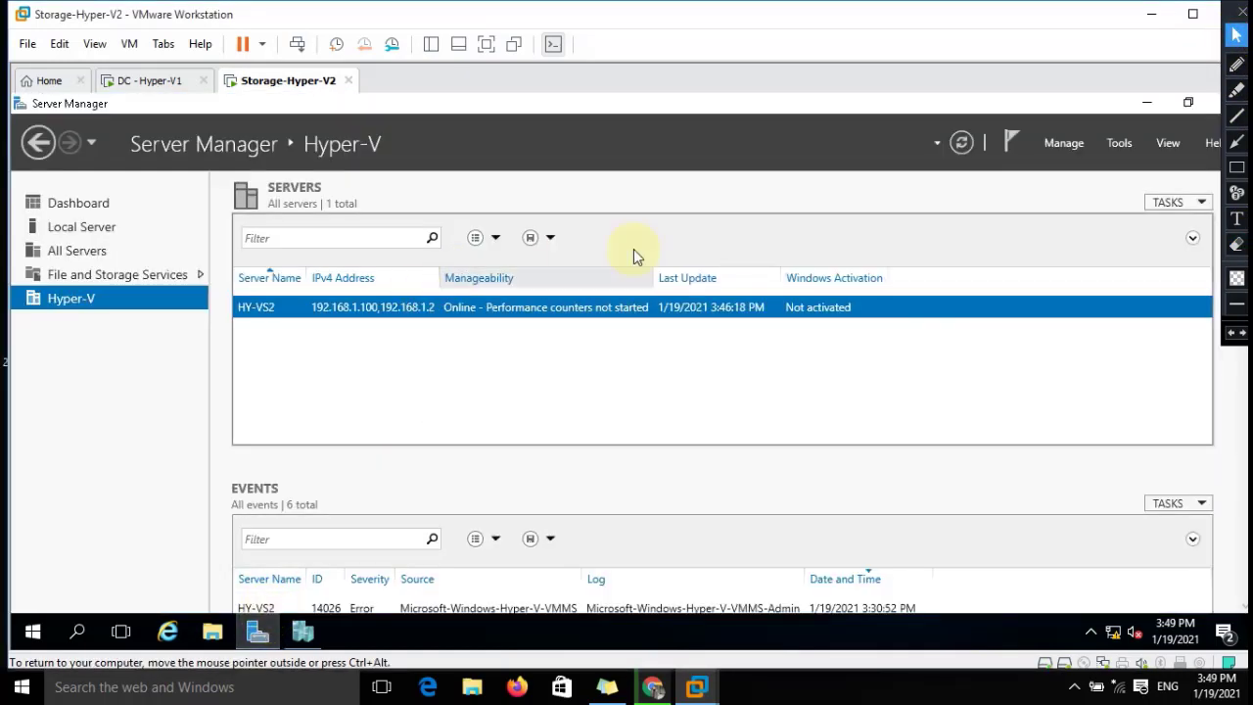
click(1070, 144)
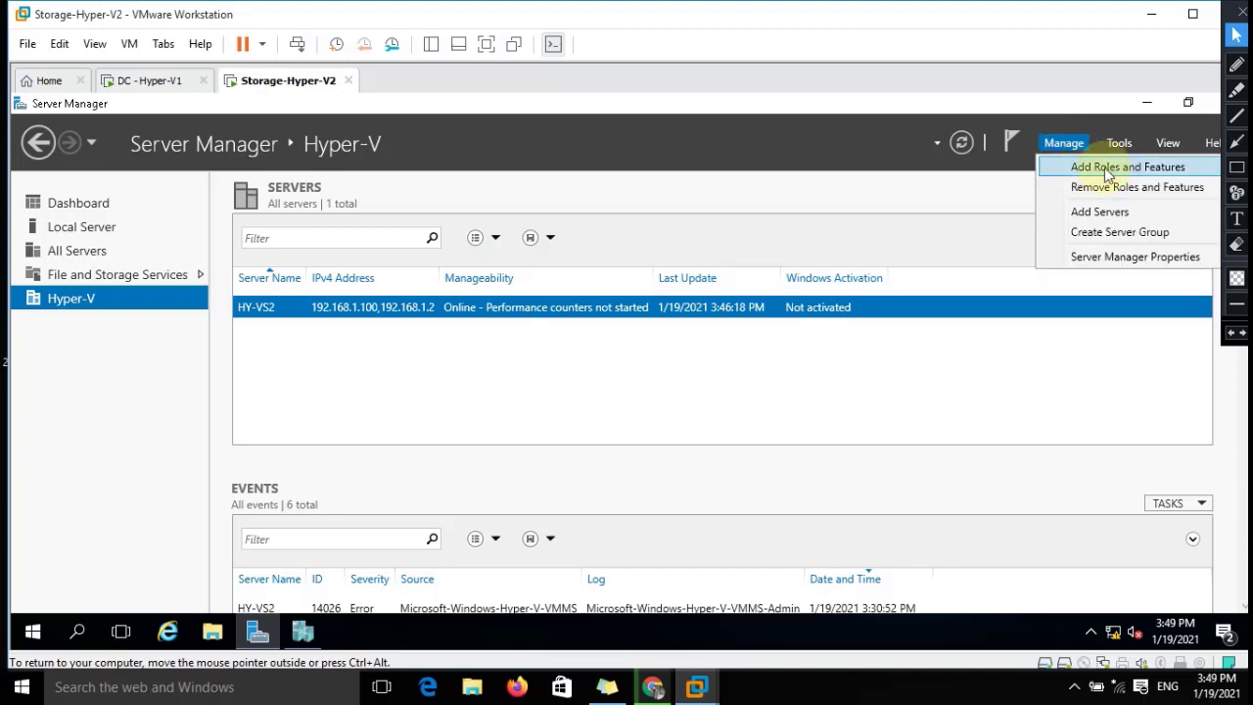
click(1103, 171)
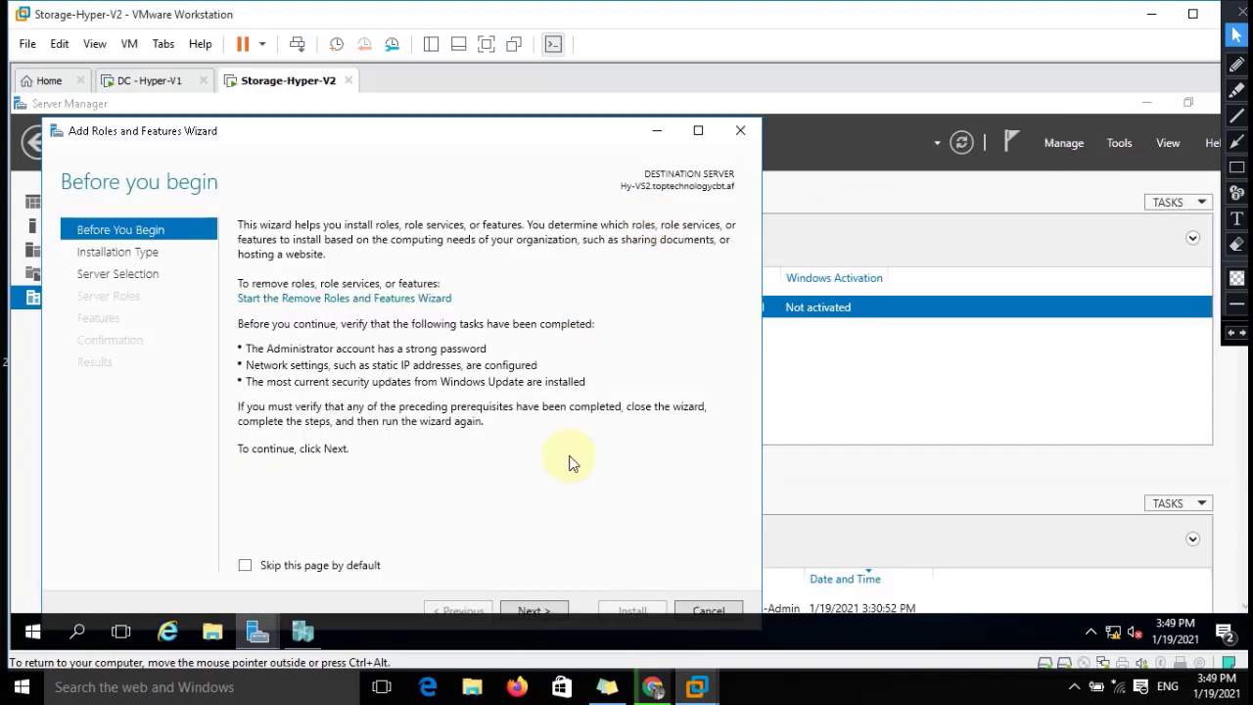
Step: Choose a role-based or feature-based installation with Hy-VS2 from the server pool as the destination, and proceed to the server roles
click(534, 610)
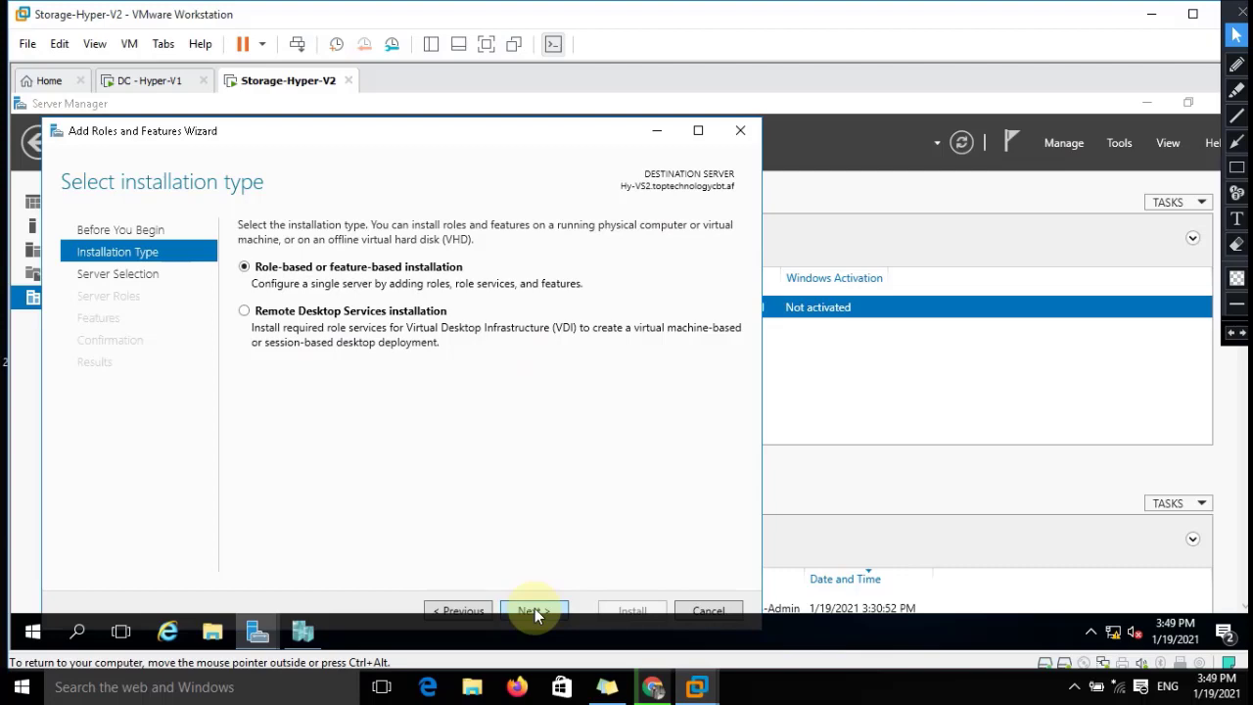
click(535, 610)
double_click(490, 145)
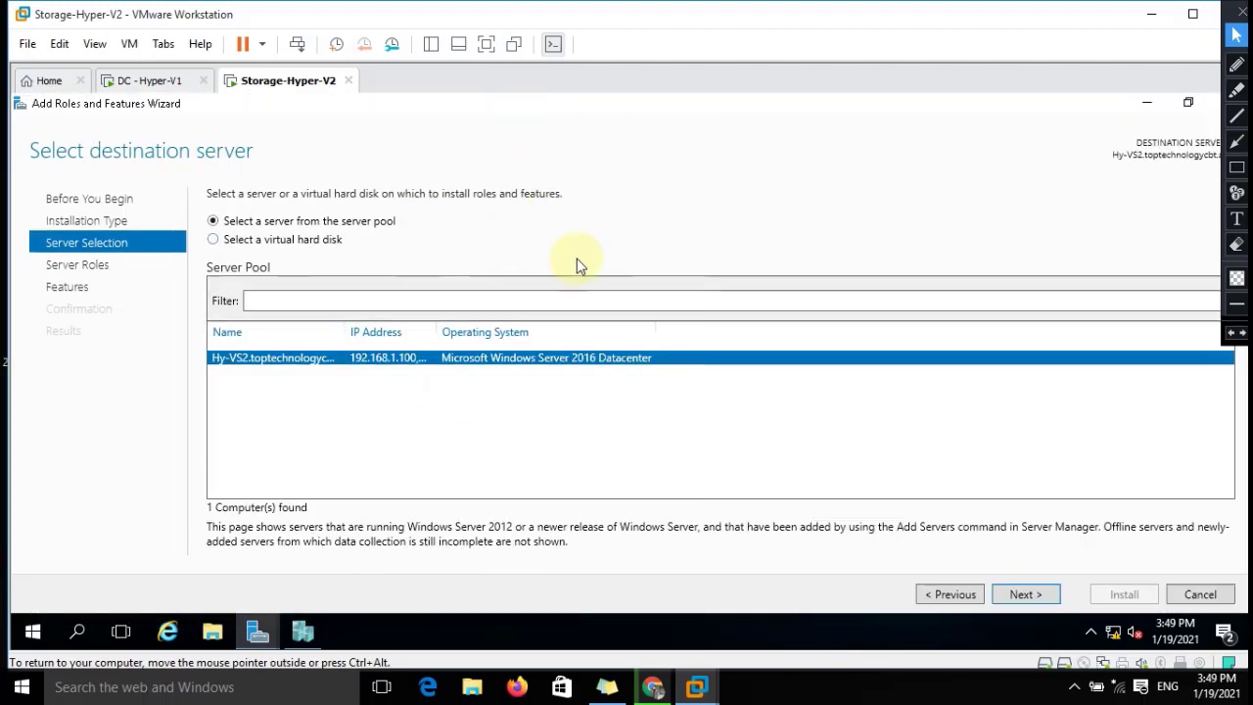
click(1024, 597)
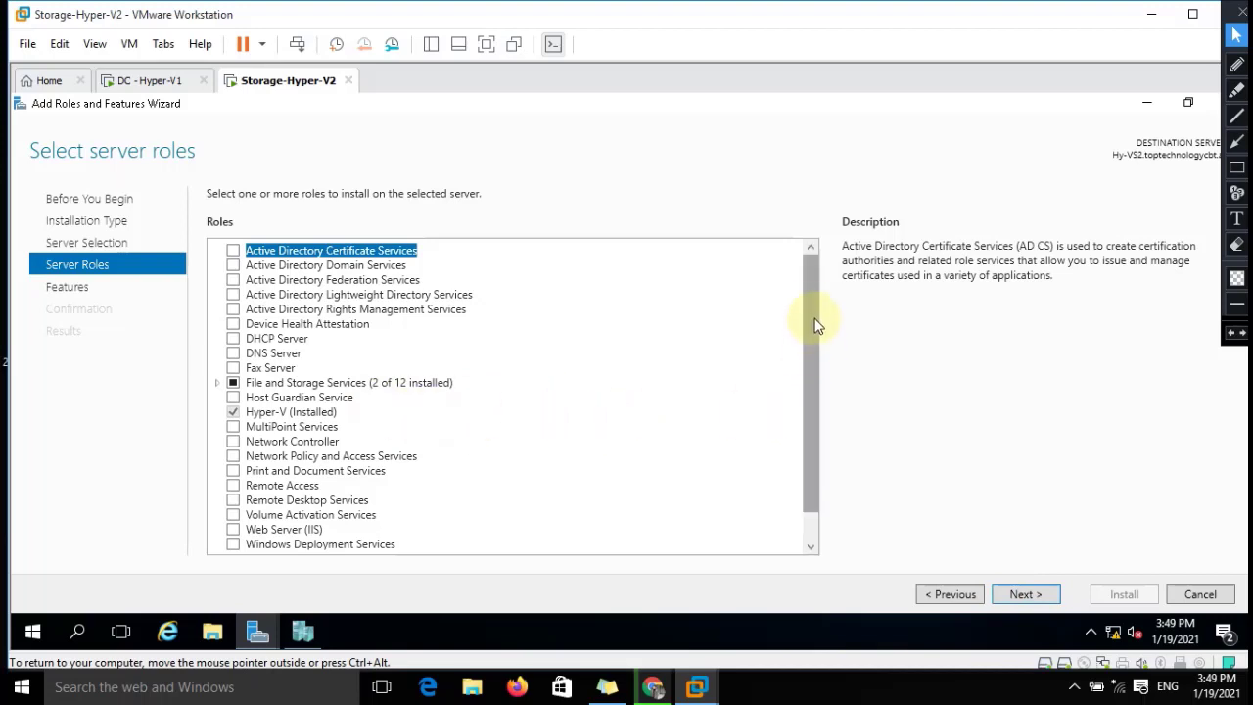
Step: Select the iSCSI Target Server role under File and Storage Services > File and iSCSI Services
drag(816, 329, 811, 388)
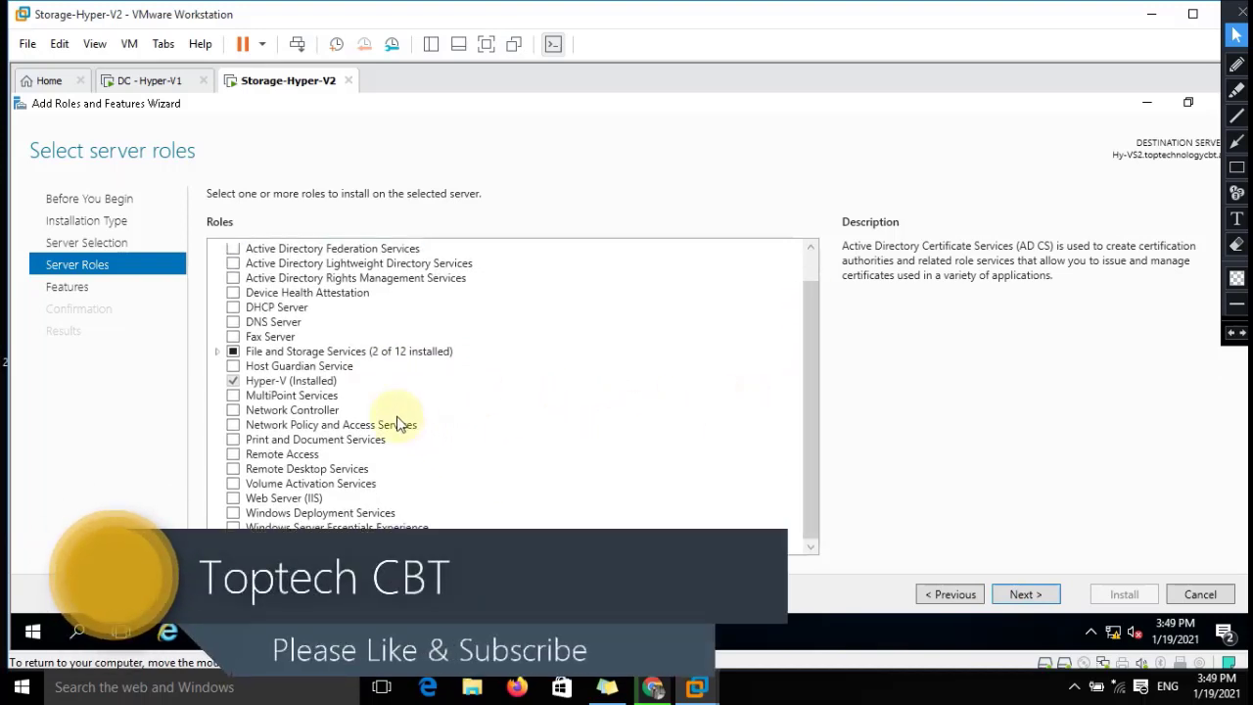
click(219, 354)
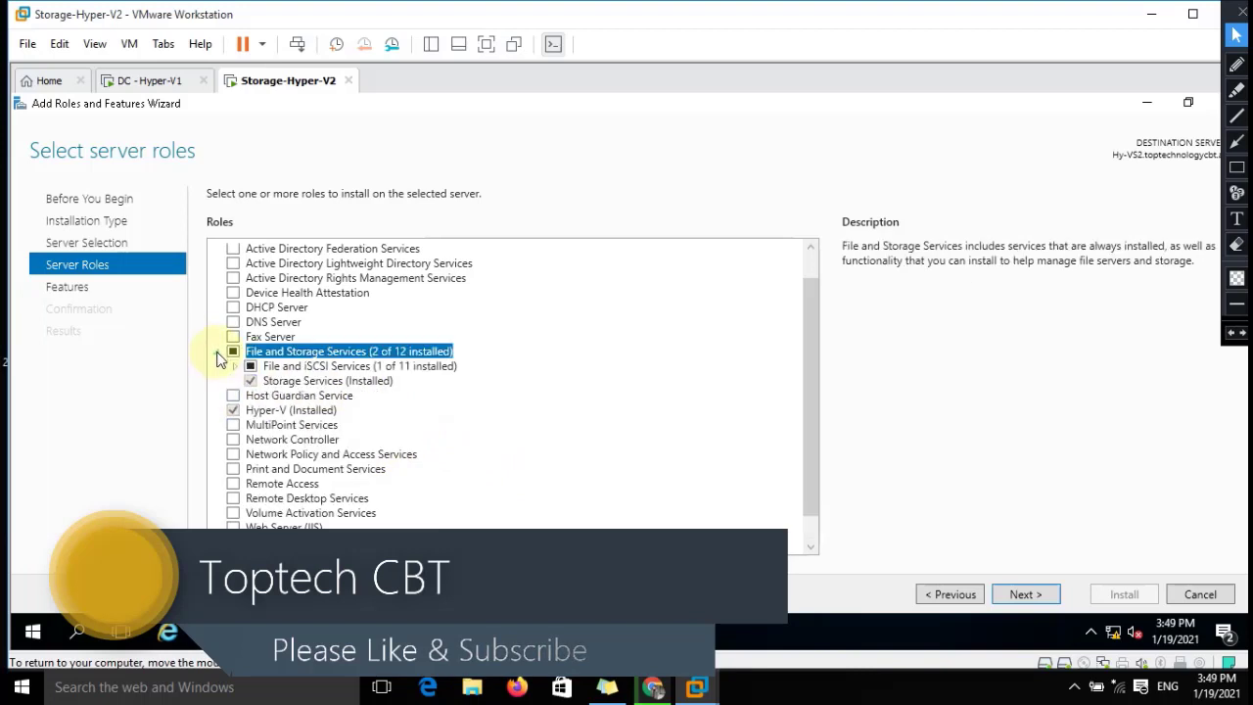
click(235, 366)
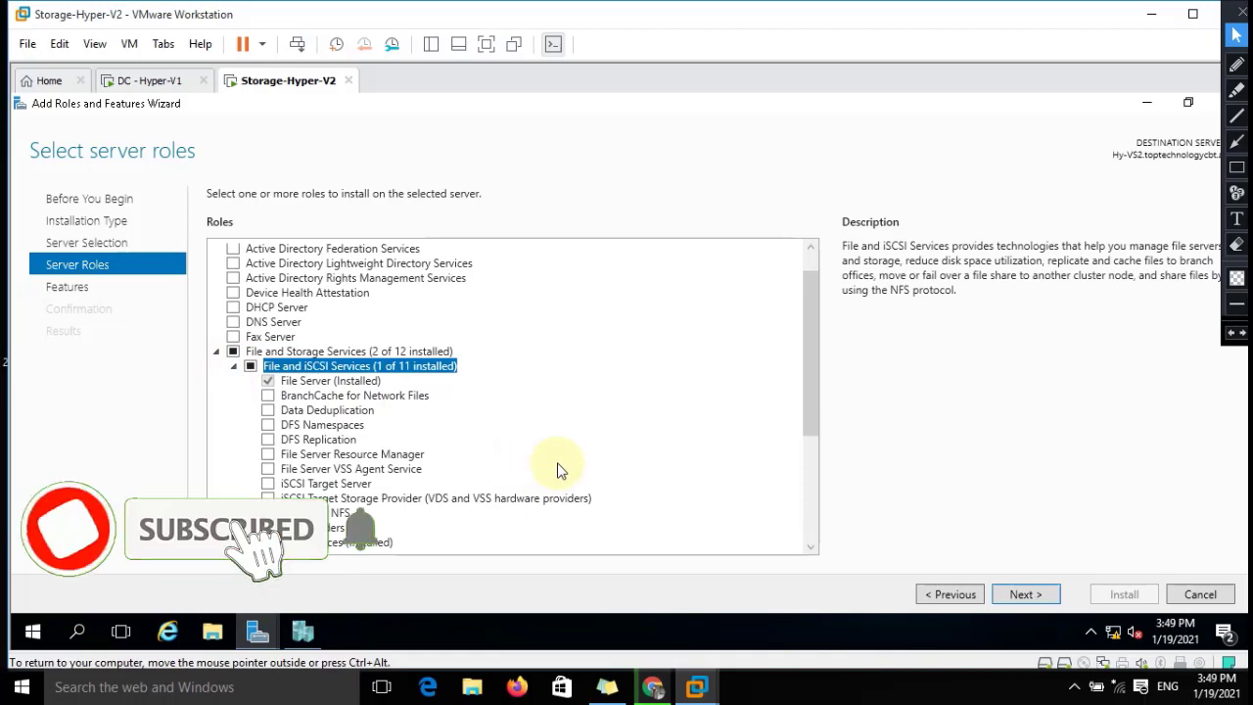
click(266, 484)
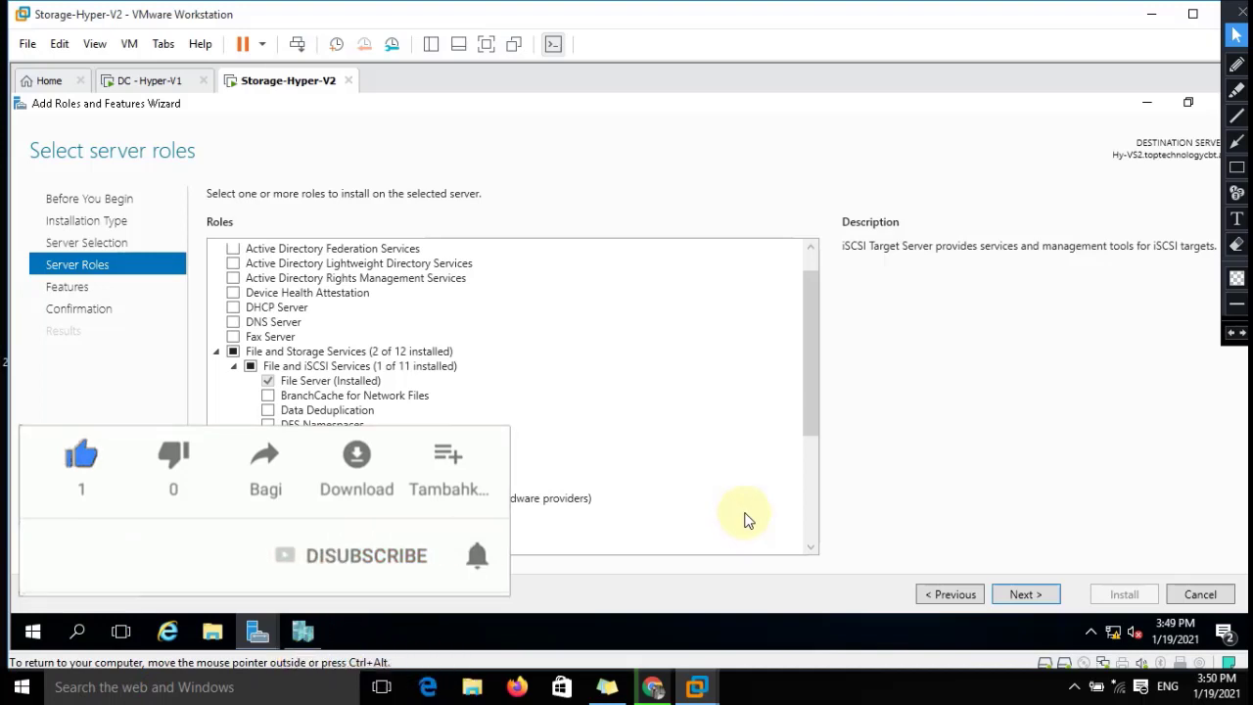
Step: Continue without extra features, allow the destination server to restart automatically if required, and install the iSCSI Target Server role
click(1018, 594)
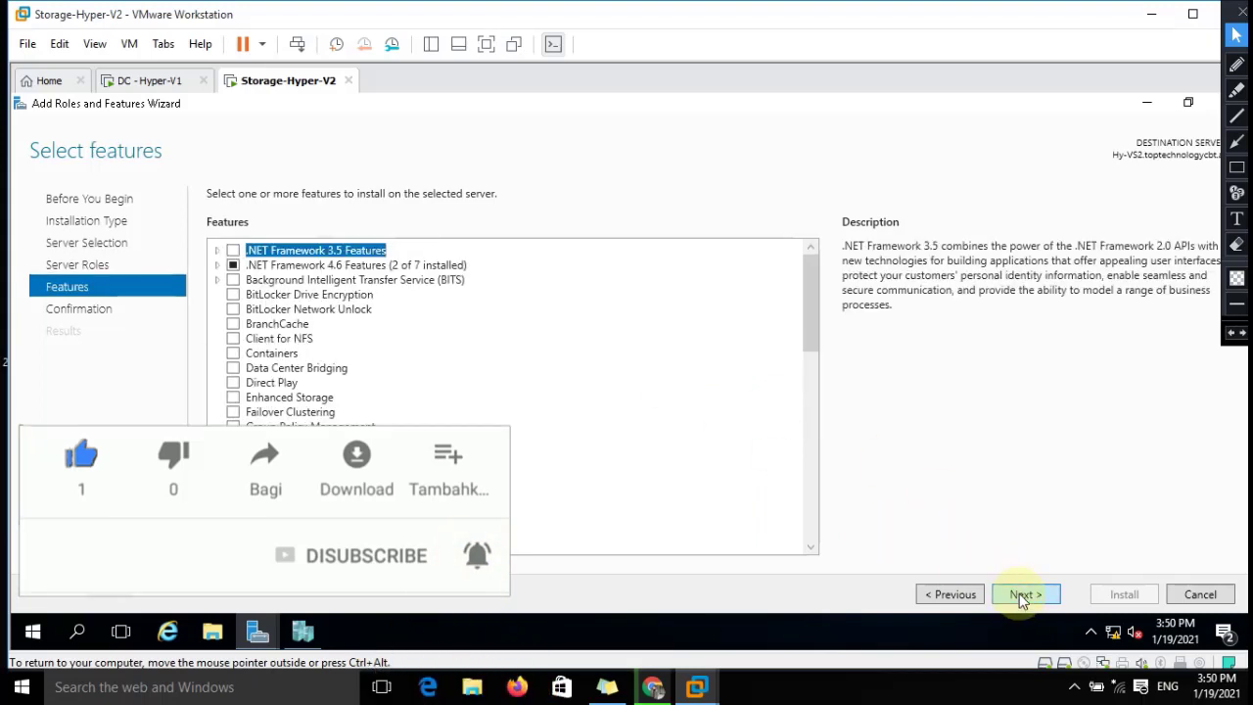
click(1020, 594)
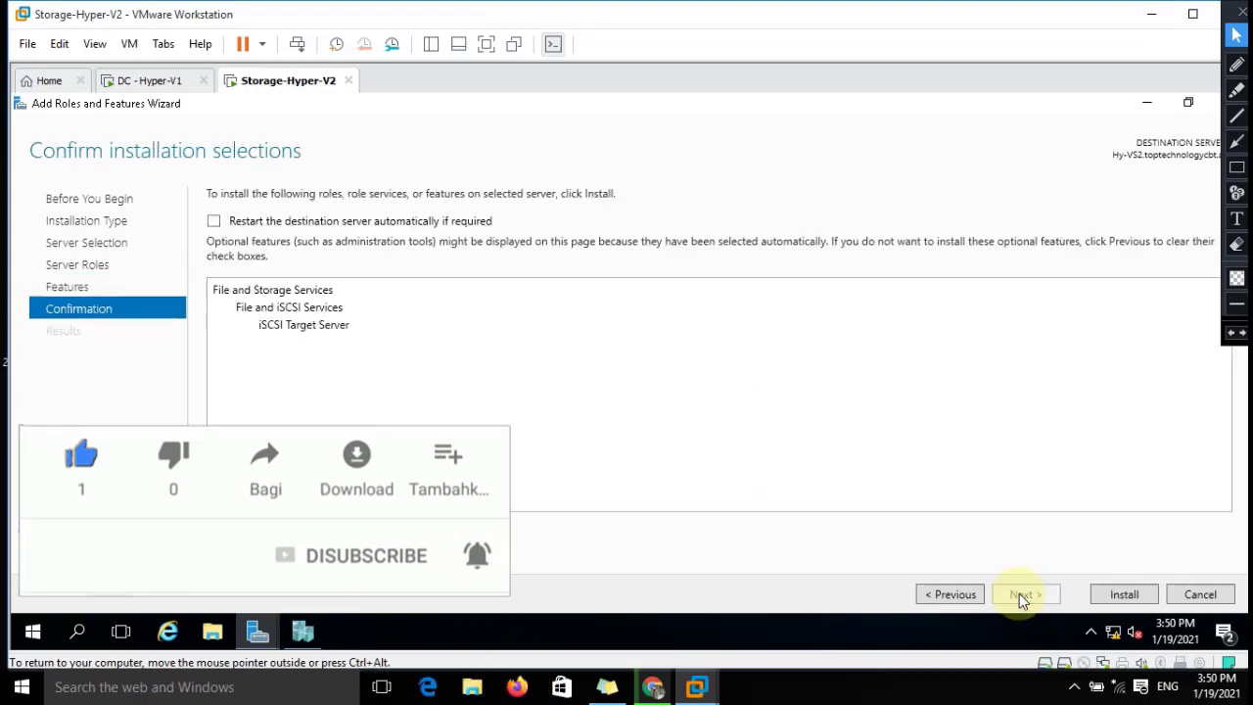
click(284, 222)
click(710, 438)
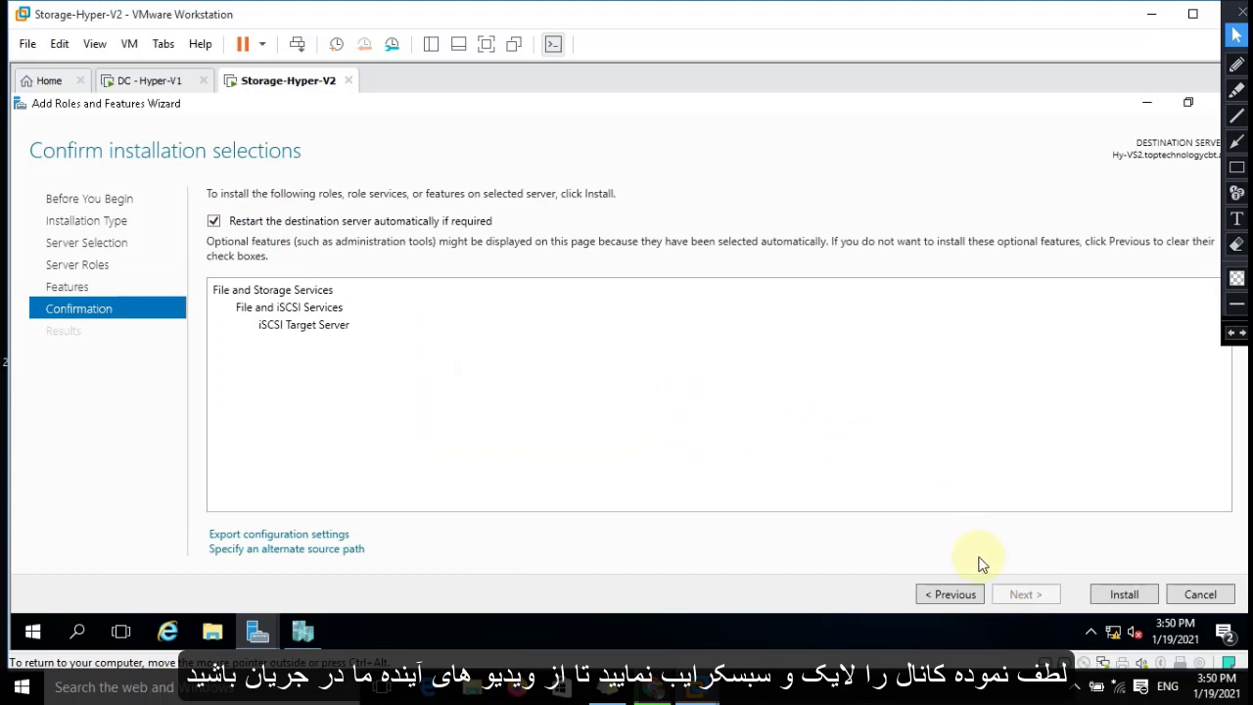
click(1124, 594)
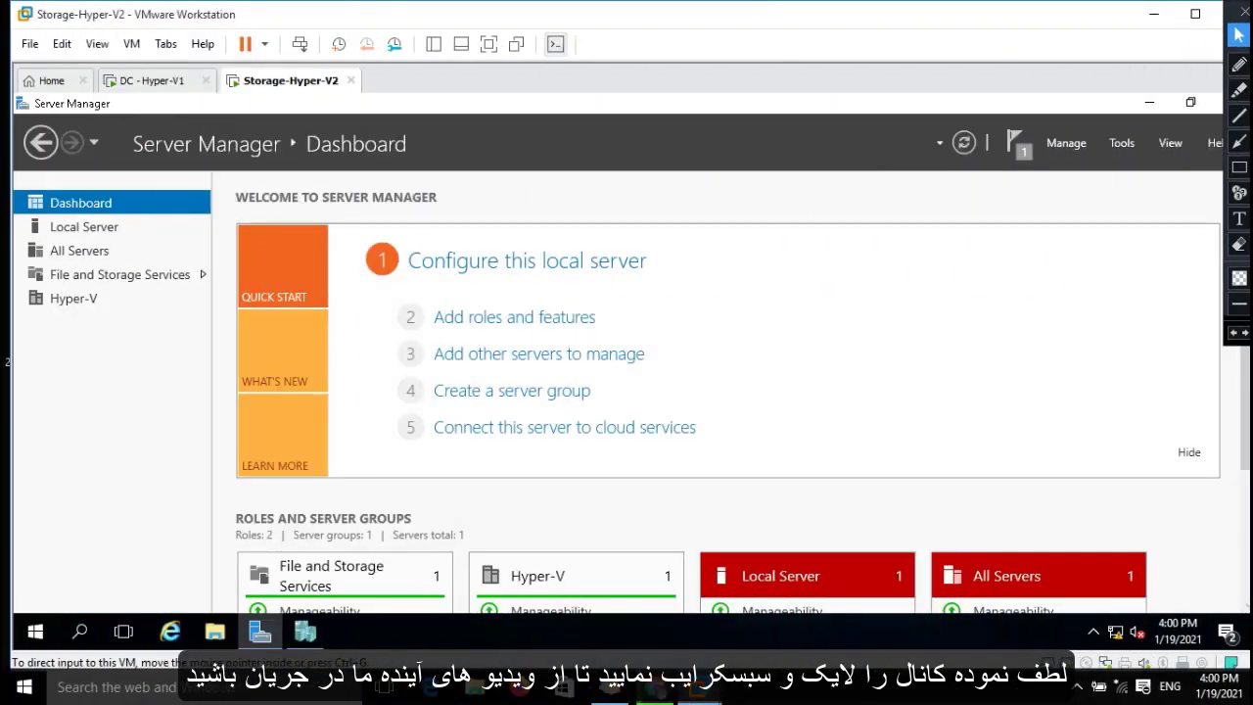
Step: Open the iSCSI page of File and Storage Services in Server Manager
click(1240, 67)
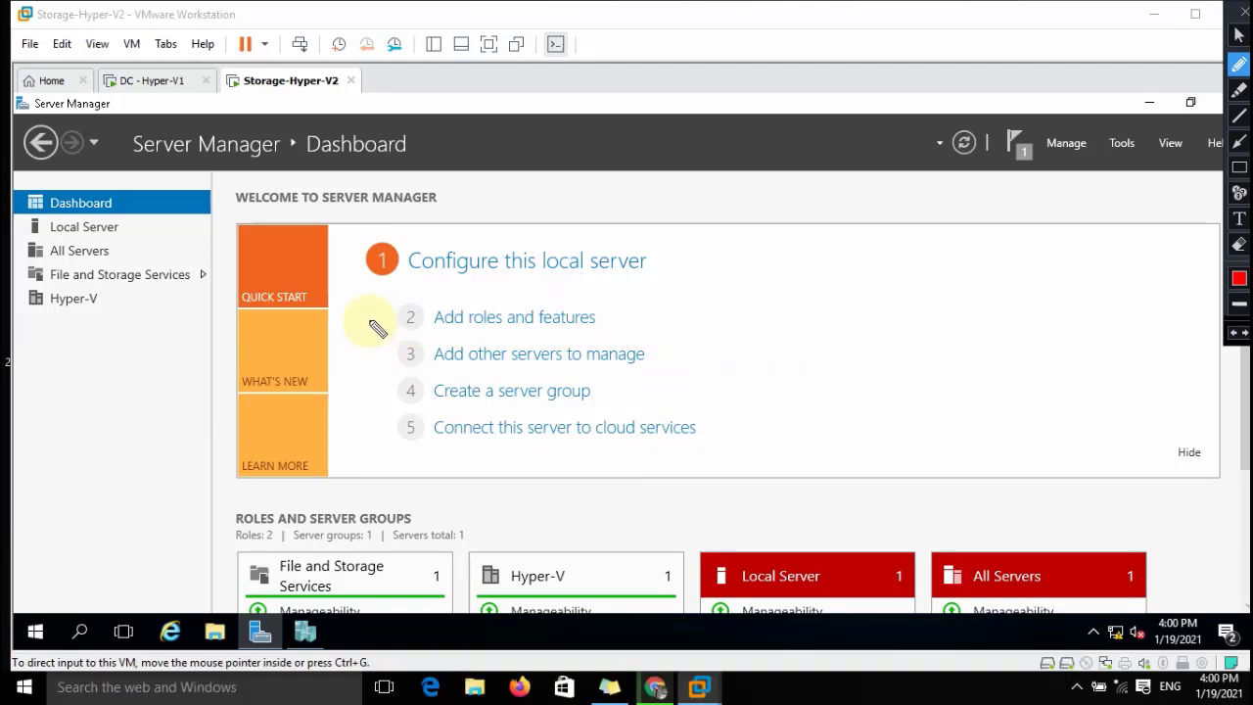
click(1240, 35)
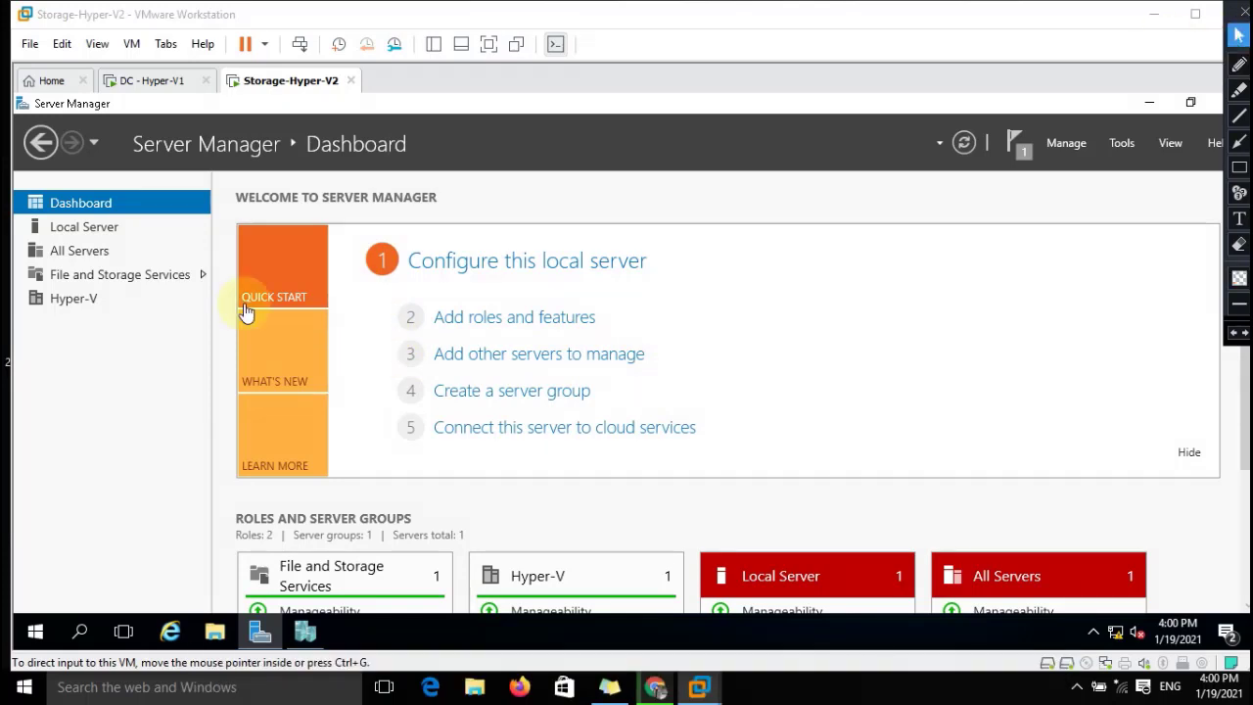
click(54, 282)
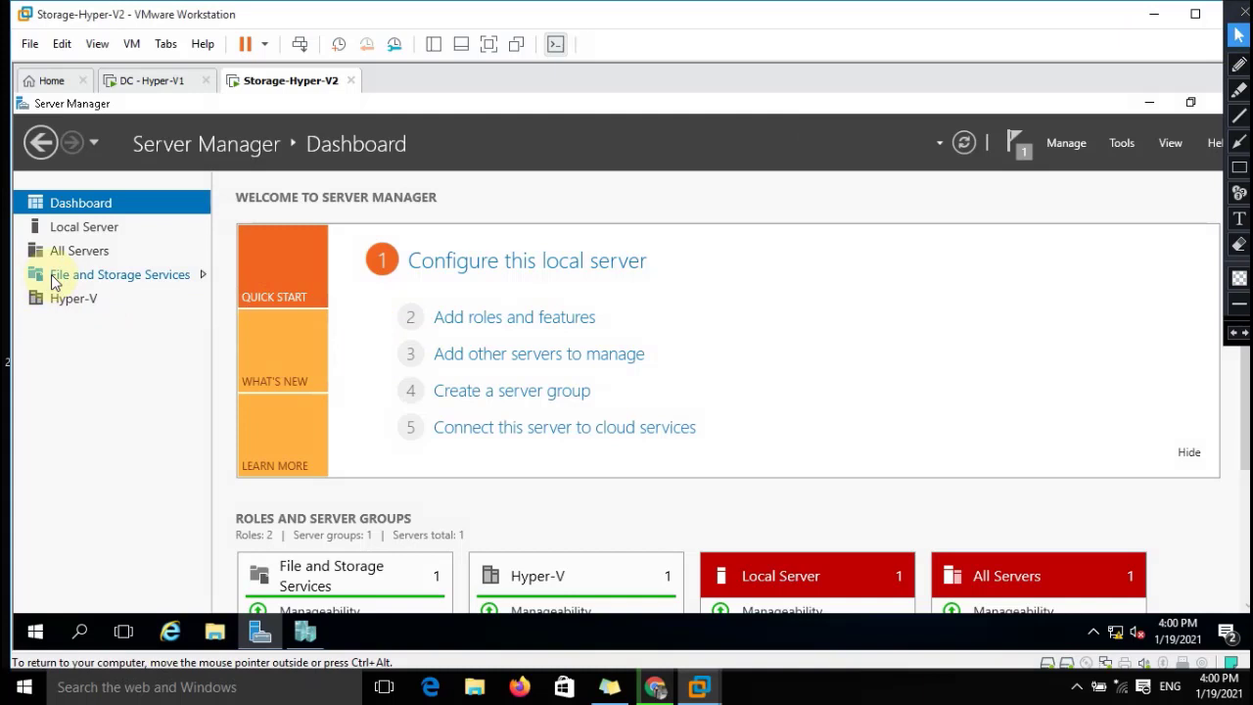
click(113, 274)
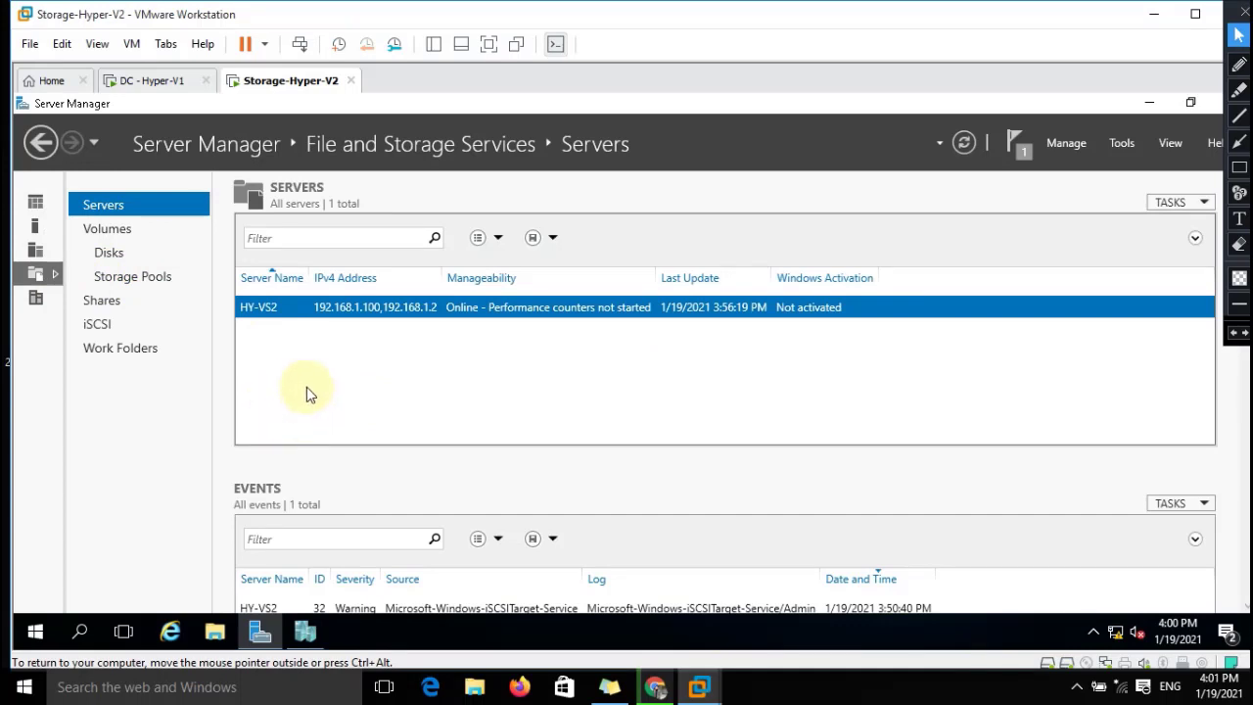
click(98, 326)
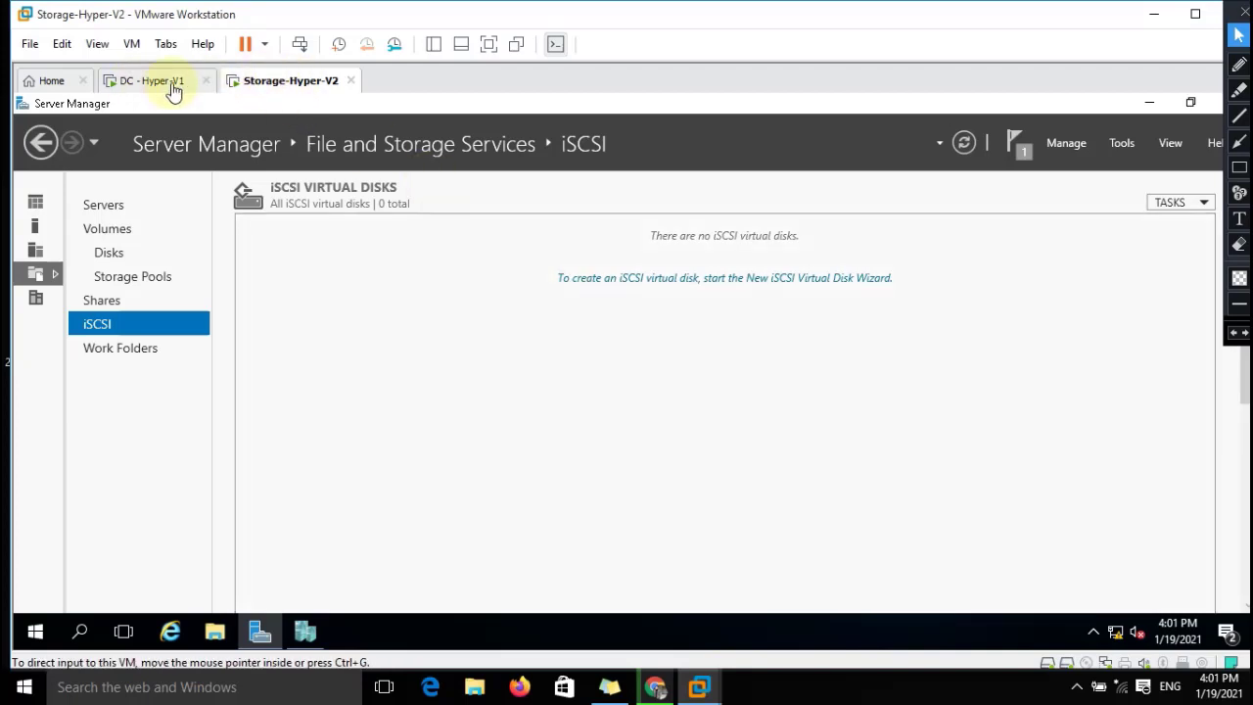
Step: Start the New iSCSI Virtual Disk Wizard and reposition its window to expose the storage location options
click(1207, 204)
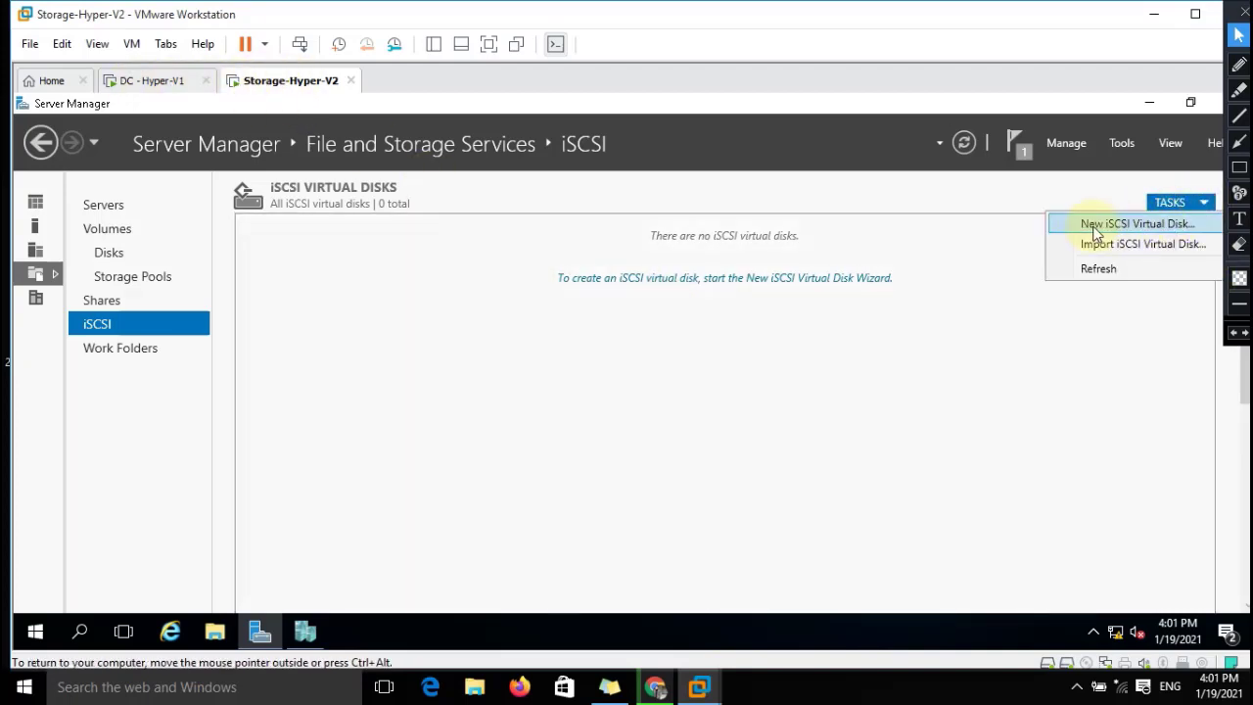
click(1160, 225)
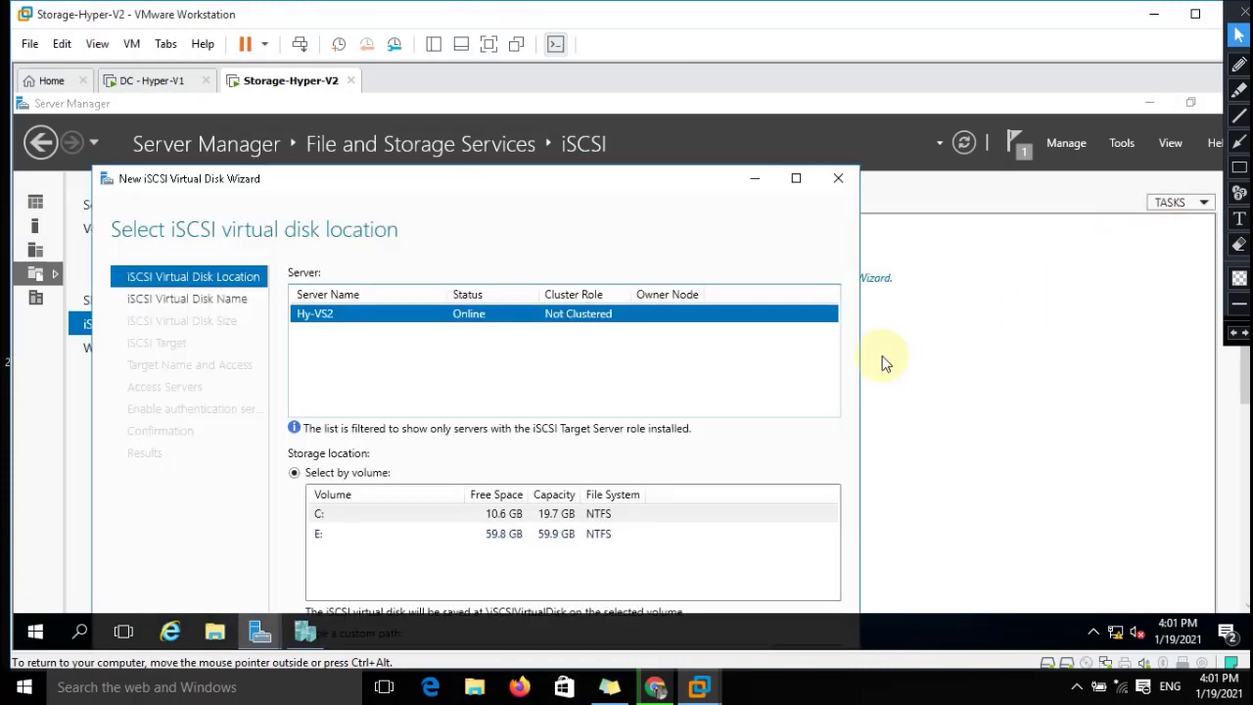
drag(556, 181, 801, 124)
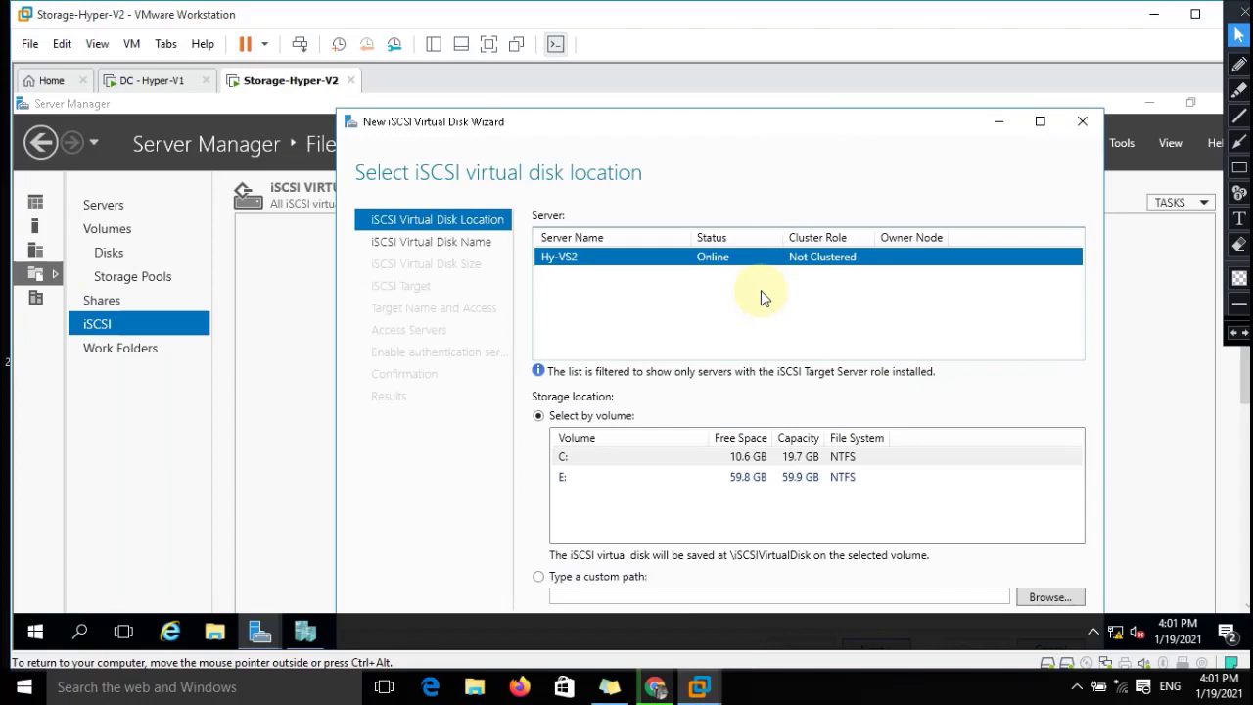
mouse_move(675, 123)
mouse_down()
mouse_move(659, 118)
mouse_move(688, 118)
mouse_up()
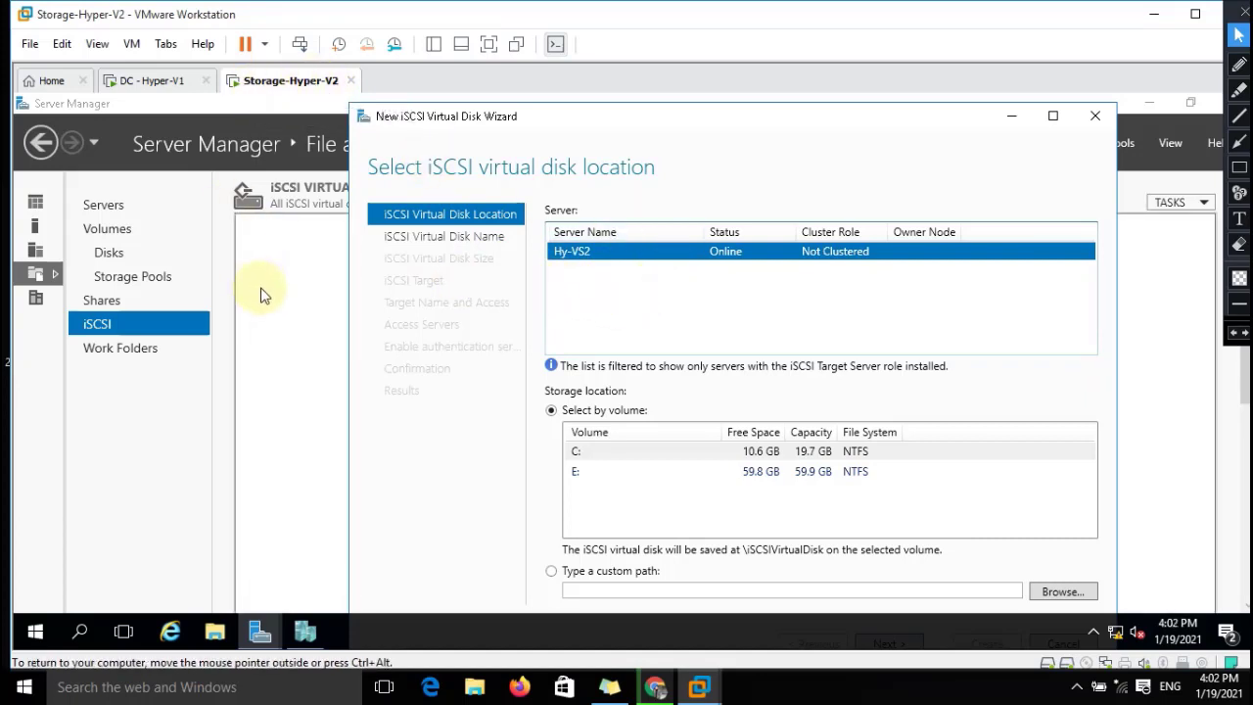
click(715, 111)
drag(714, 110, 723, 102)
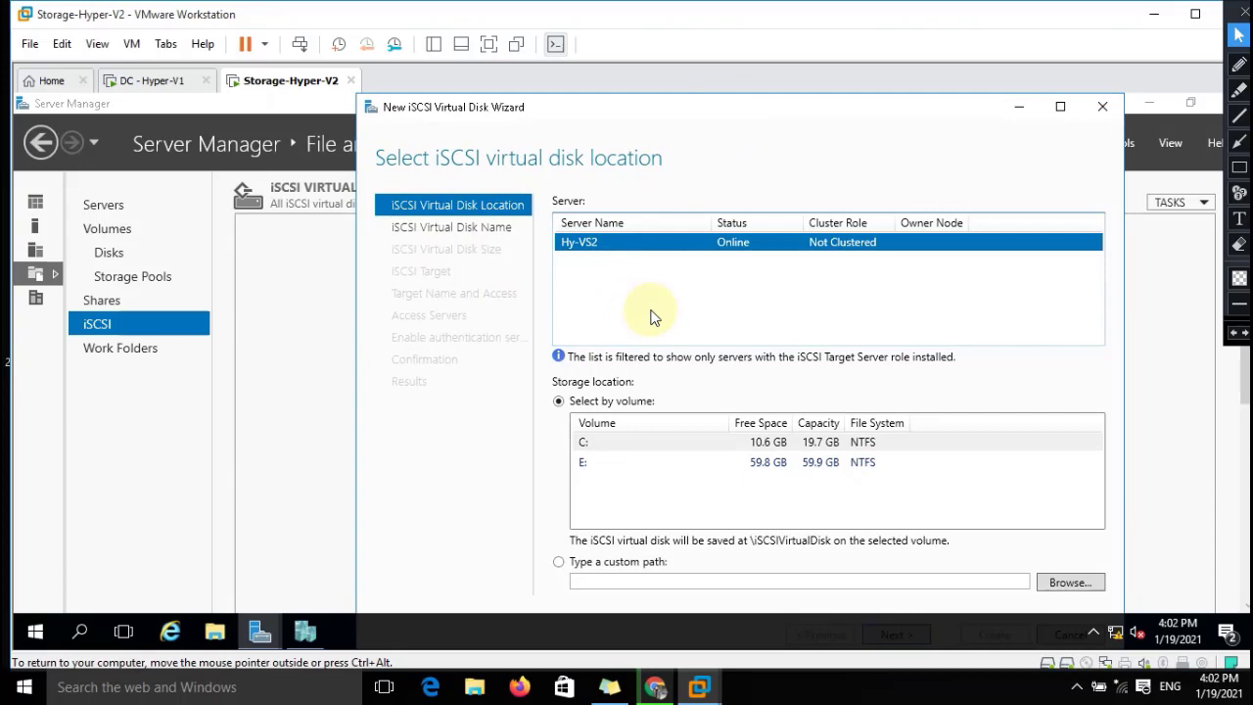
mouse_move(631, 117)
mouse_down()
mouse_move(621, 107)
mouse_move(646, 123)
mouse_up()
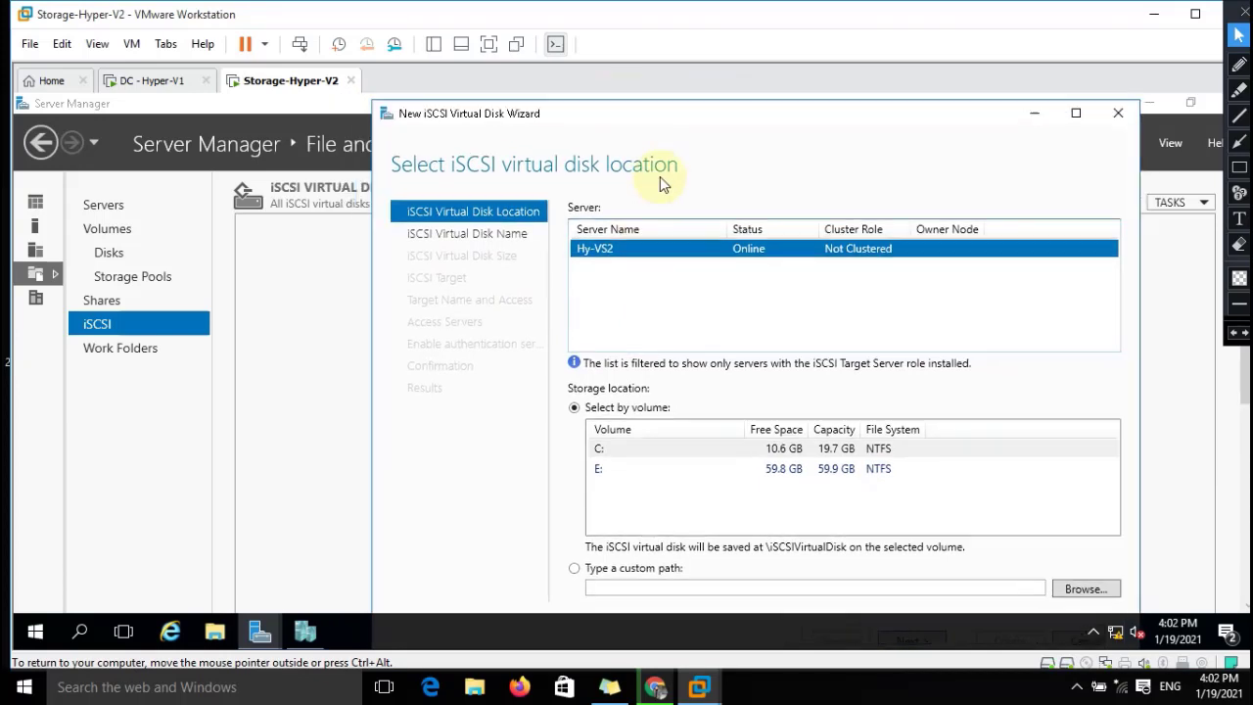
Step: Set the iSCSI virtual disk's storage location to the custom path E:\ by picking New Volume (E:), and maximize the wizard
click(599, 571)
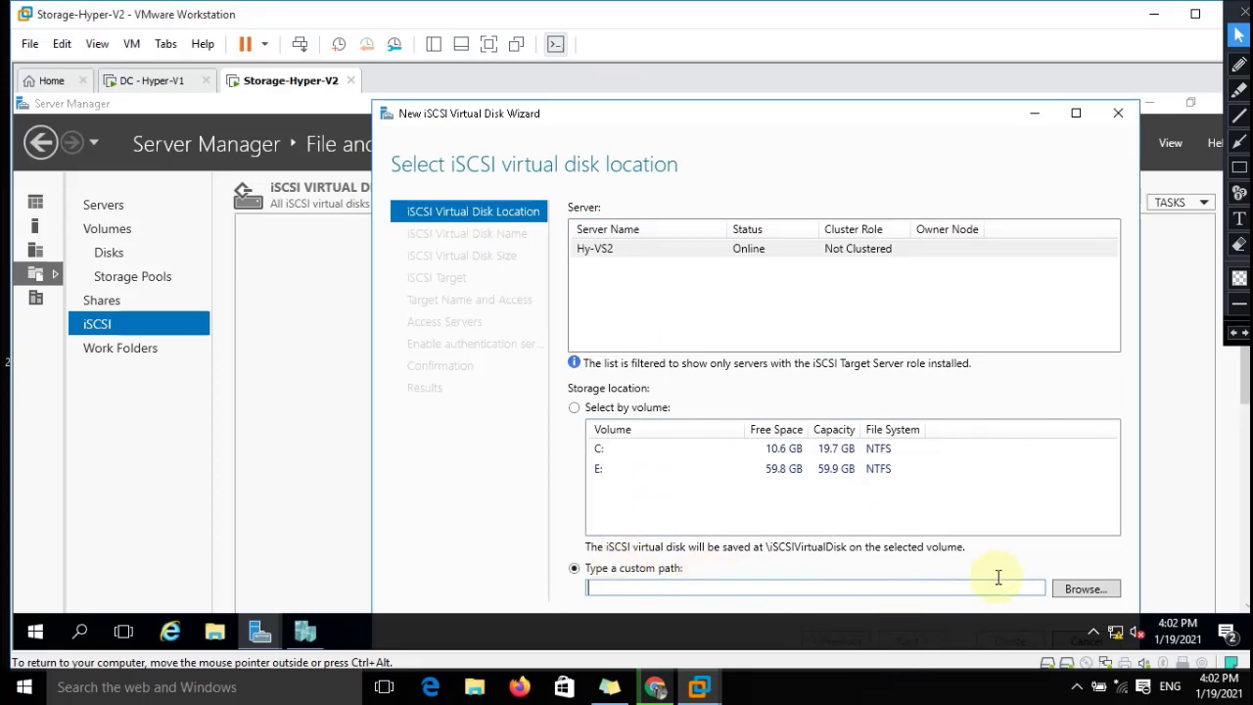
click(1084, 589)
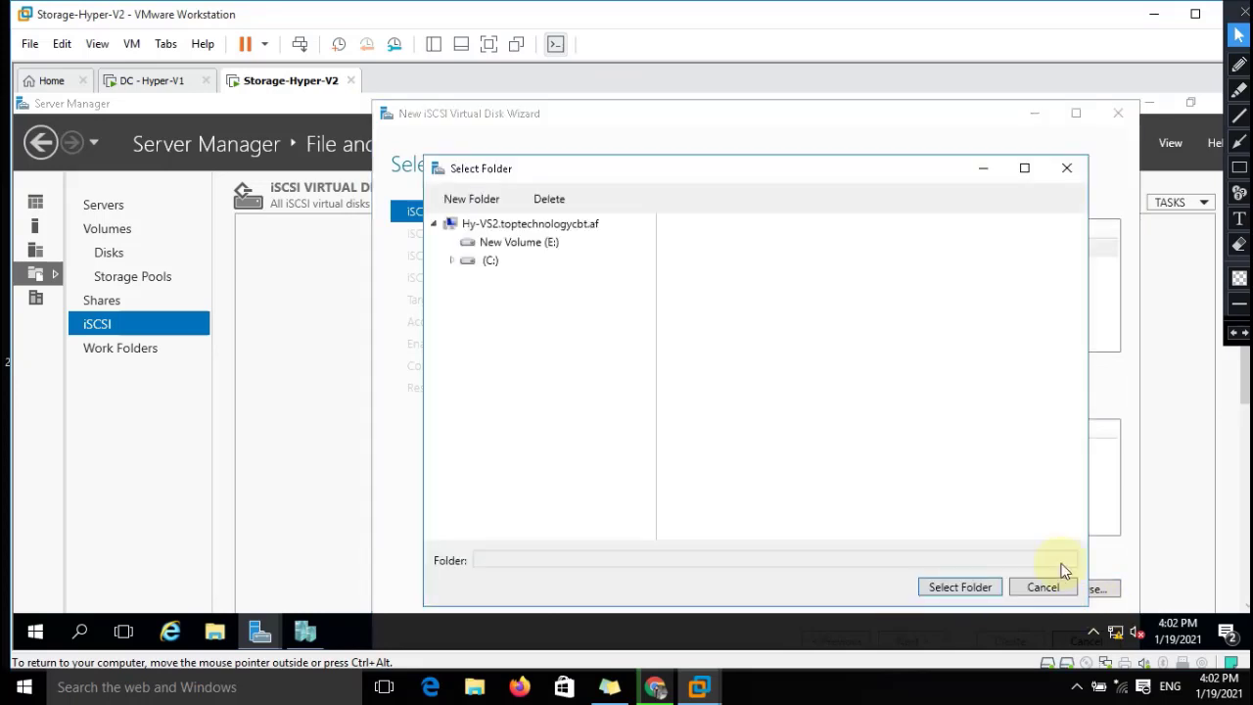
drag(682, 171, 813, 147)
drag(707, 140, 699, 202)
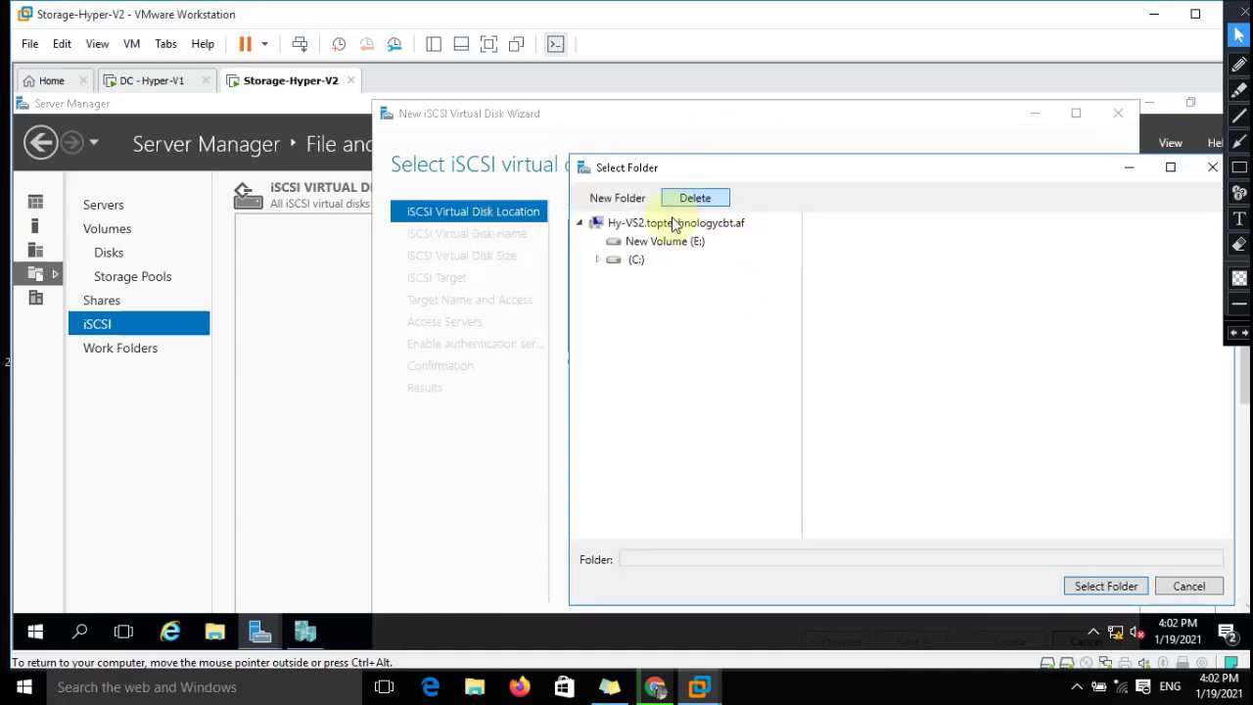
click(617, 244)
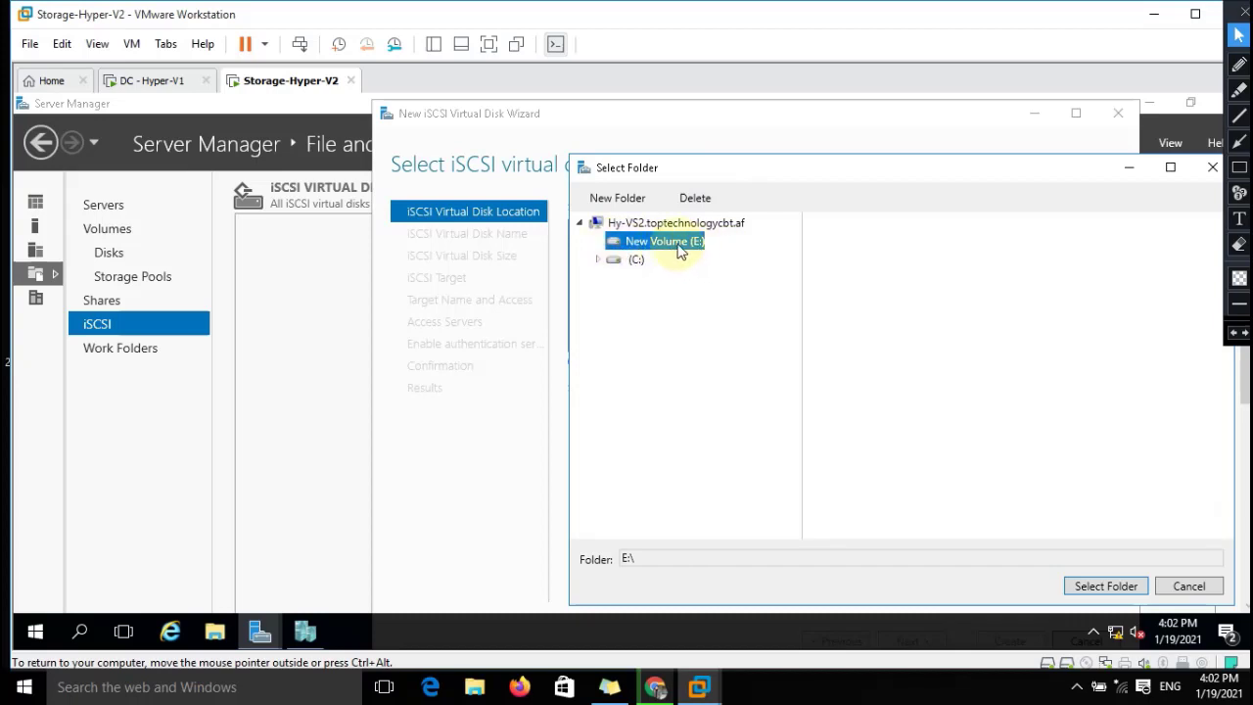
click(1096, 585)
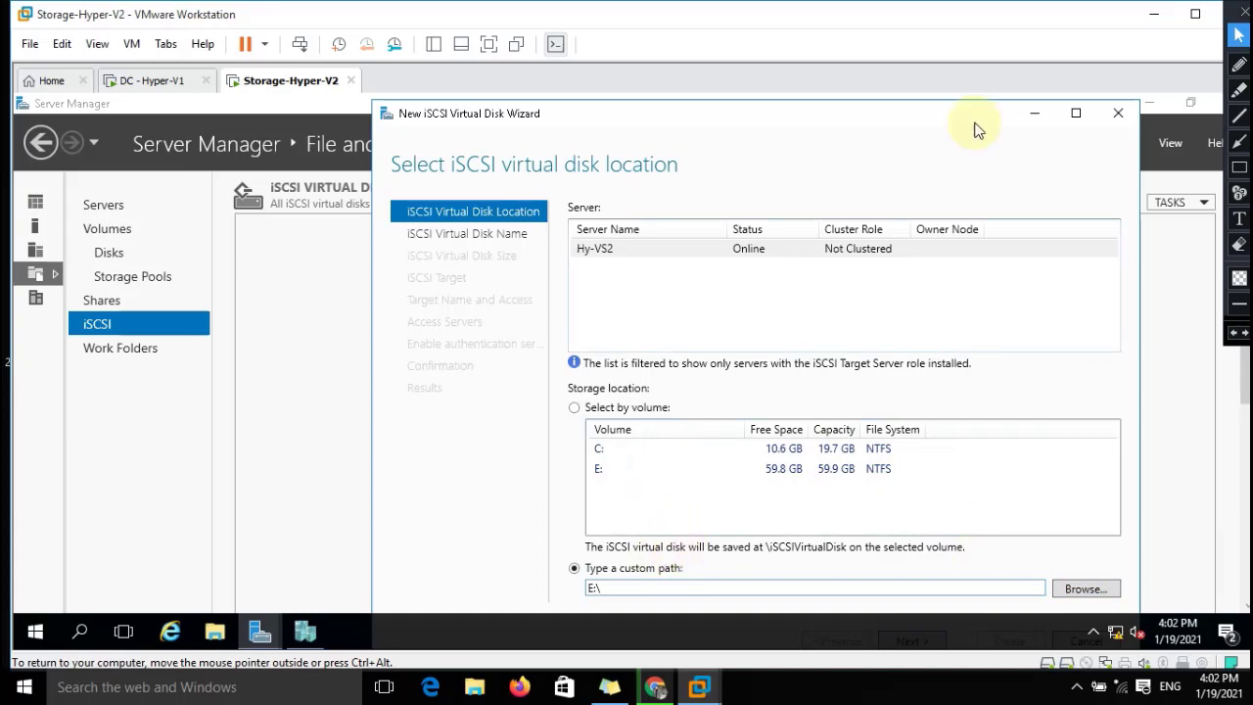
double_click(915, 114)
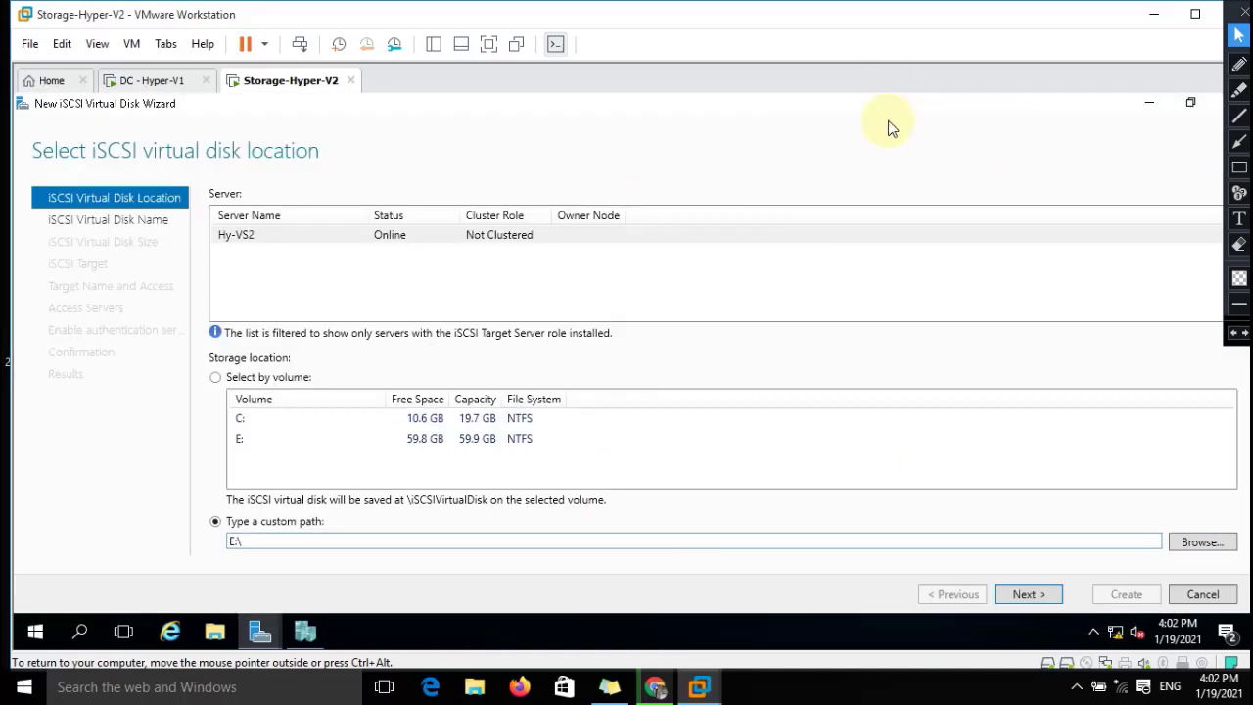
Step: Accept the E:\ storage location, name the iSCSI virtual disk Hyper-Vstorage, and continue with an empty description
click(1034, 595)
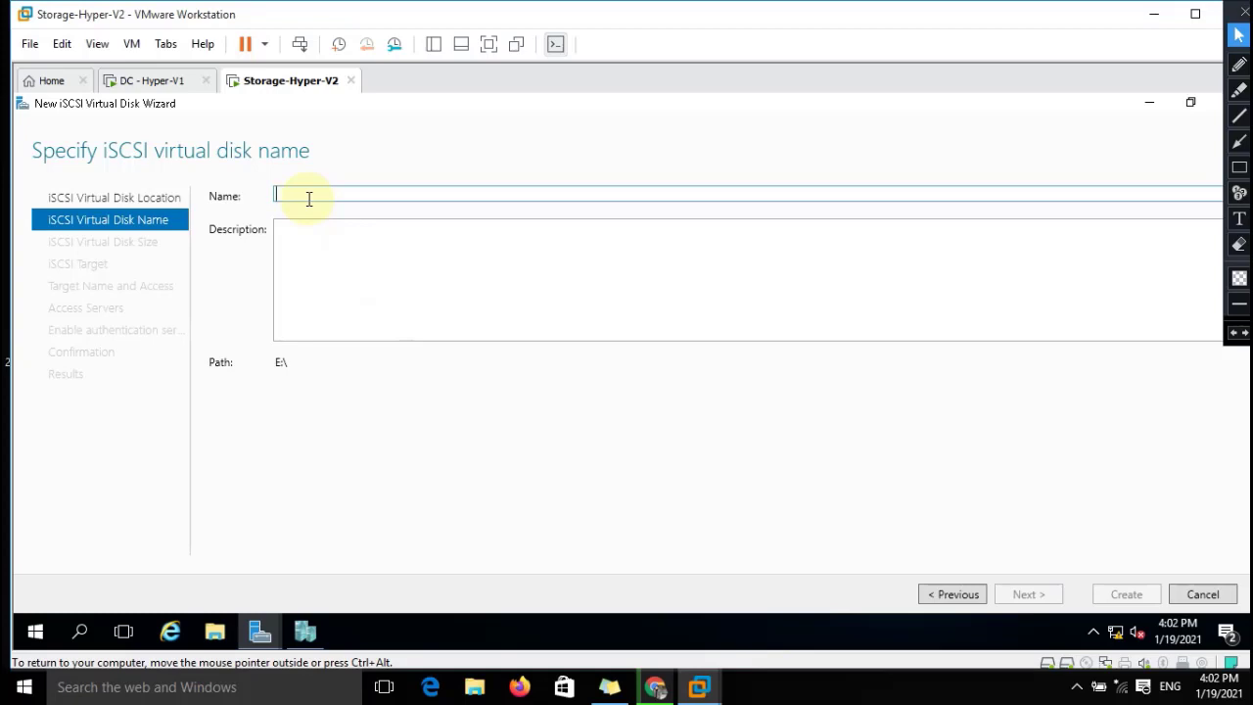
text(hjs)
key(BackSpace)
key(BackSpace)
key(BackSpace)
text(hy)
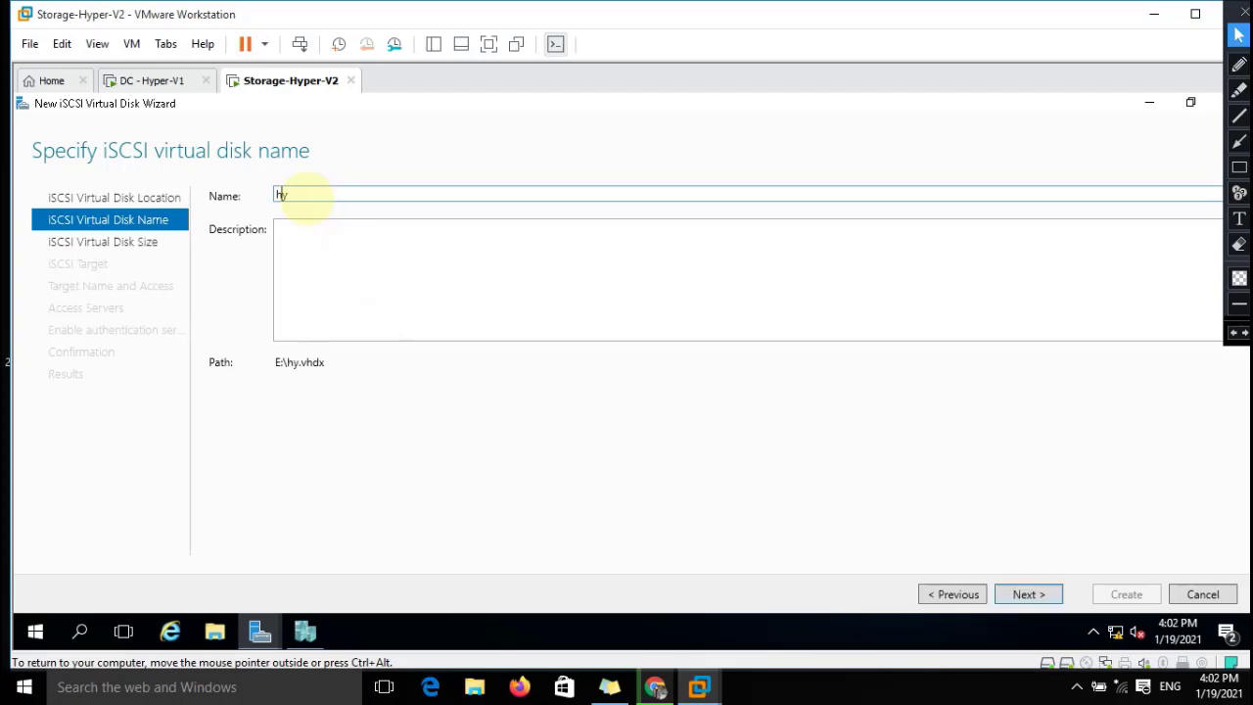
text(per-v)
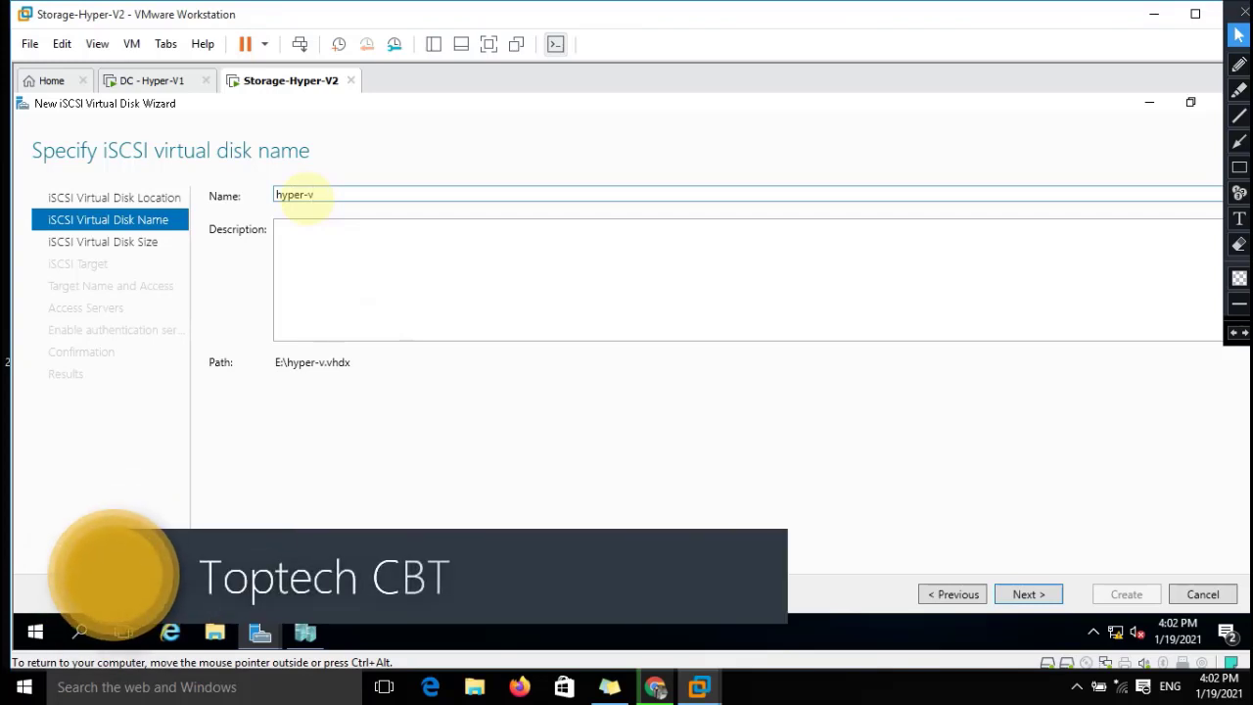
key(BackSpace)
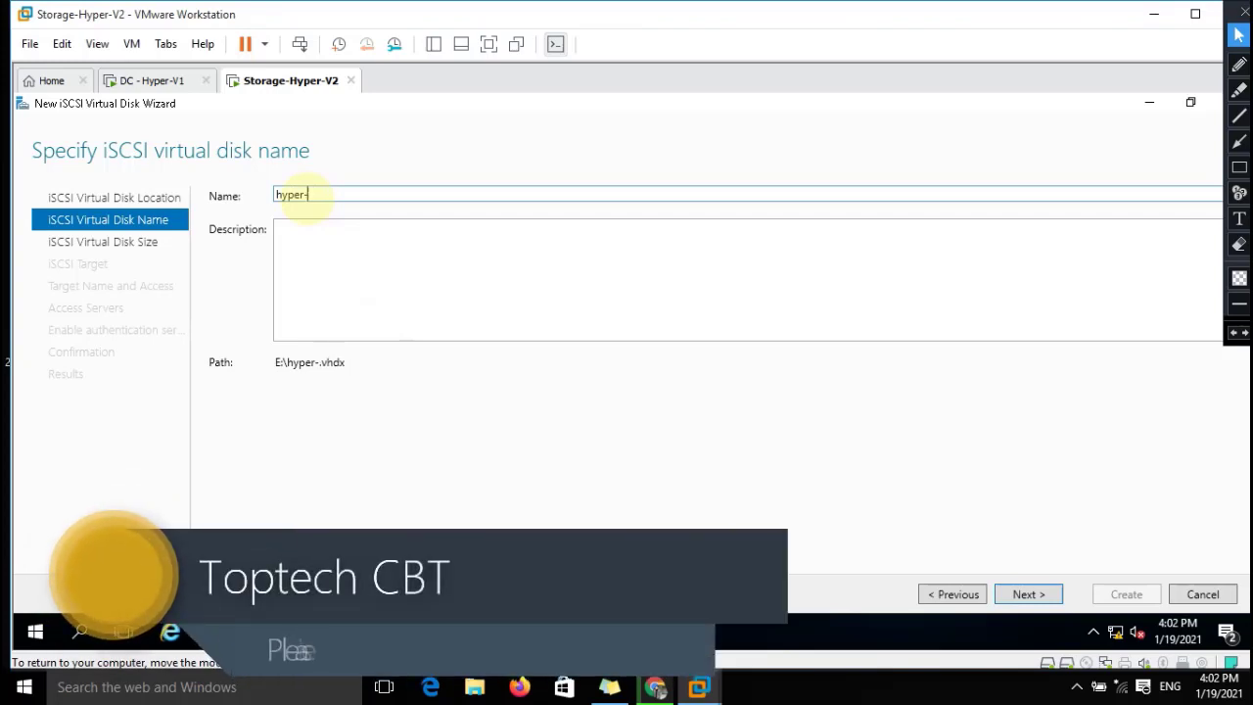
text(V)
key(BackSpace)
key(BackSpace)
key(BackSpace)
key(BackSpace)
key(BackSpace)
key(BackSpace)
key(BackSpace)
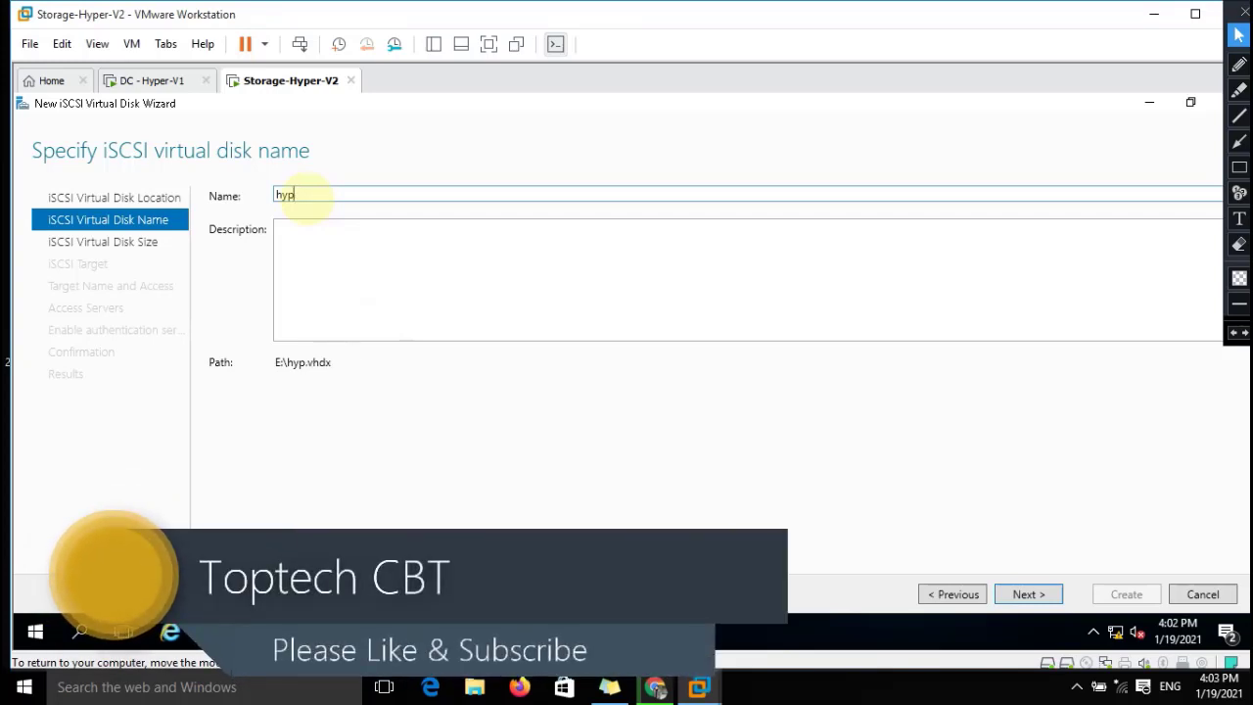
text(Hyper)
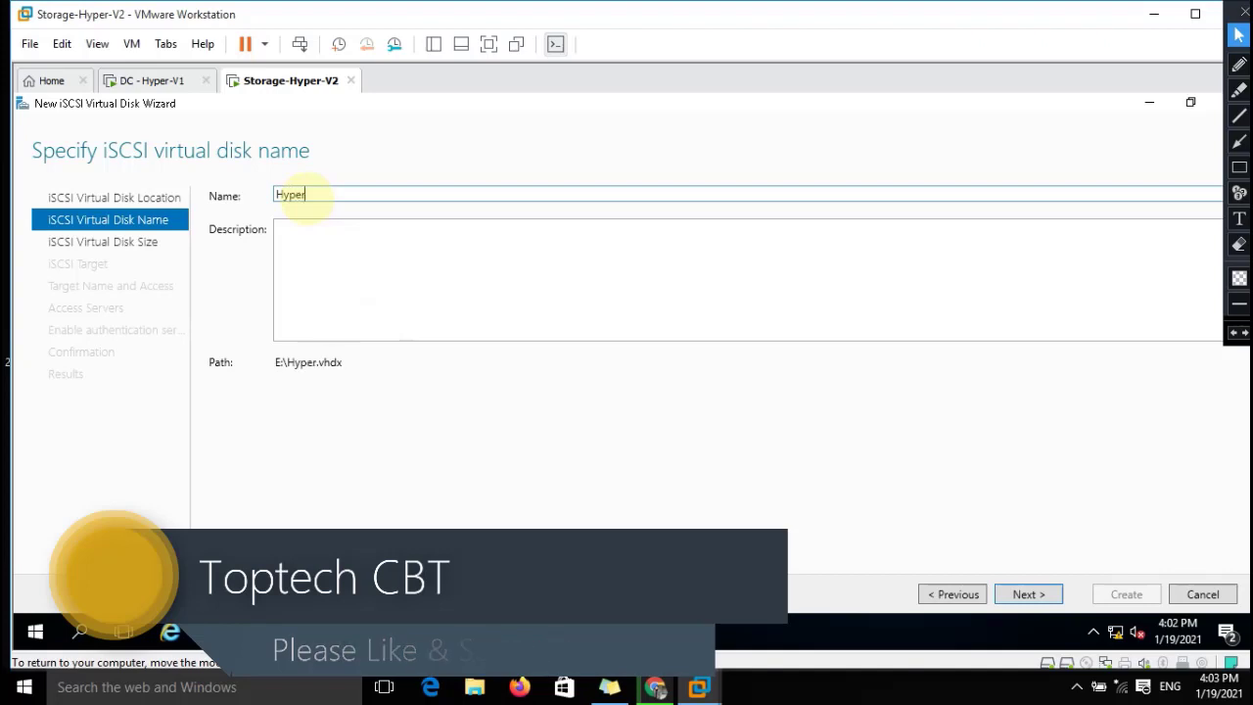
text(-V)
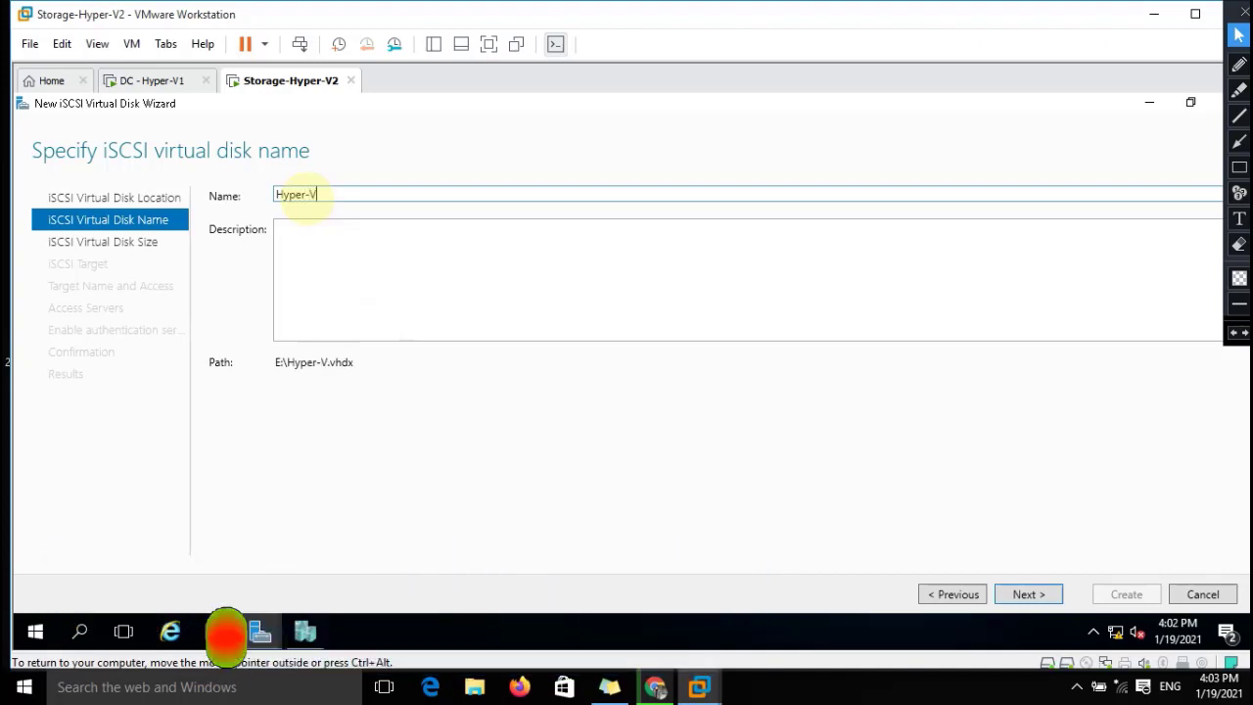
text(storage)
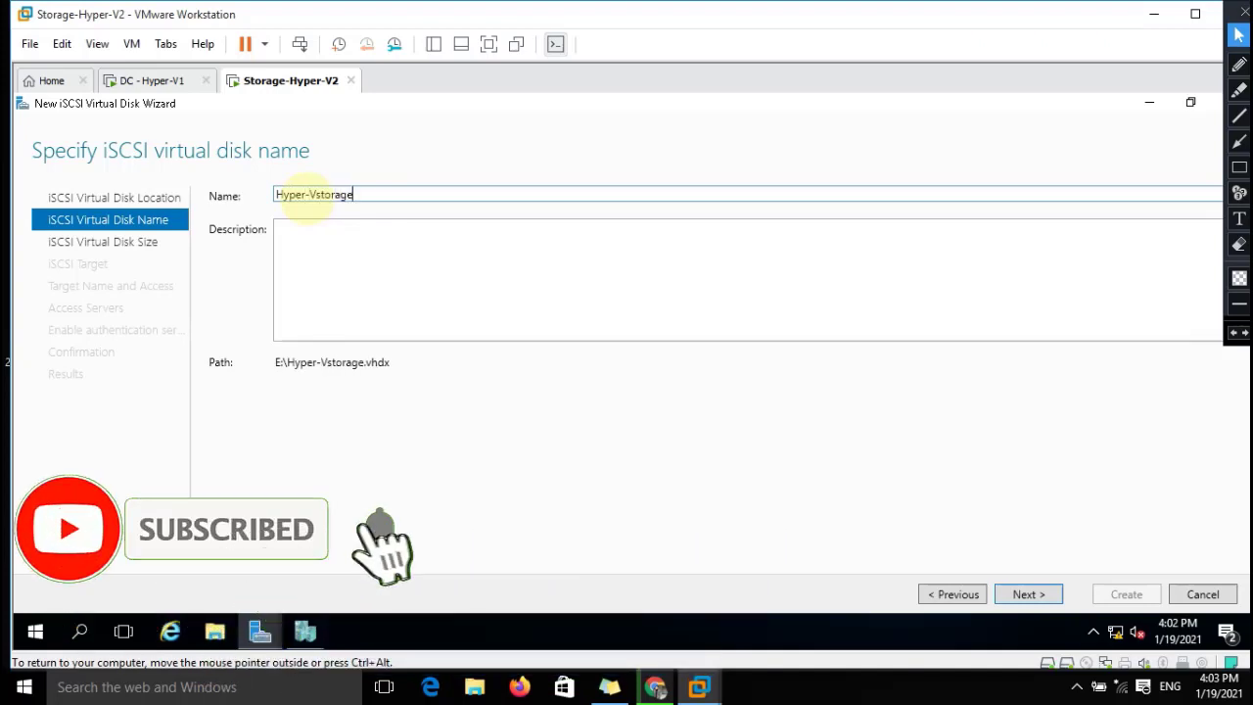
click(394, 252)
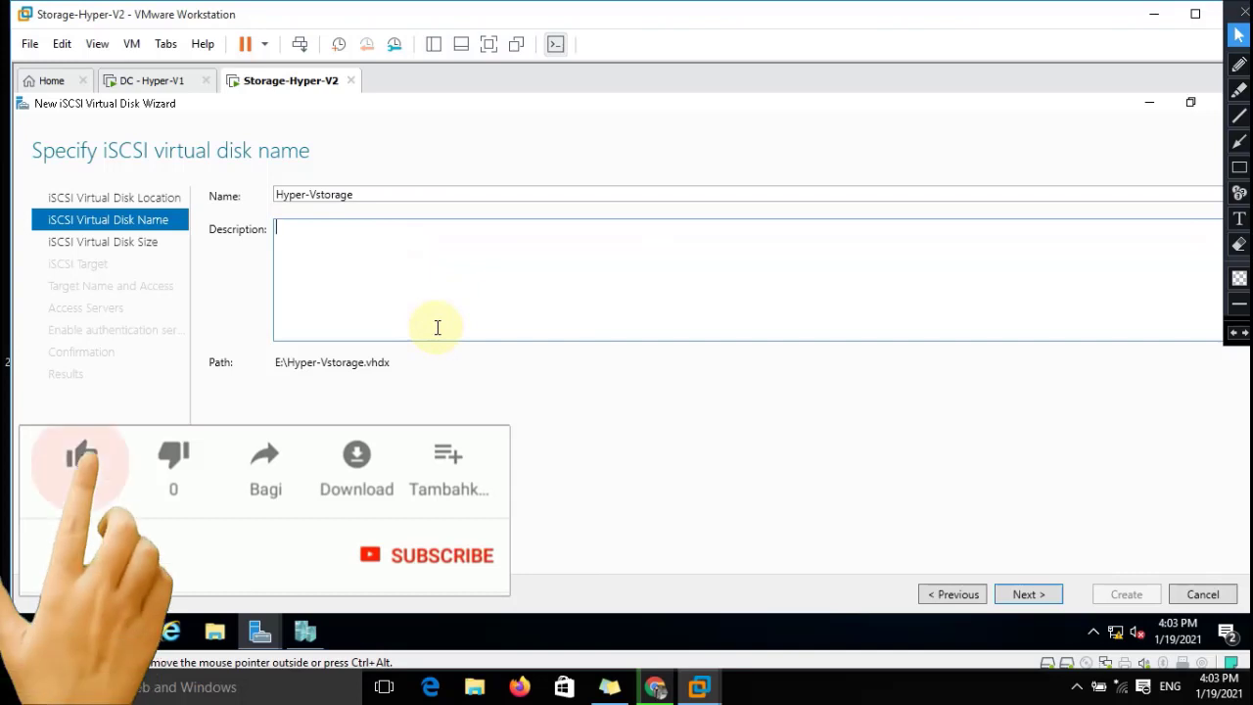
click(1029, 594)
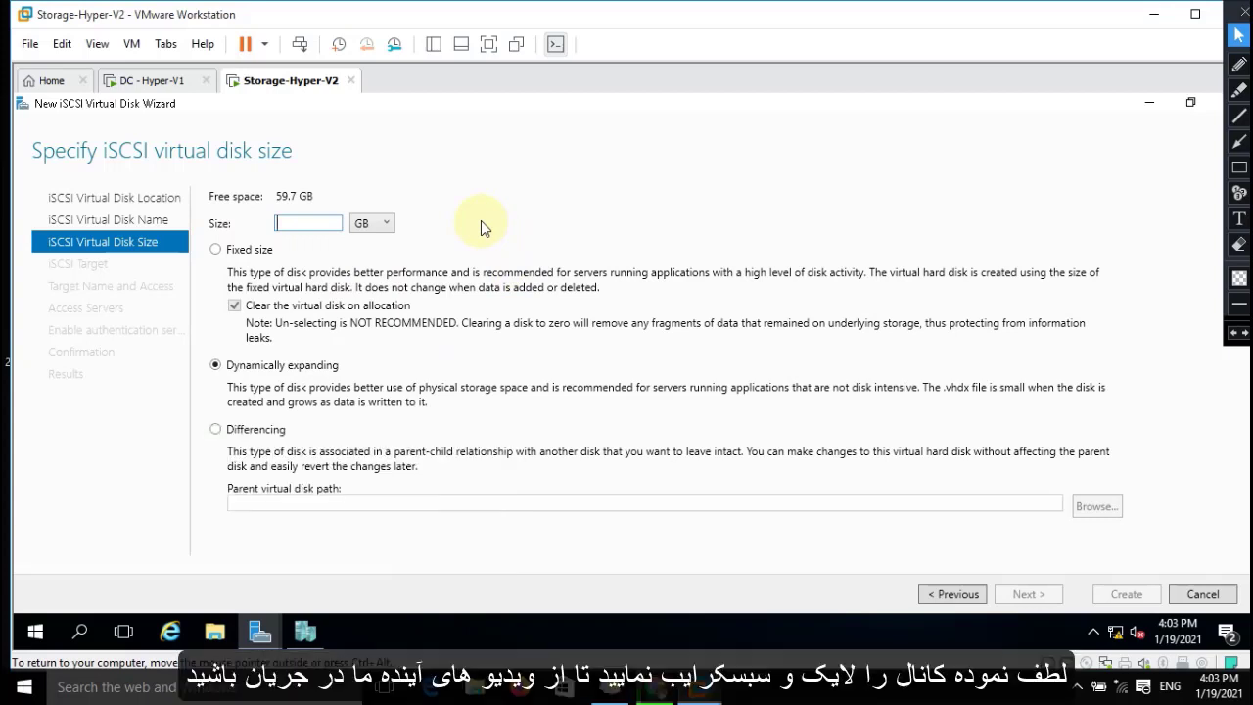
Step: Set the iSCSI virtual disk size to 30 GB as dynamically expanding and assign it to a new iSCSI target
text(30)
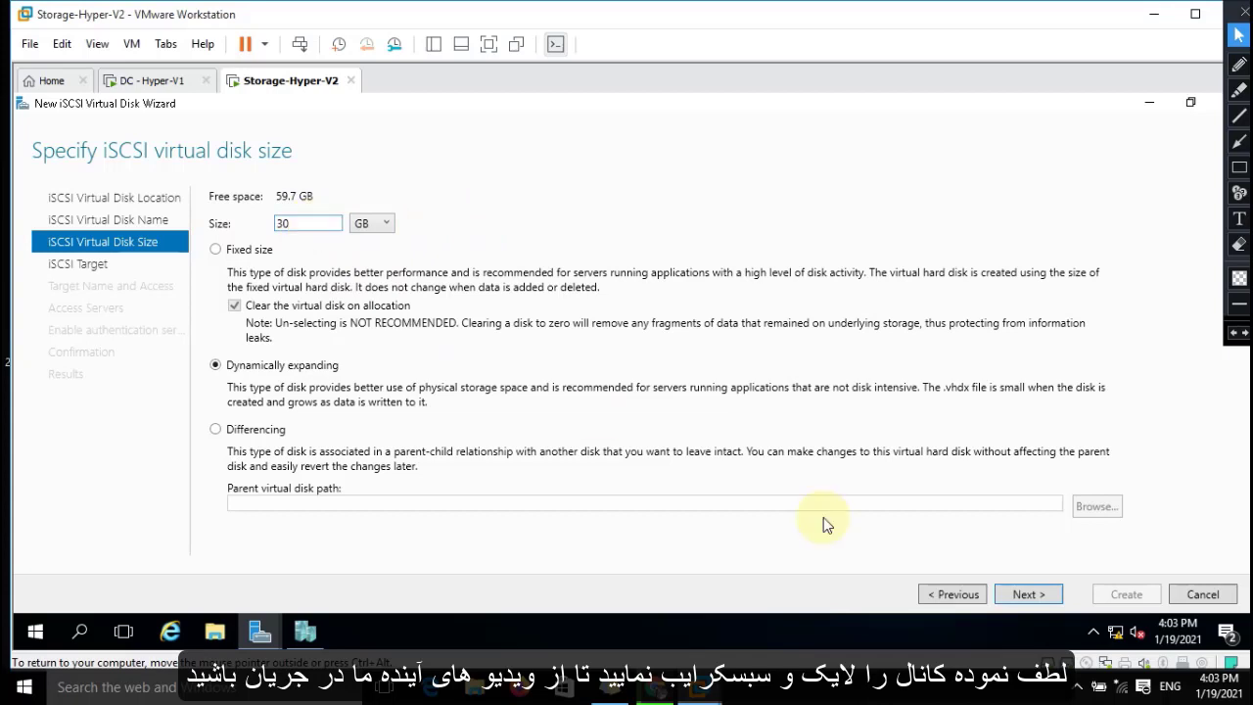
click(1028, 595)
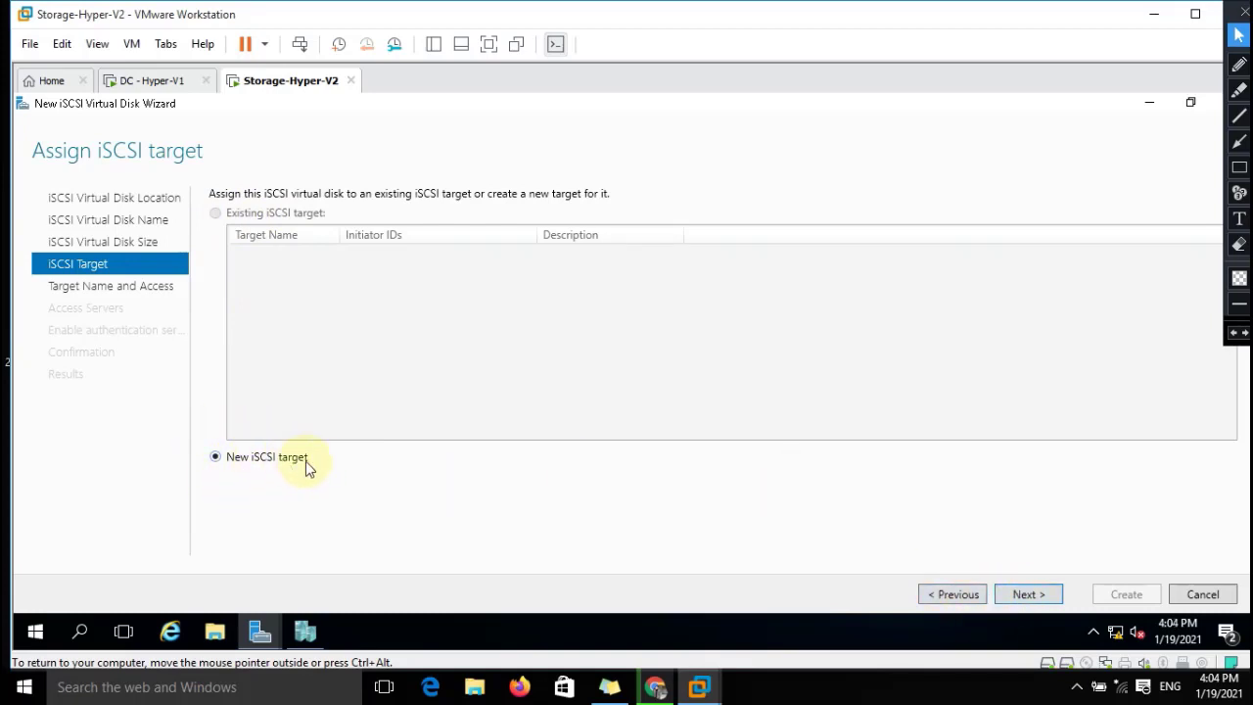
click(1026, 595)
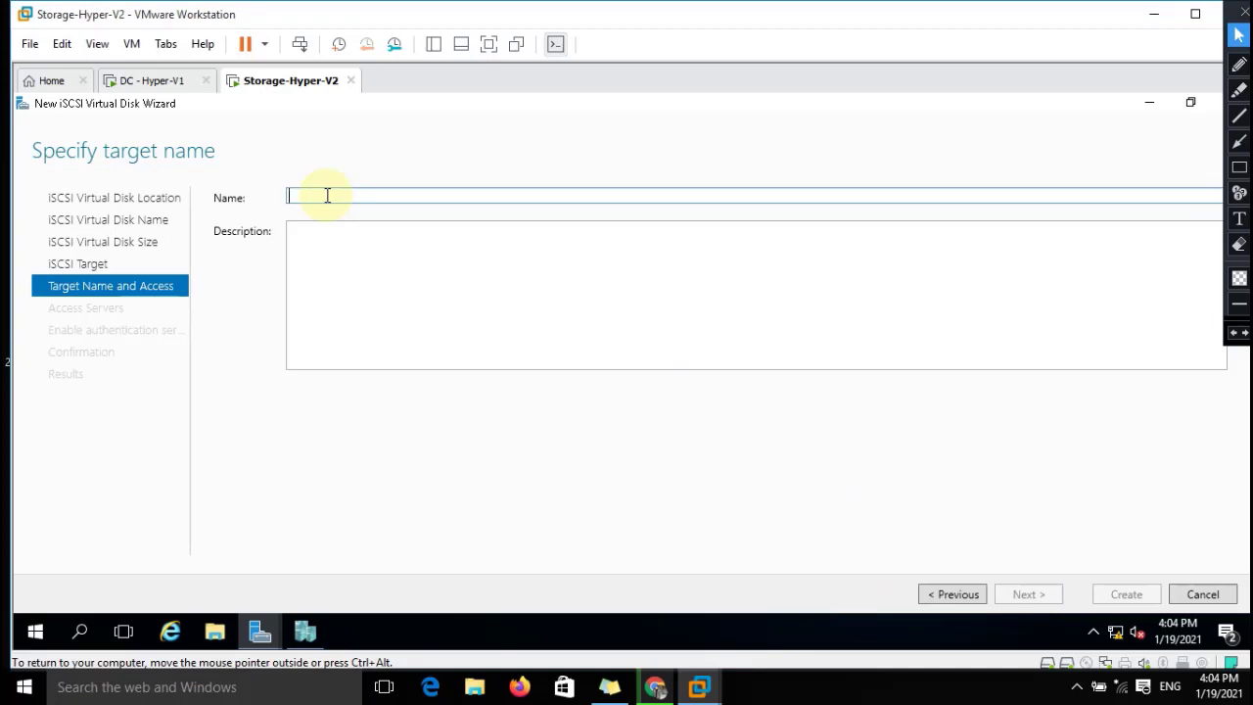
Step: Name the new iSCSI target test and continue to the access servers without a description
text(hyper)
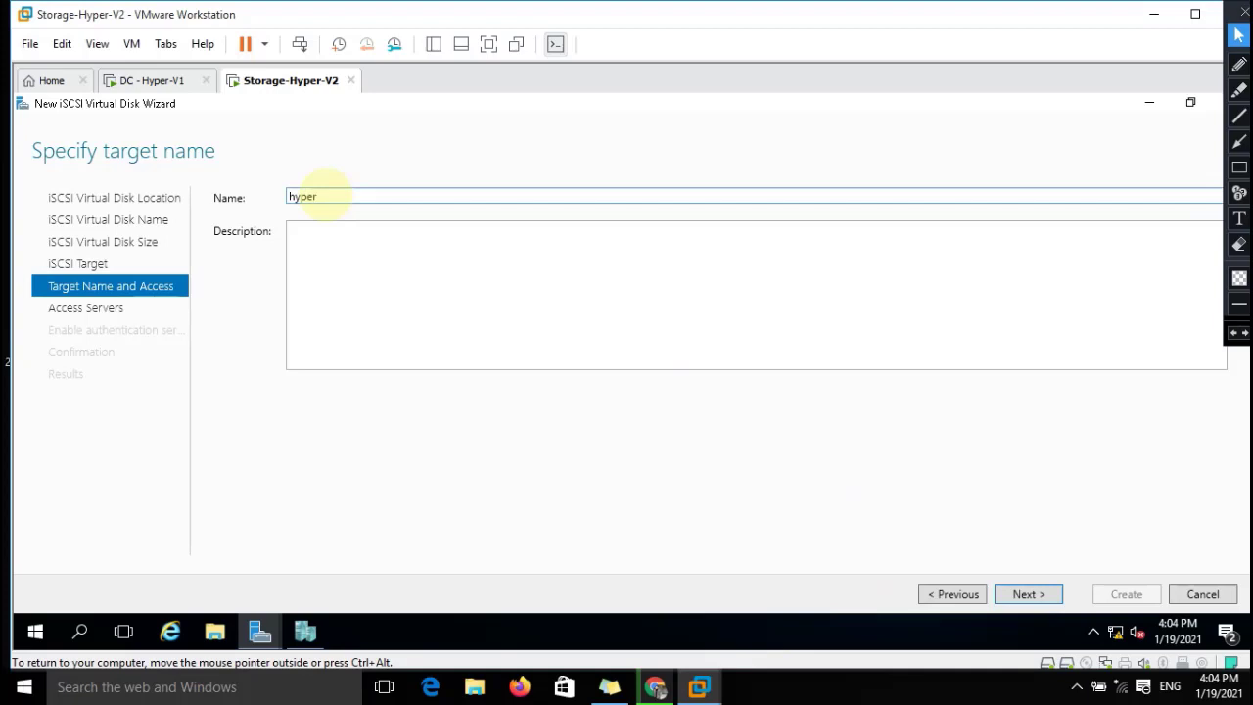
key(BackSpace)
key(BackSpace)
key(BackSpace)
key(BackSpace)
key(BackSpace)
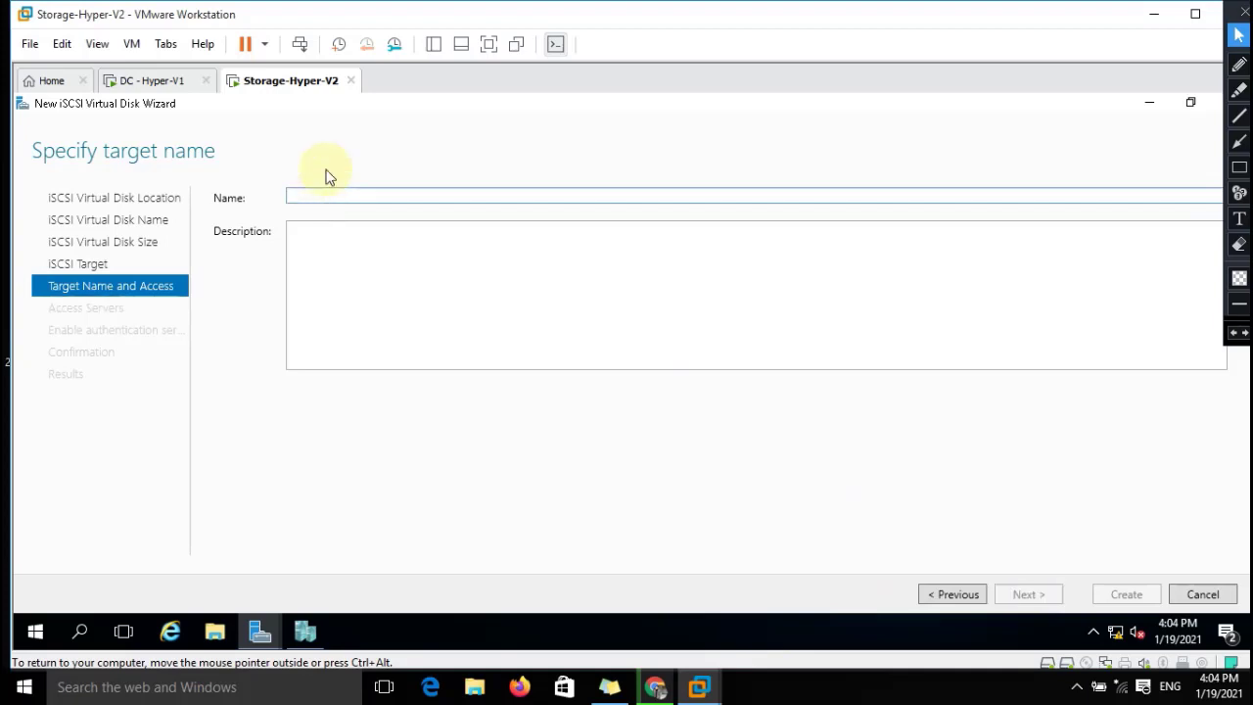
text(Tee)
key(BackSpace)
text(st)
click(1025, 593)
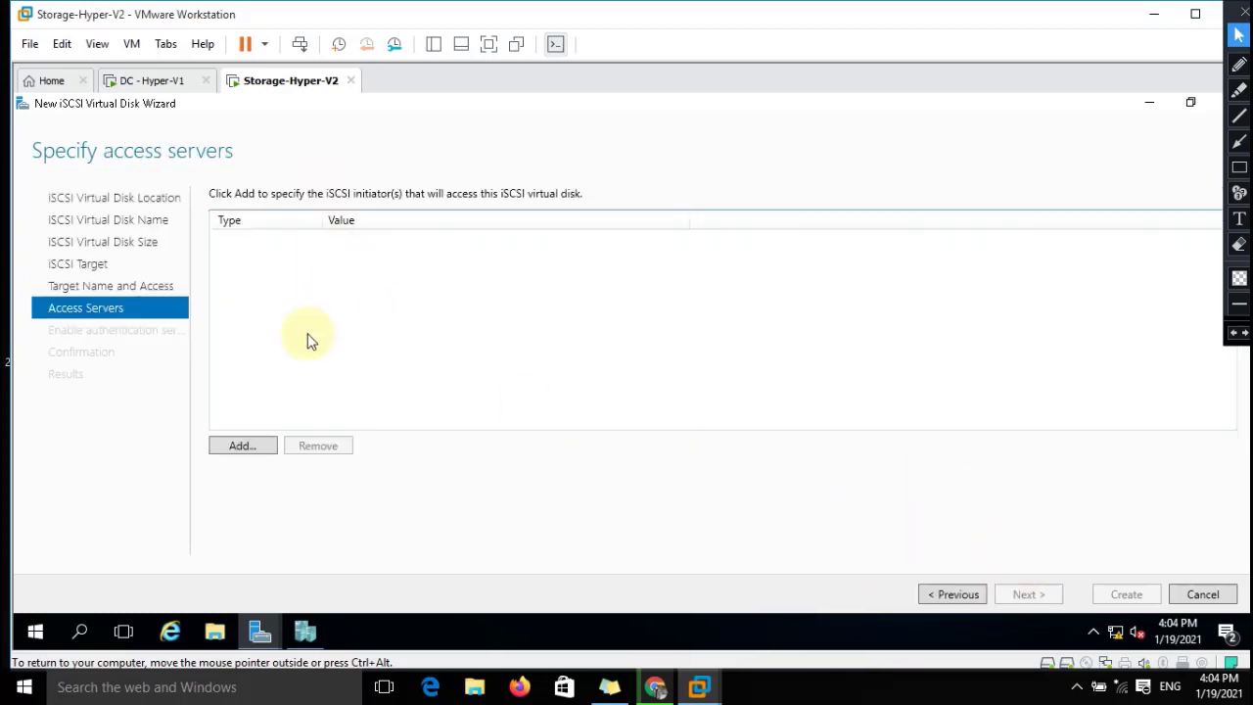
Step: Add an access server initiator identified by the IP address 192.168.1.1
click(251, 446)
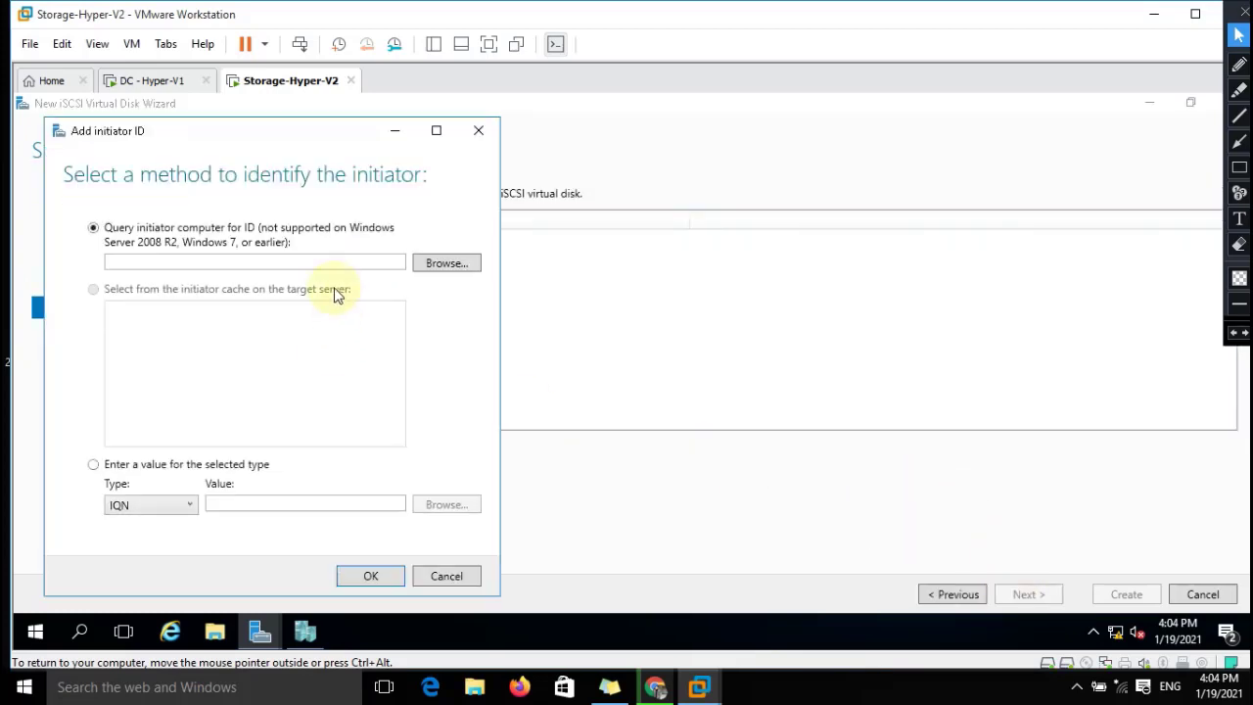
drag(303, 137, 774, 130)
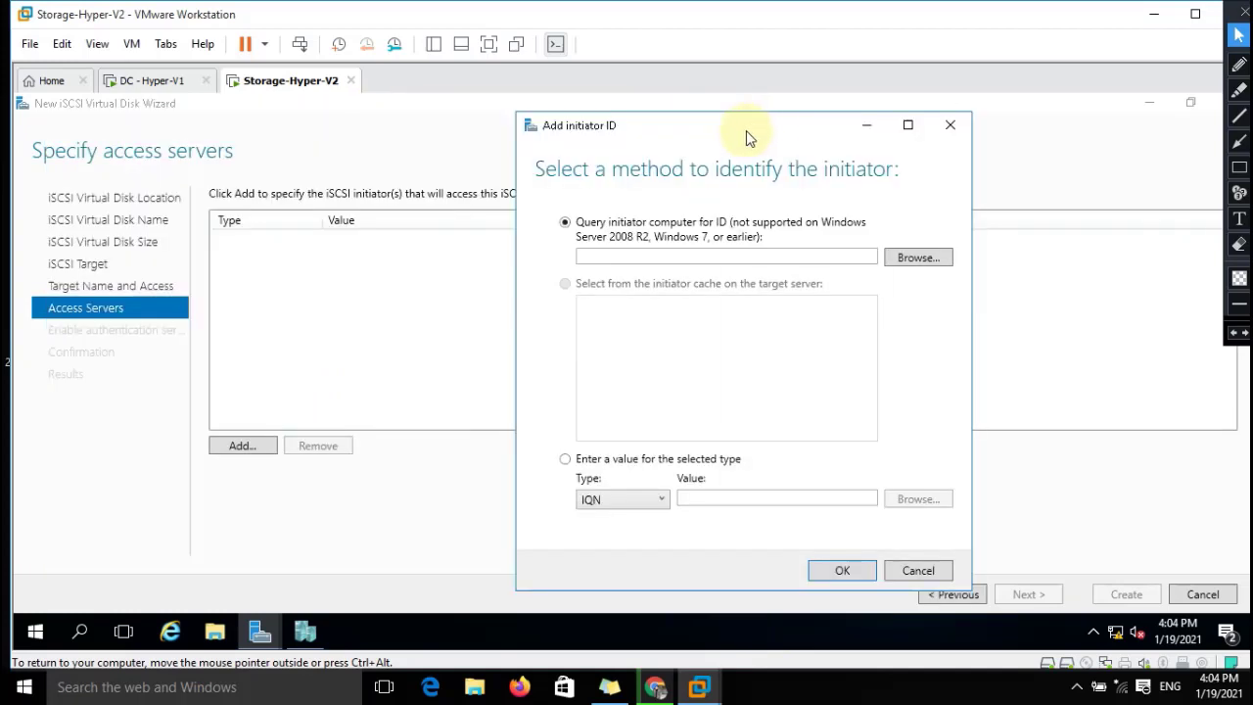
drag(675, 124, 723, 111)
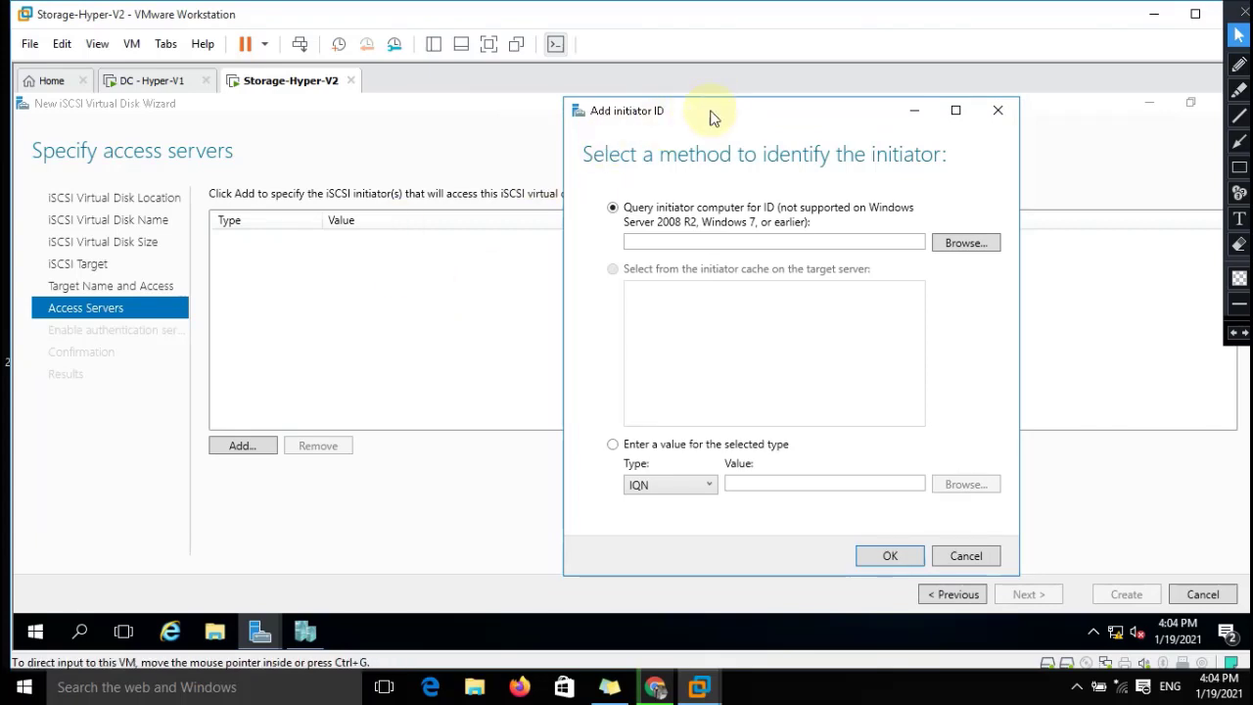
drag(701, 116, 683, 112)
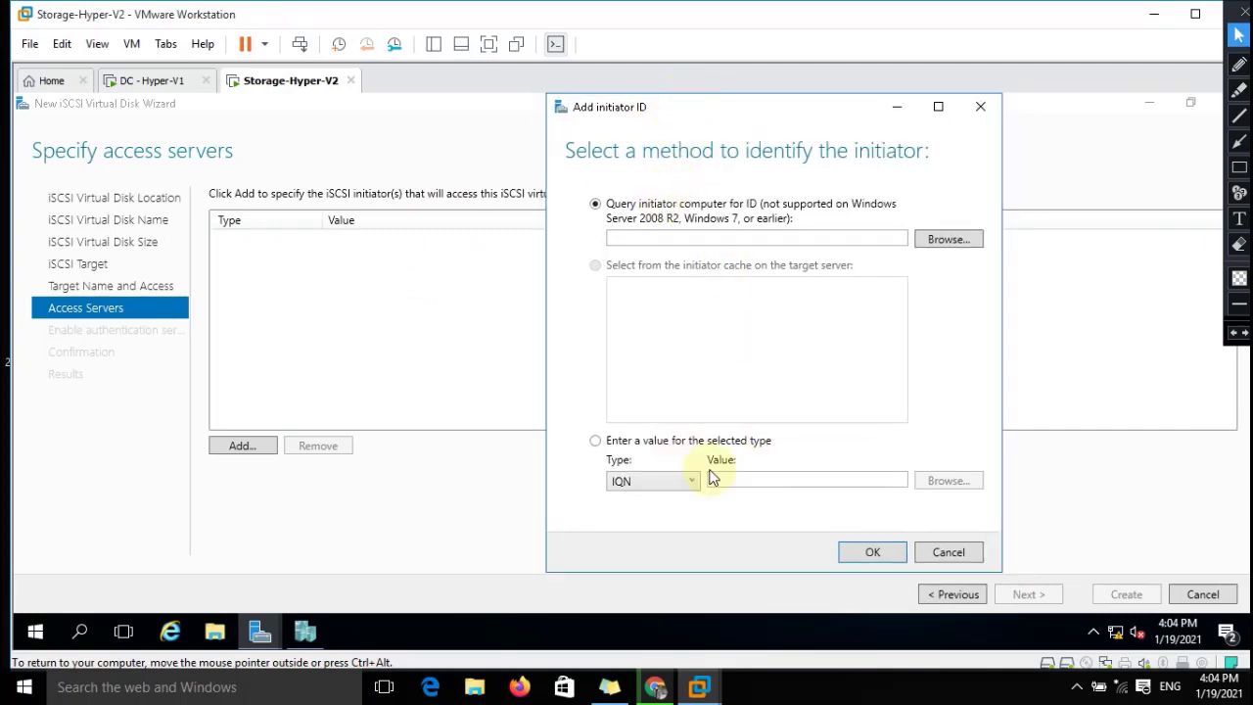
click(627, 450)
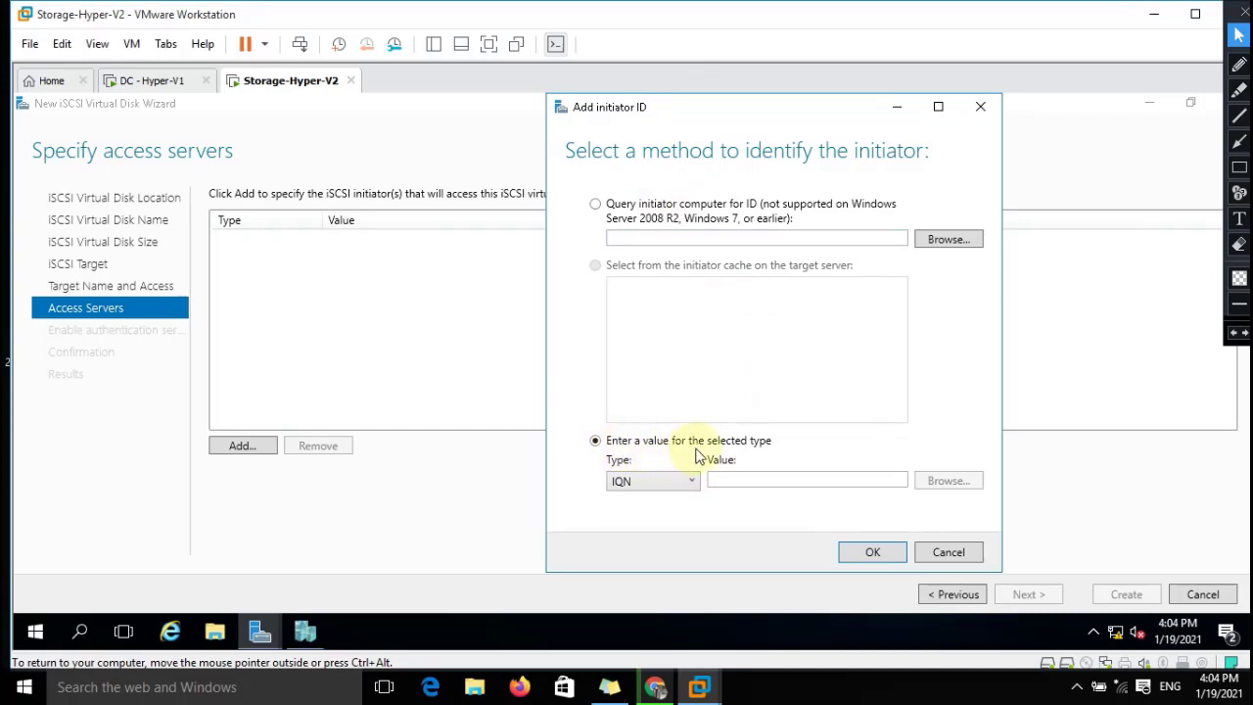
click(629, 480)
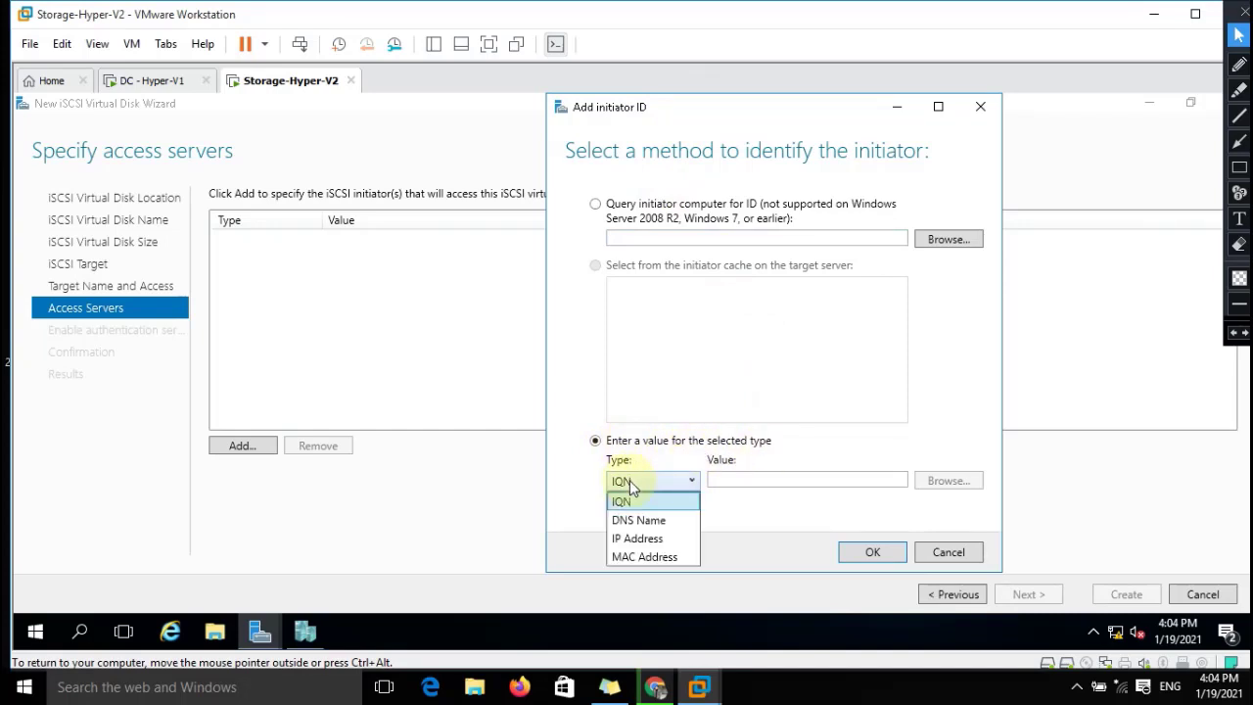
click(639, 539)
click(756, 478)
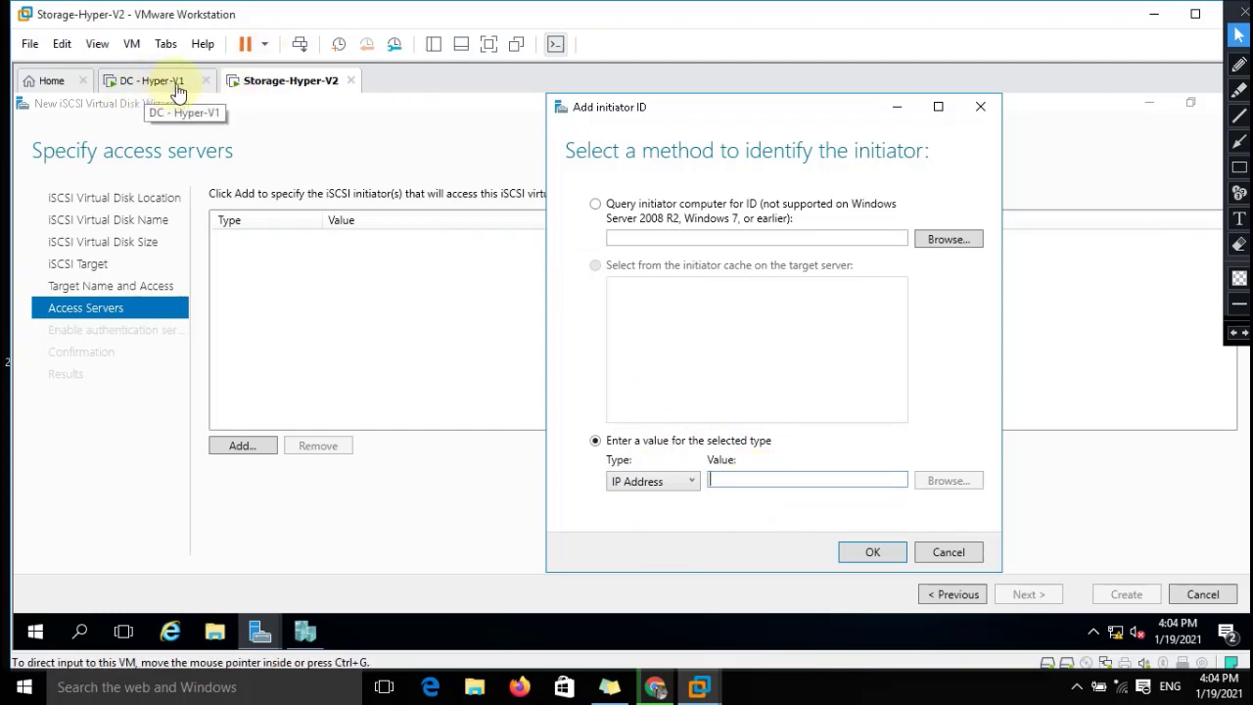
text(192)
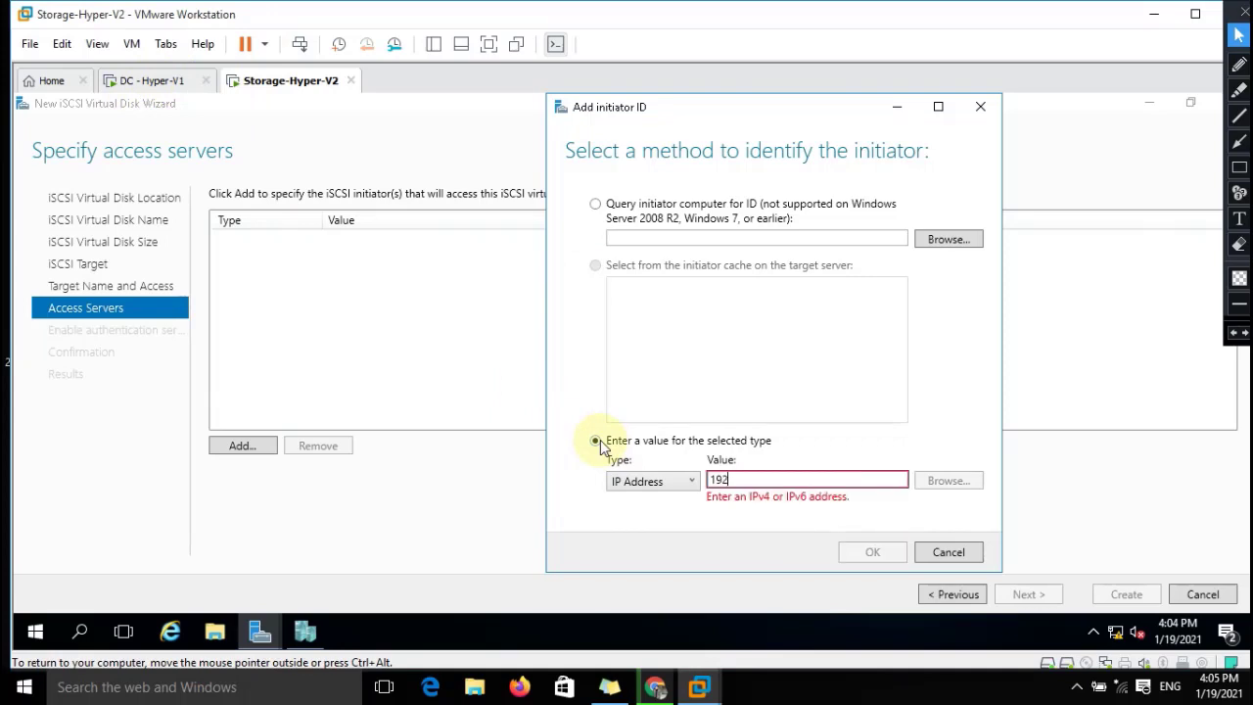
text(.168.1.1)
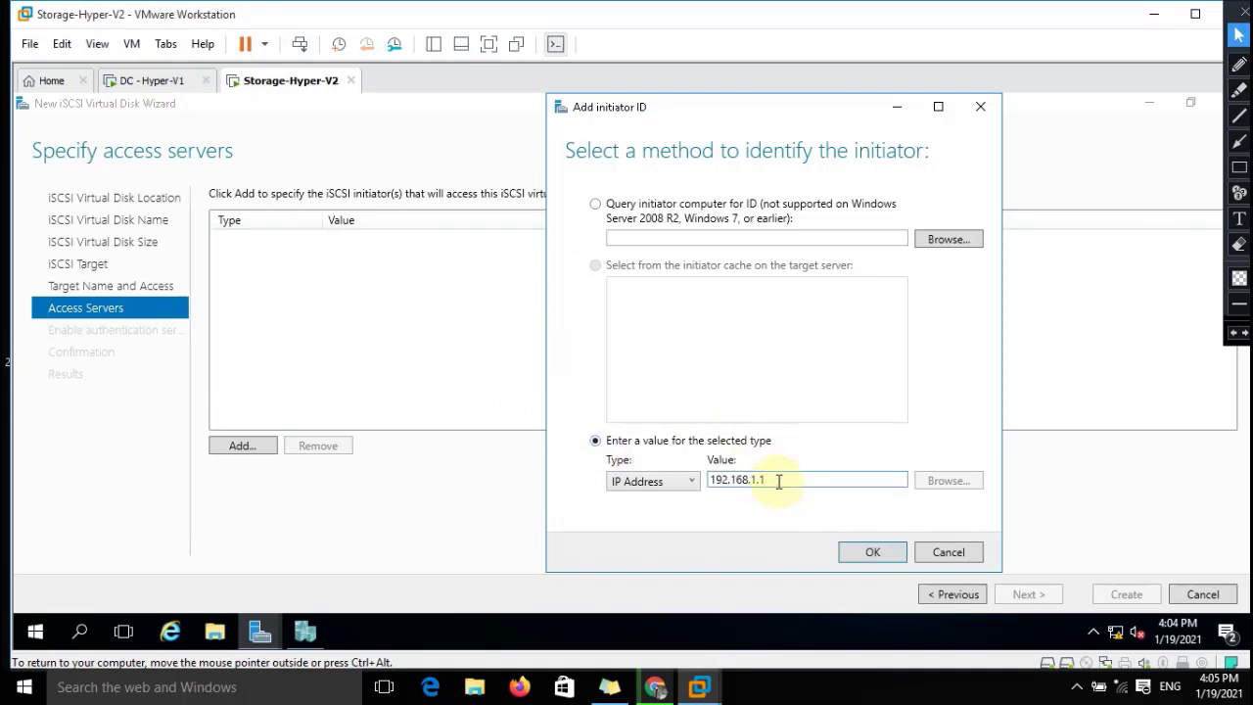
drag(780, 479, 688, 485)
click(875, 552)
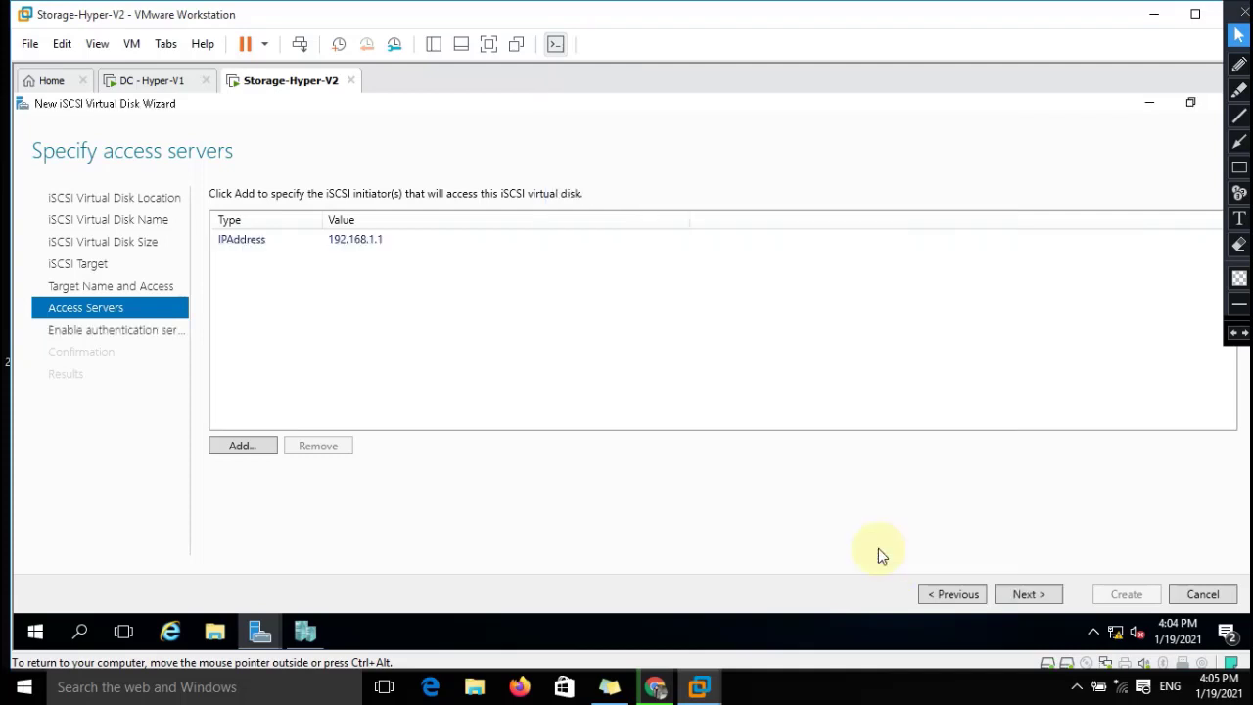
Step: Add a second access server initiator identified by the IP address 192.168.1.2
click(245, 243)
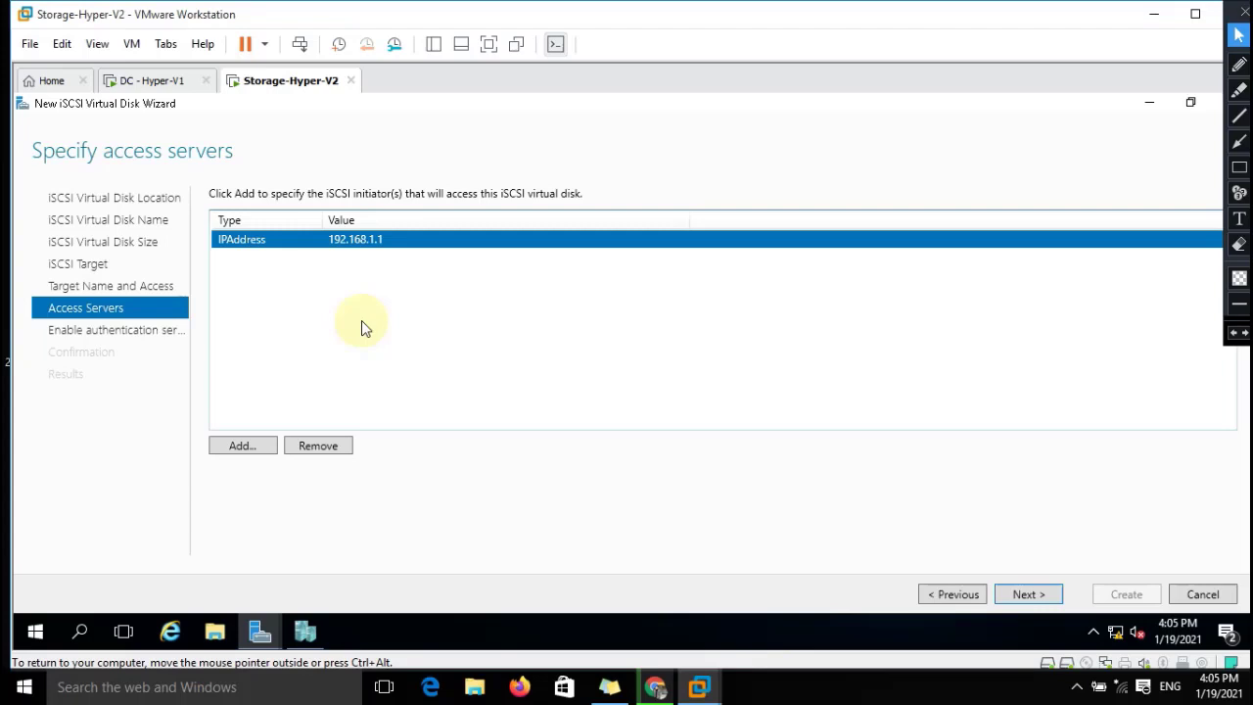
click(246, 446)
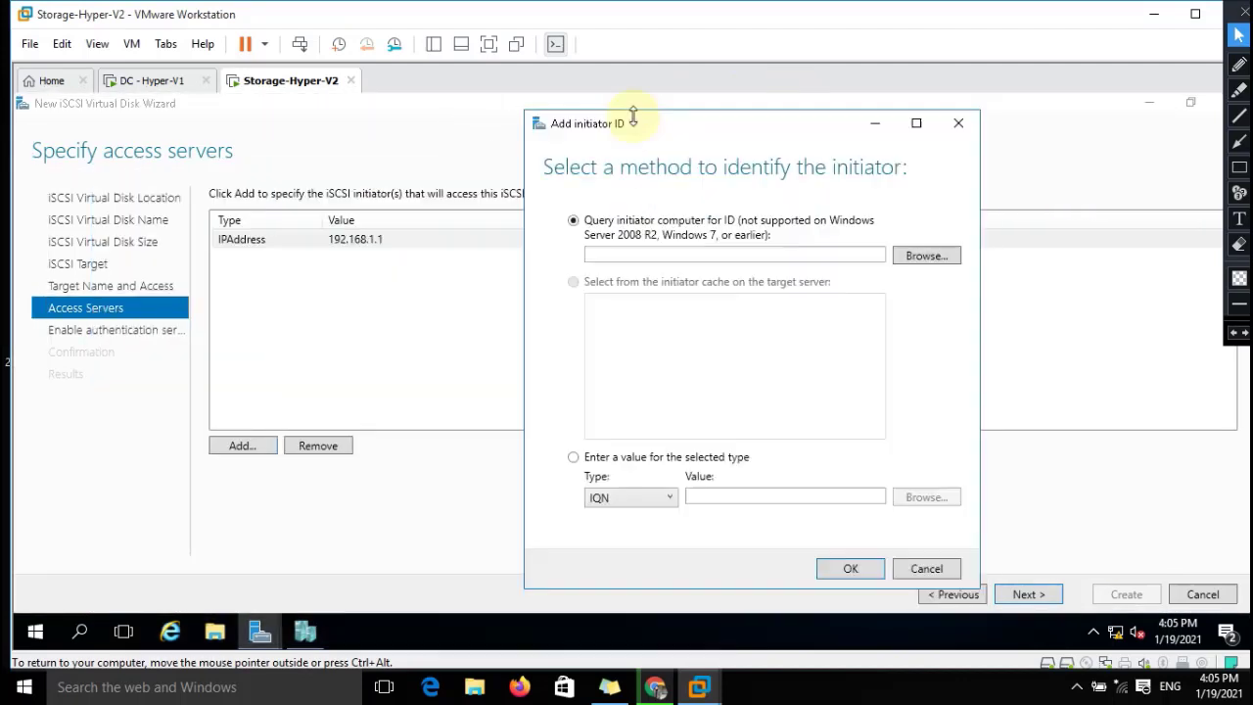
click(587, 461)
click(650, 497)
click(624, 556)
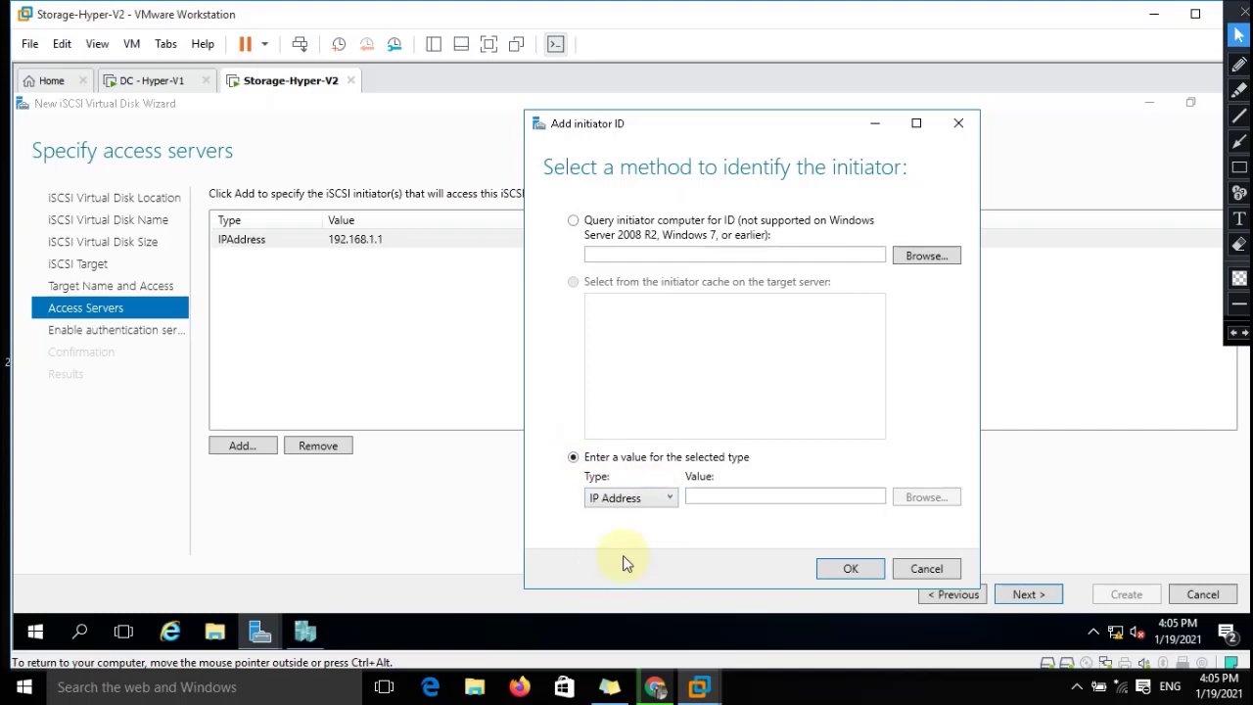
click(721, 497)
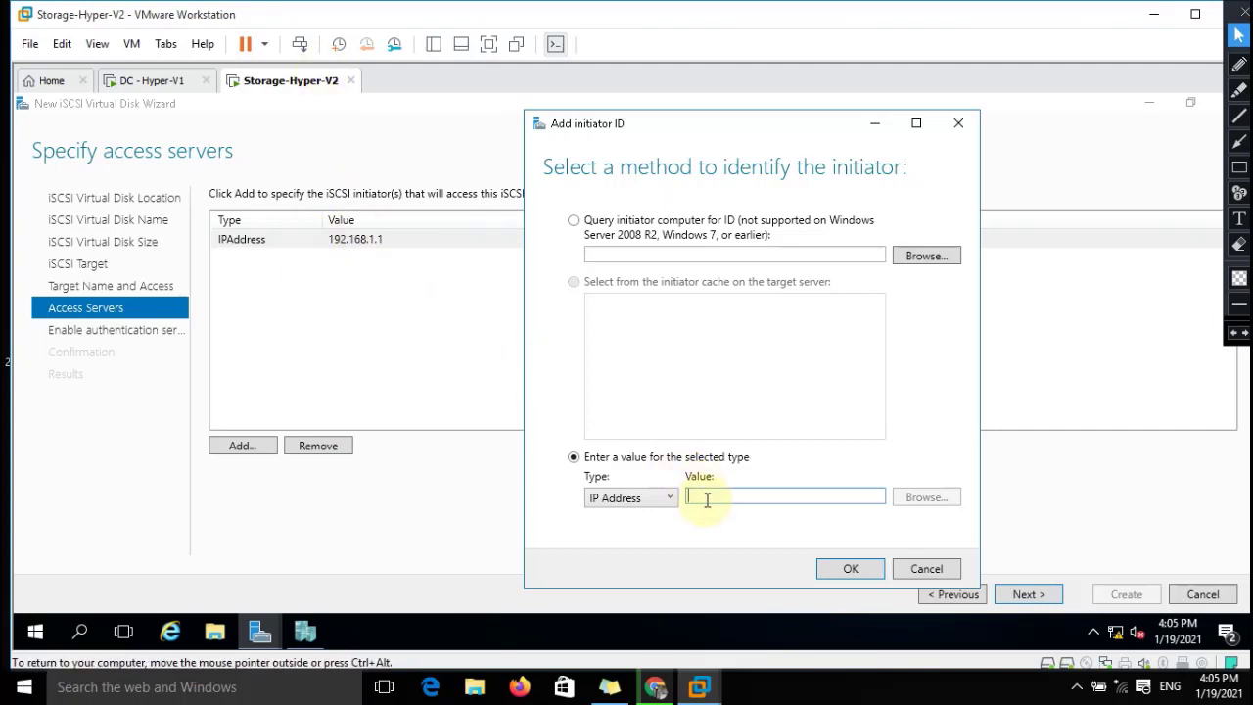
text(192.168.1.2)
click(840, 574)
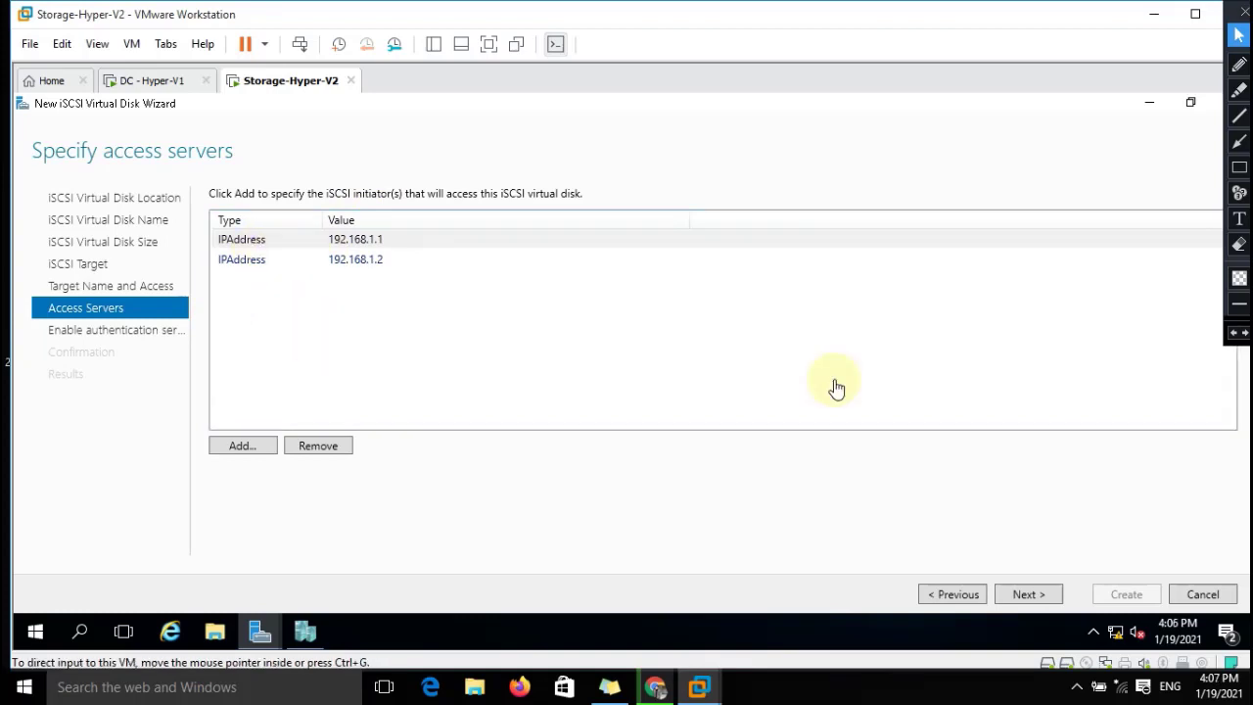
Step: Continue without CHAP or reverse CHAP authentication, create the iSCSI virtual disk and its target, and close the wizard
click(1028, 595)
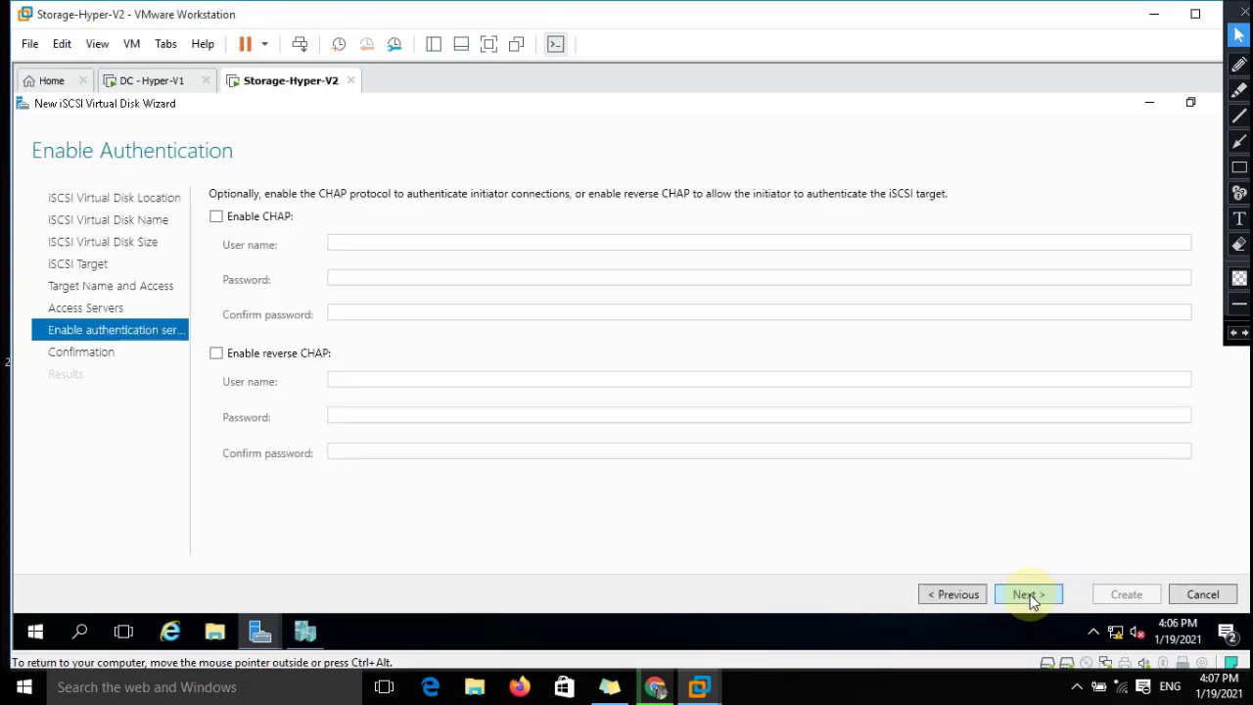
click(1028, 594)
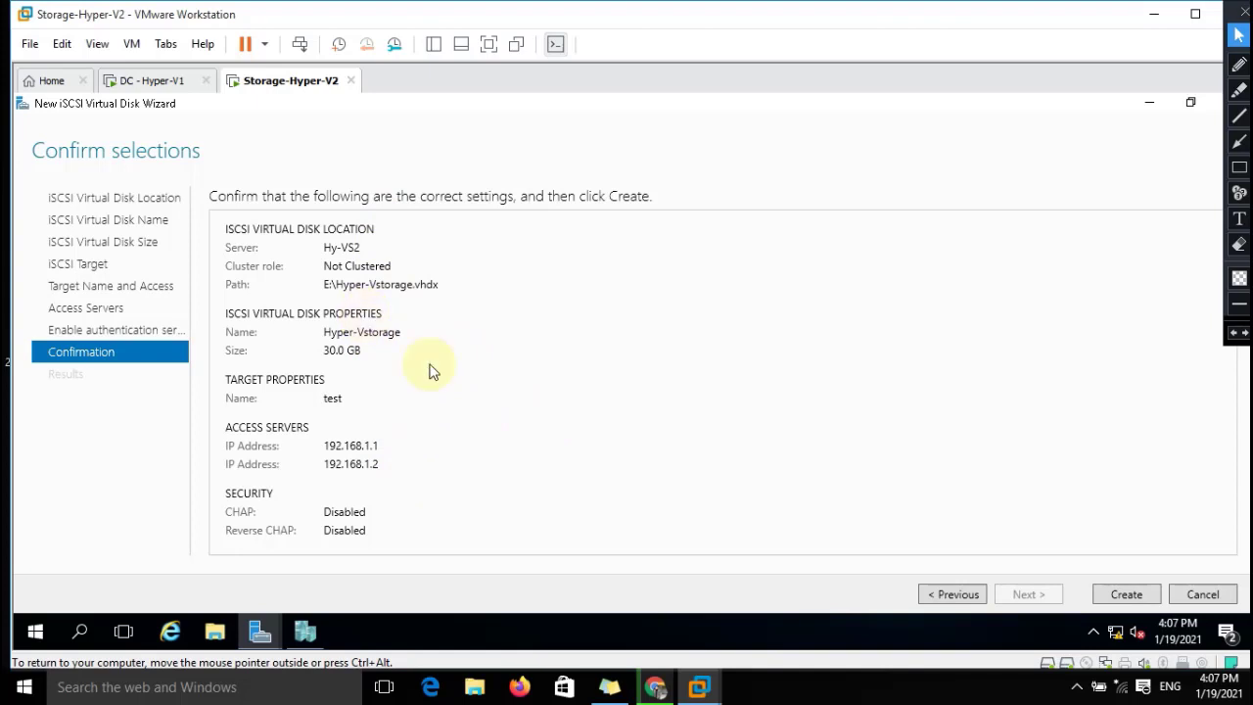
click(1126, 594)
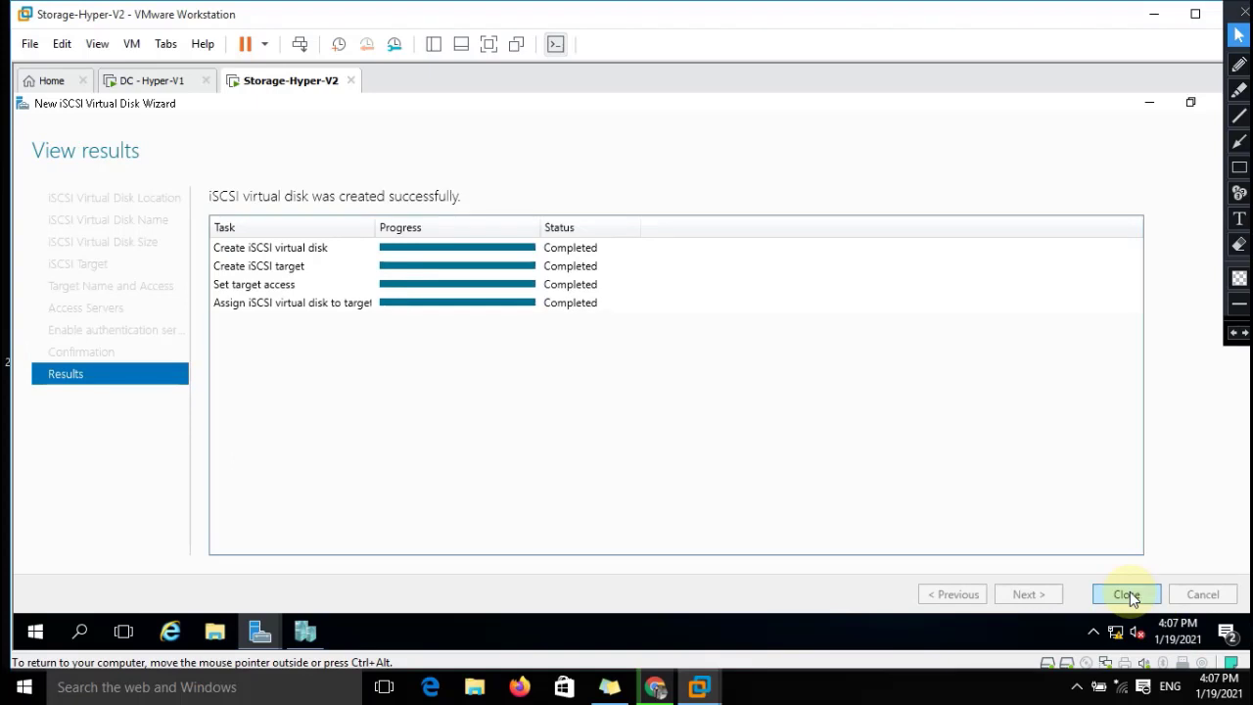
click(1127, 594)
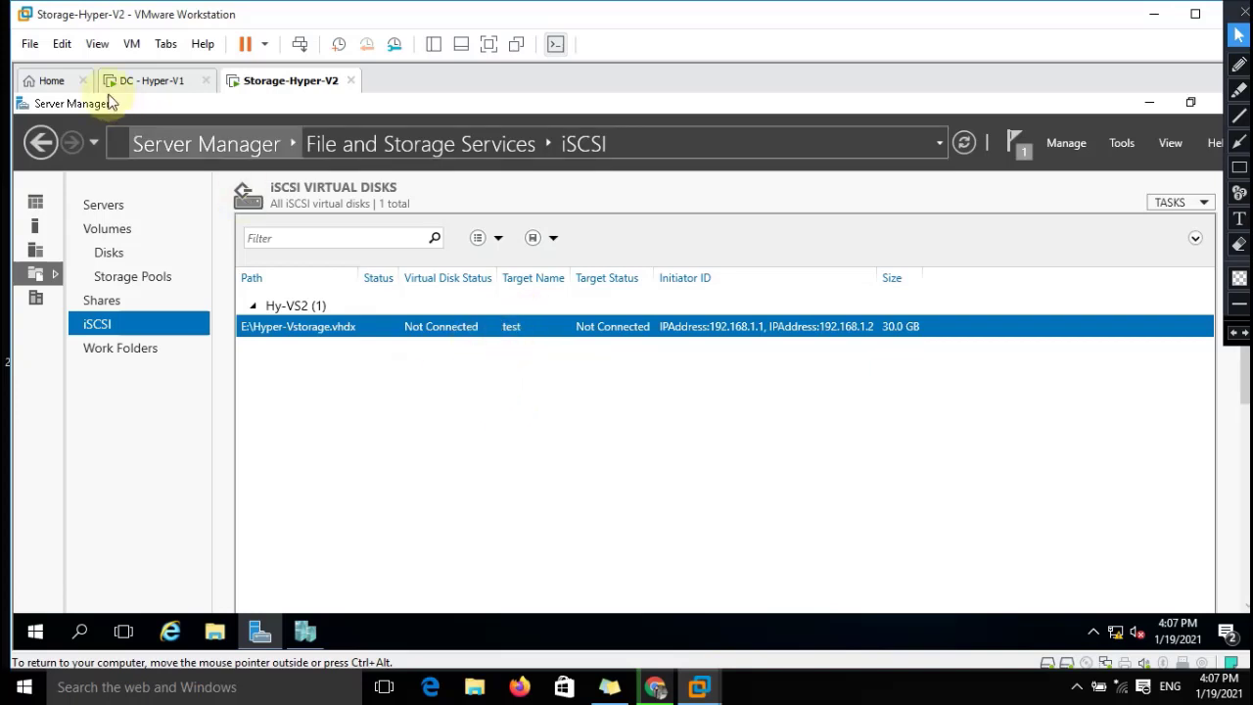
click(145, 84)
click(270, 88)
click(155, 86)
click(284, 87)
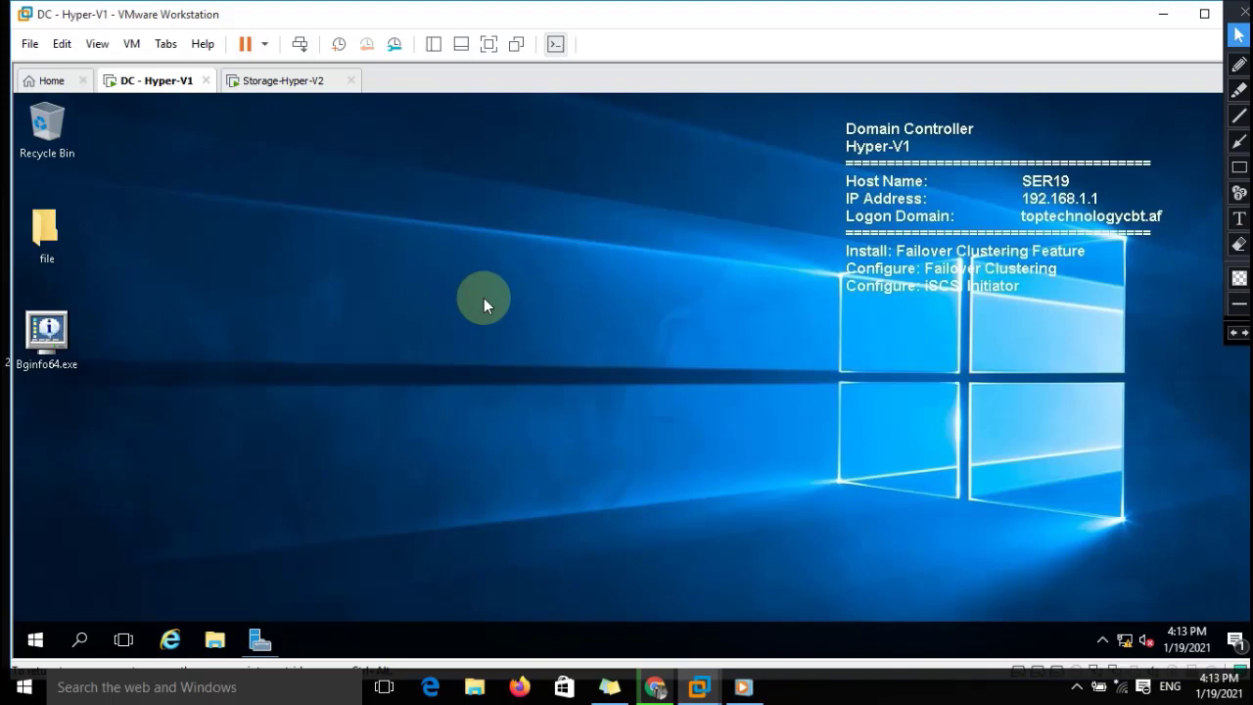
Step: Open the iSCSI Initiator properties from Server Manager on the DC - Hyper-V1 virtual machine
click(260, 642)
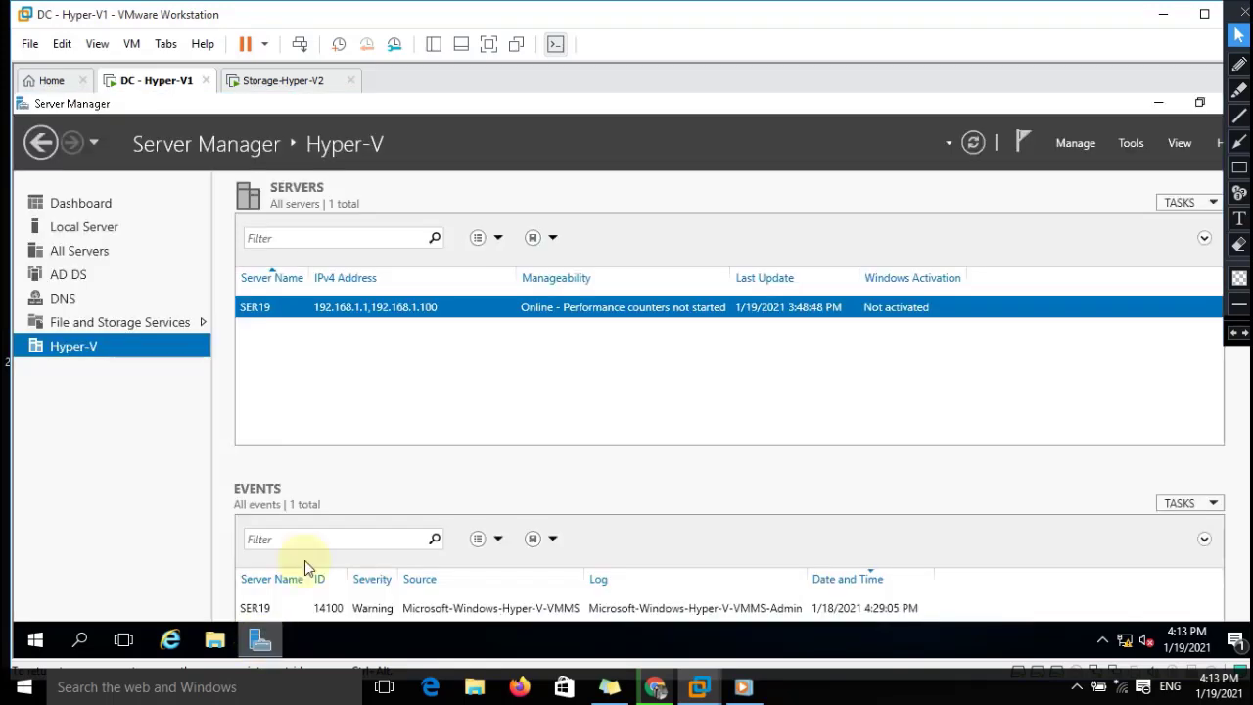
click(1131, 143)
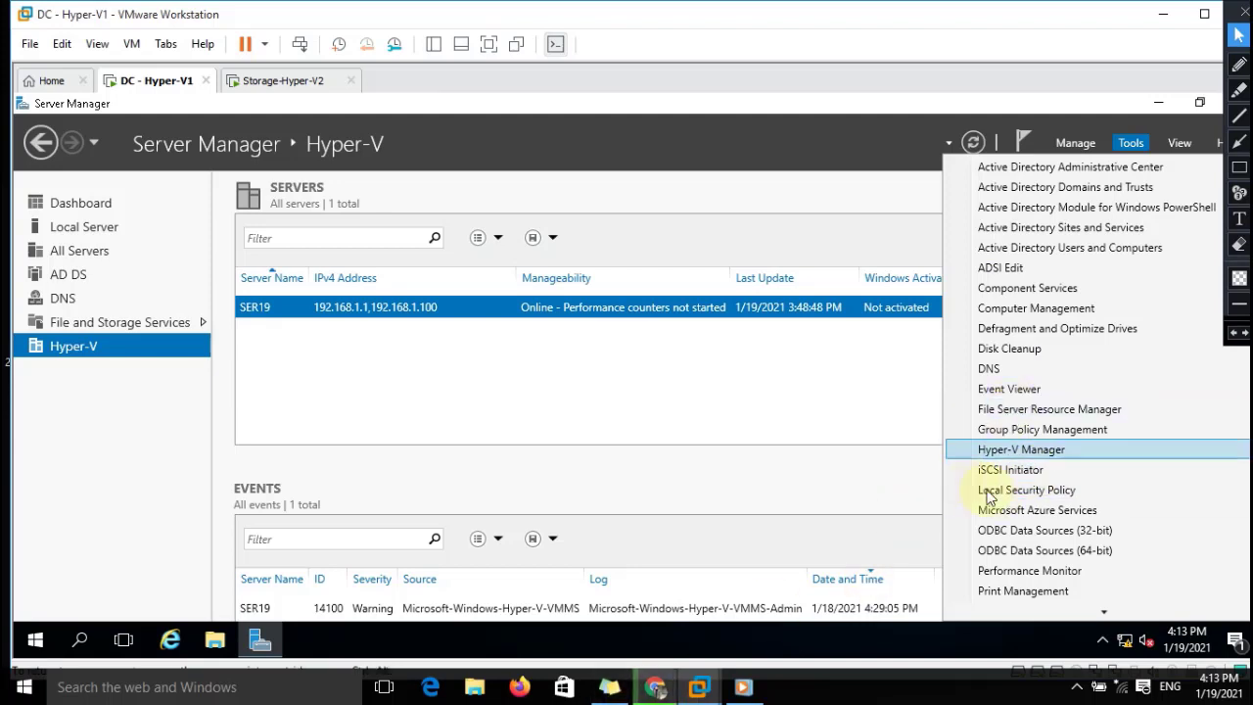
click(1015, 472)
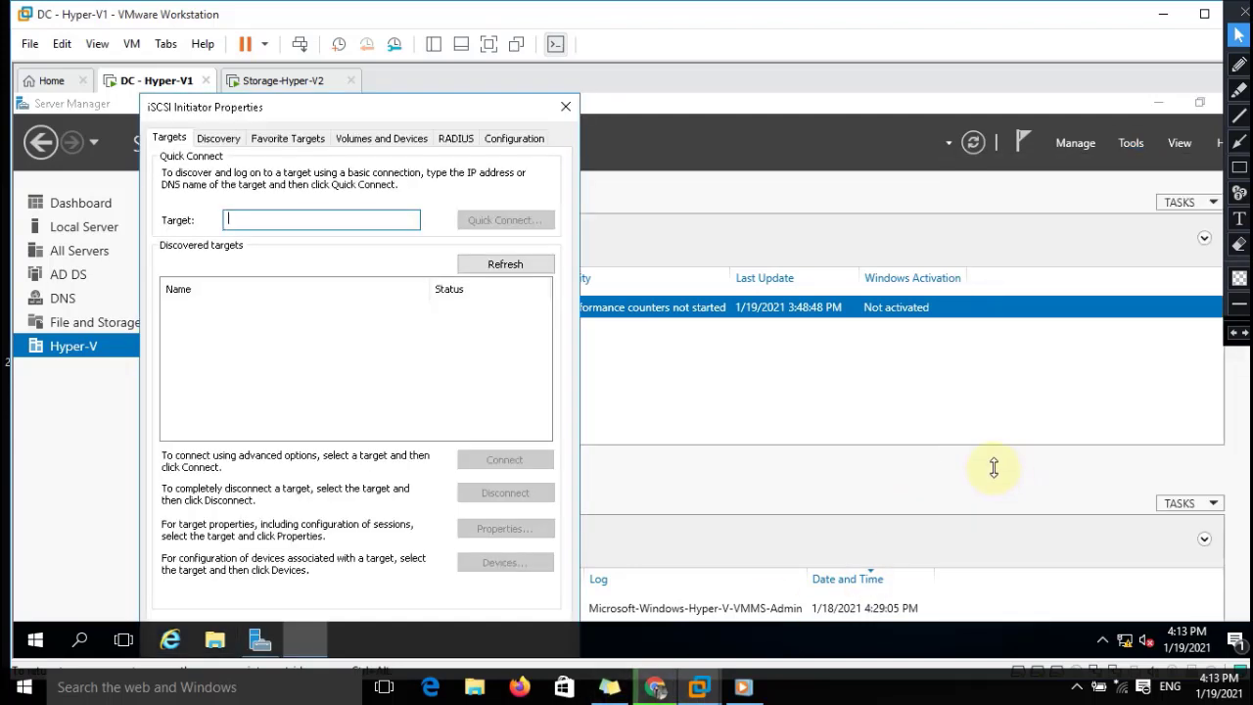
drag(378, 110, 759, 116)
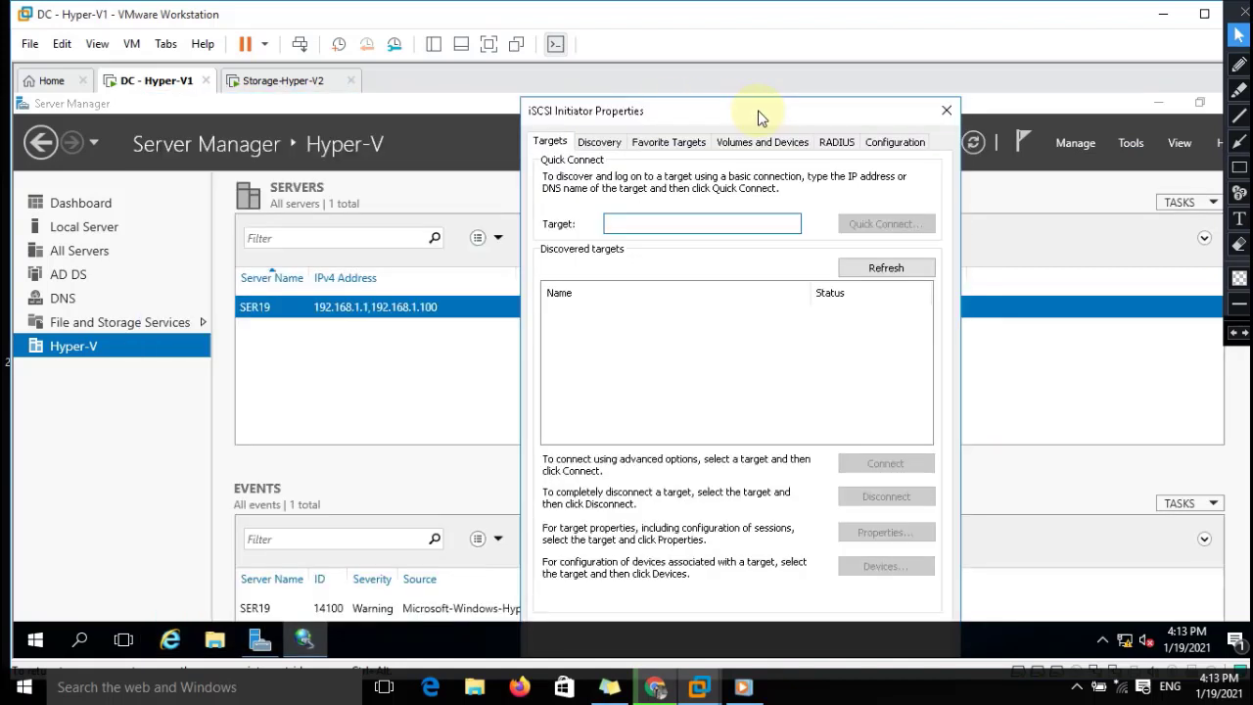
Step: Quick-connect DC - Hyper-V1 to the iSCSI target at 192.168.1.2 and close the initiator properties
click(630, 226)
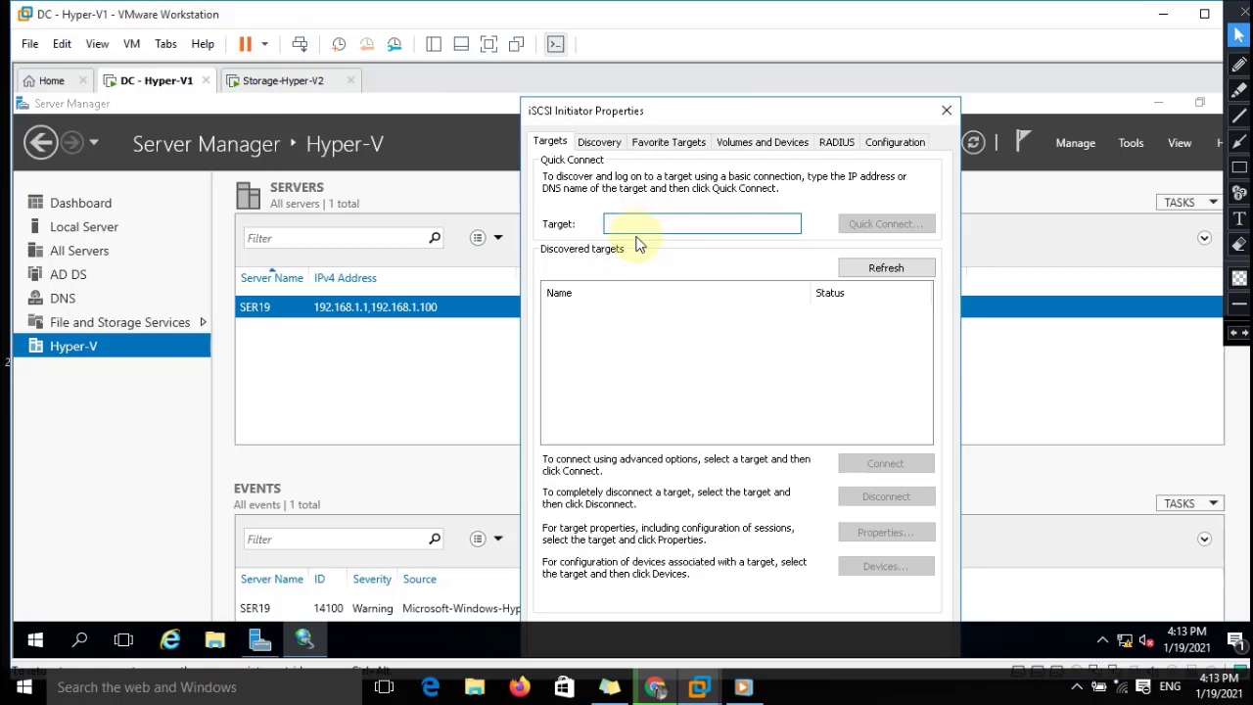
text(192.168.1.2)
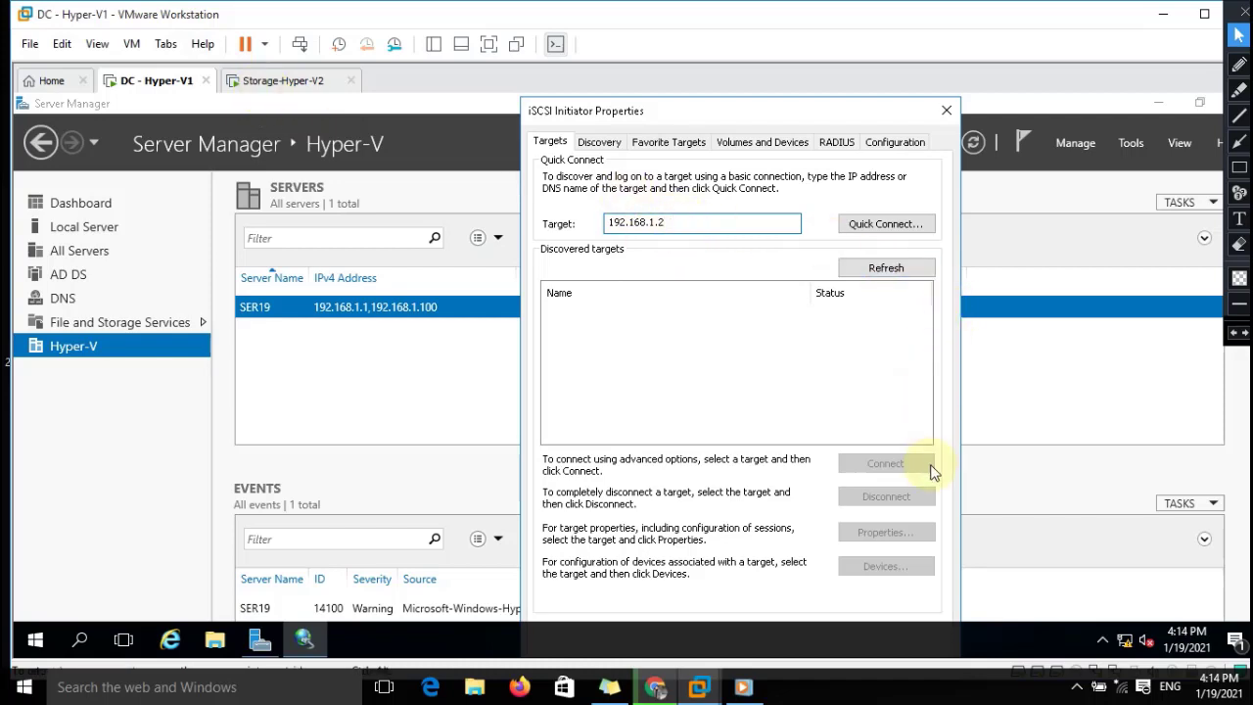
click(885, 227)
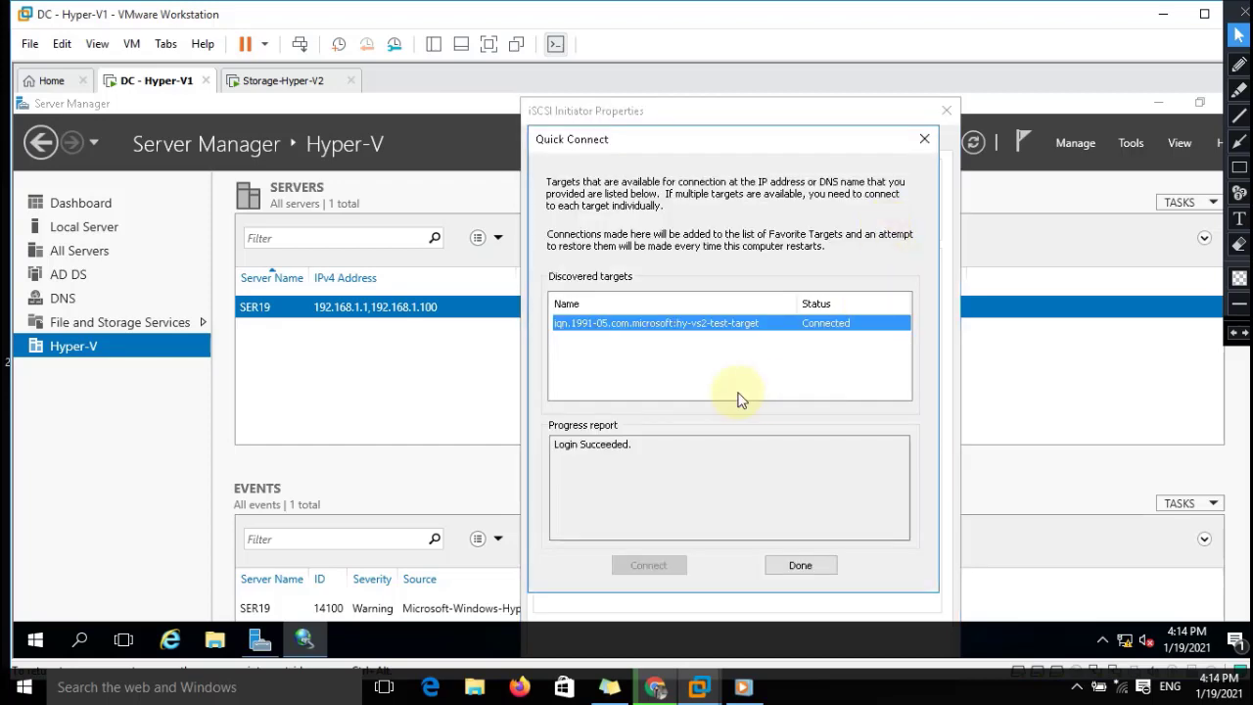
click(798, 566)
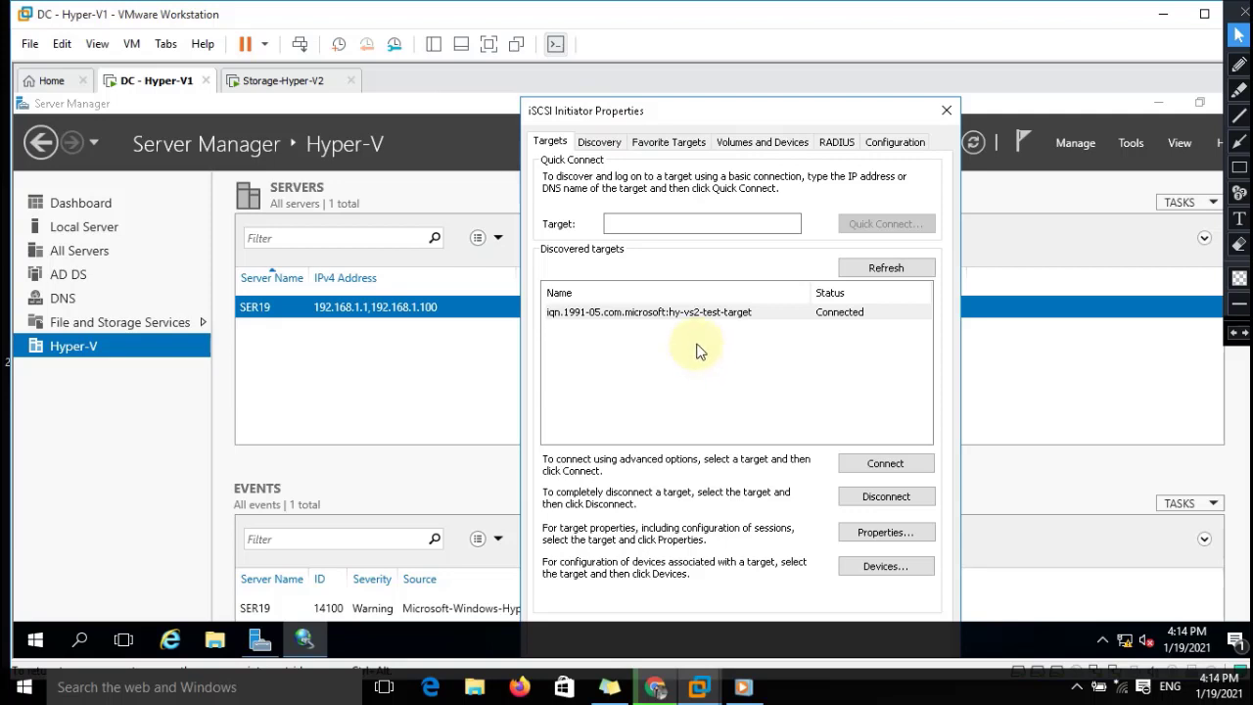
click(946, 112)
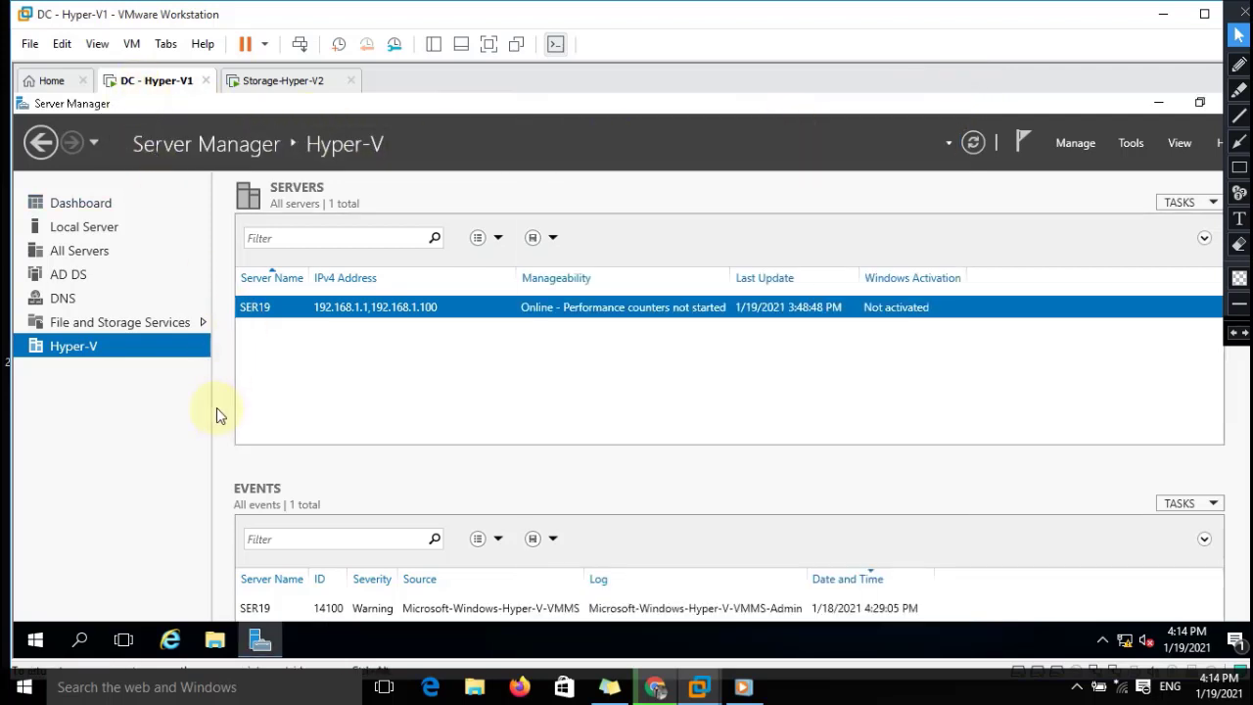
Step: Switch to the Storage-Hyper-V2 virtual machine, return to the Server Manager dashboard and open the iSCSI Initiator
click(282, 84)
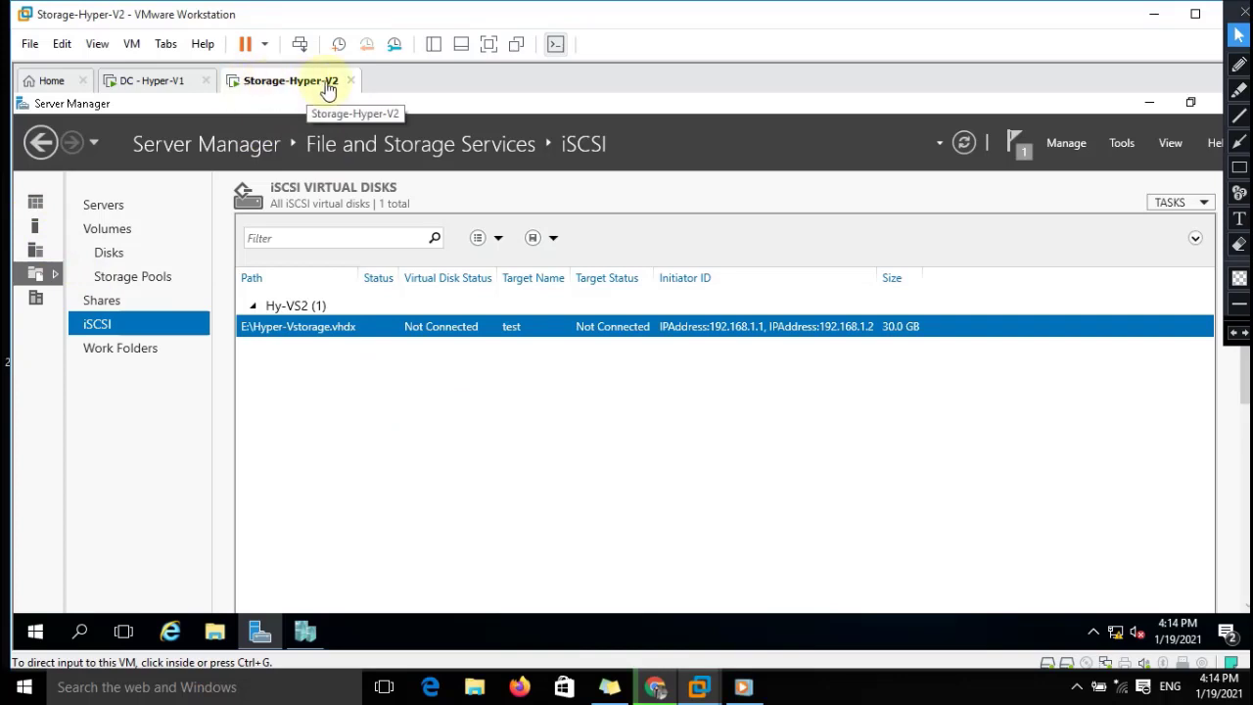
click(39, 142)
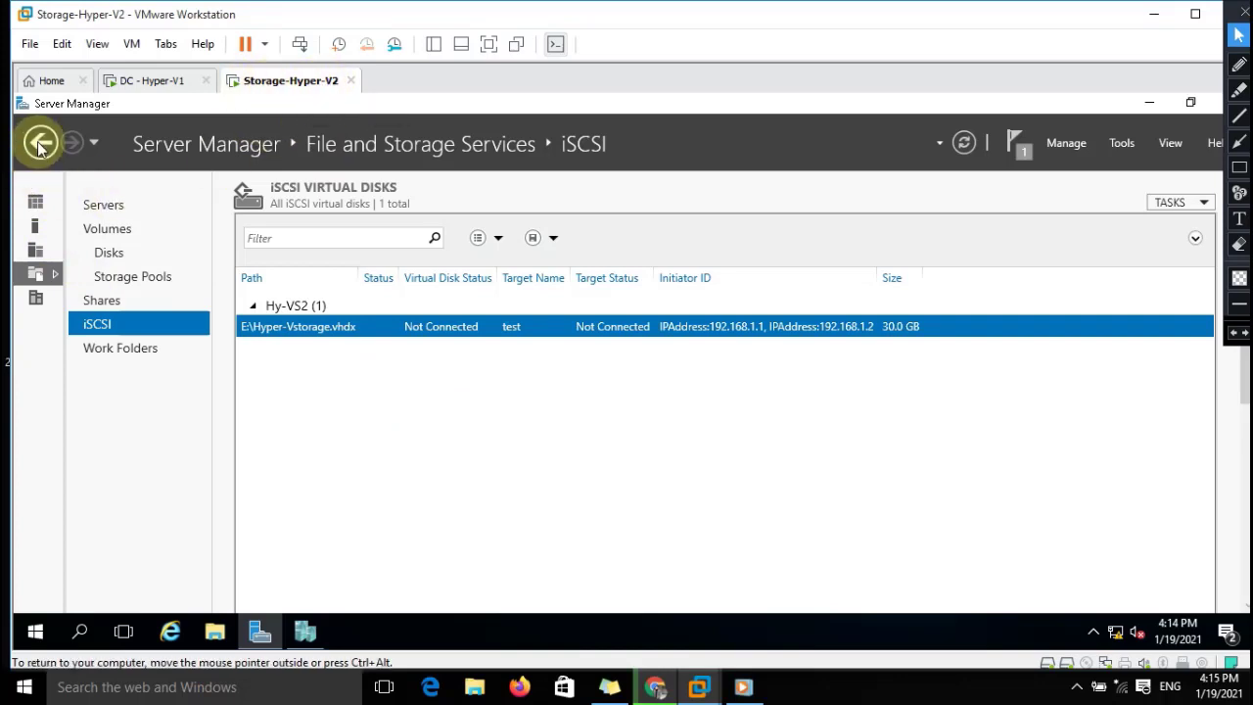
click(40, 143)
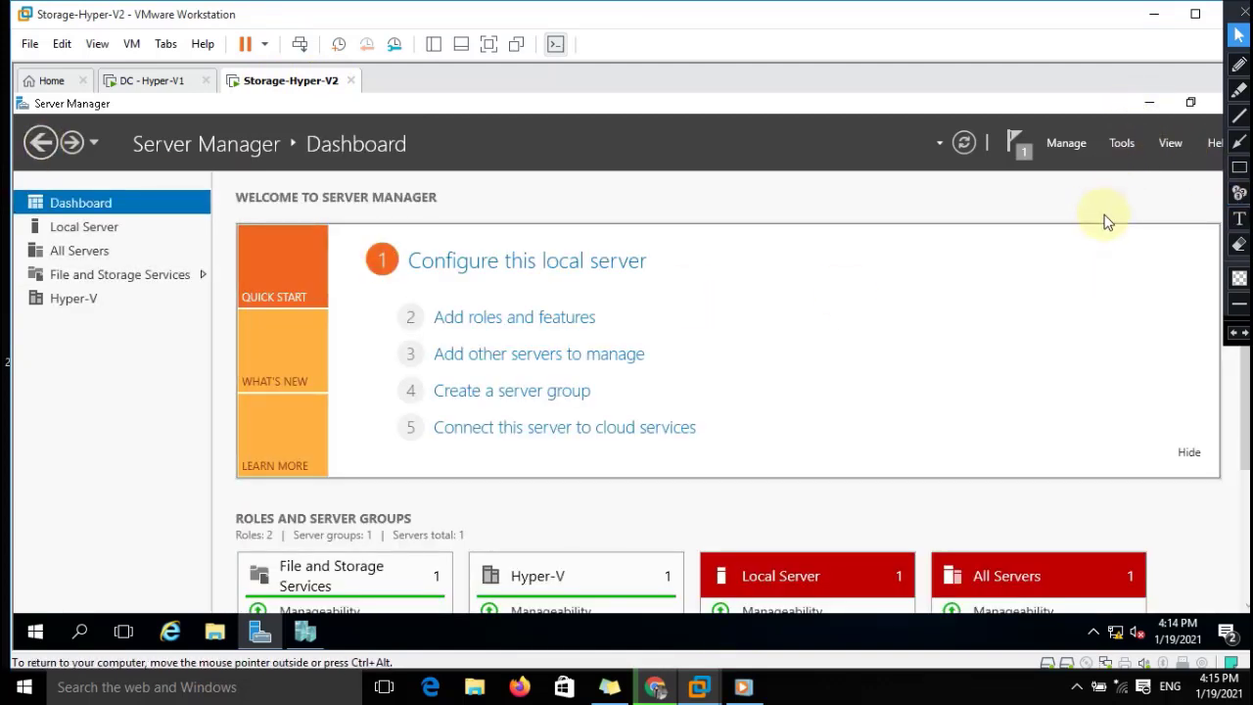
click(1121, 144)
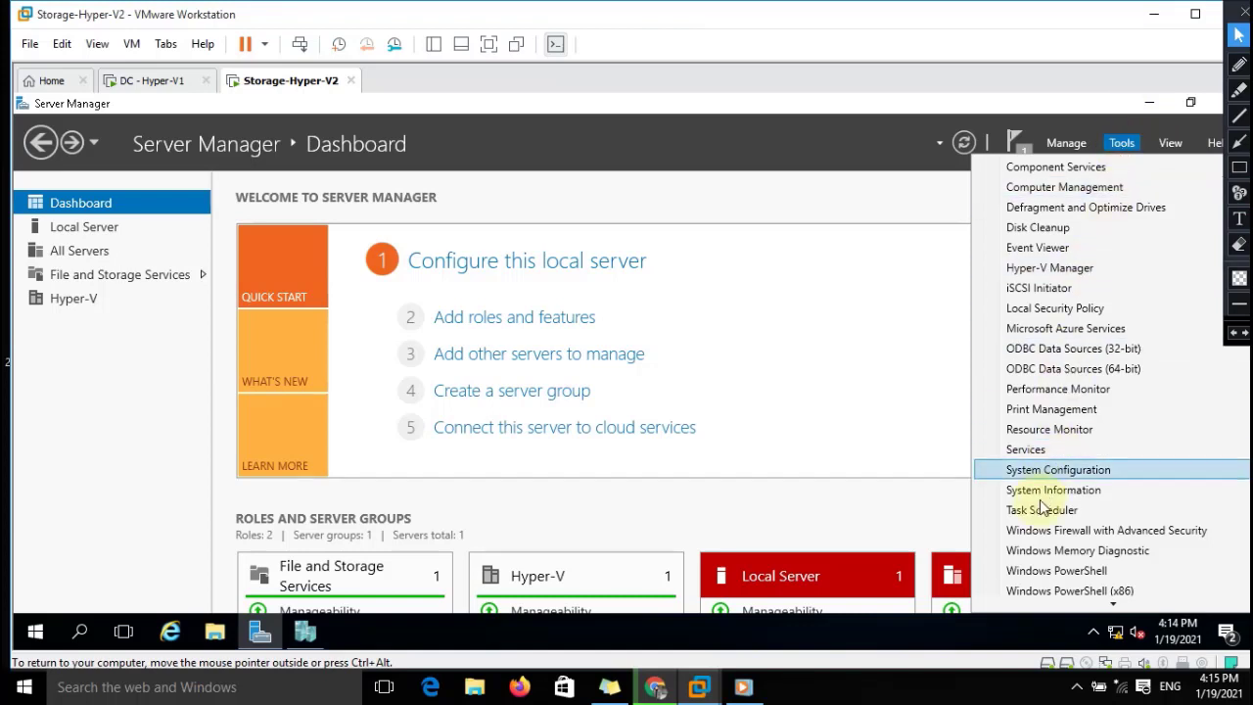
click(1050, 296)
click(721, 441)
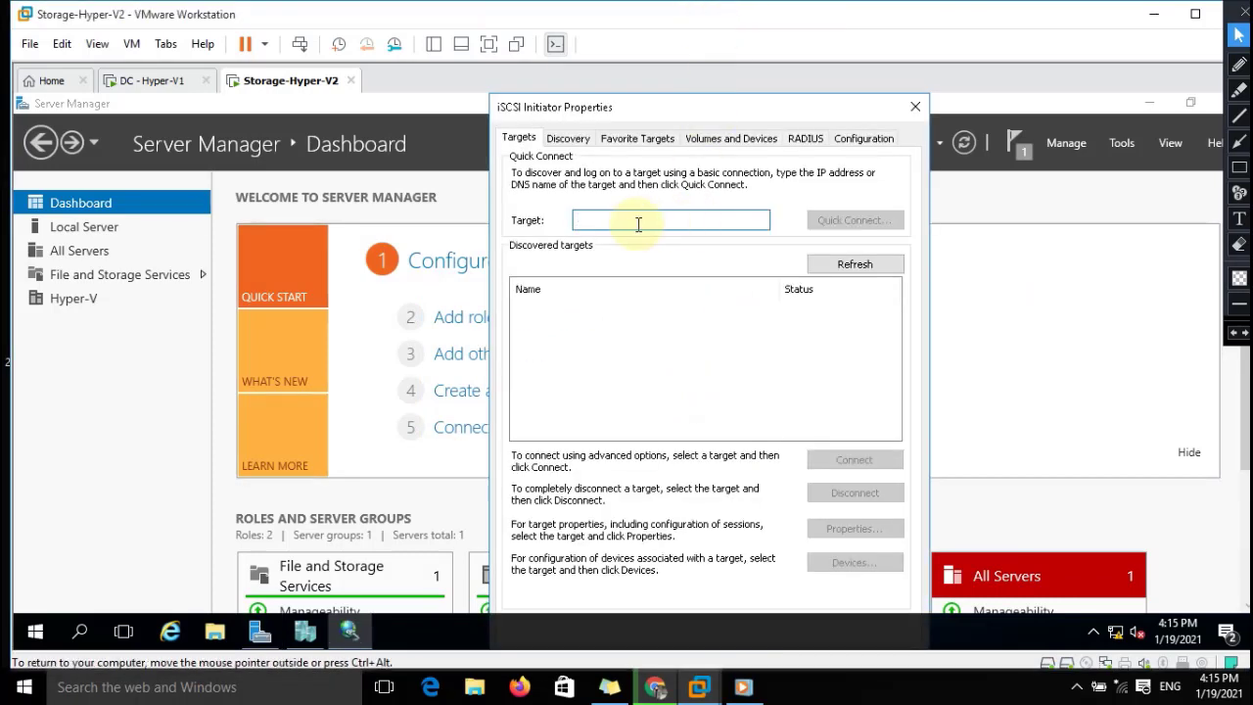
Step: Quick-connect Storage-Hyper-V2 to the iSCSI target at 192.168.1.2 and finish the connection
text(192.168.1.2)
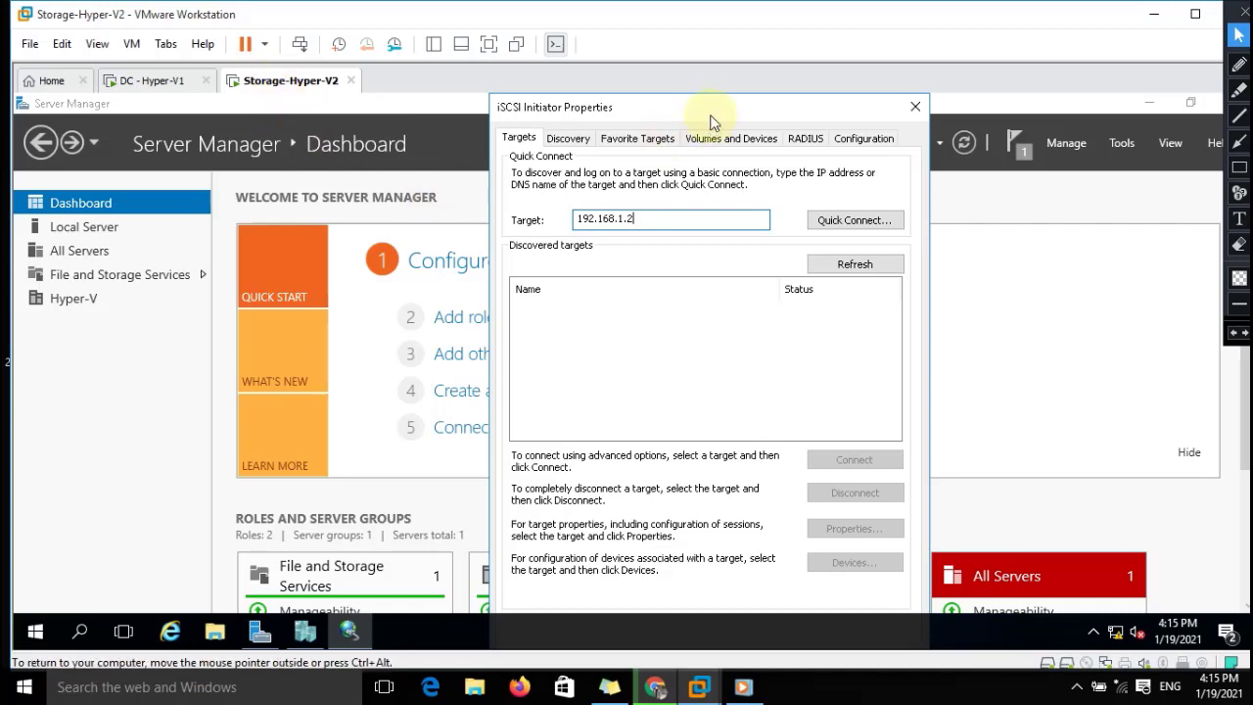
drag(682, 106, 664, 106)
click(830, 222)
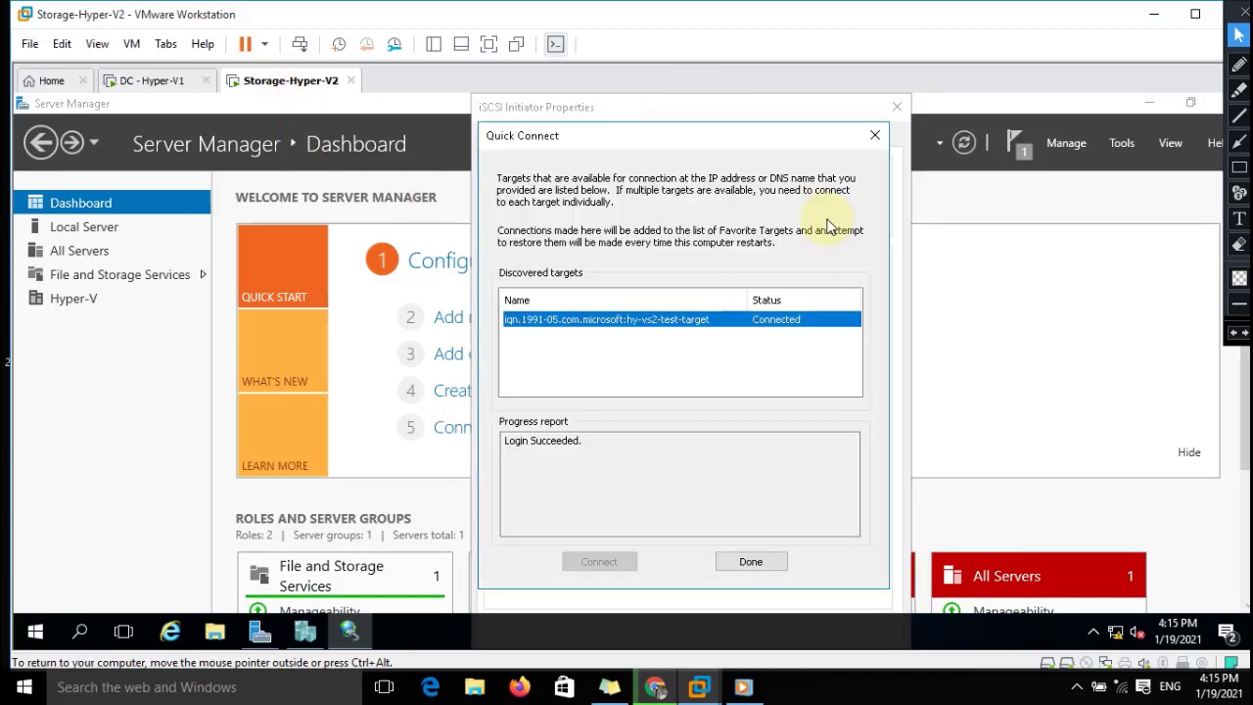
click(750, 564)
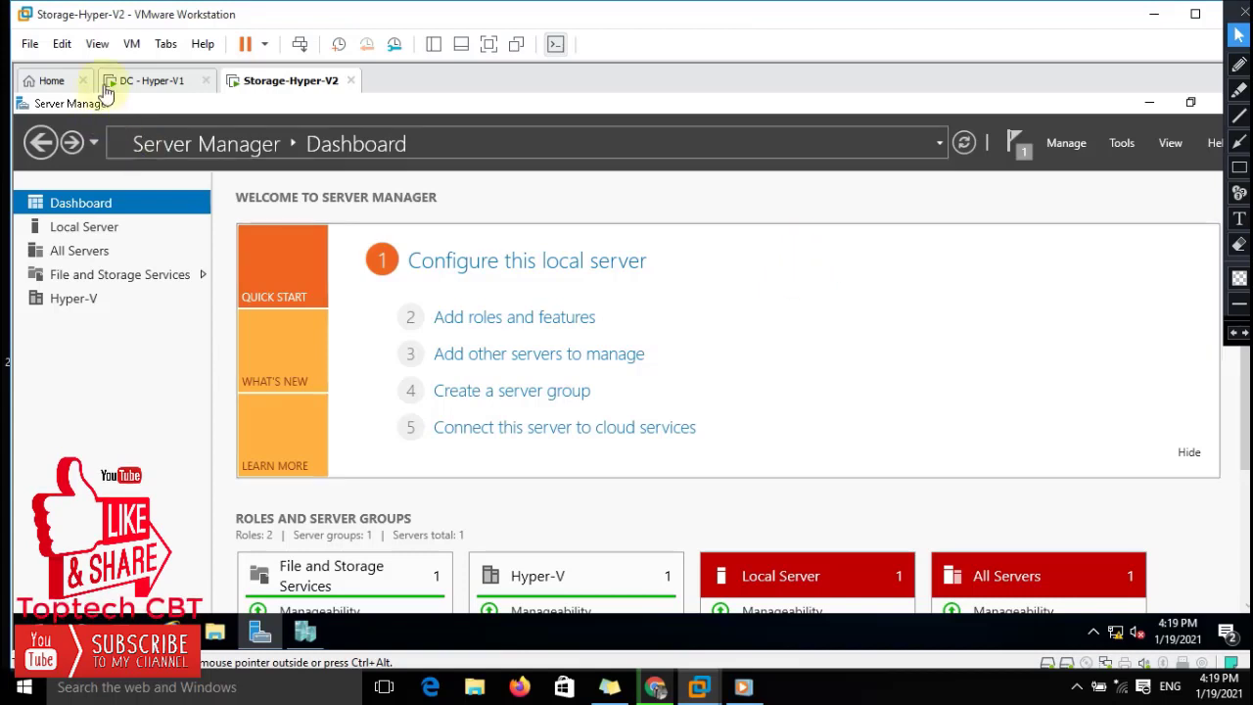
Step: Switch to DC - Hyper-V1, run diskmgmt.msc to open Disk Management and maximize its window
click(137, 83)
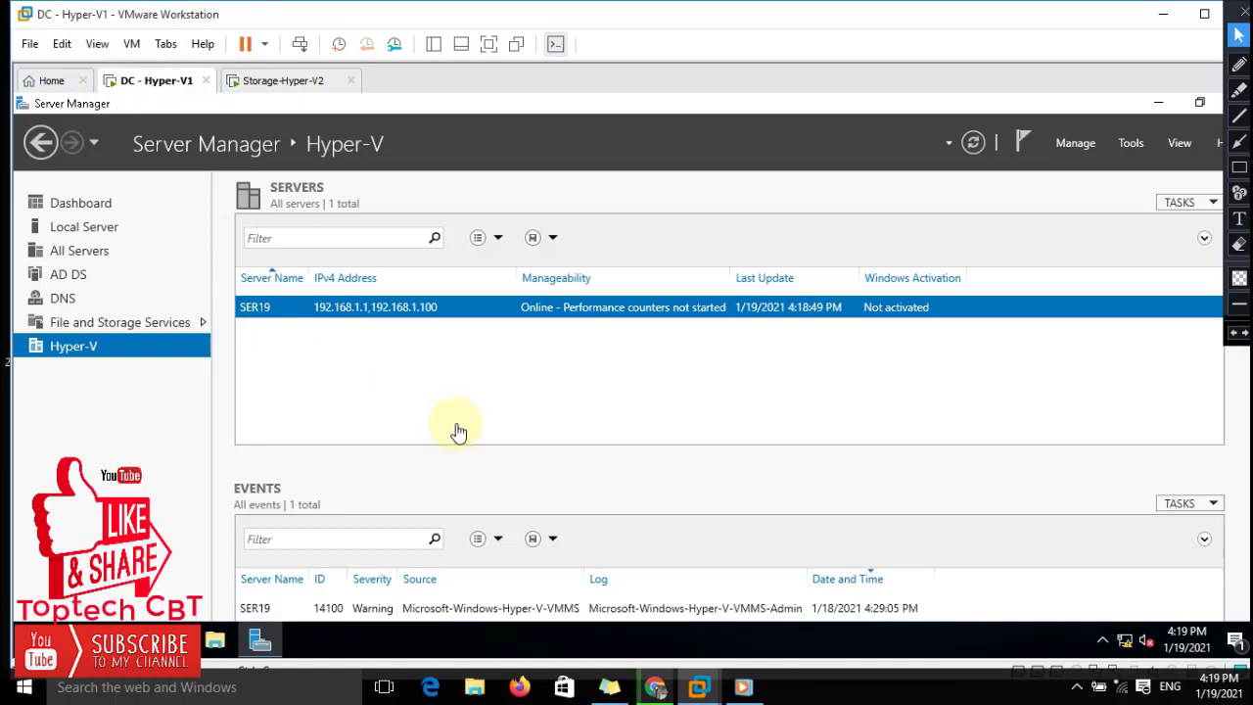
key(super+r)
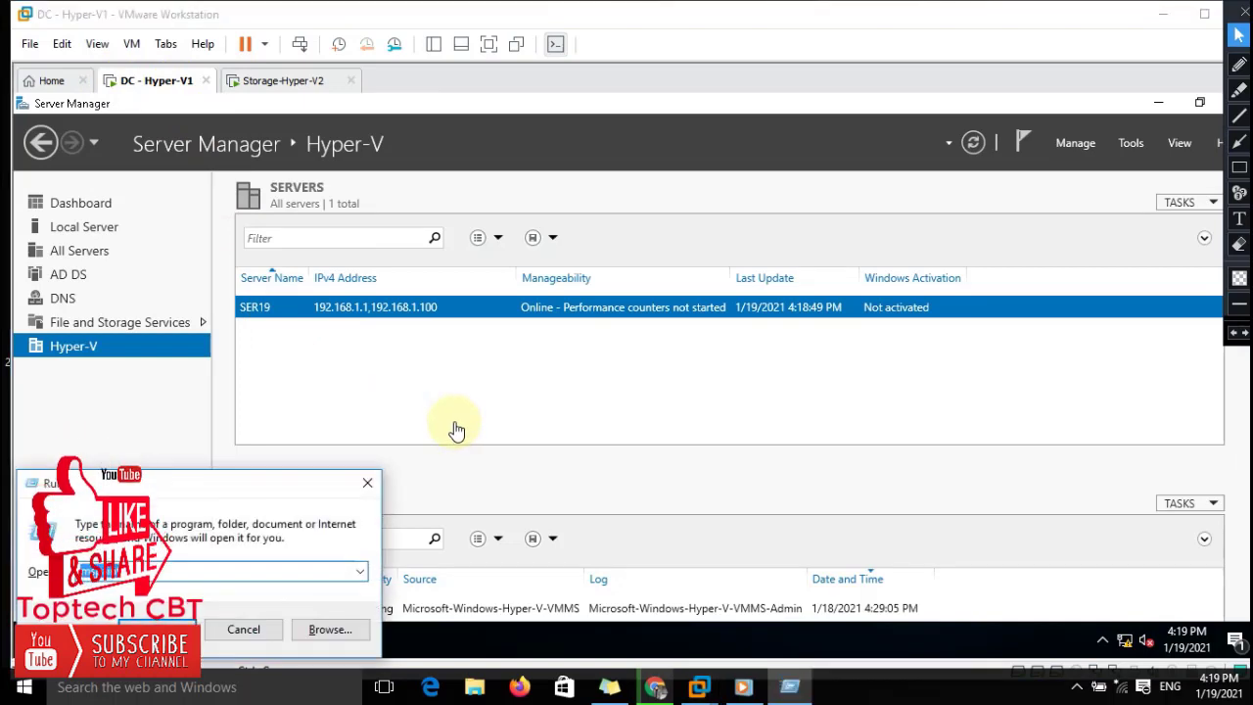
key(Escape)
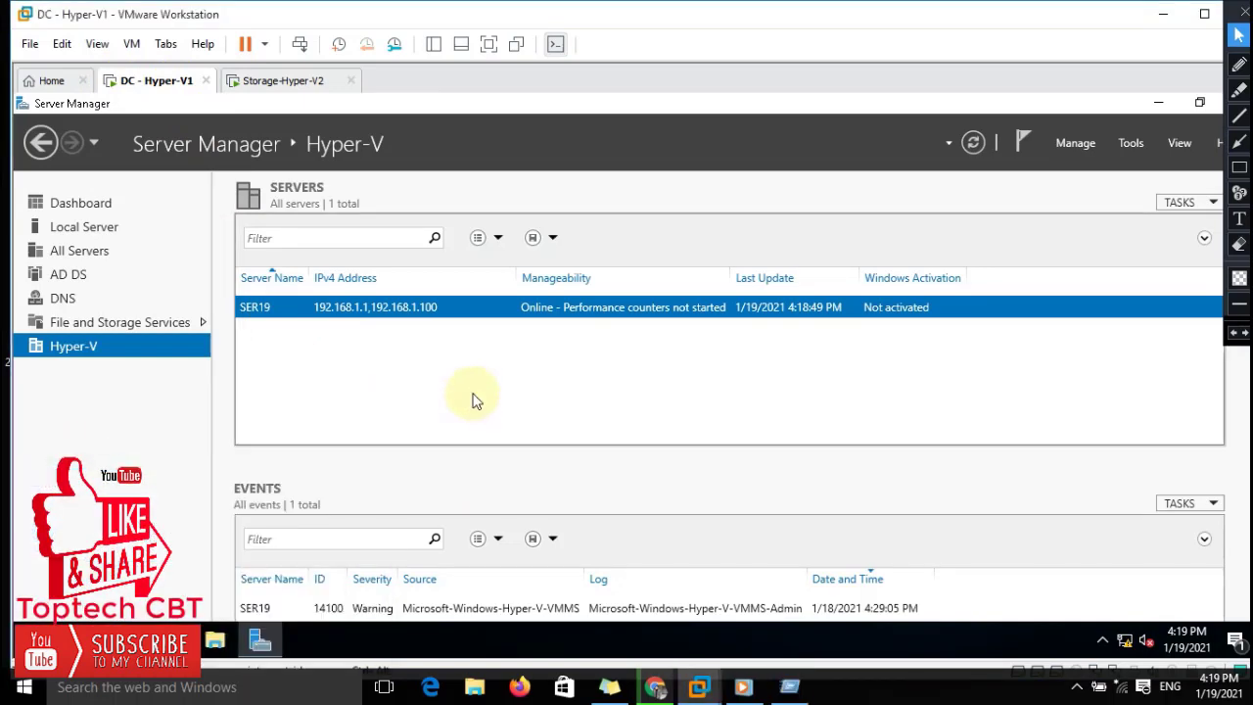
key(super+r)
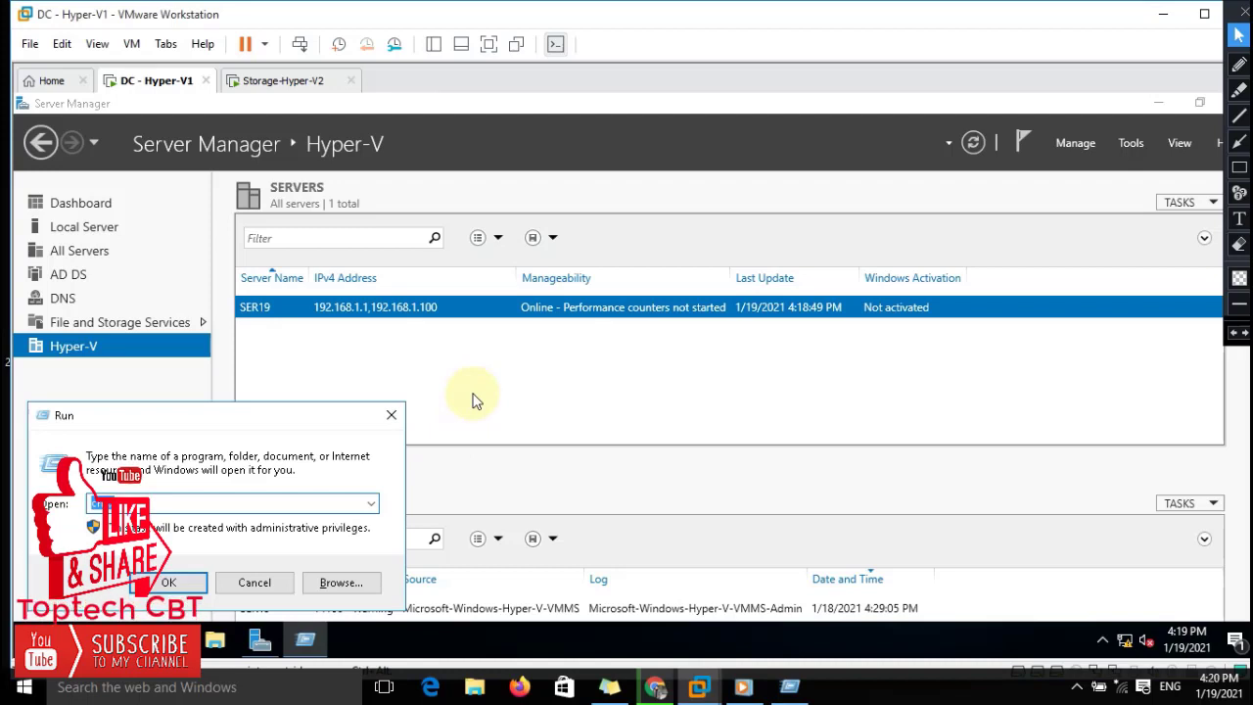
text(dnsmgmt.msc)
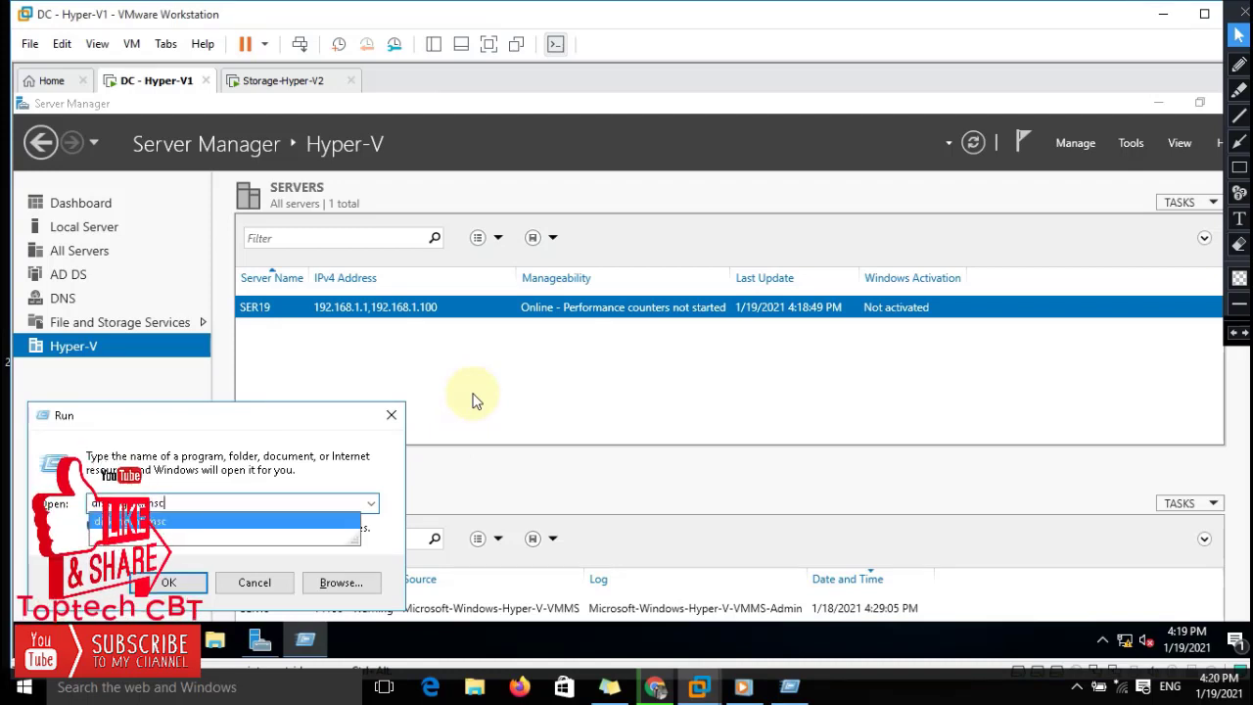
key(Return)
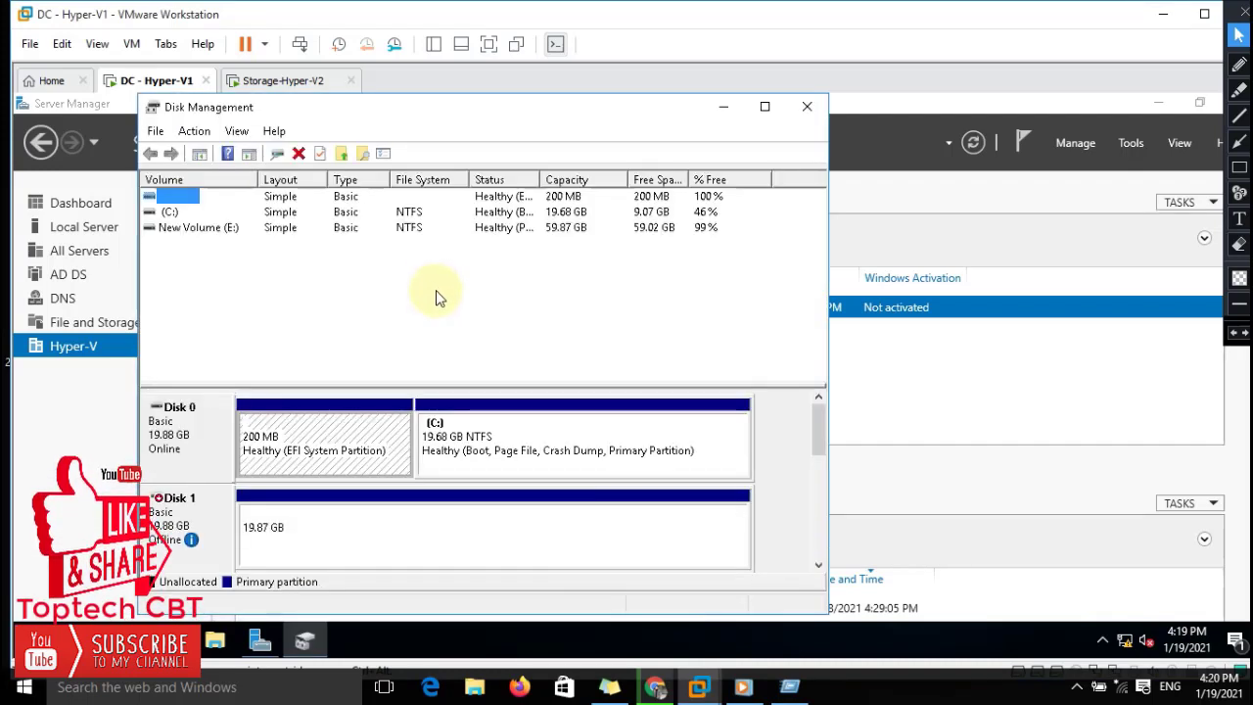
double_click(646, 106)
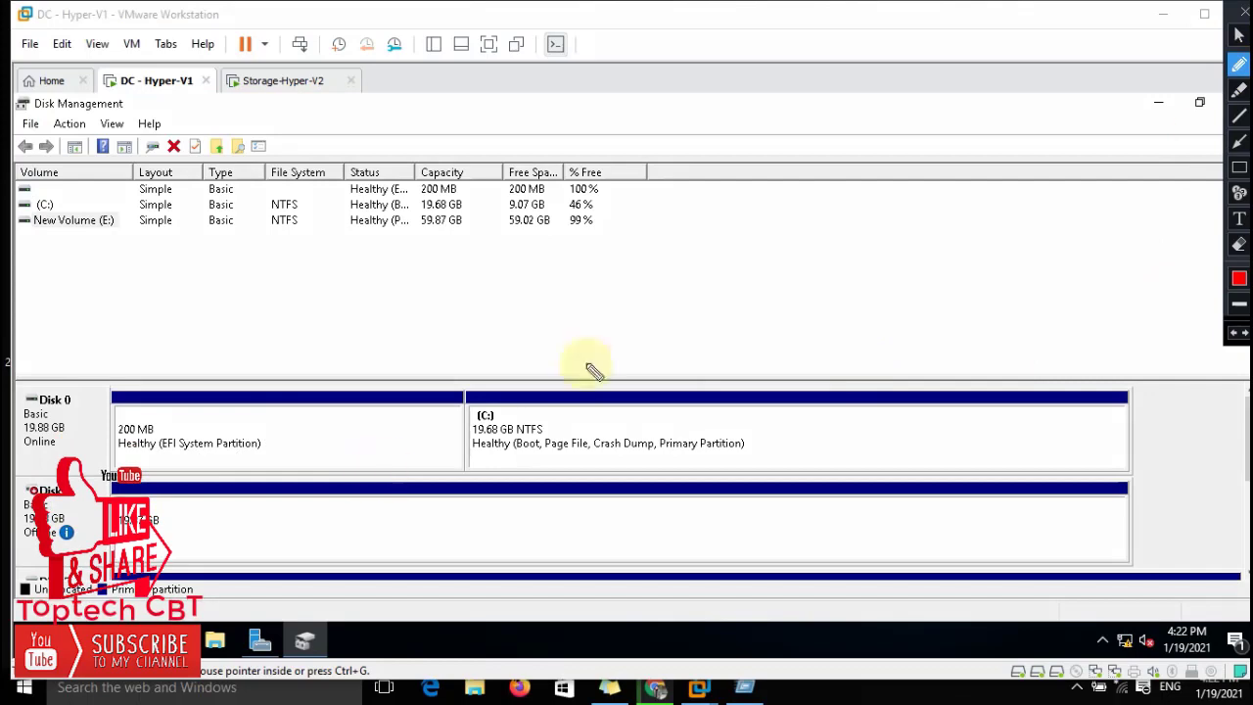
Step: Bring the unallocated 30 GB iSCSI disk, Disk 3, online and initialize it
click(1239, 36)
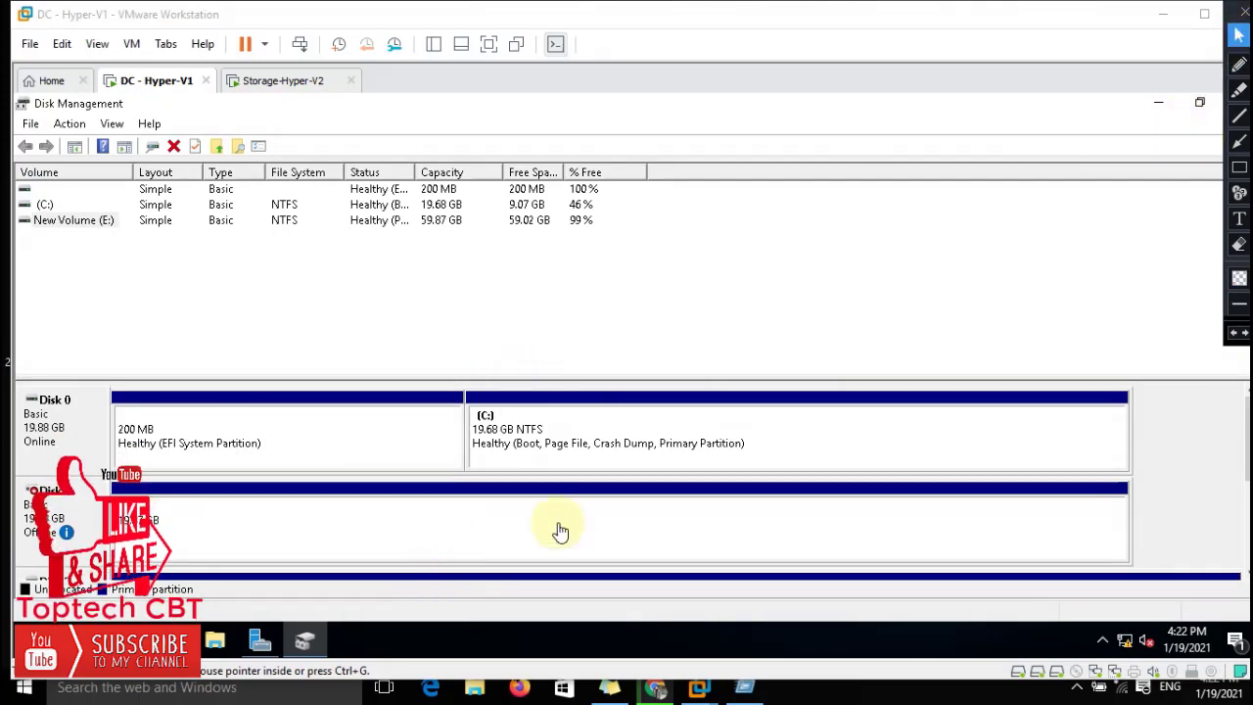
scroll(627, 480, down, 3)
scroll(627, 479, up, 1)
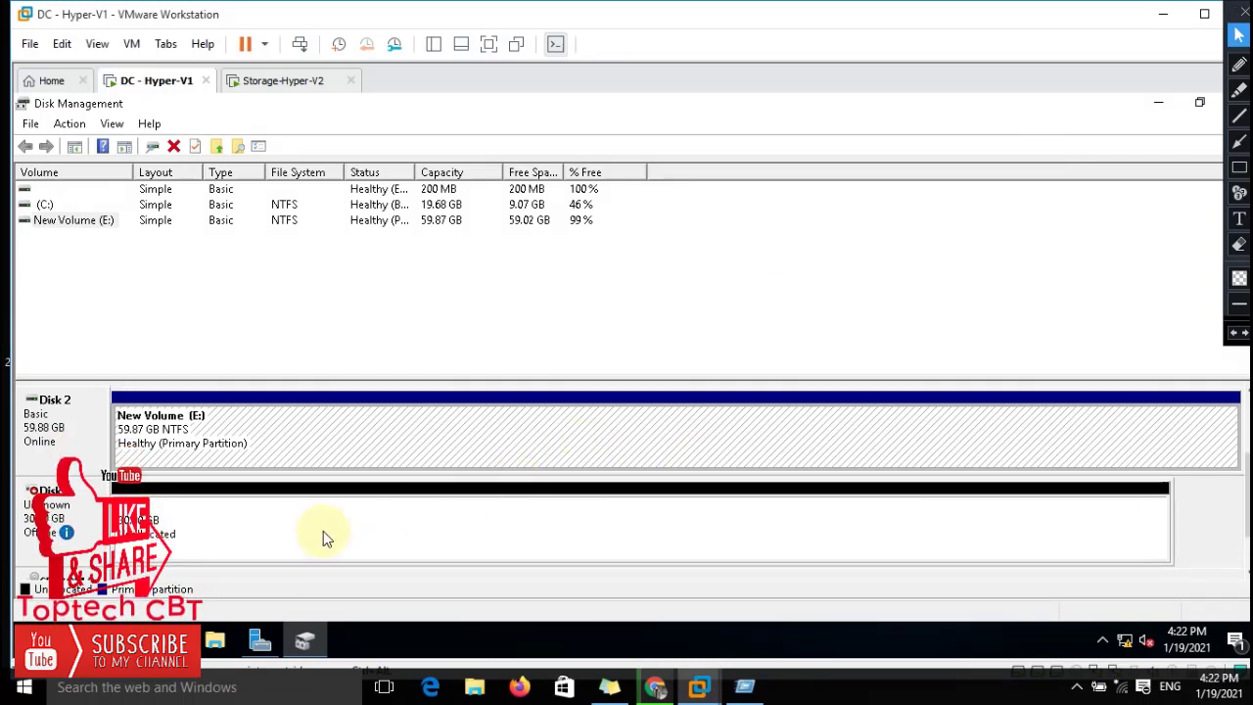
click(262, 546)
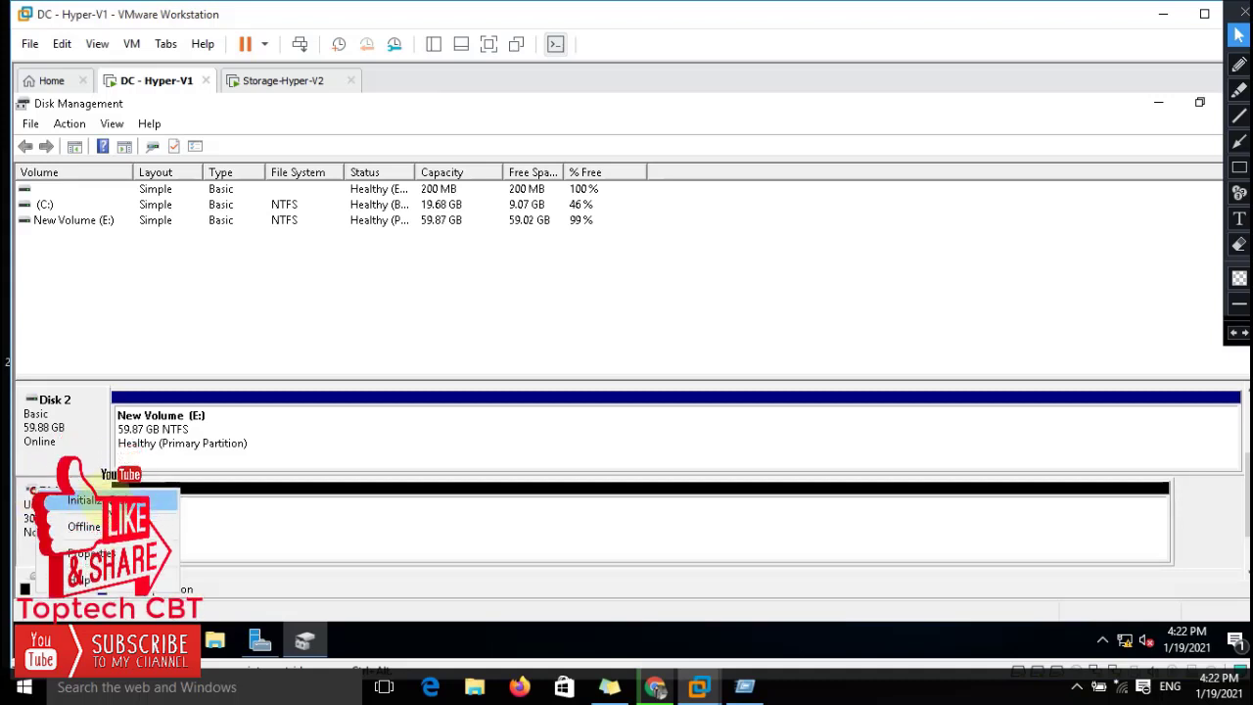
click(88, 500)
click(705, 475)
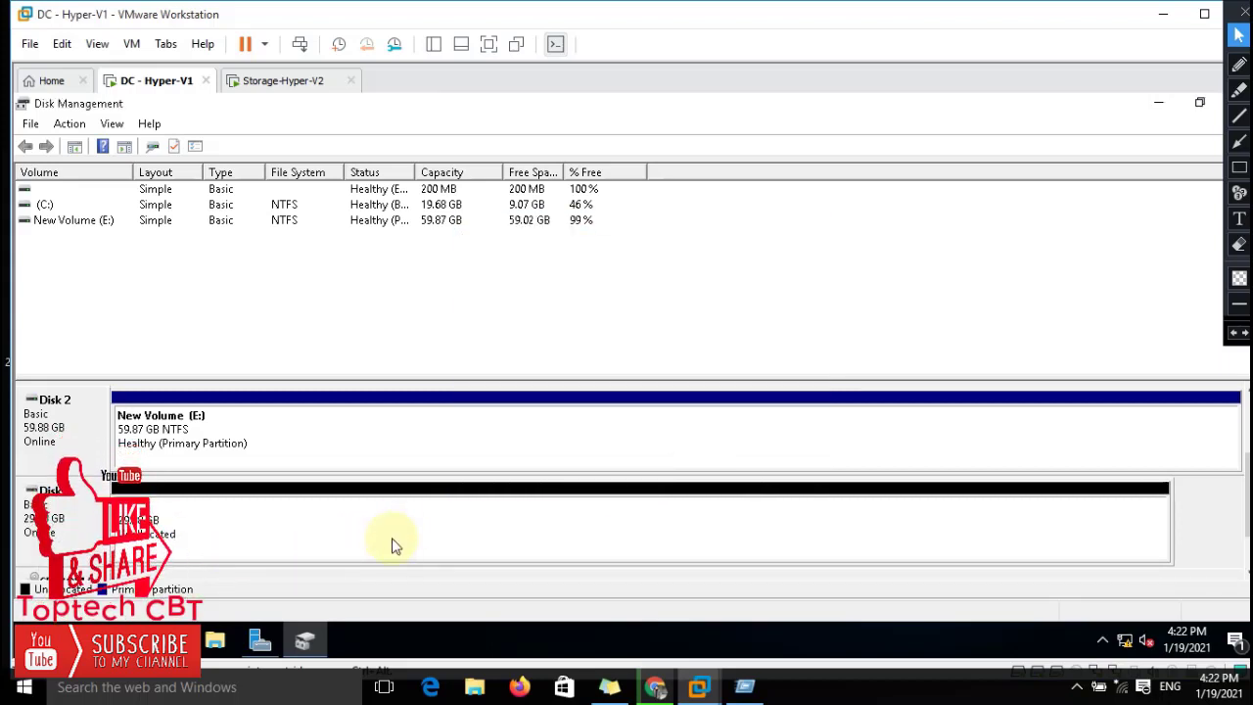
Step: Create a 30590 MB simple volume on Disk 3 with drive letter F, NTFS, default allocation unit, label New Volume and quick format
right_click(288, 540)
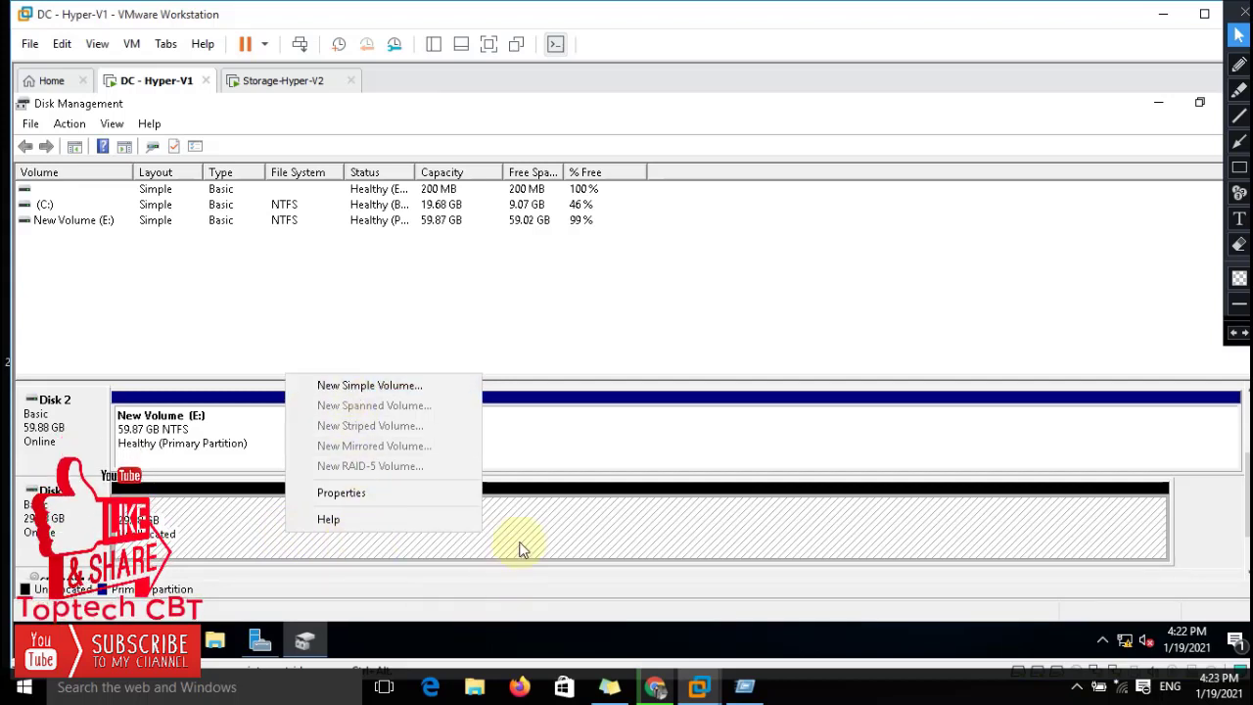
click(395, 518)
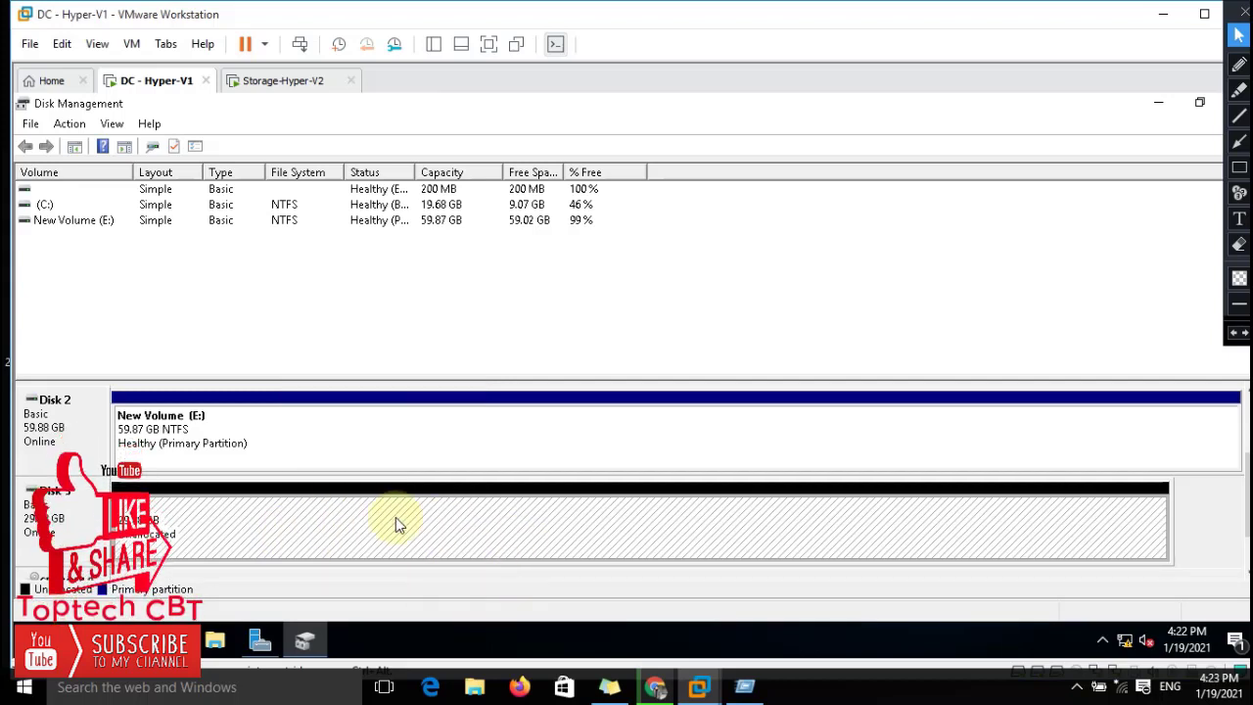
right_click(269, 535)
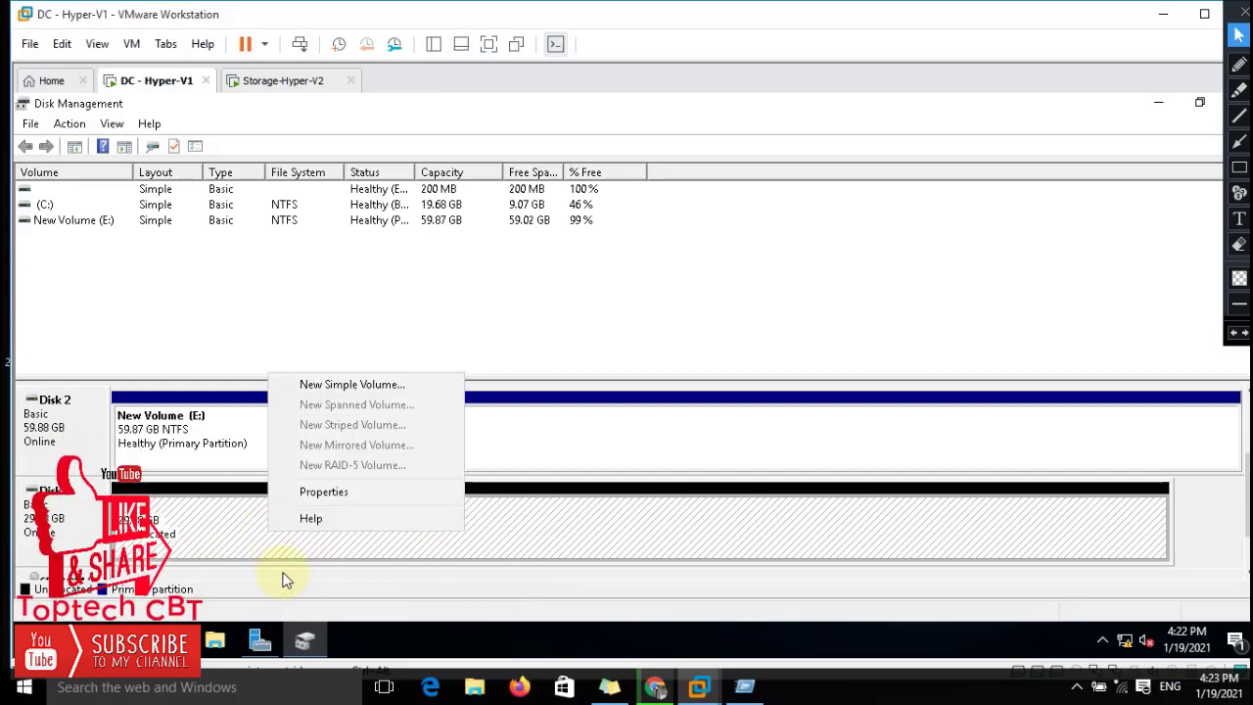
click(351, 385)
click(387, 519)
click(372, 519)
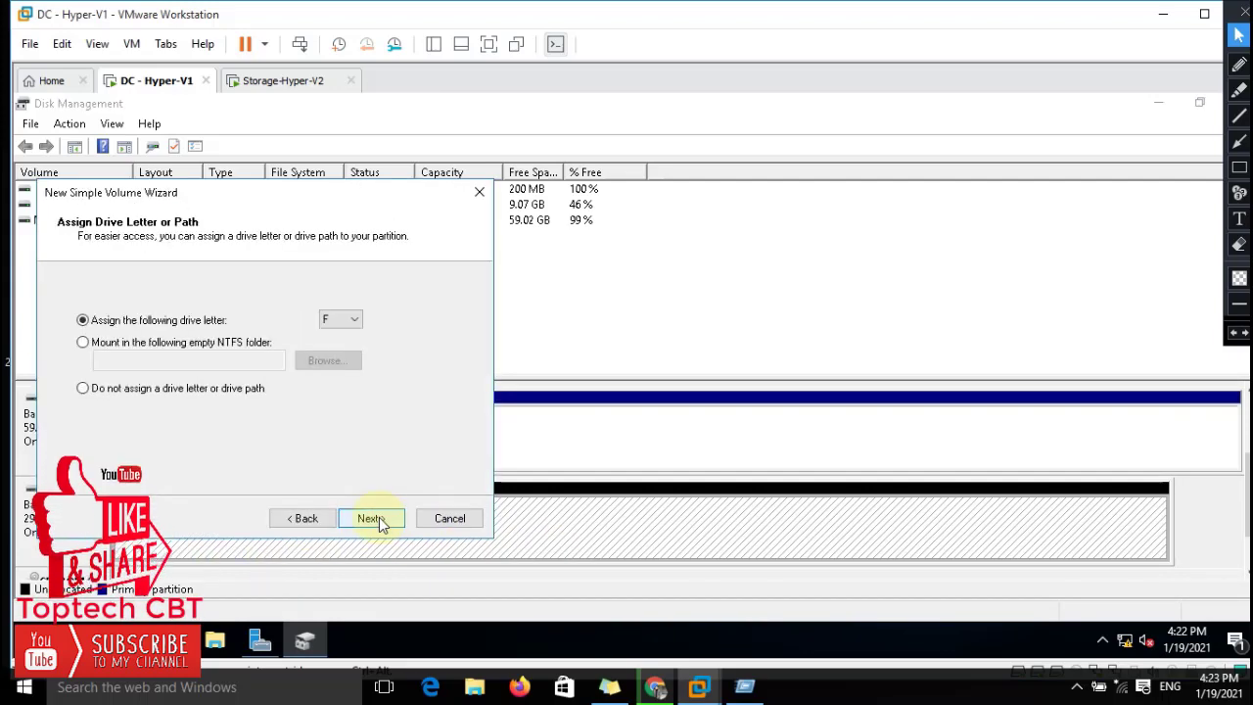
click(377, 520)
click(380, 519)
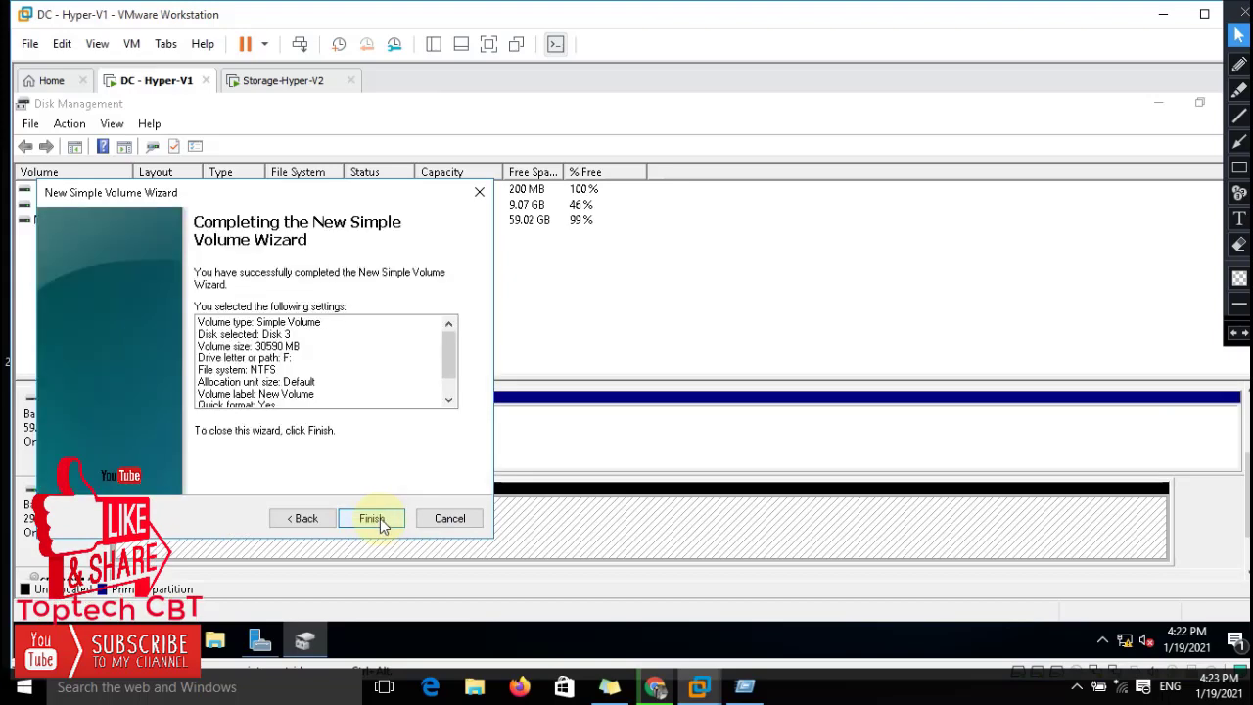
click(374, 518)
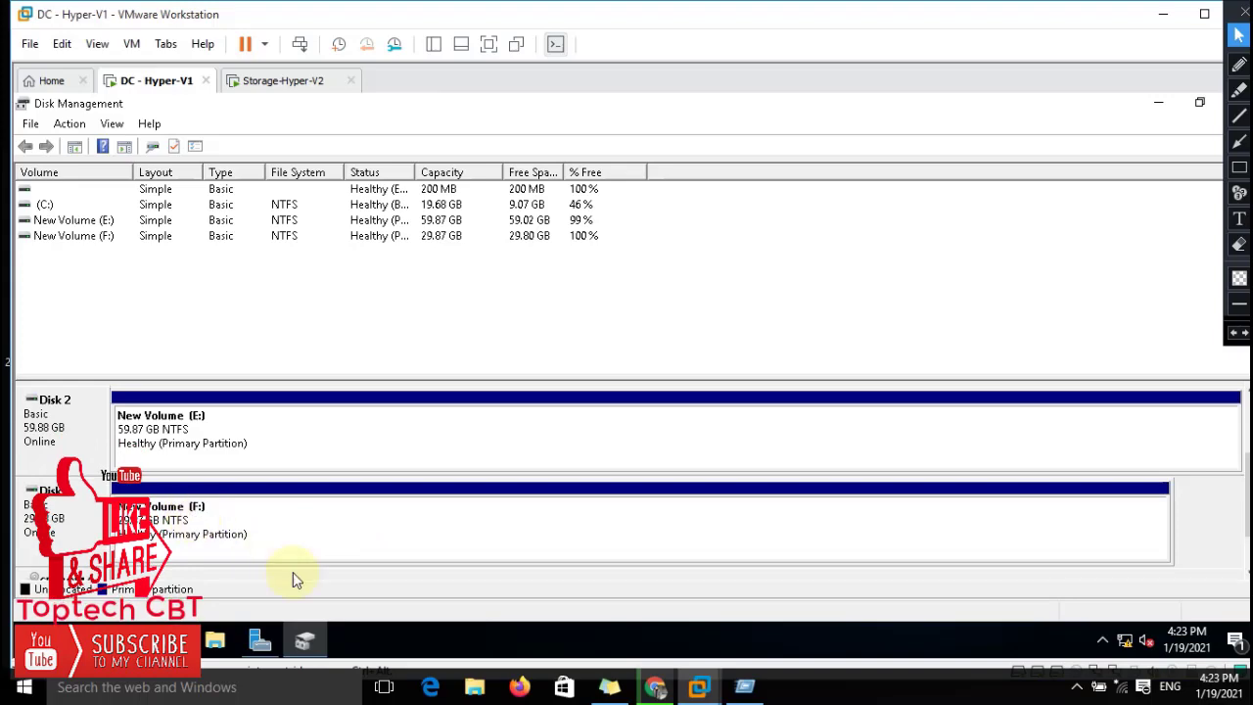
Step: Switch to the Storage-Hyper-V2 machine and run diskmgmt.msc to open Disk Management
click(282, 80)
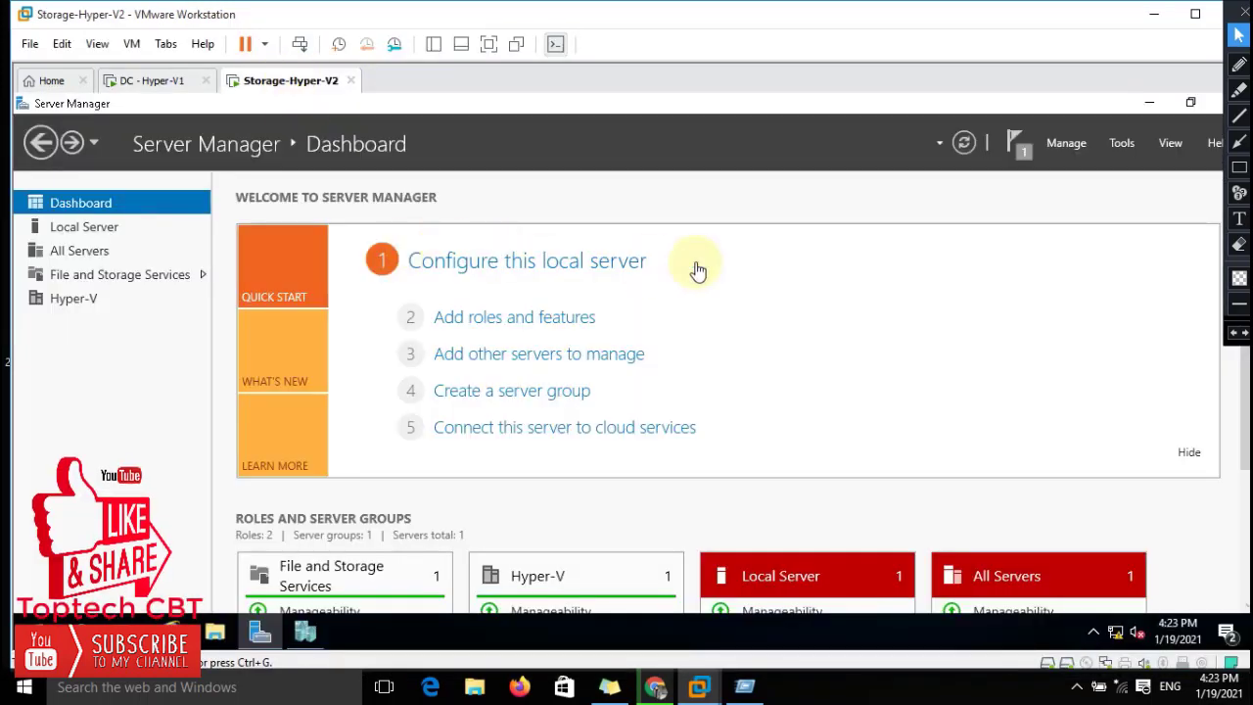
key(super+r)
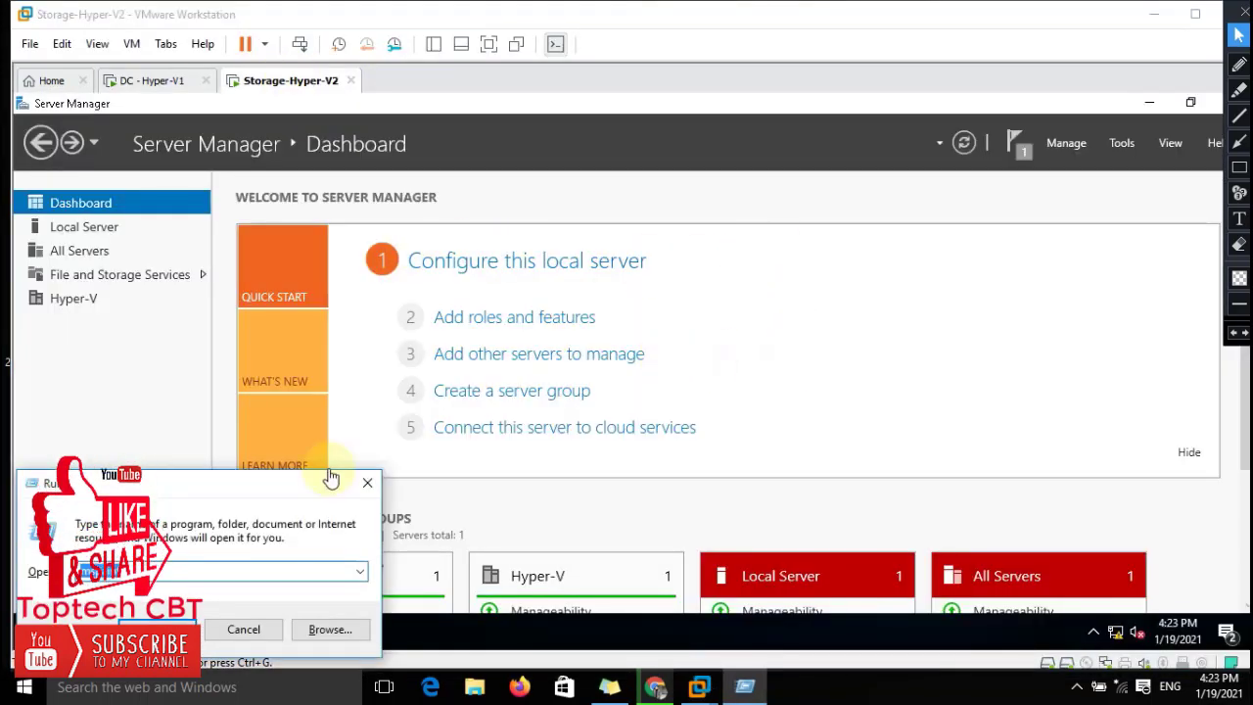
click(754, 397)
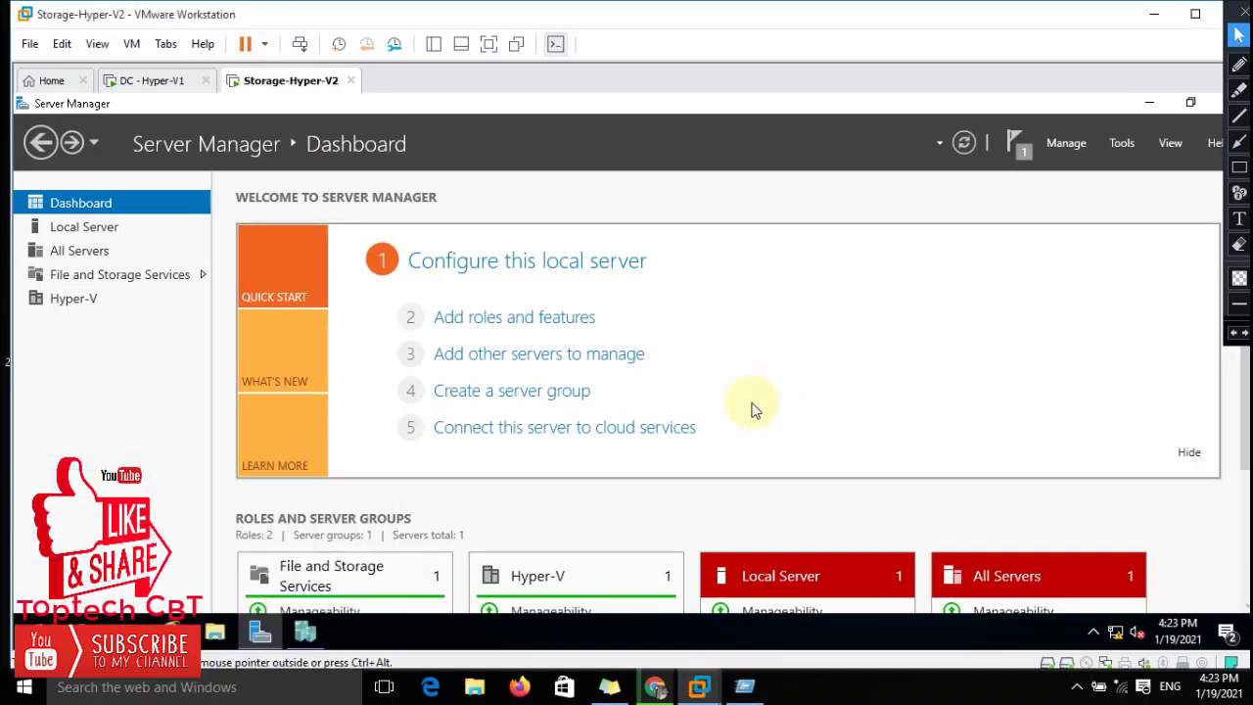
key(super+r)
text(di)
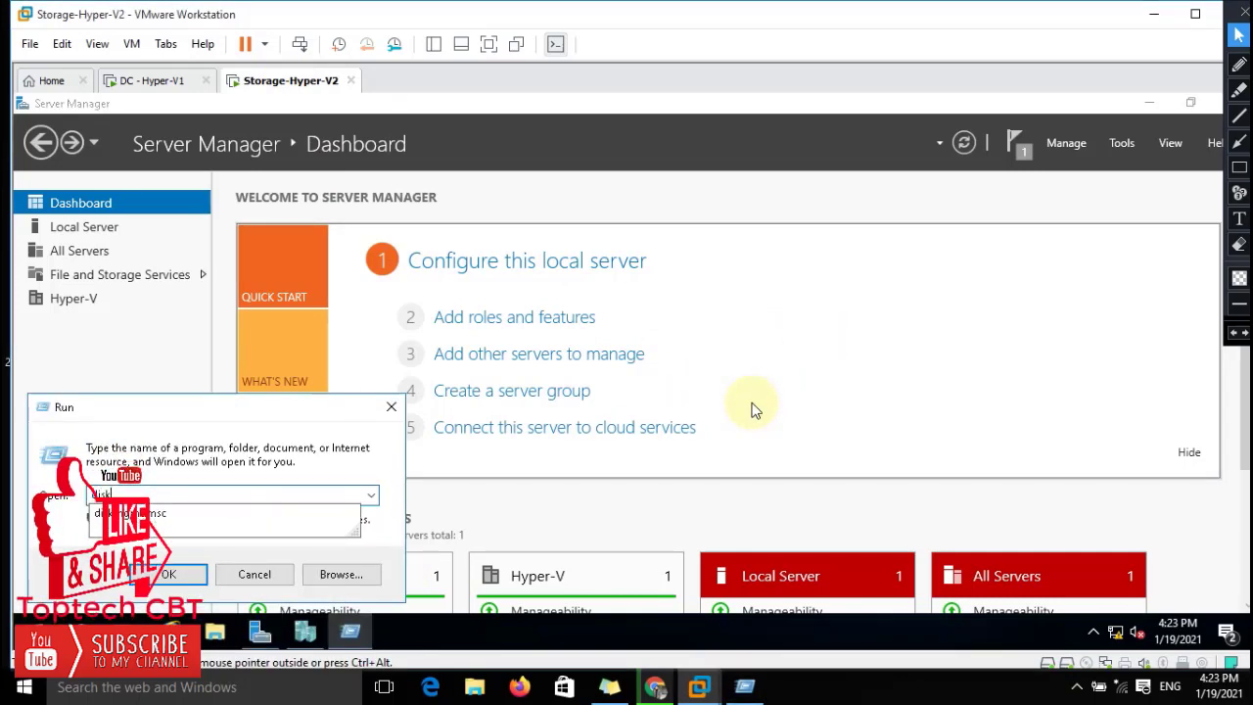
text(sk)
key(Down)
key(Return)
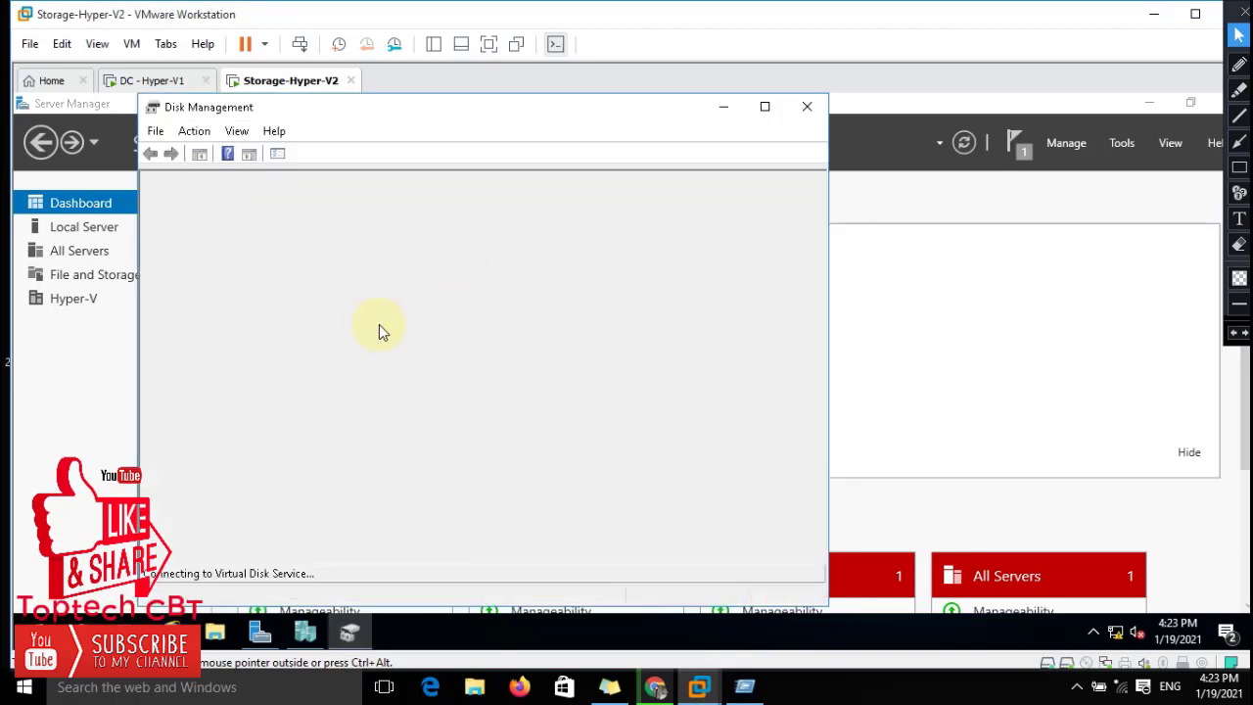
click(767, 107)
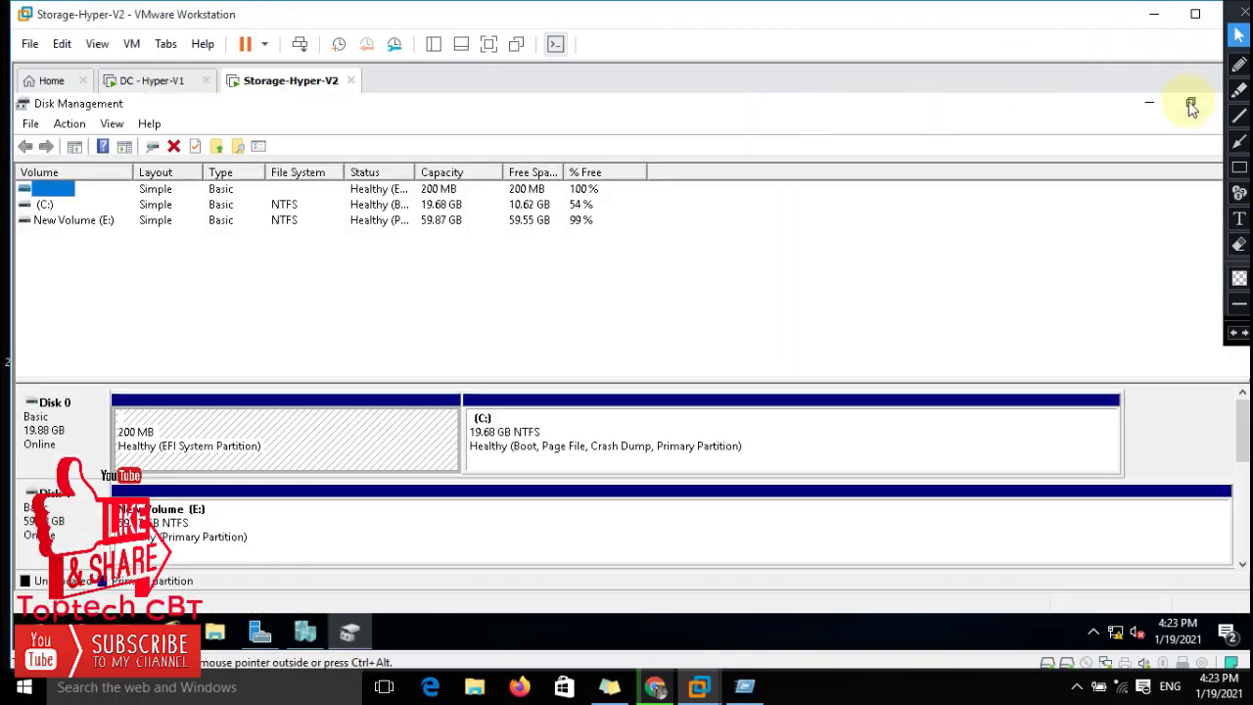
click(1190, 103)
Step: Bring the offline 29.88 GB Disk 2 online, select its volume and close Disk Management
drag(819, 422, 807, 493)
right_click(195, 419)
click(239, 430)
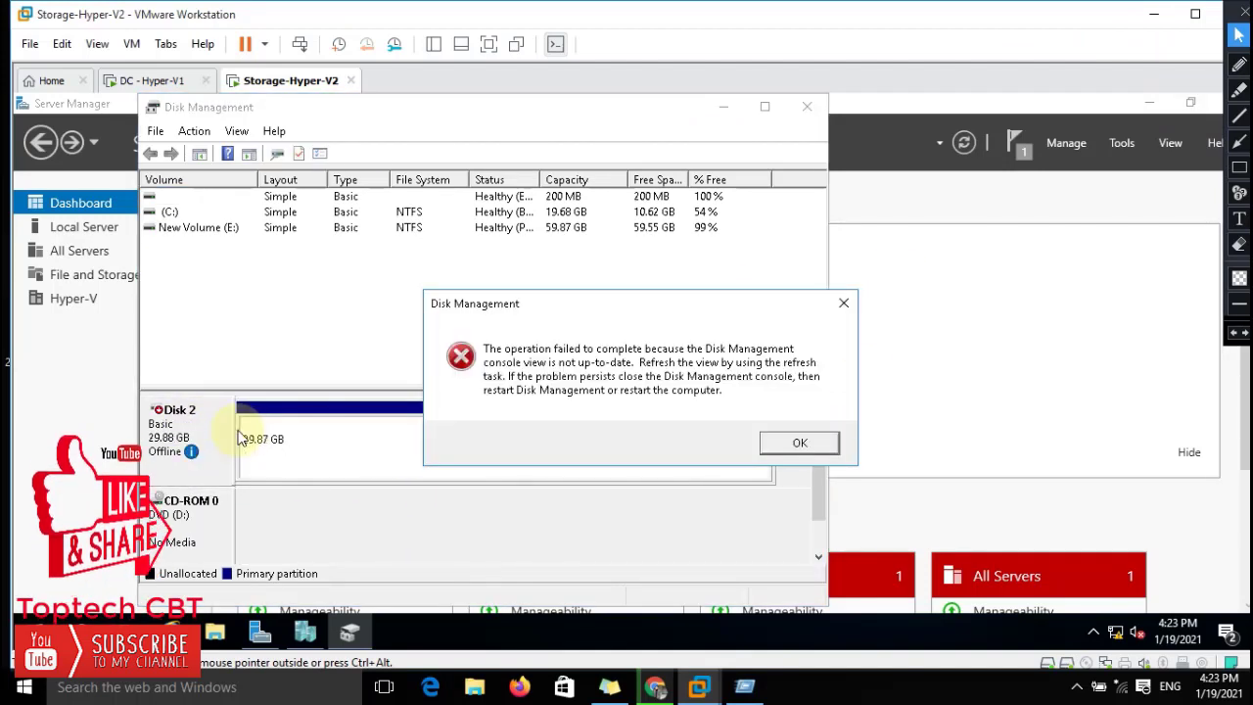
click(819, 444)
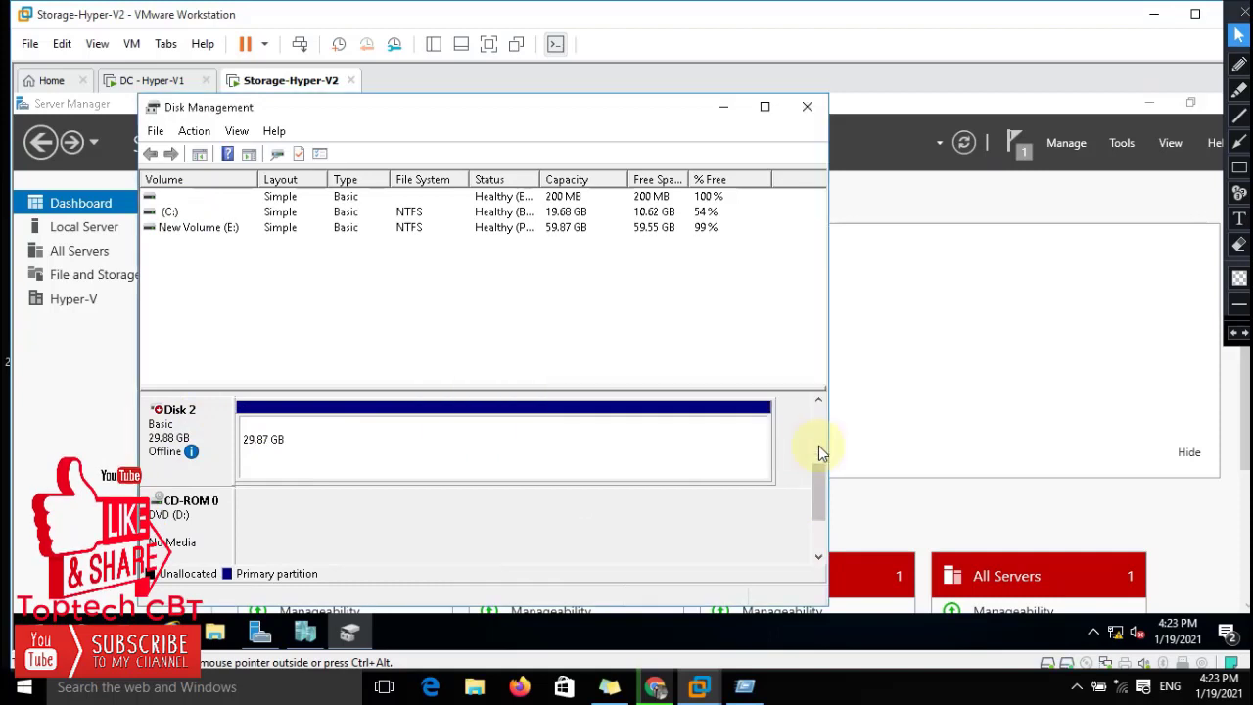
right_click(186, 432)
click(247, 442)
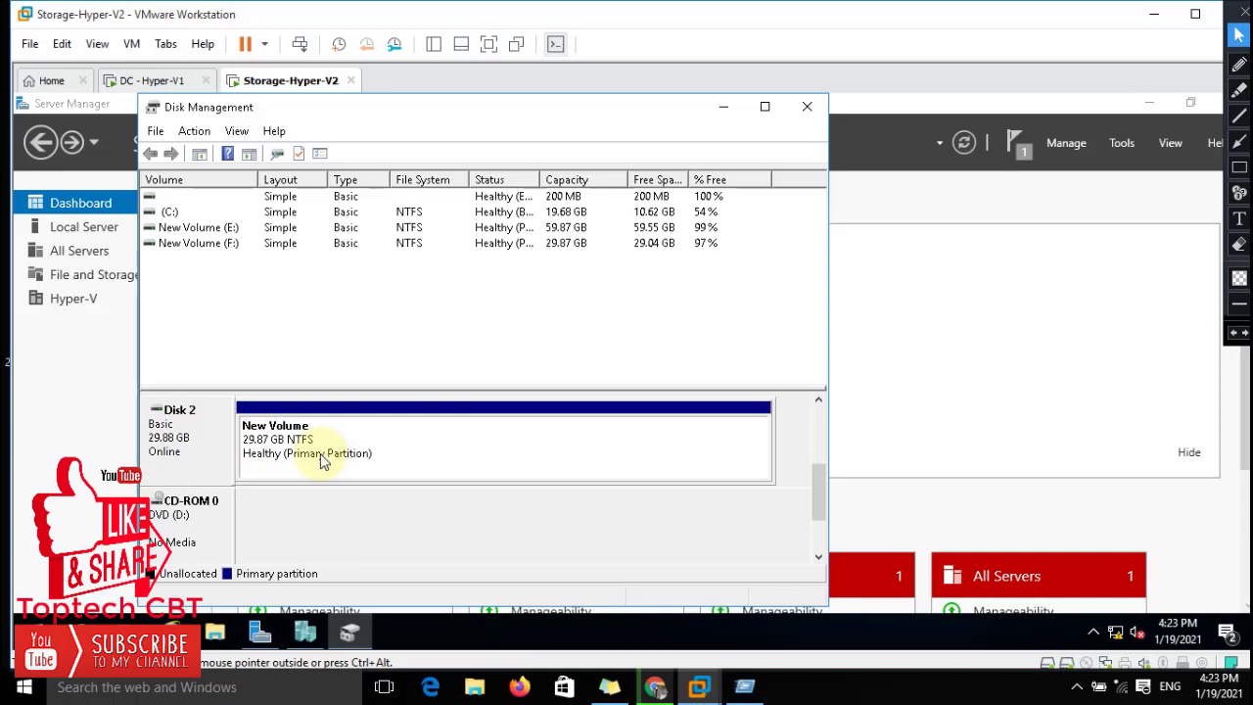
click(288, 455)
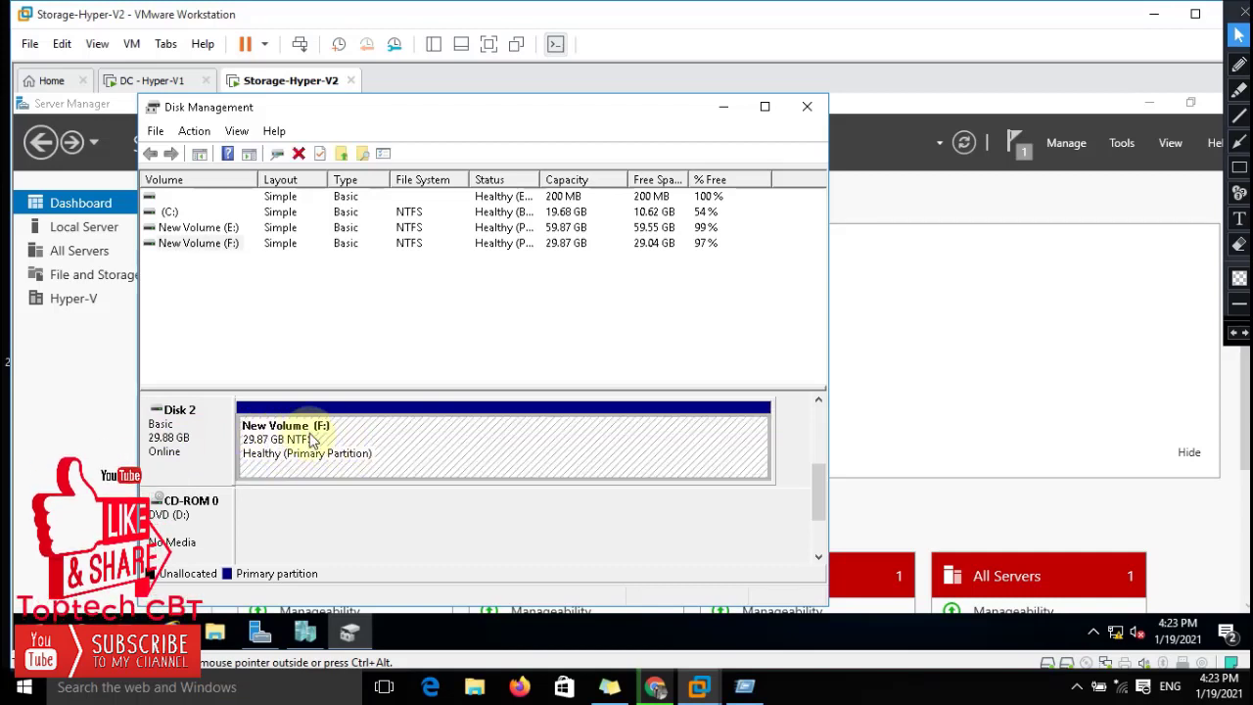
click(807, 106)
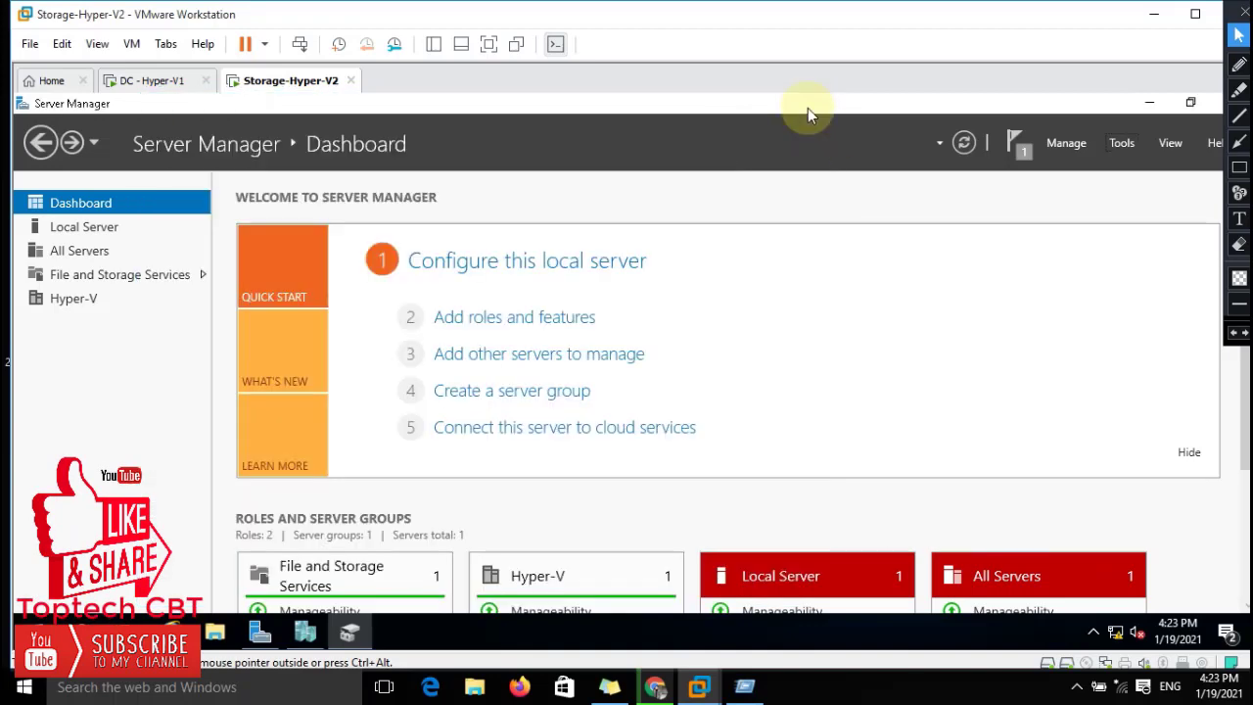
Step: Compare New Volume (F:) in This PC on Storage-Hyper-V2 and DC - Hyper-V1
key(super+e)
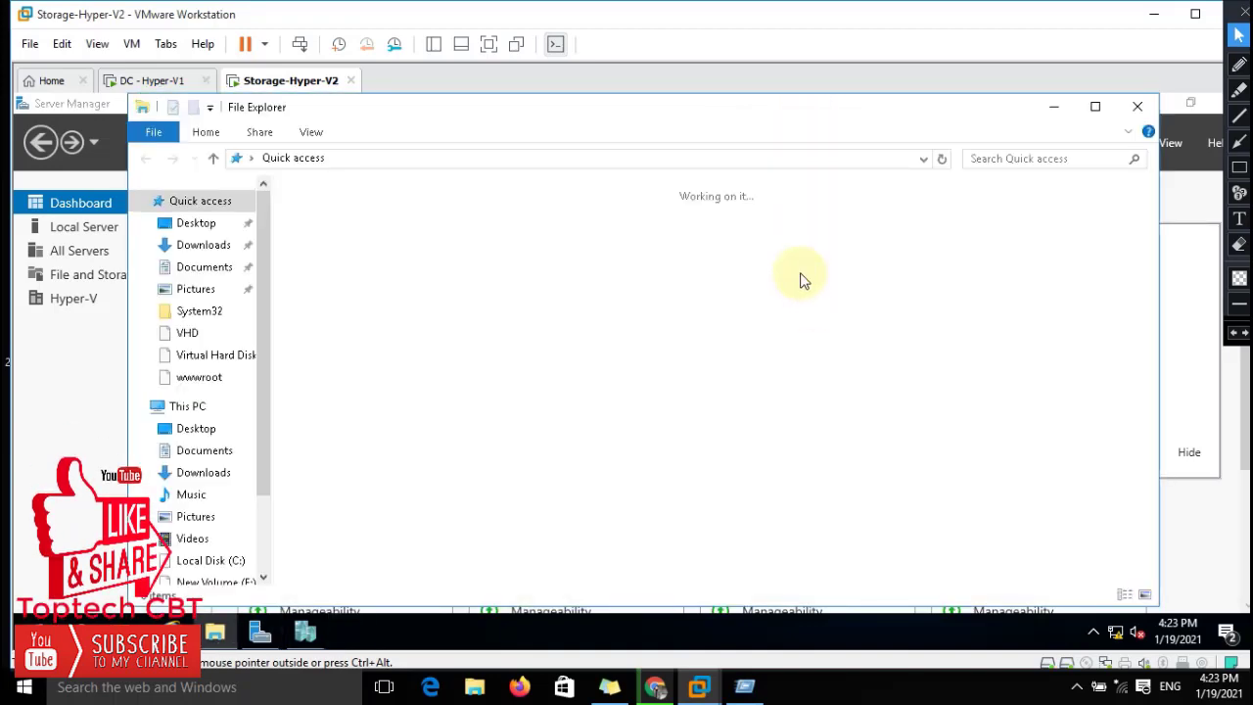
click(221, 407)
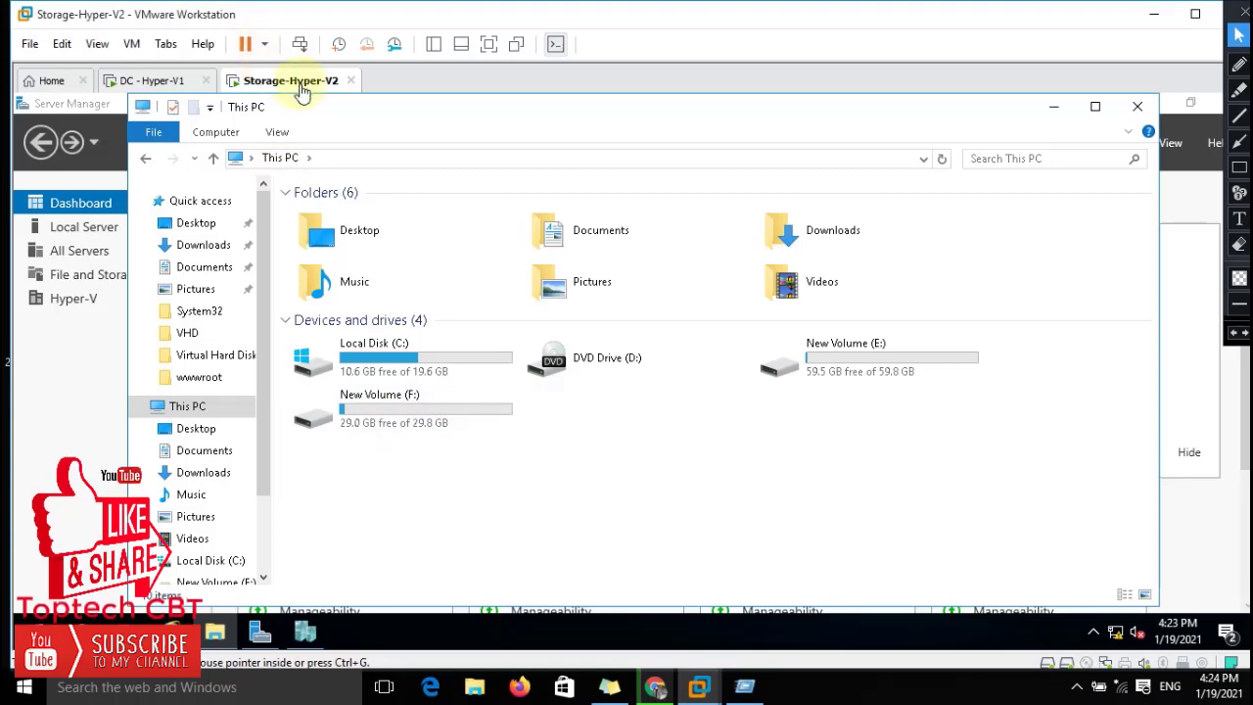
click(155, 82)
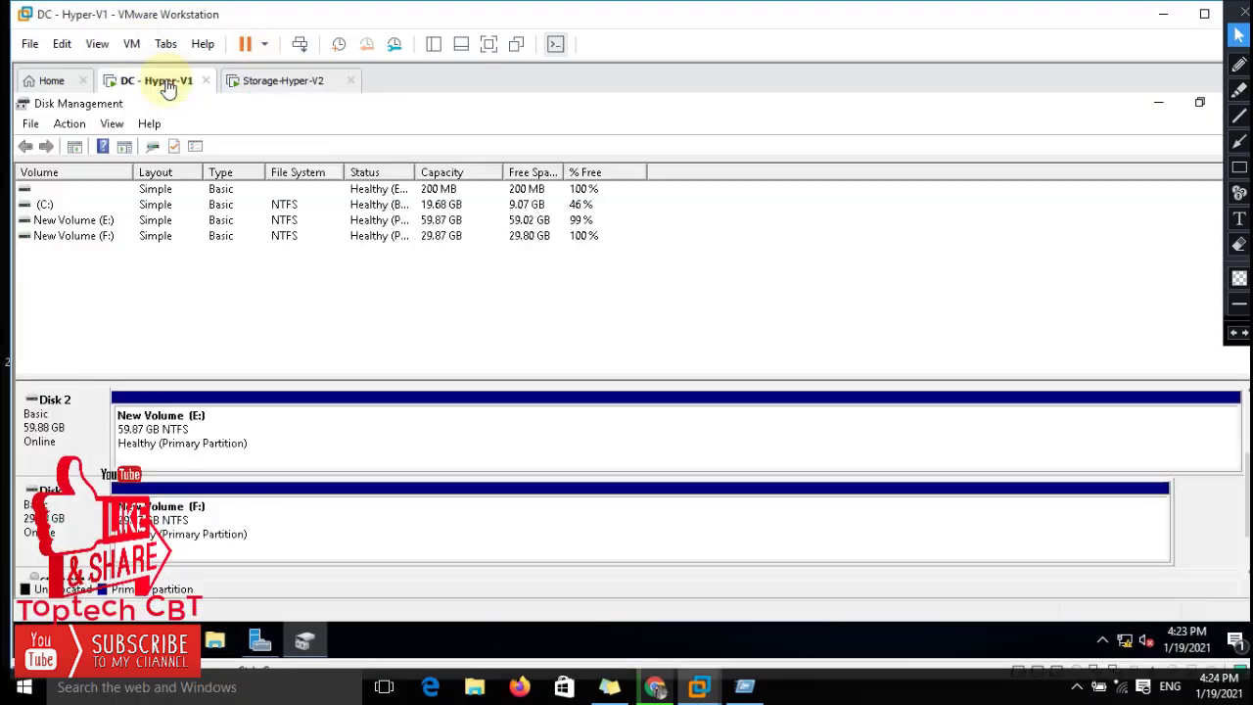
click(1159, 105)
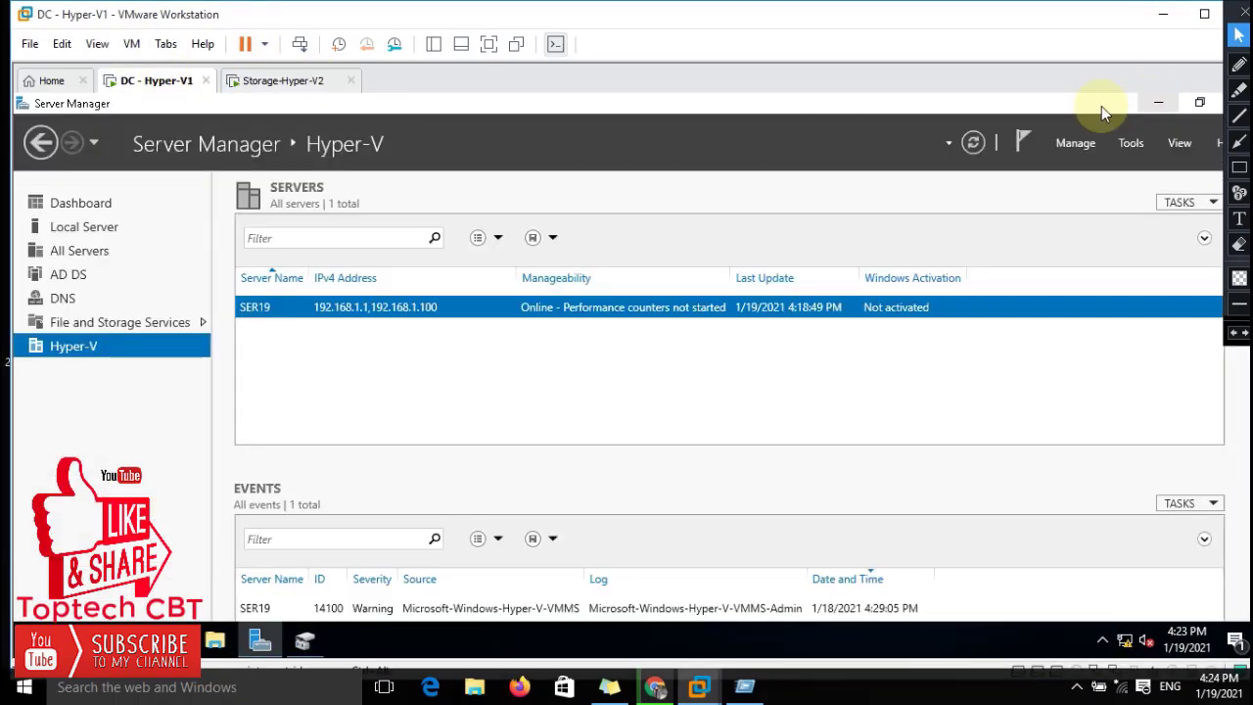
click(1166, 104)
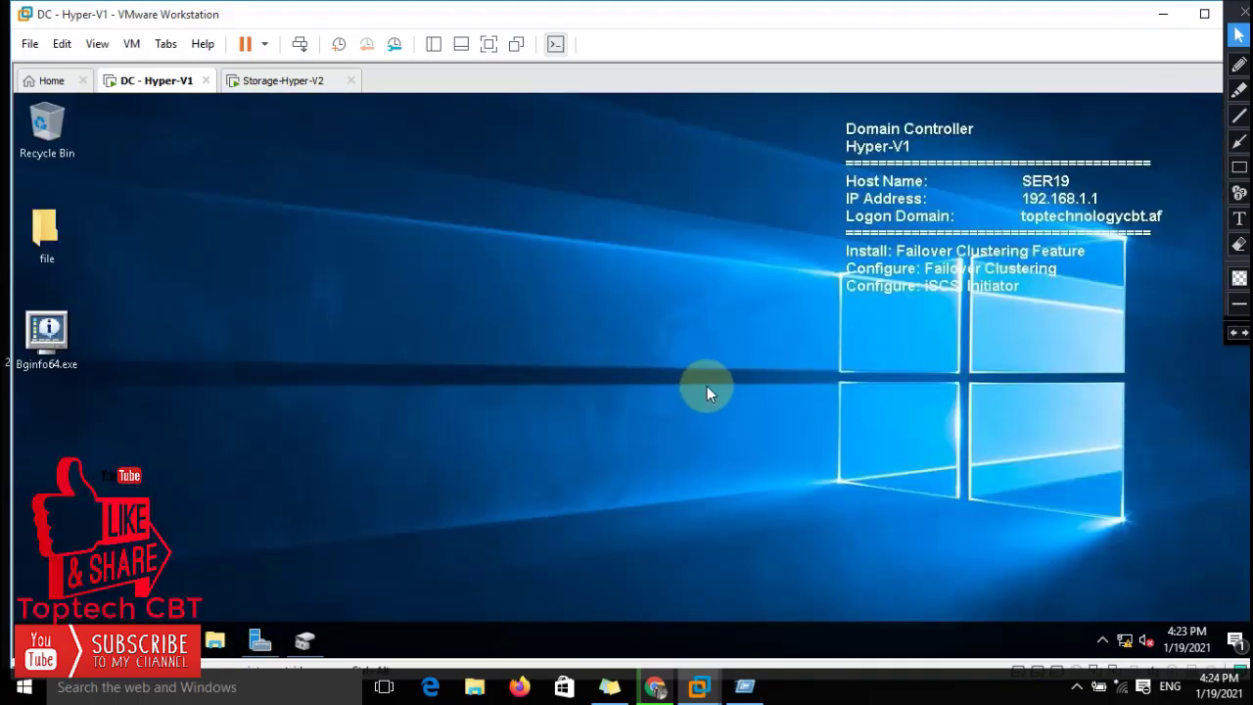
key(super+e)
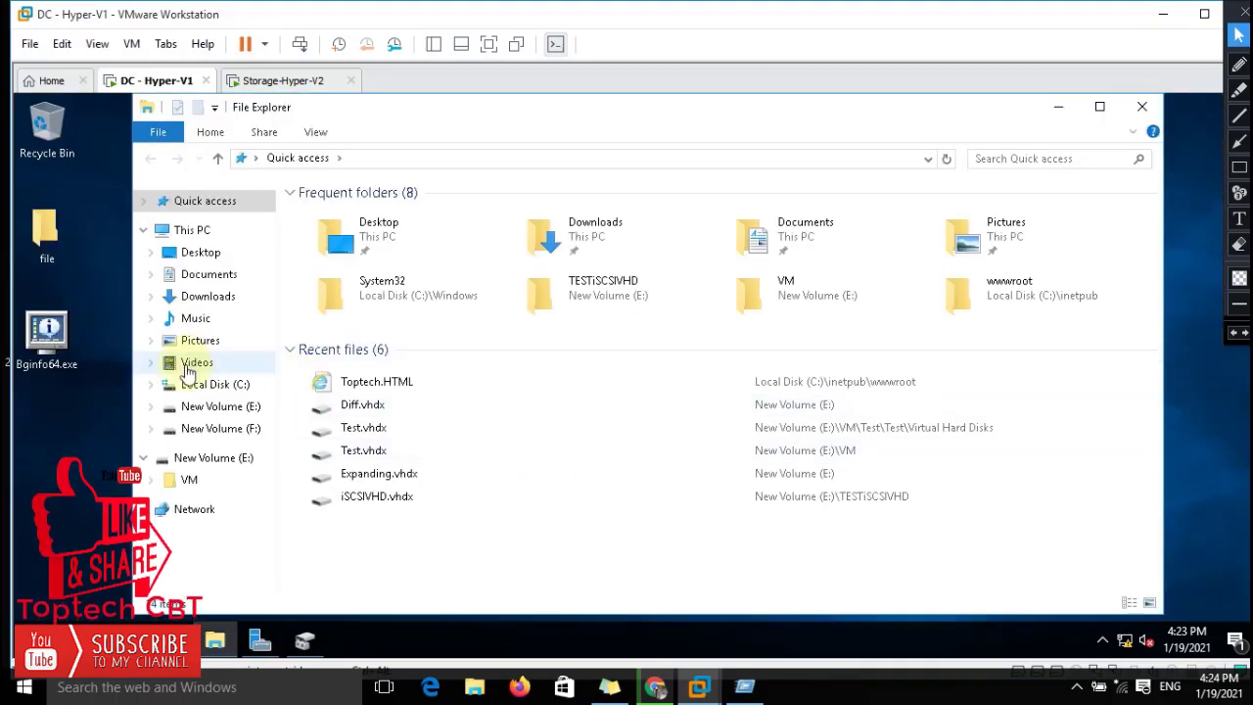
click(199, 233)
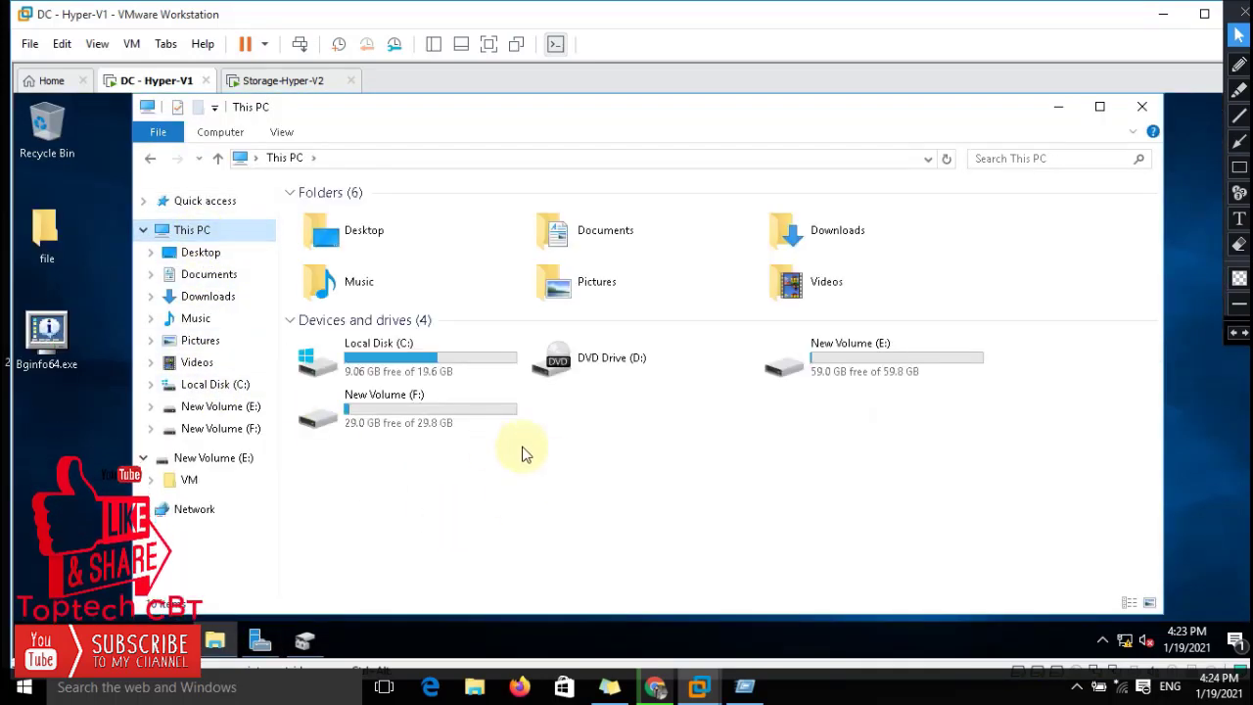
click(382, 421)
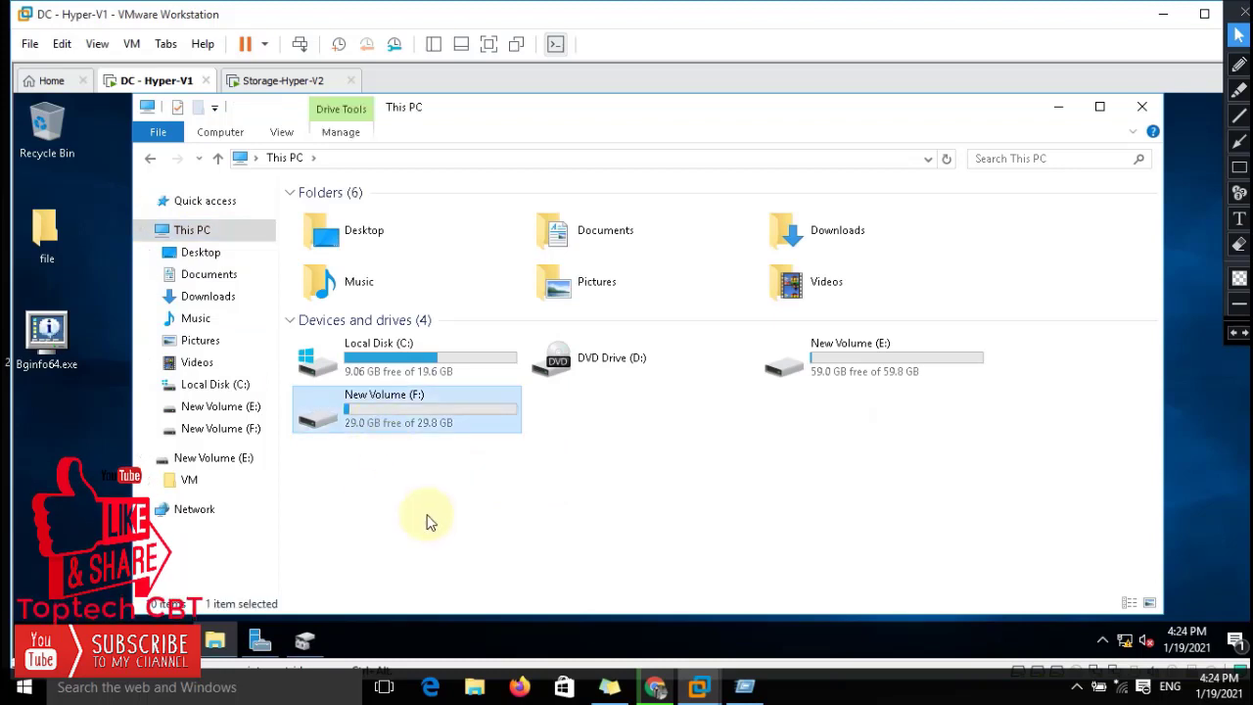
click(436, 436)
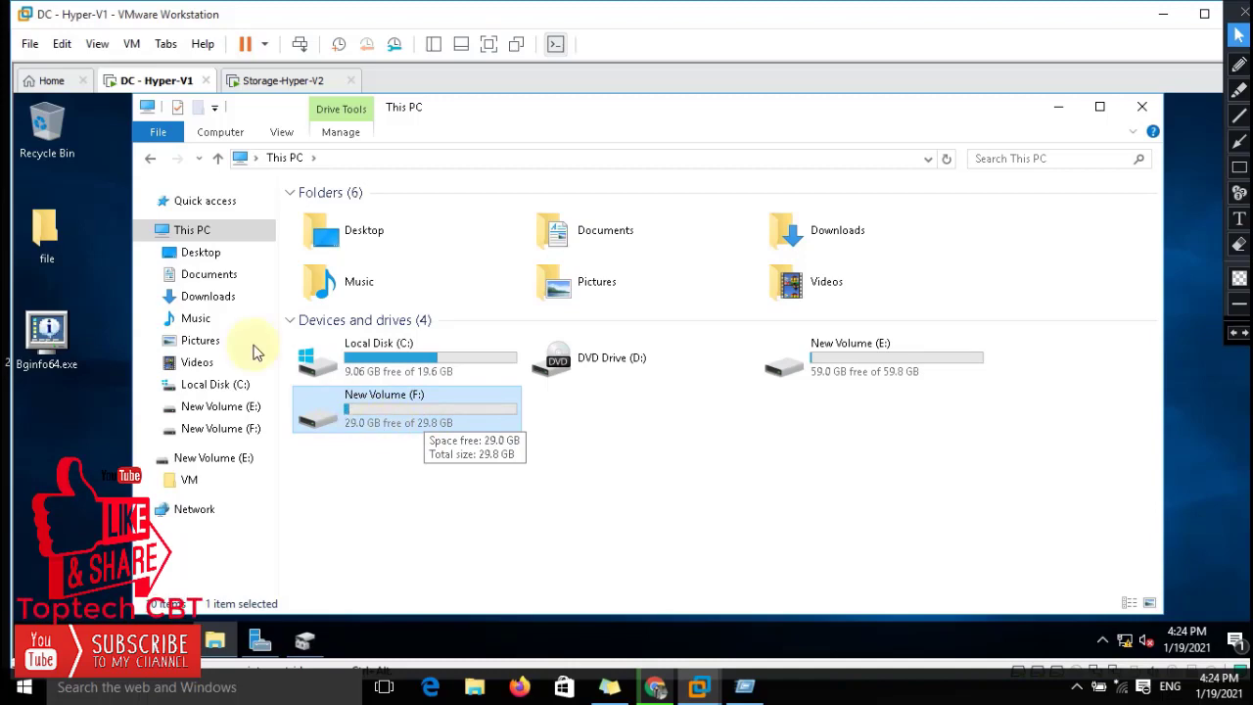
click(430, 413)
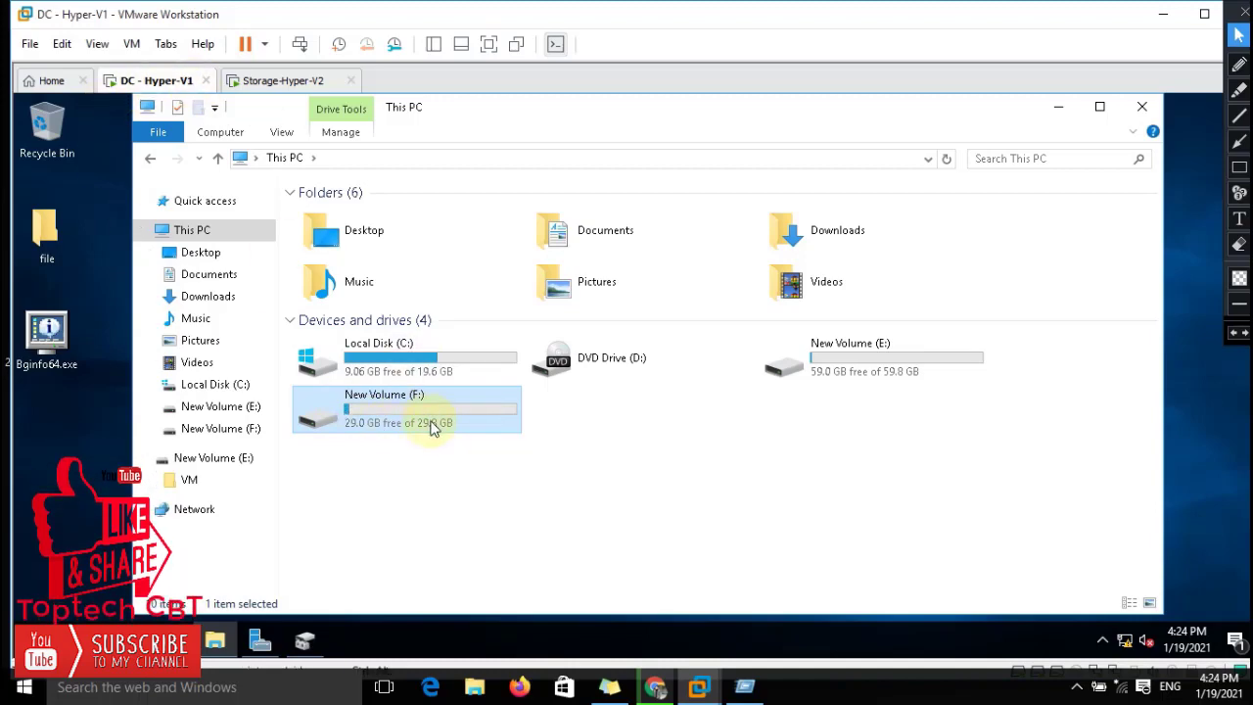
click(287, 83)
click(423, 420)
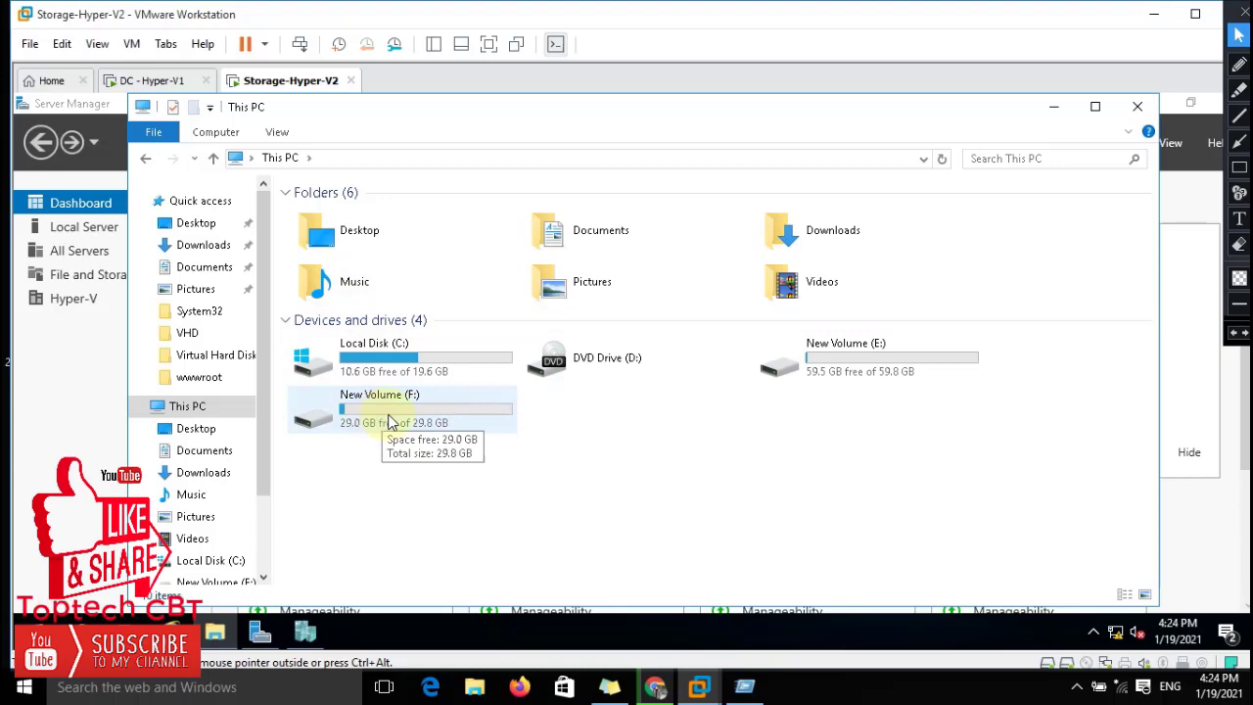
Step: Switch to DC - Hyper-V1 and bring up its Server Manager window
click(152, 83)
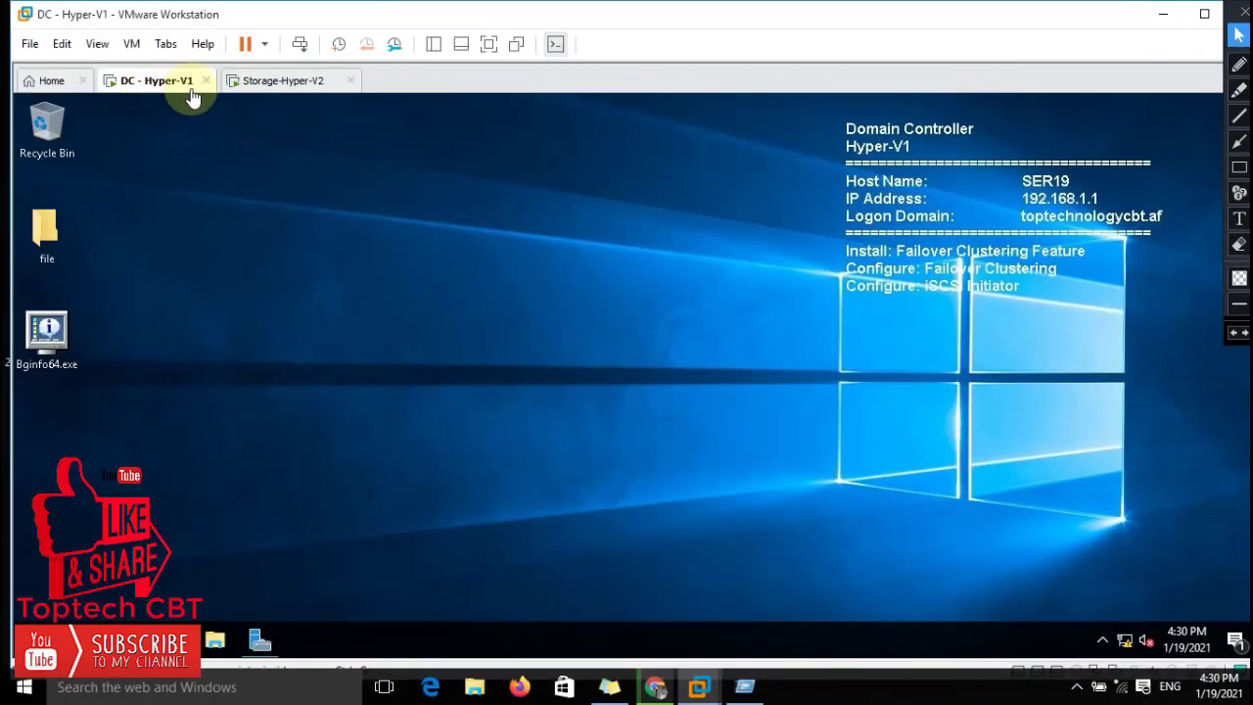
click(261, 642)
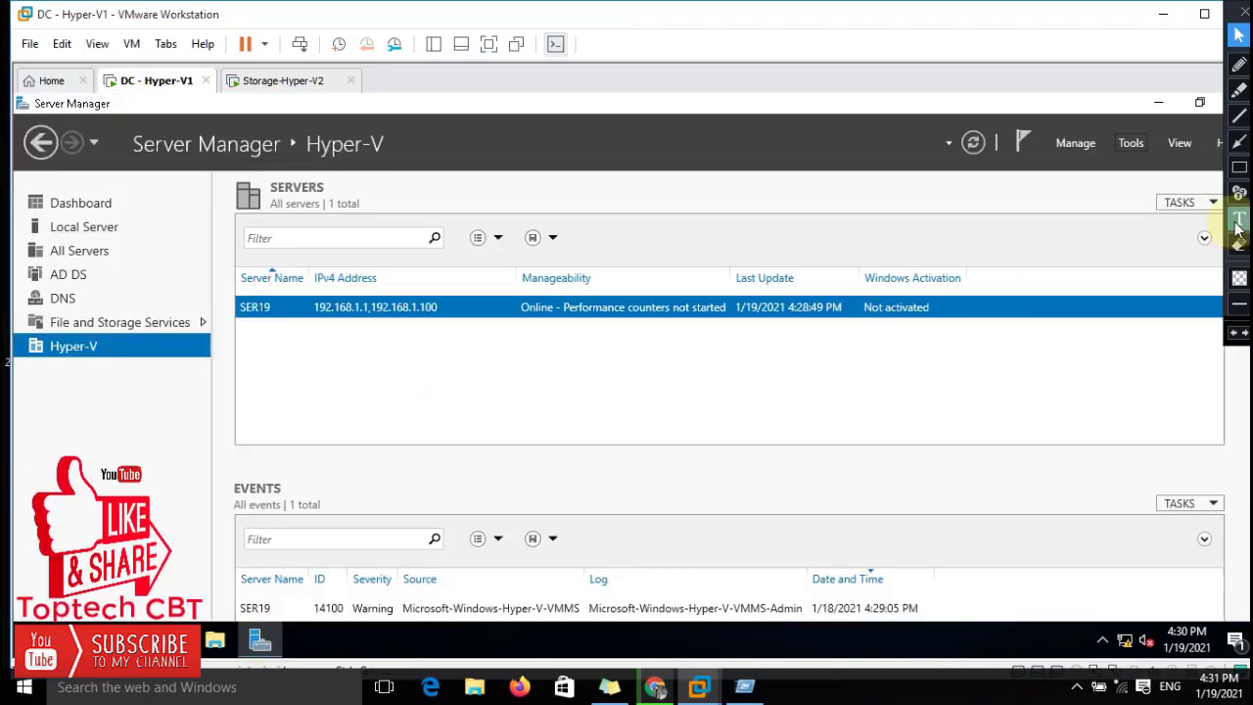
click(1240, 166)
mouse_move(398, 331)
mouse_down()
mouse_move(551, 461)
mouse_move(522, 532)
mouse_move(530, 590)
mouse_up()
mouse_move(711, 336)
mouse_down()
mouse_move(831, 433)
mouse_move(907, 462)
mouse_up()
drag(736, 462, 881, 496)
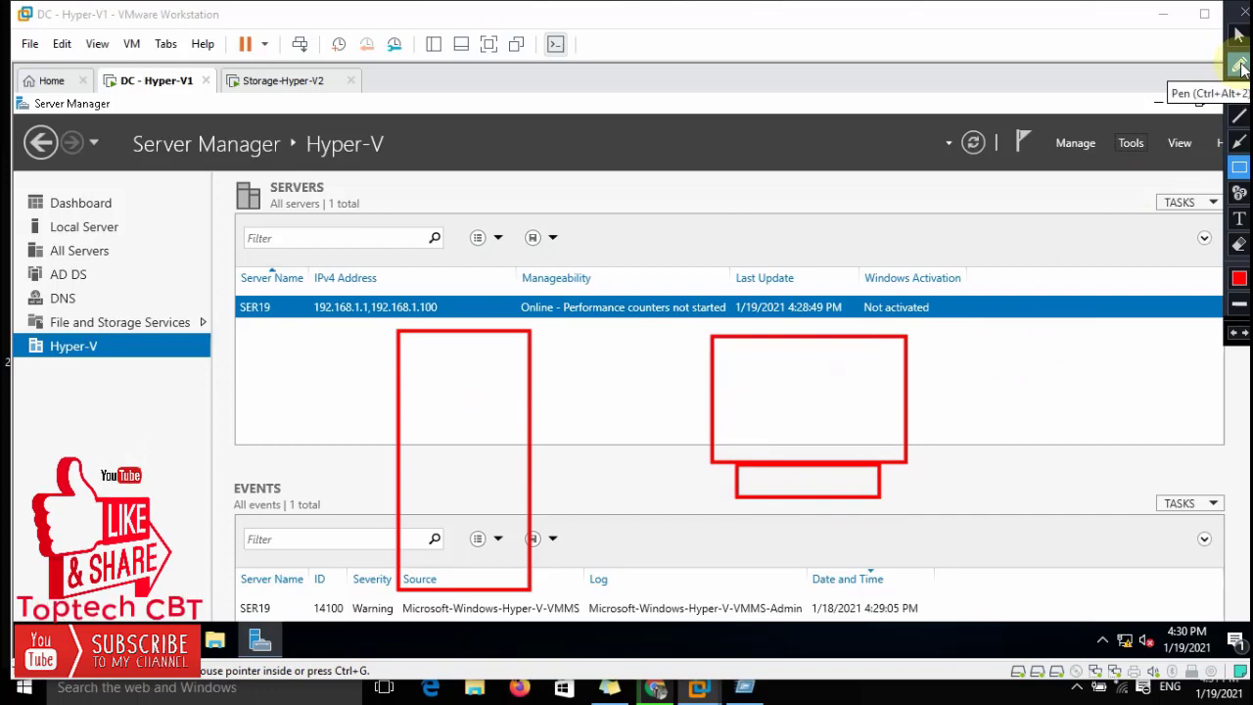
click(1239, 66)
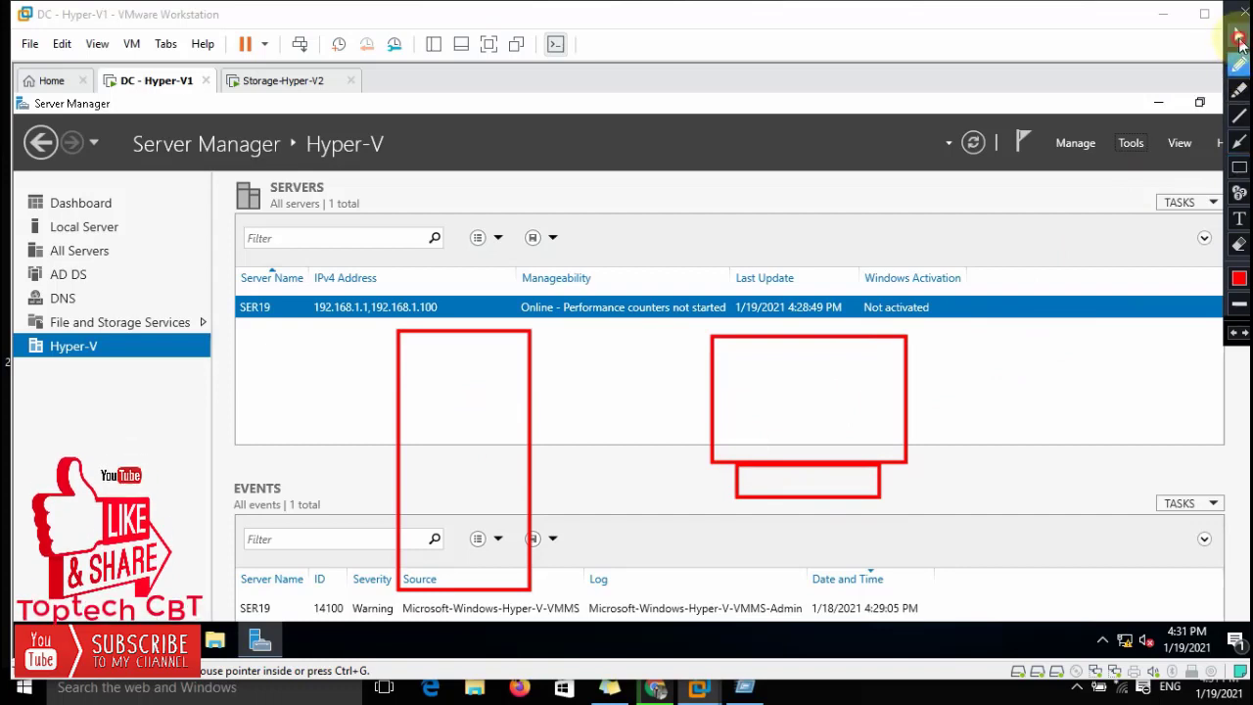
click(1240, 65)
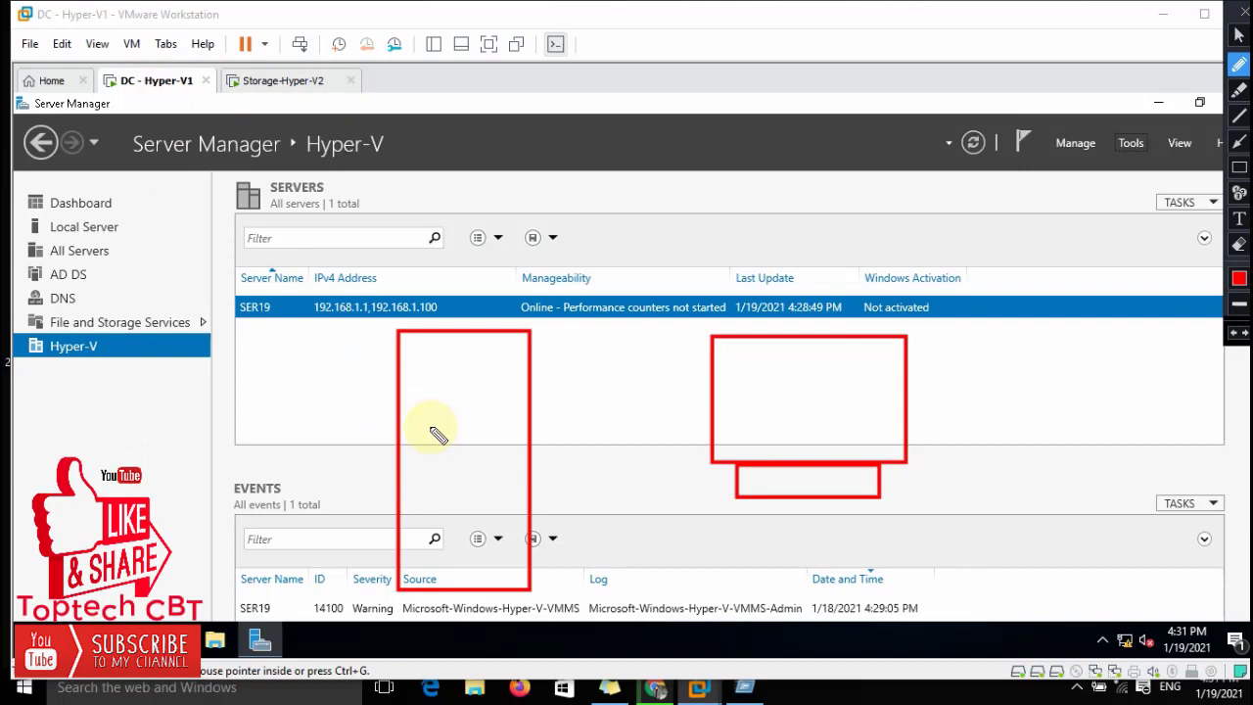
click(1240, 244)
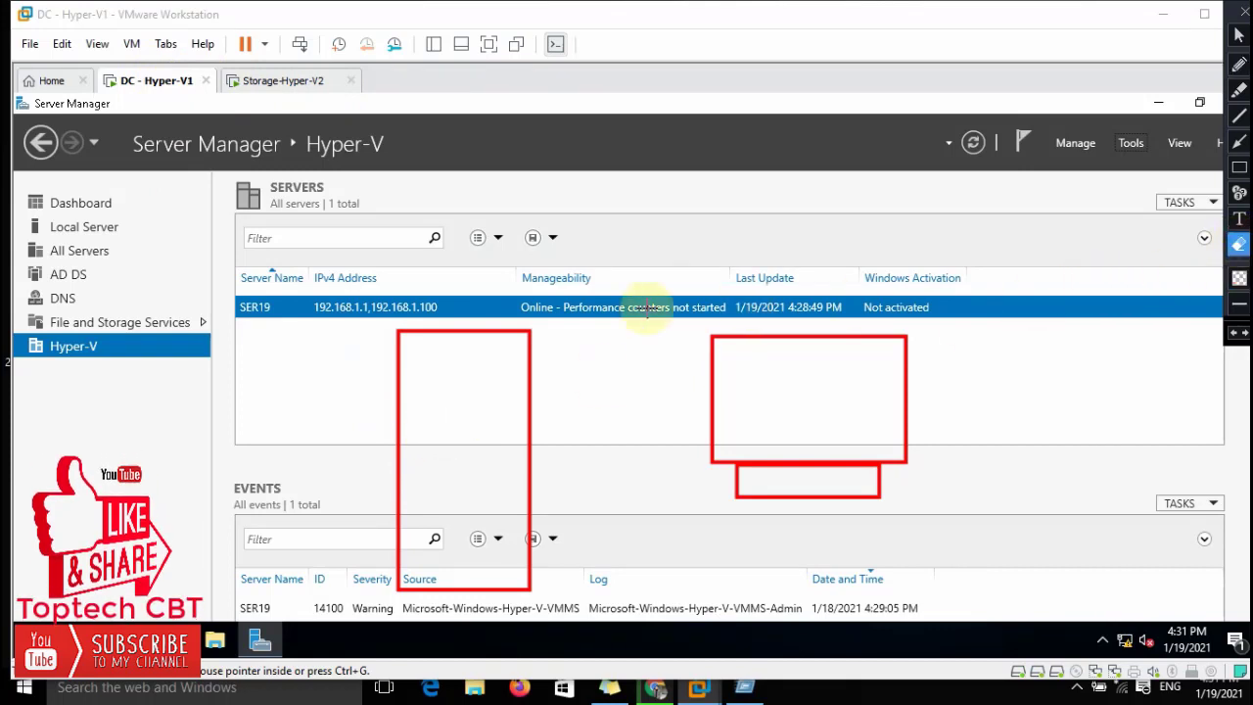
mouse_move(329, 317)
mouse_down()
mouse_move(1024, 587)
mouse_move(1035, 633)
mouse_up()
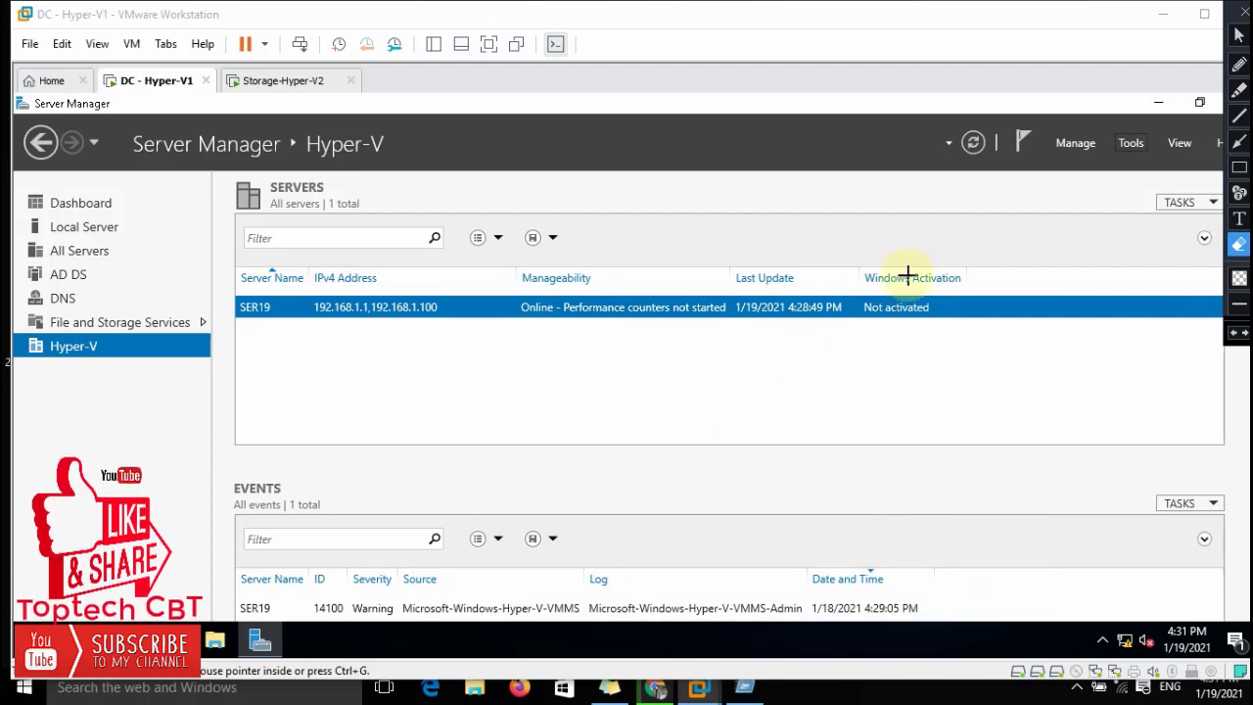
click(1239, 35)
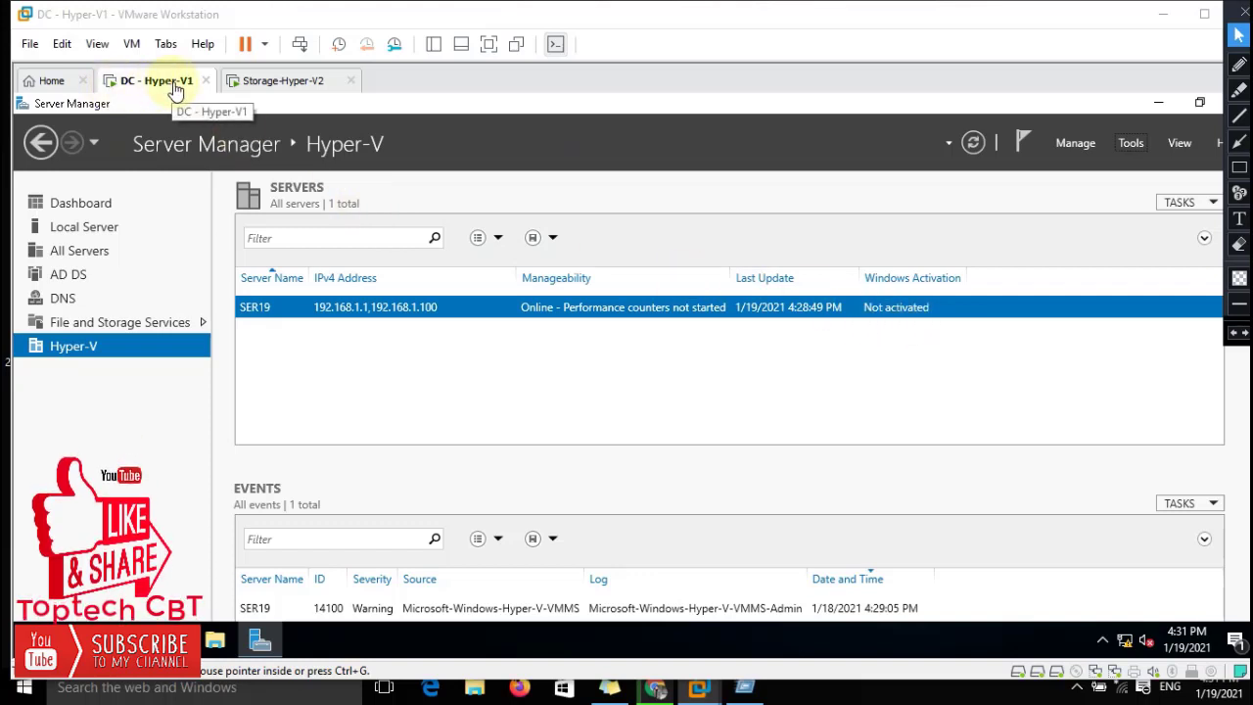
Step: Start adding roles and features with a role-based installation on the Ser19 server, add no server roles and advance to feature selection
click(1130, 143)
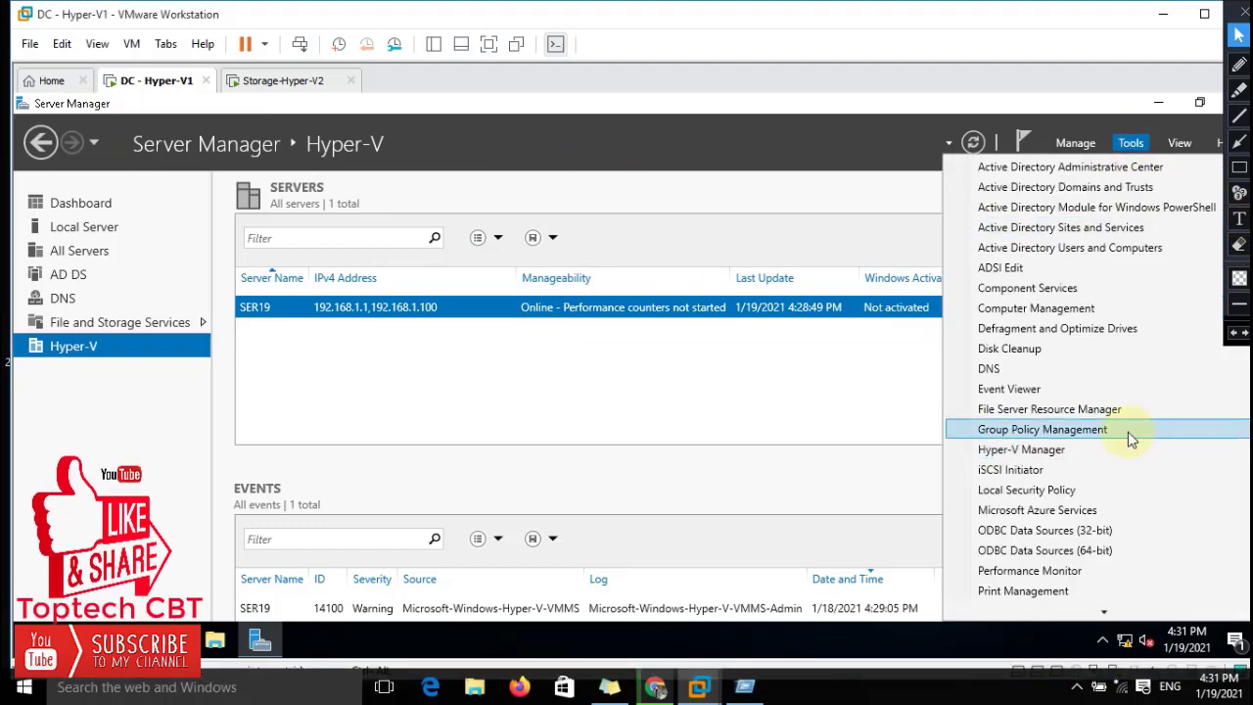
click(1076, 144)
click(1087, 169)
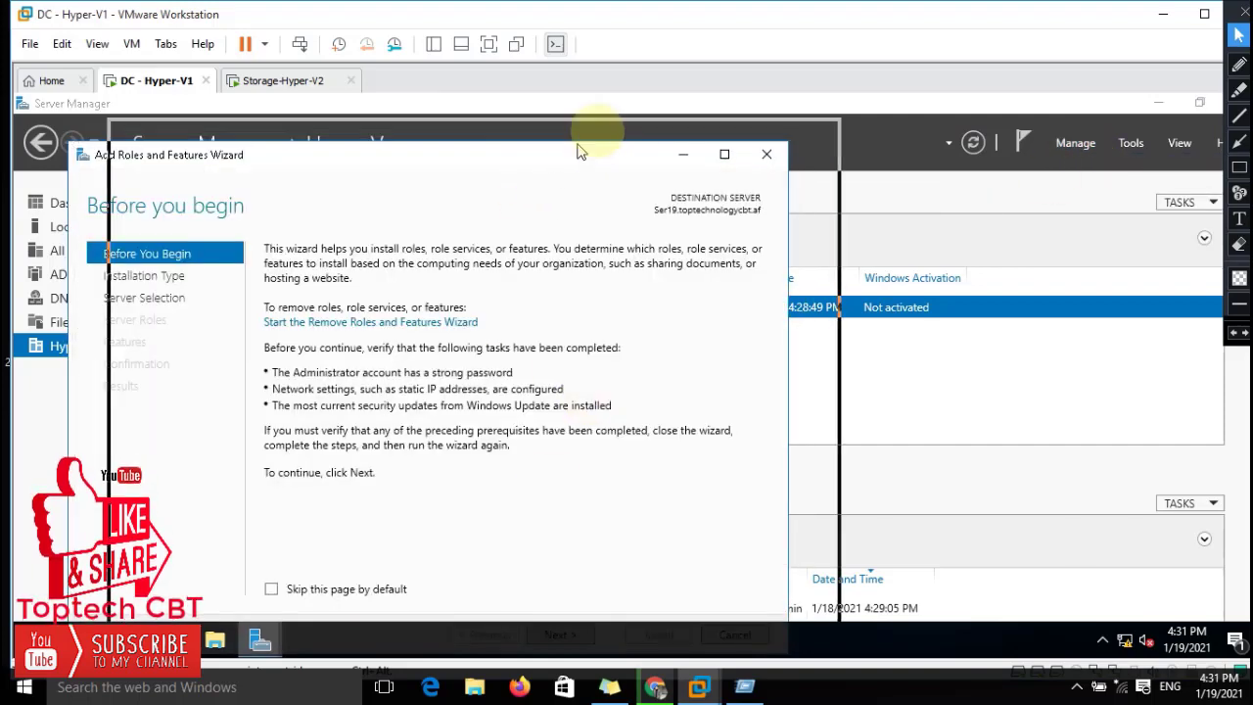
click(653, 593)
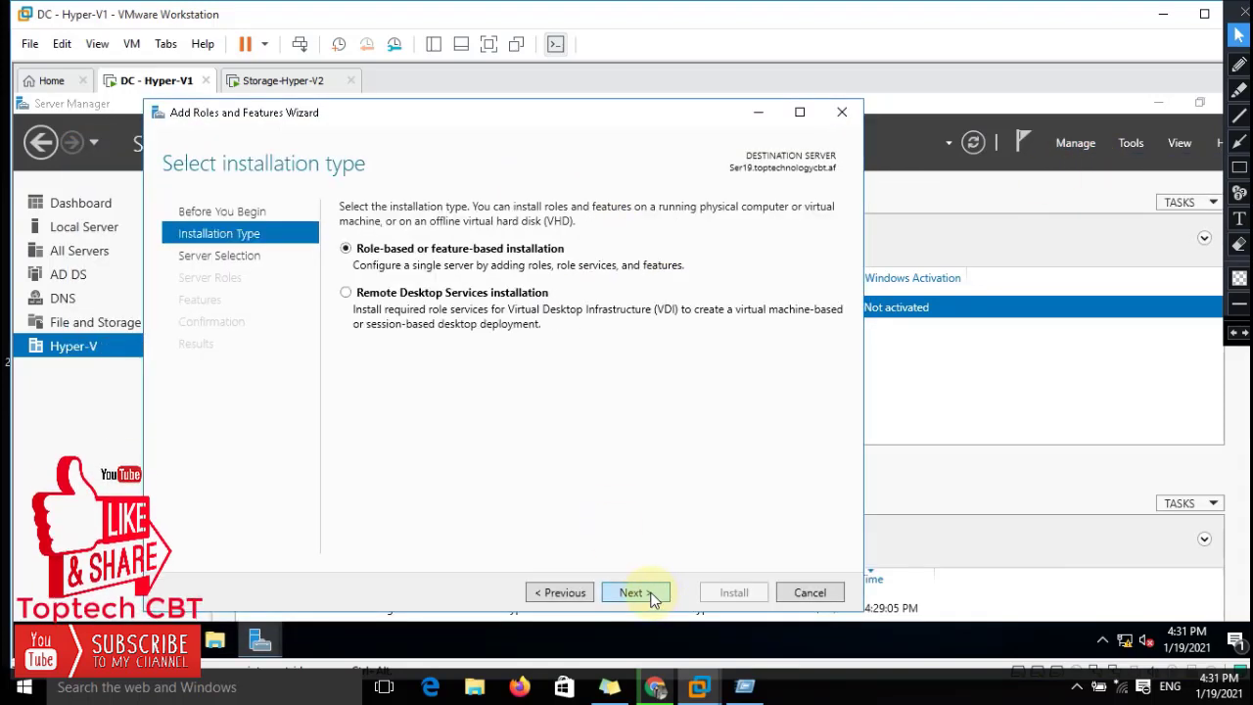
click(637, 593)
click(637, 593)
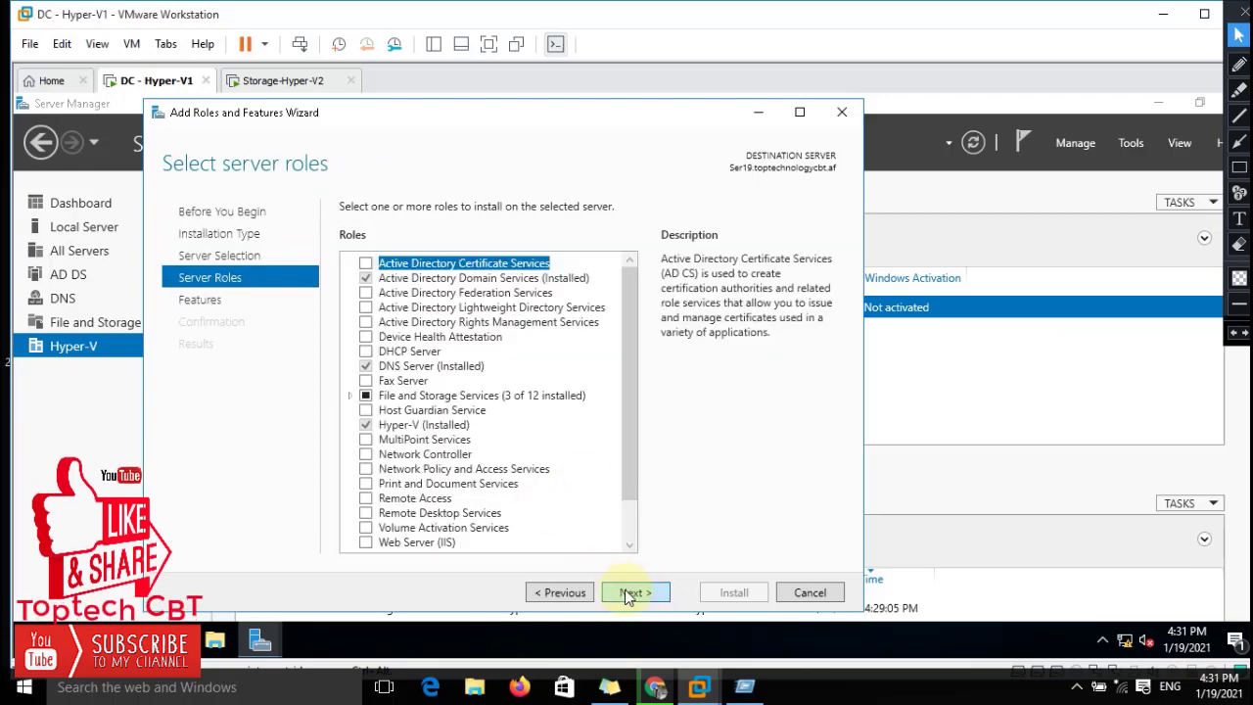
click(632, 593)
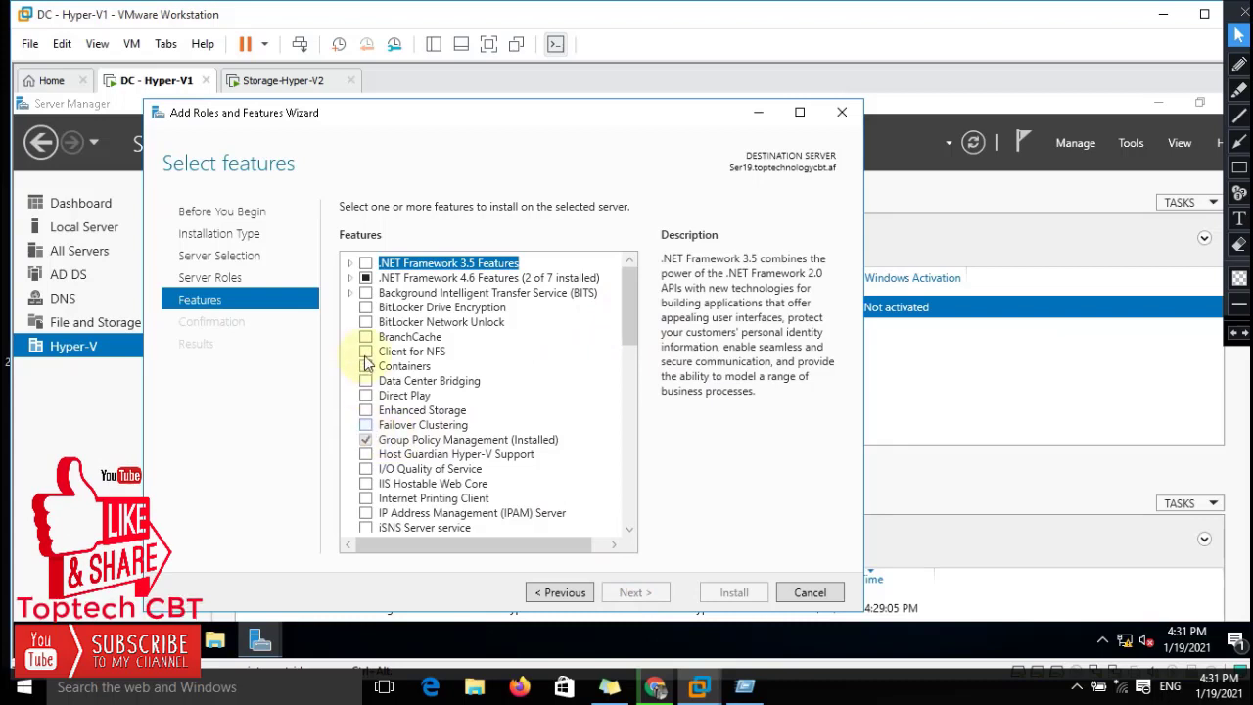
Step: Install the Failover Clustering feature with its required management tools on Ser19, allowing the destination server to restart automatically if required
click(367, 424)
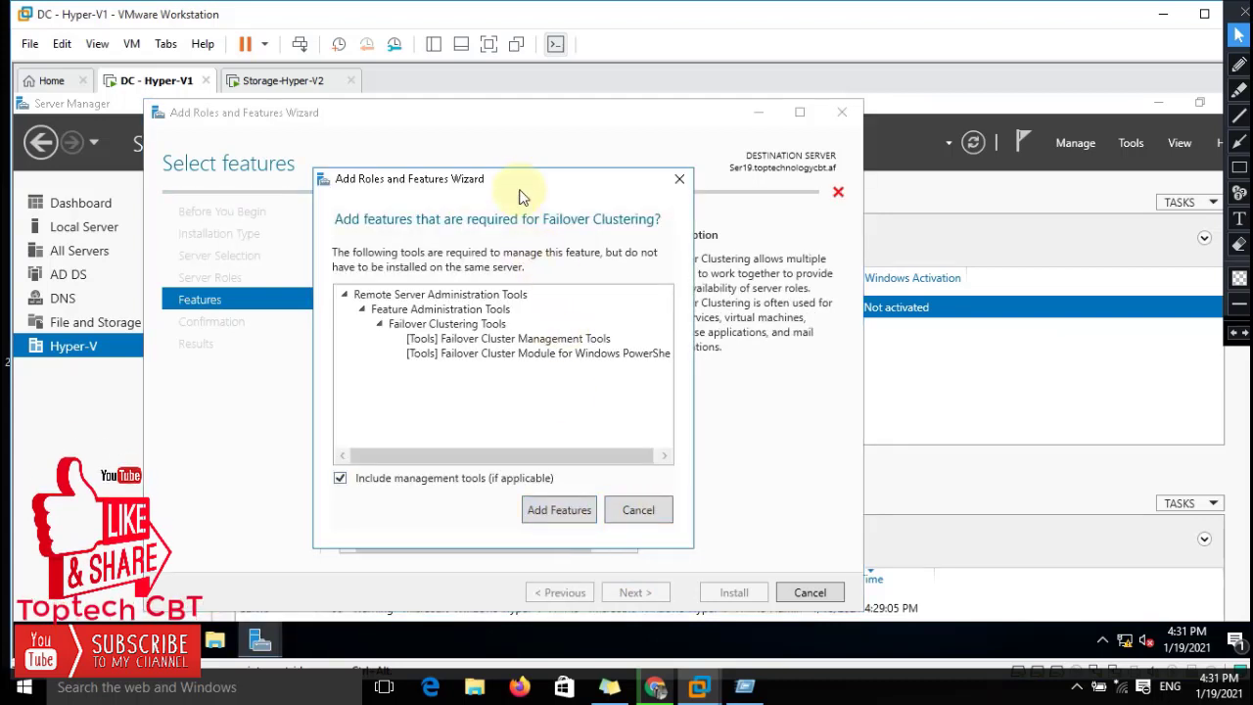
drag(539, 182, 706, 152)
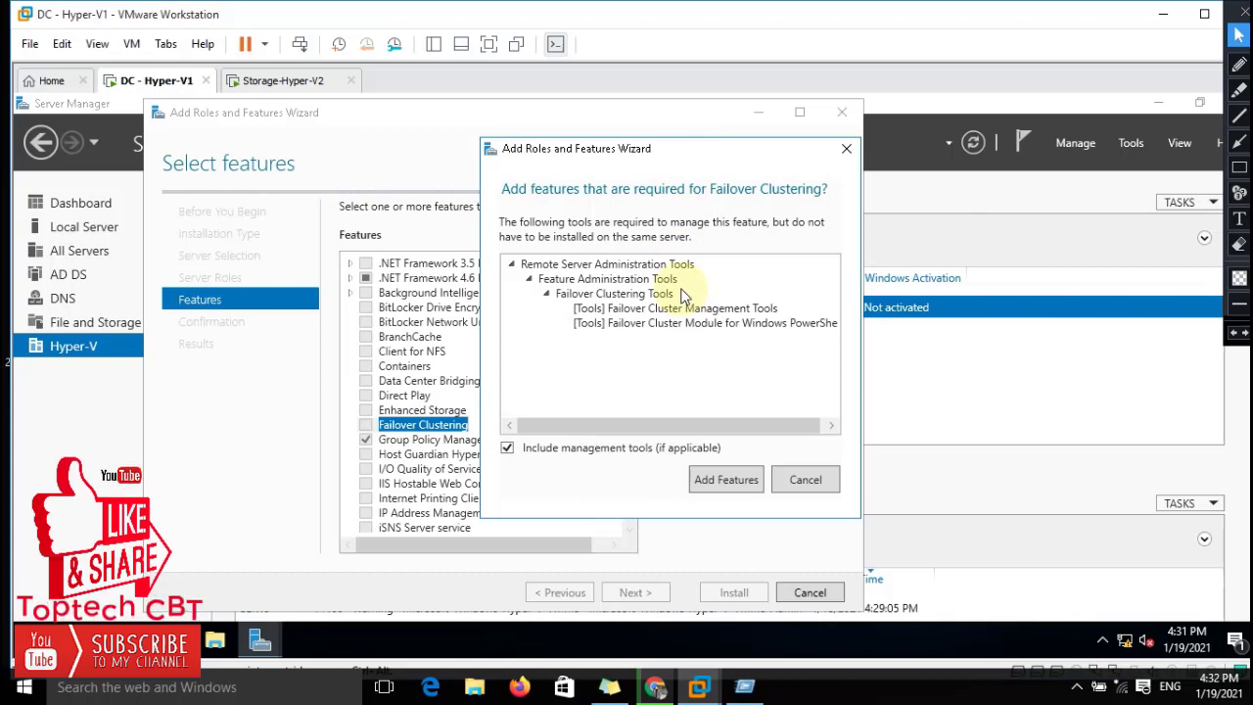
click(729, 481)
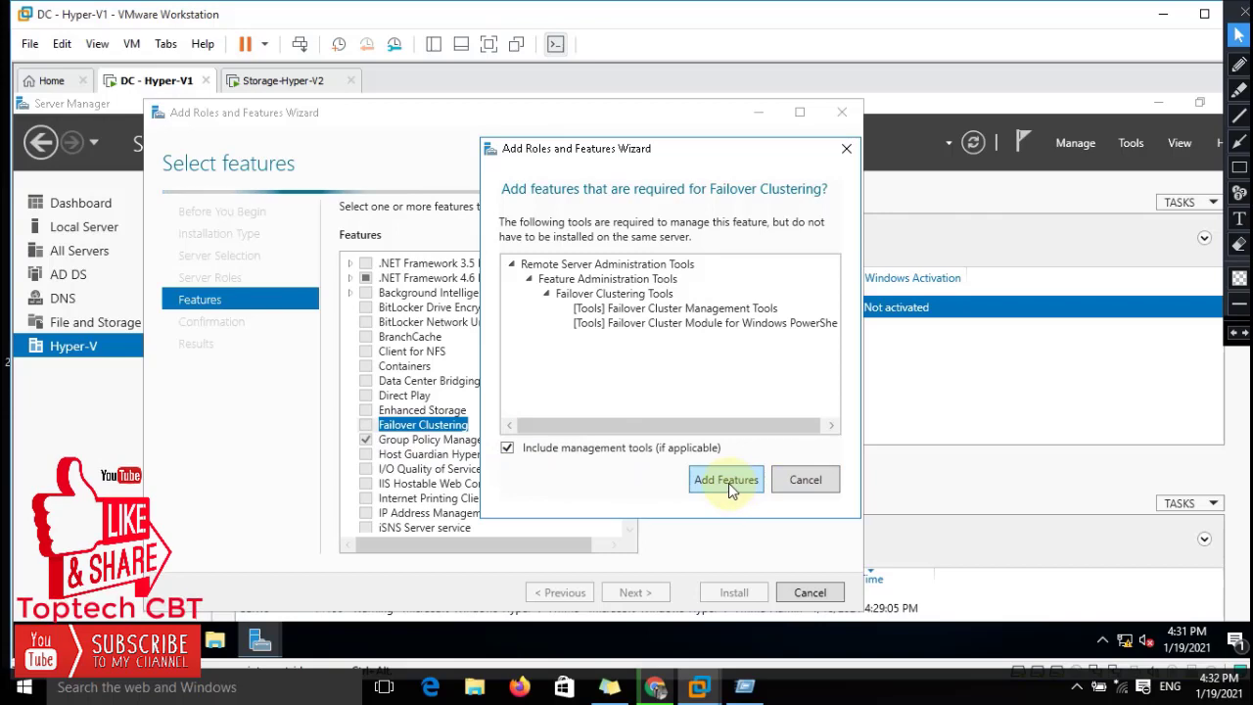
click(633, 592)
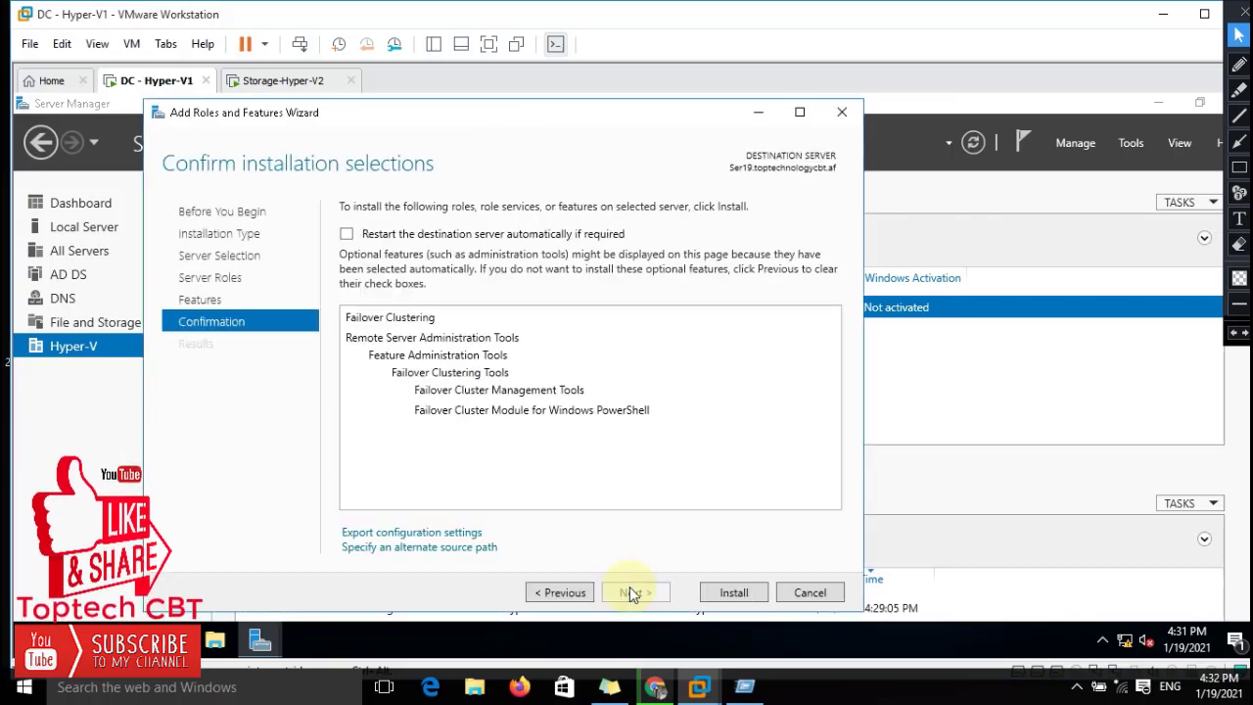
click(480, 235)
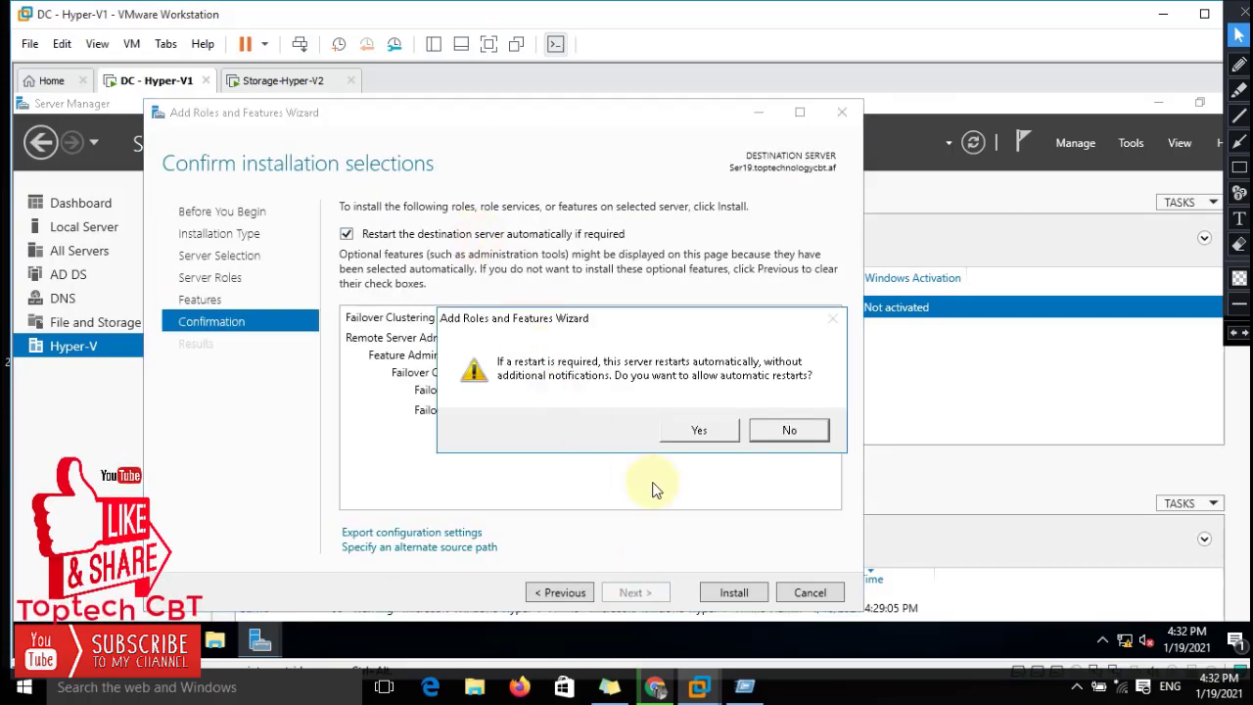
click(697, 433)
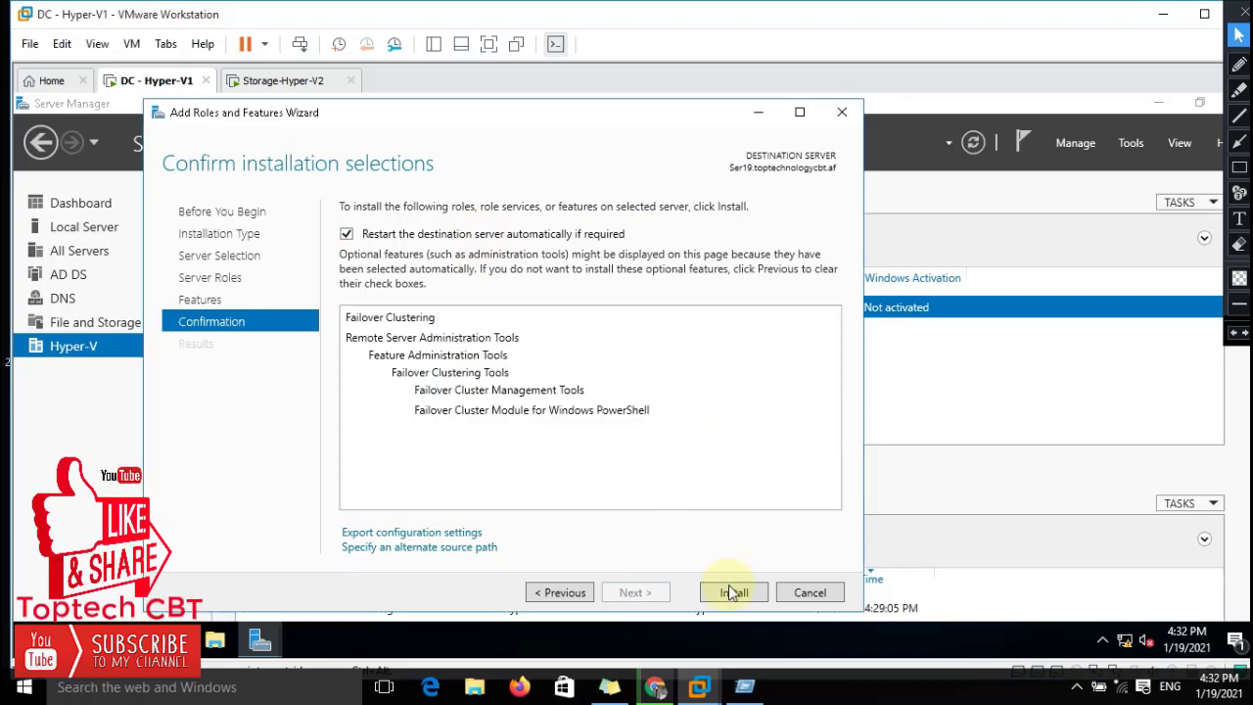
click(732, 592)
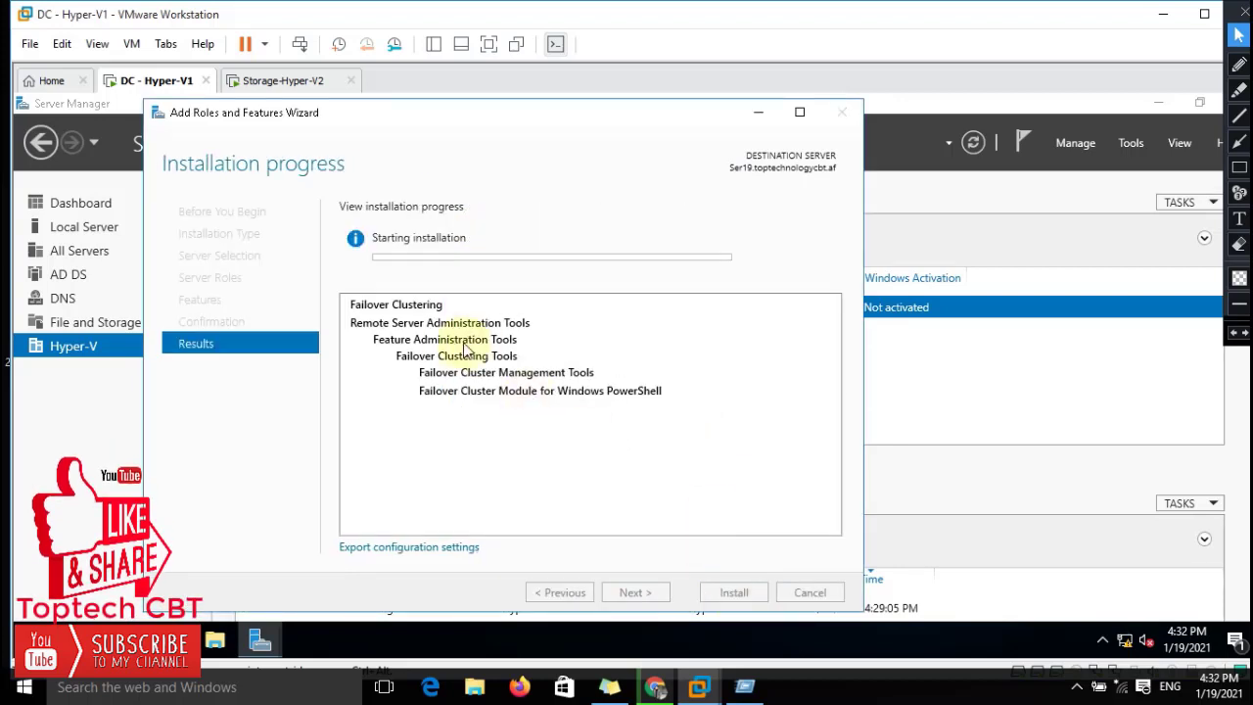
Step: Switch to Storage-Hyper-V2 and start a role-based installation on Hy-VS2, adding no server roles and advancing to feature selection
click(280, 81)
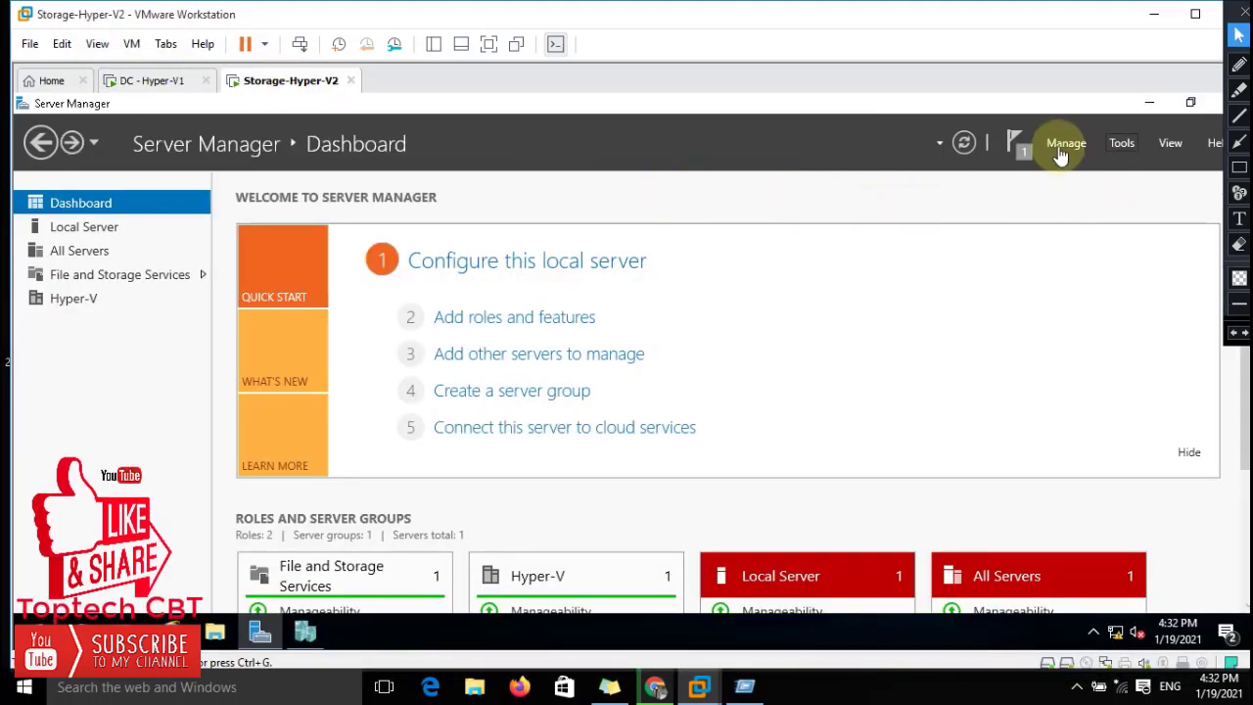
click(161, 81)
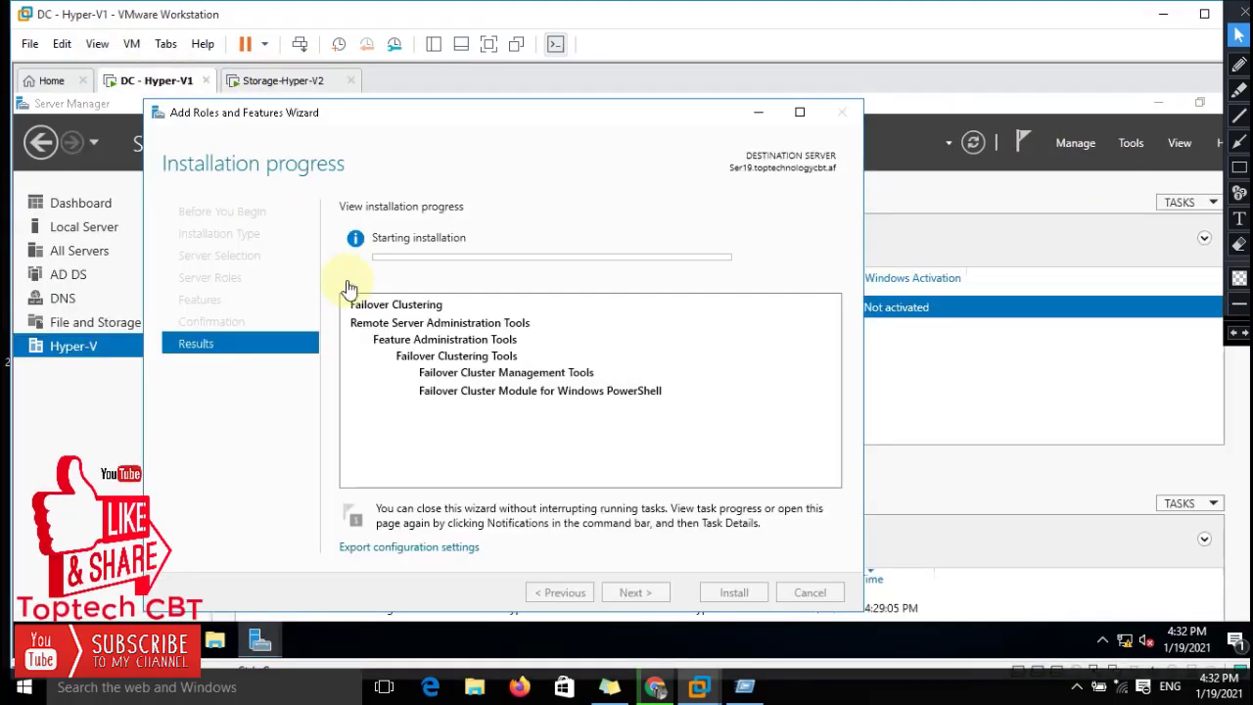
click(297, 84)
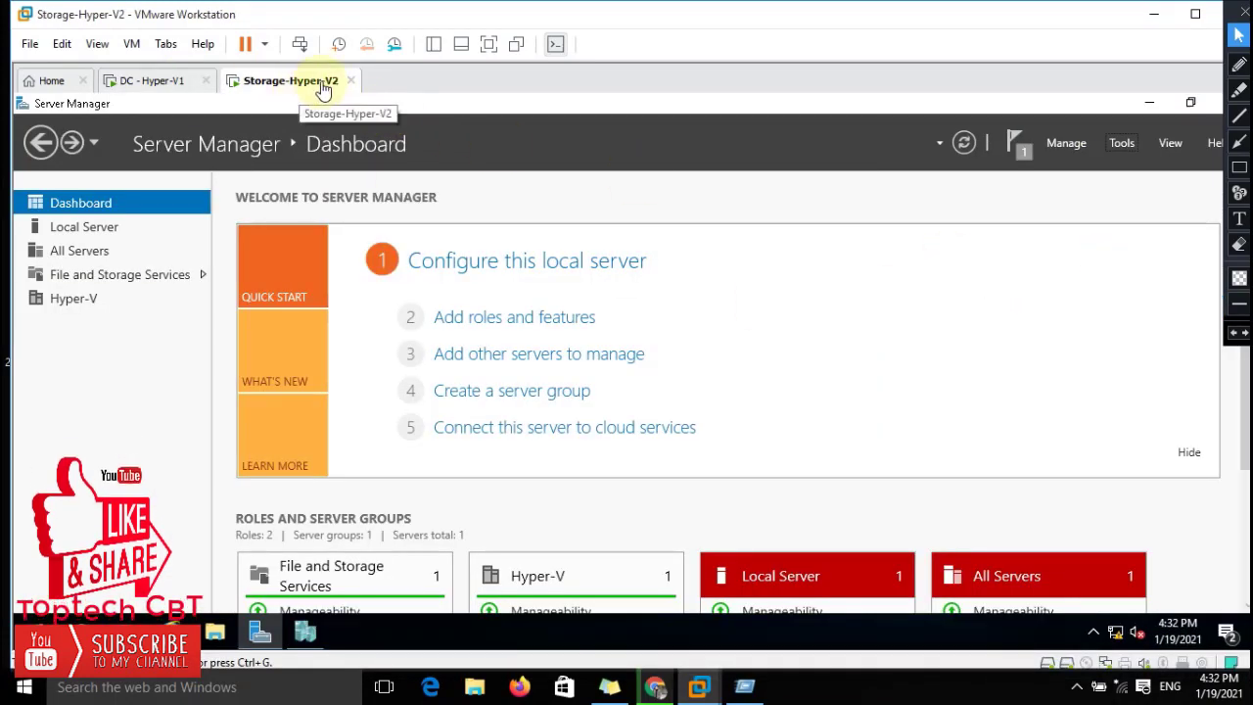
click(1069, 145)
click(1082, 166)
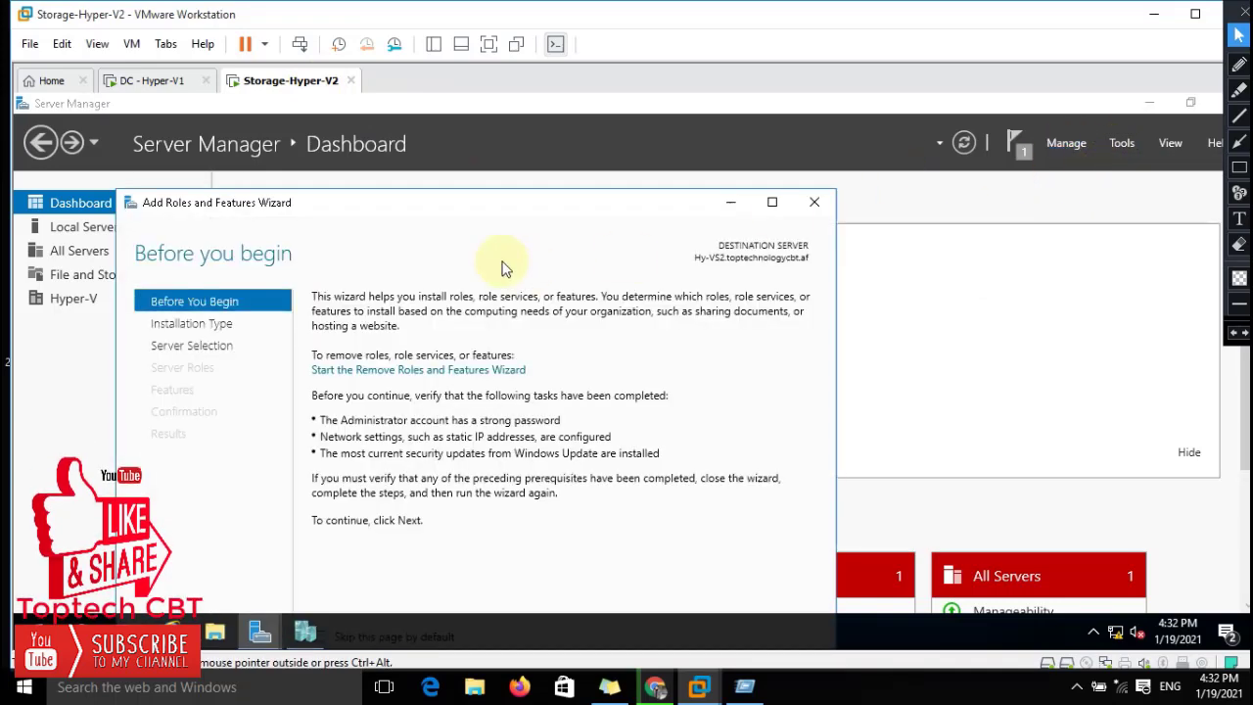
drag(551, 192, 664, 134)
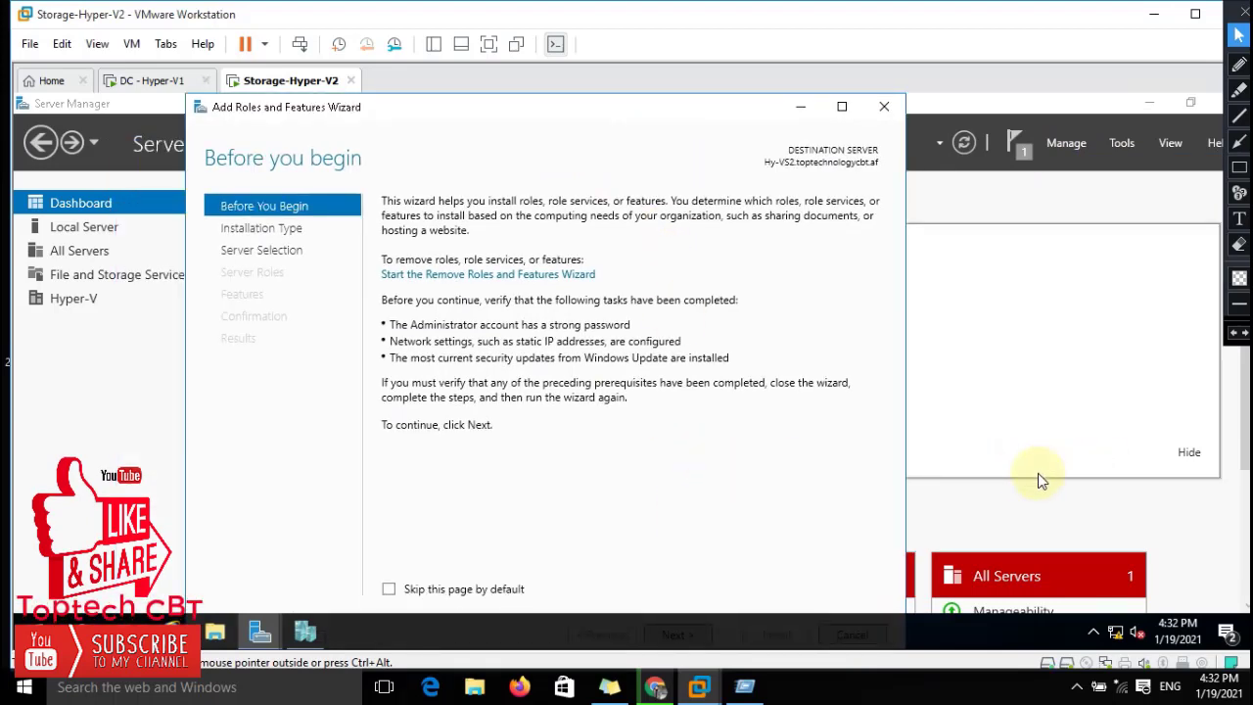
double_click(581, 101)
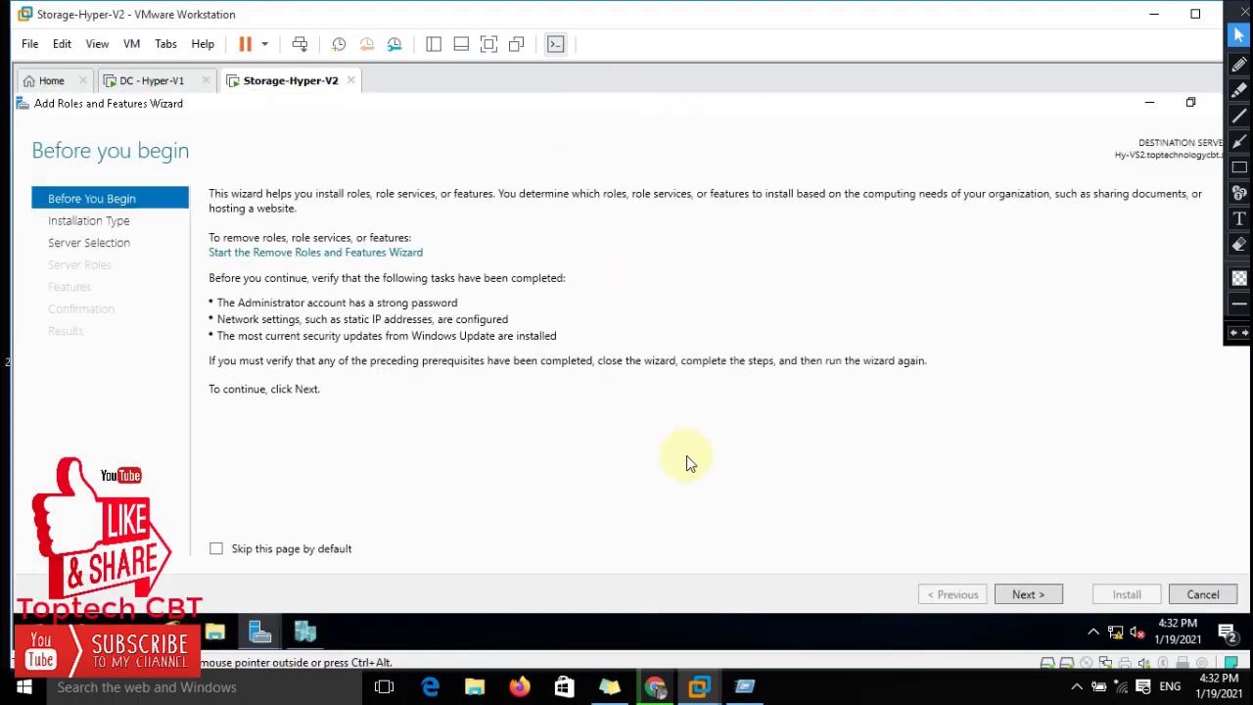
click(1023, 594)
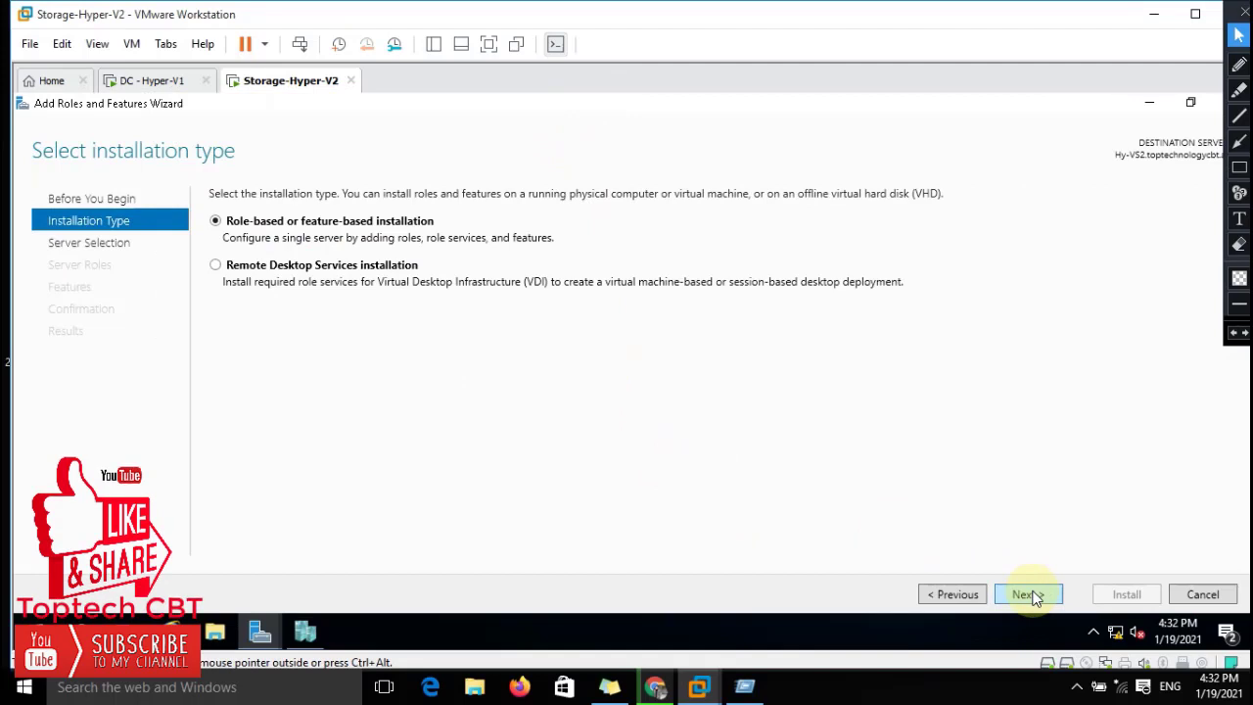
click(1028, 594)
click(1028, 595)
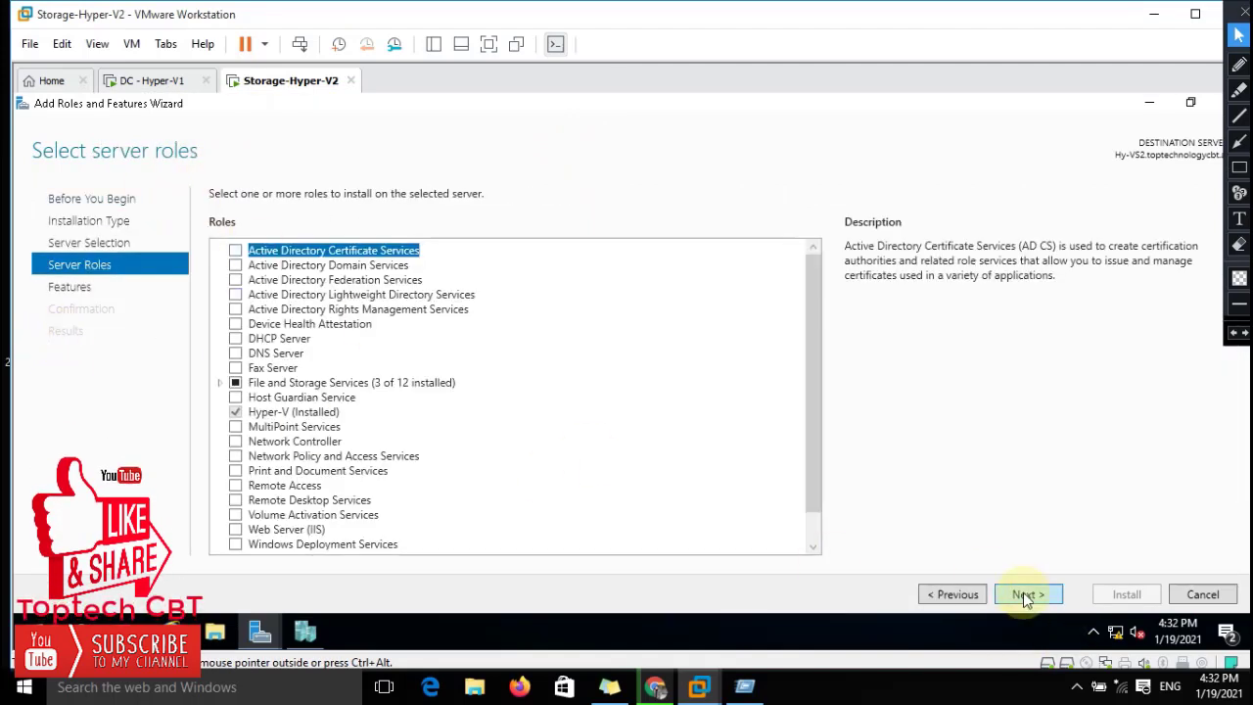
click(1026, 596)
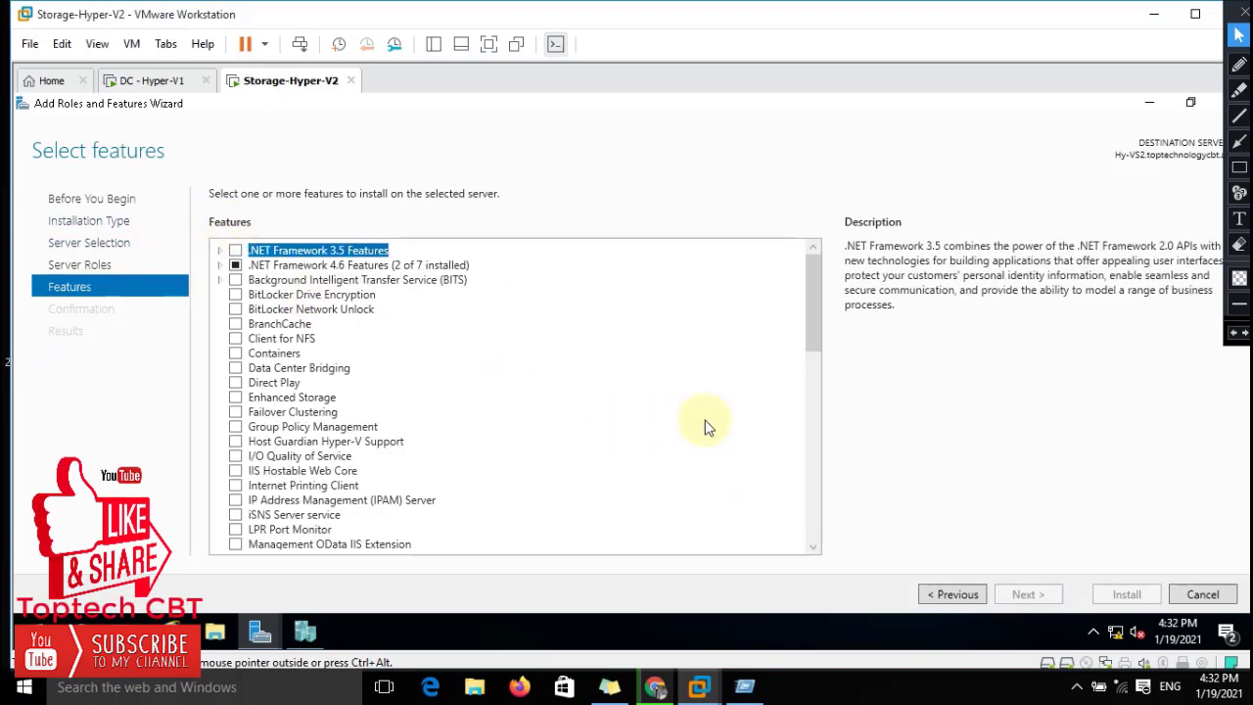
Step: Install Failover Clustering with its required management tools on Hy-VS2 and restore the wizard to a smaller window
click(236, 415)
click(690, 506)
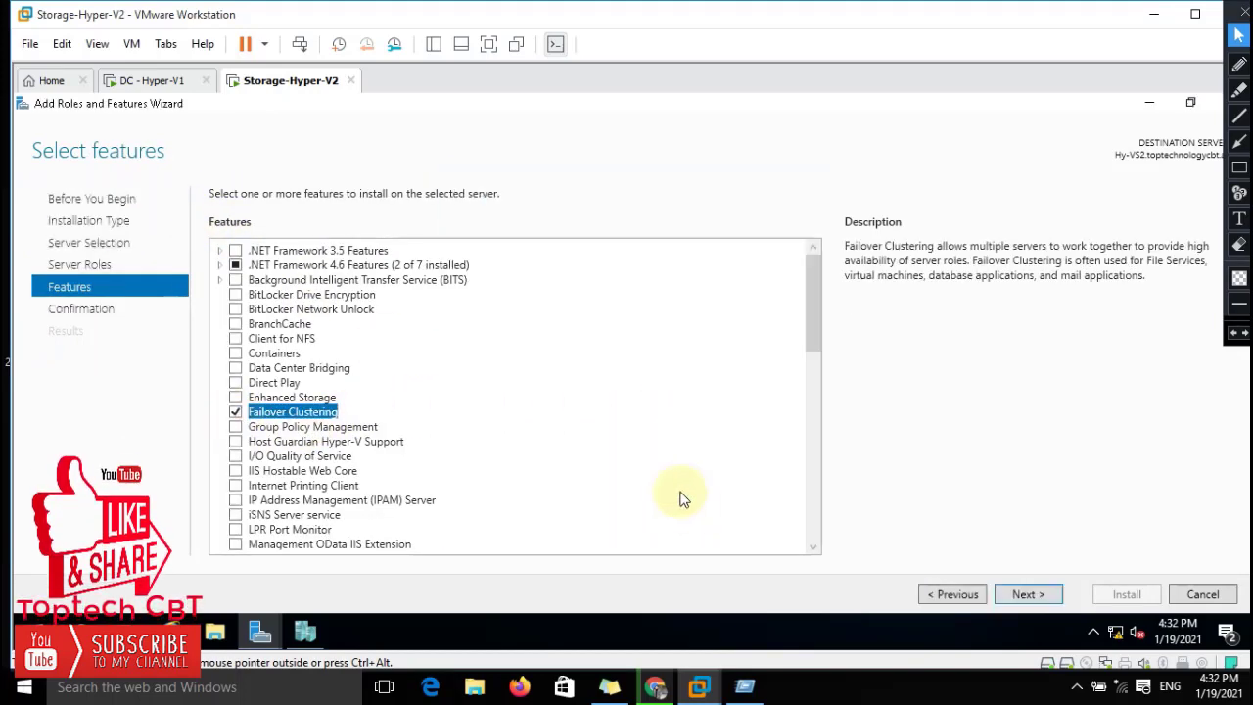
click(1030, 597)
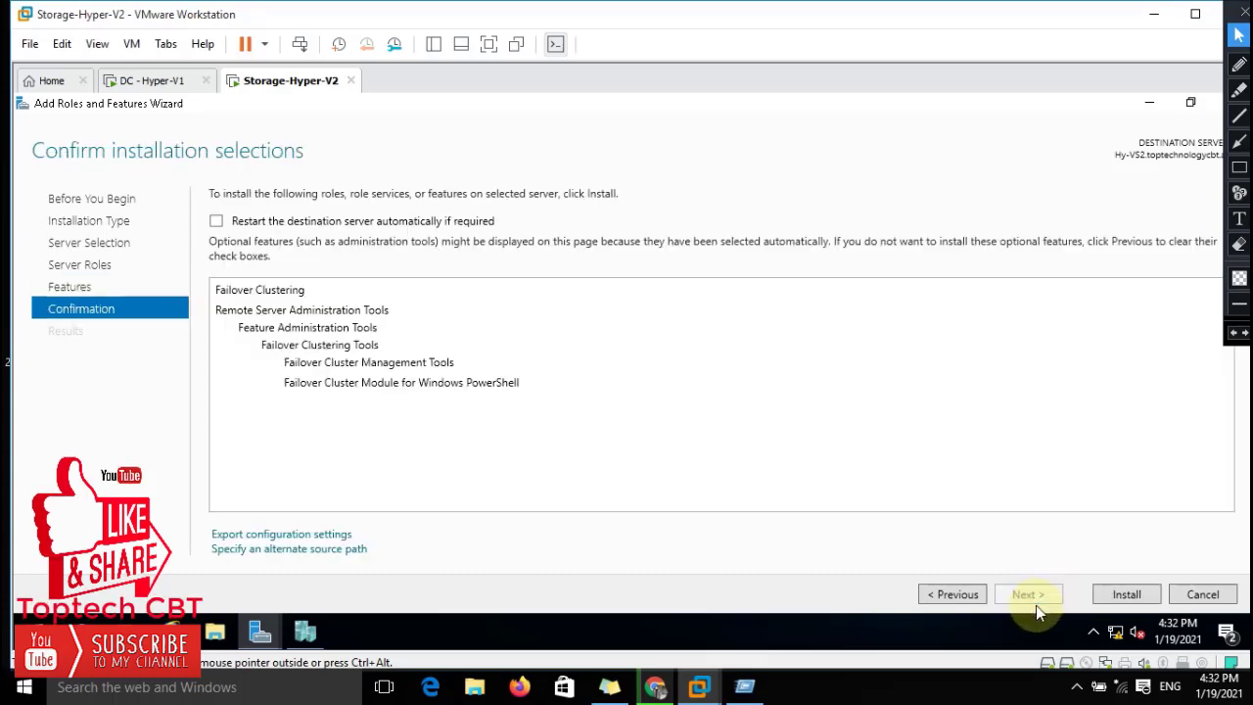
click(1127, 594)
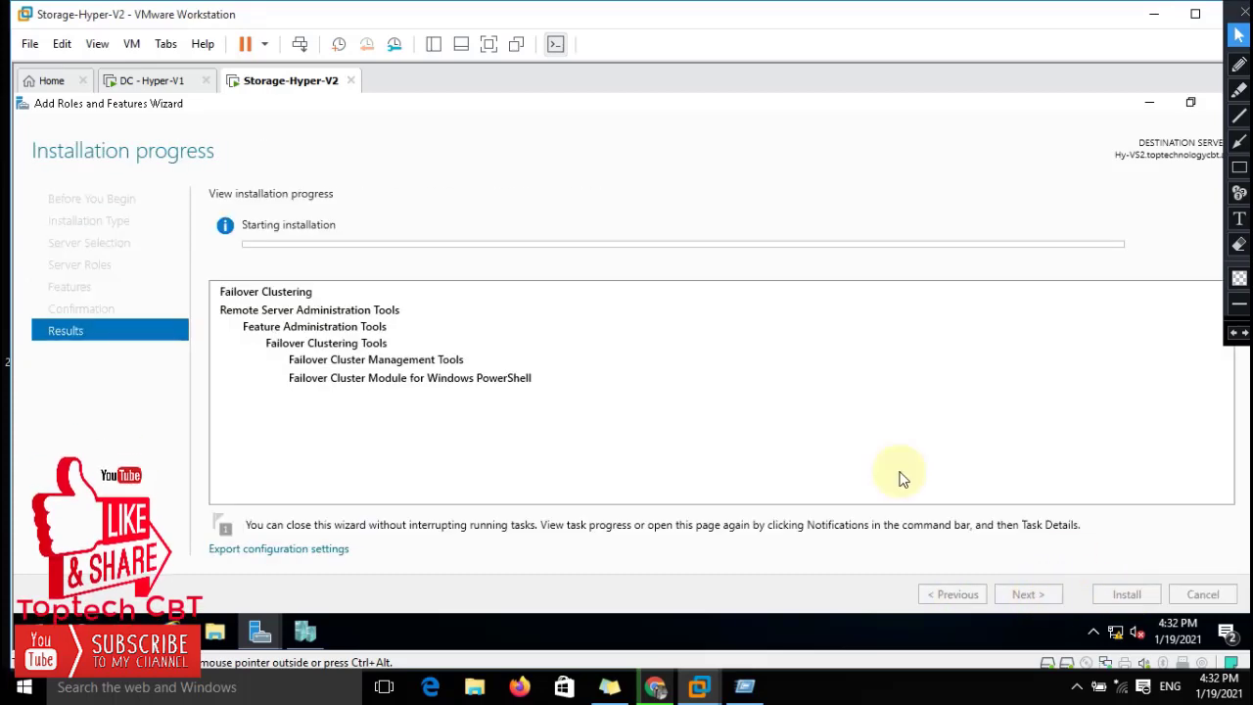
click(1190, 103)
drag(643, 112, 790, 129)
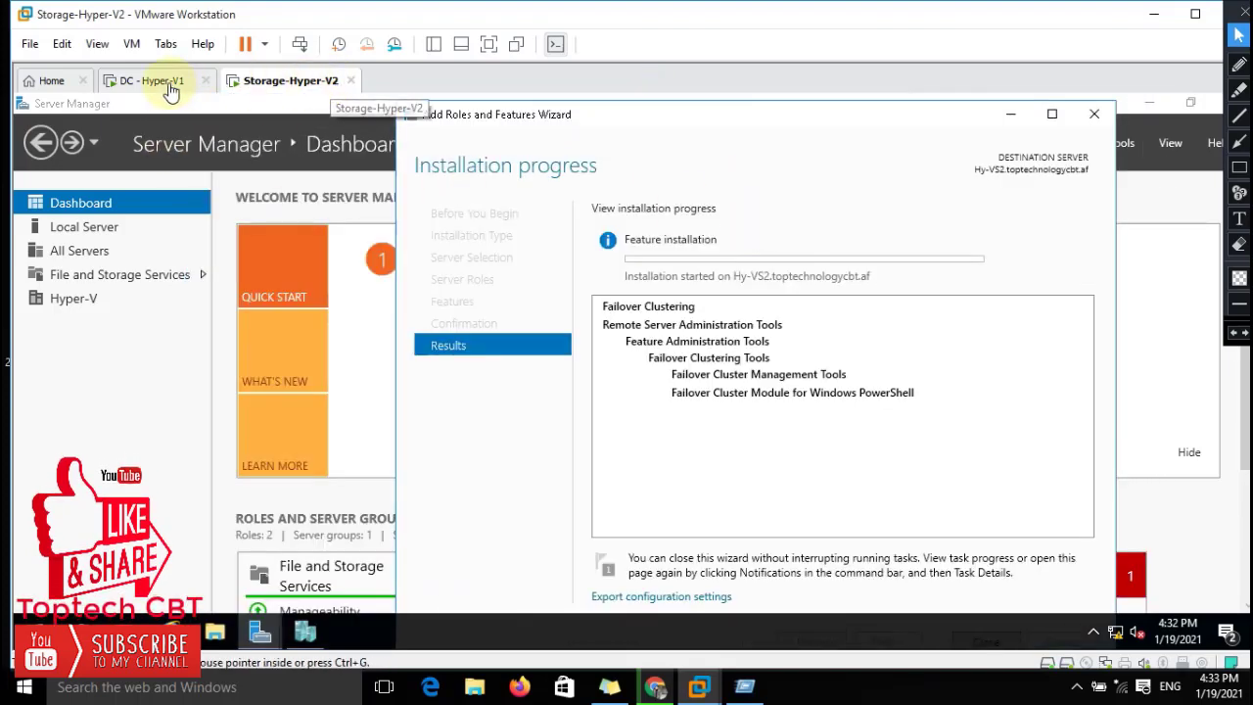
Step: Check the feature installations on both virtual machines and close their Add Roles and Features wizards
click(164, 82)
click(284, 82)
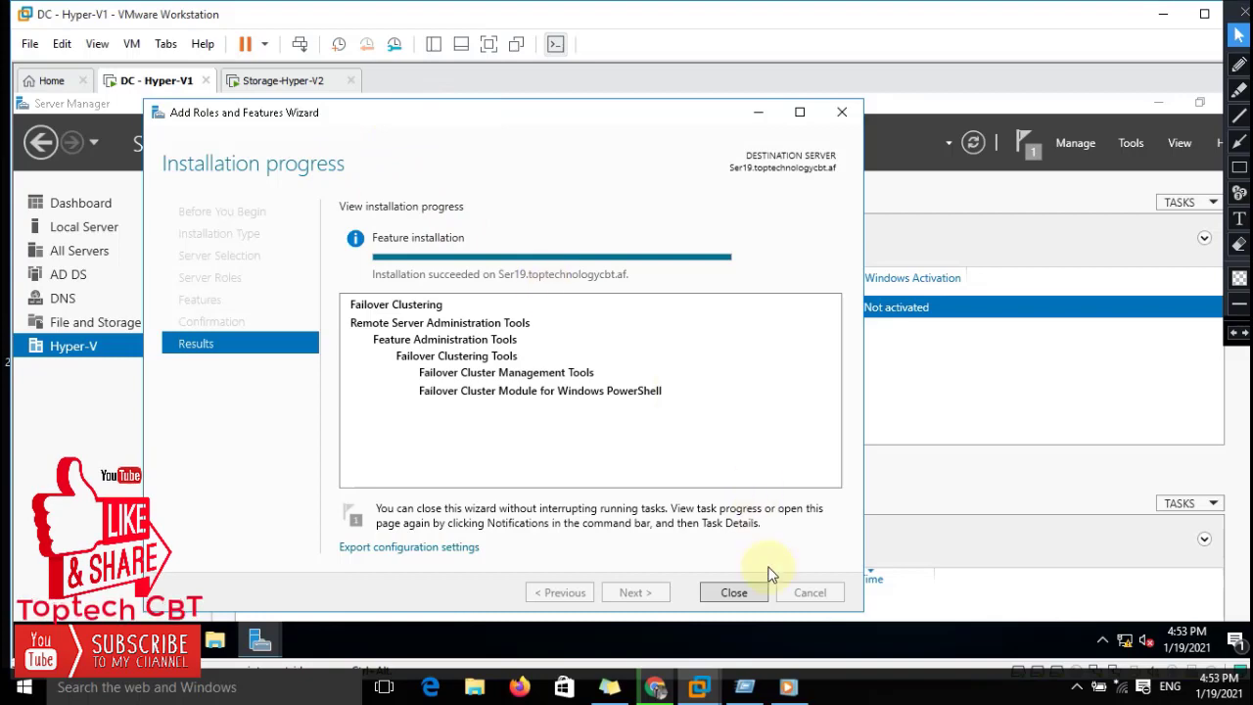
click(734, 593)
click(275, 81)
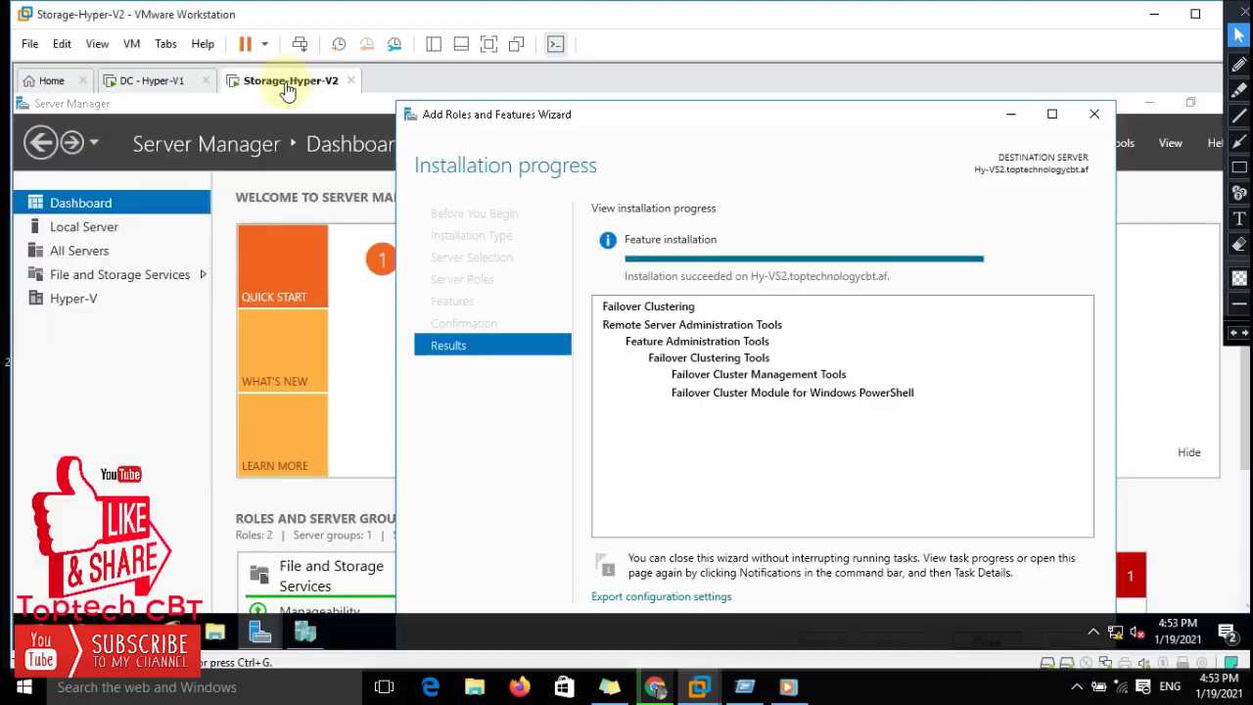
click(1095, 116)
Step: Switch to DC - Hyper-V1, open Failover Cluster Manager and maximize its window
click(162, 82)
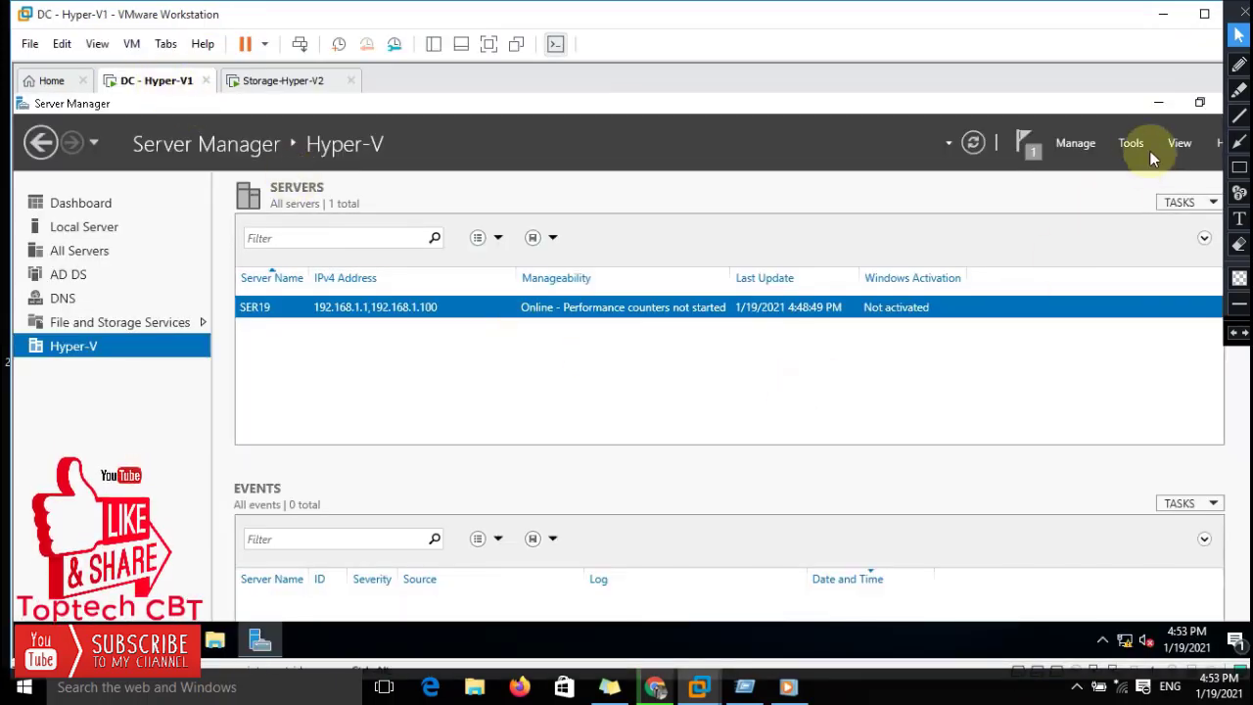
click(1136, 145)
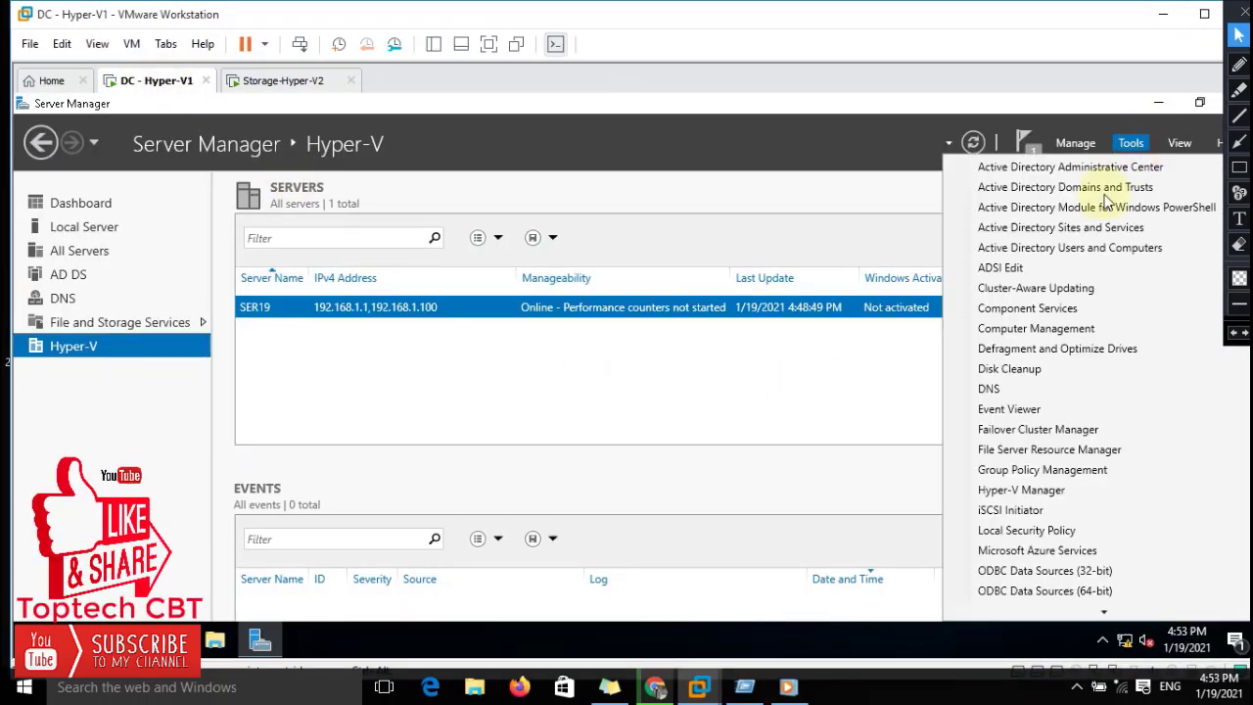
click(1057, 431)
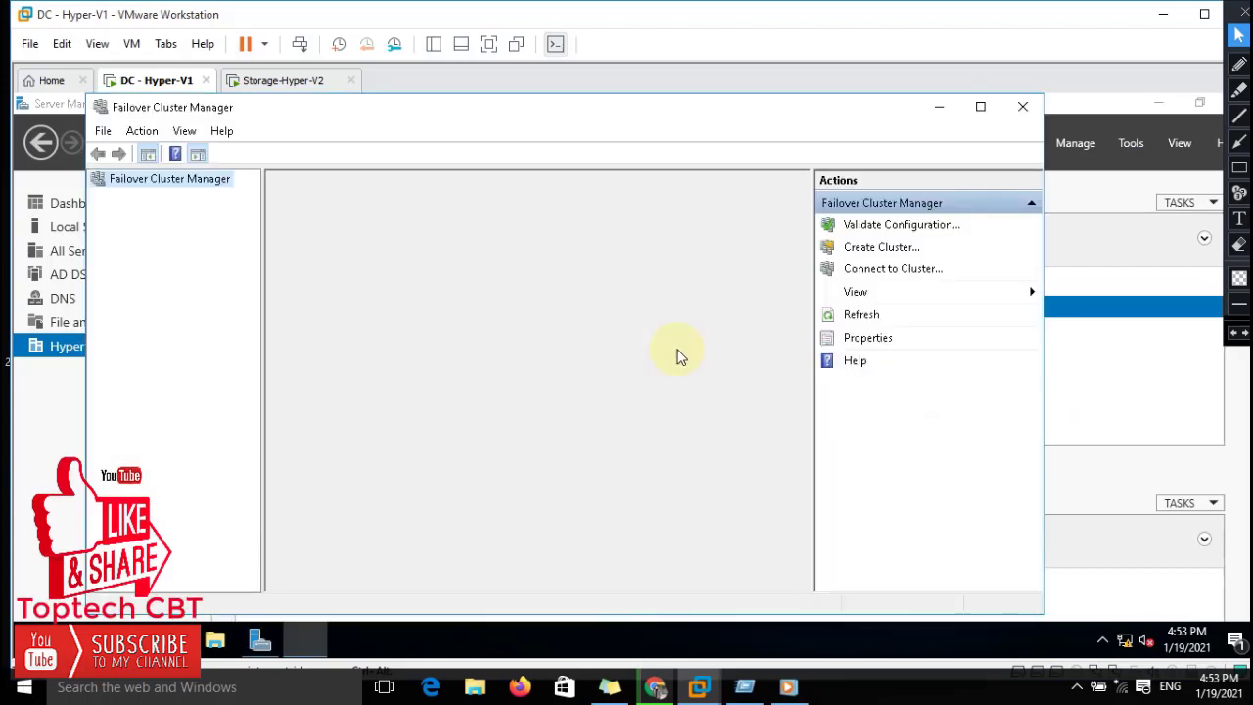
click(981, 108)
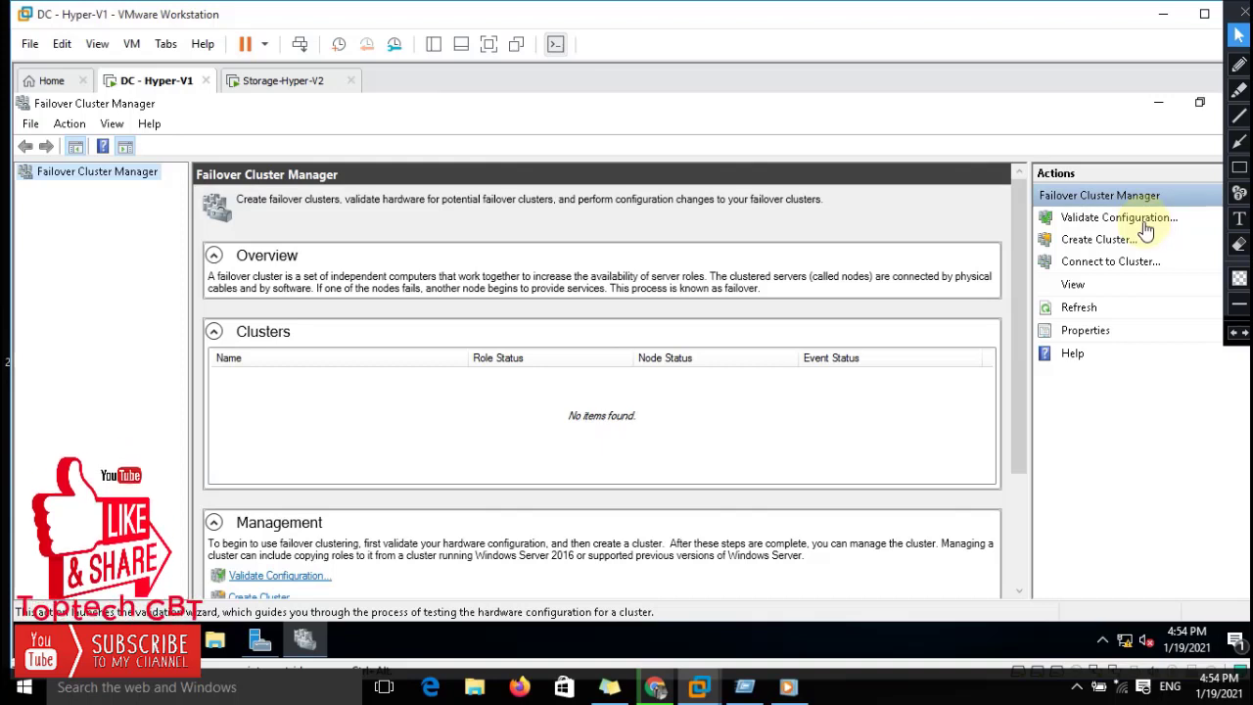
Step: Start creating a new cluster and advance the wizard to server selection
click(1098, 242)
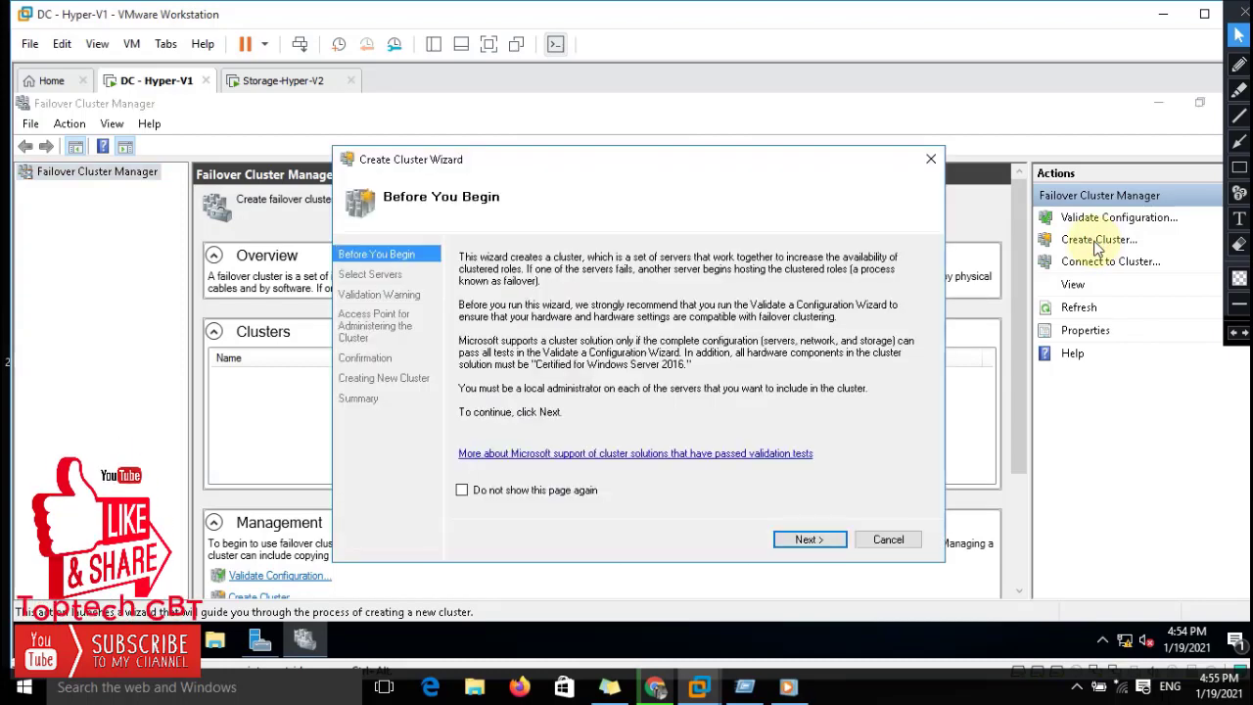
mouse_move(725, 170)
mouse_down()
mouse_move(750, 153)
mouse_move(734, 150)
mouse_up()
click(821, 520)
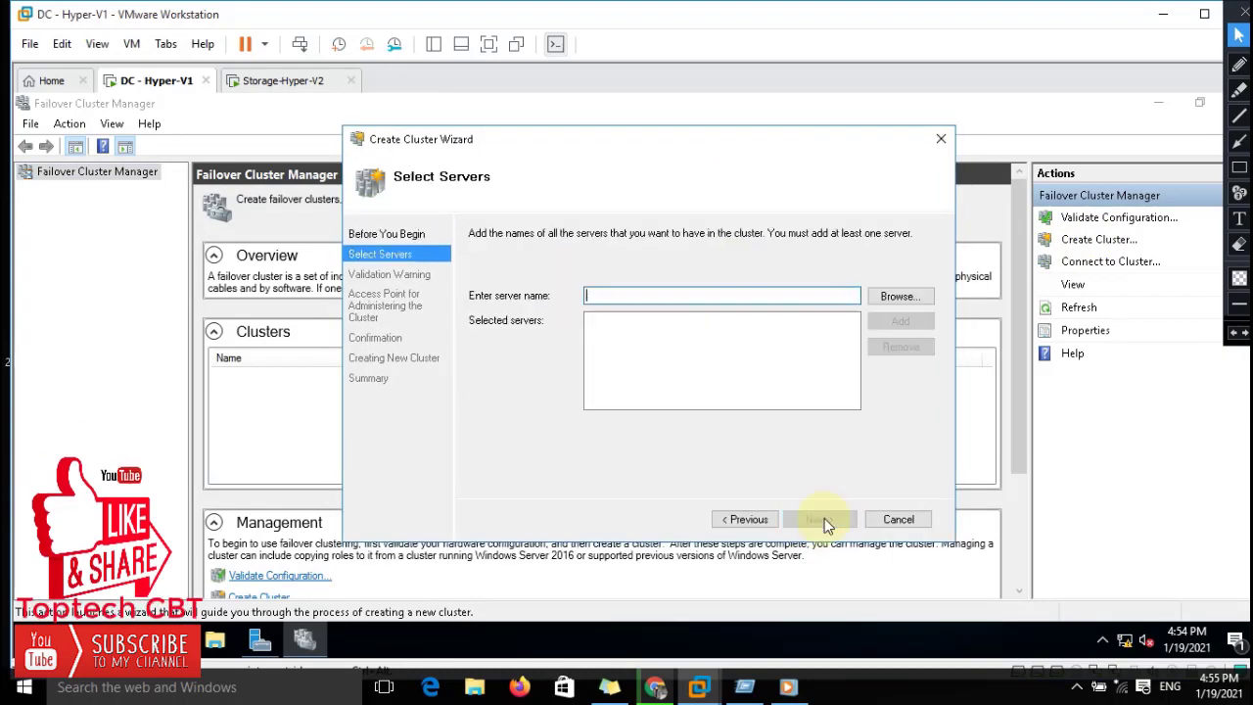
click(651, 295)
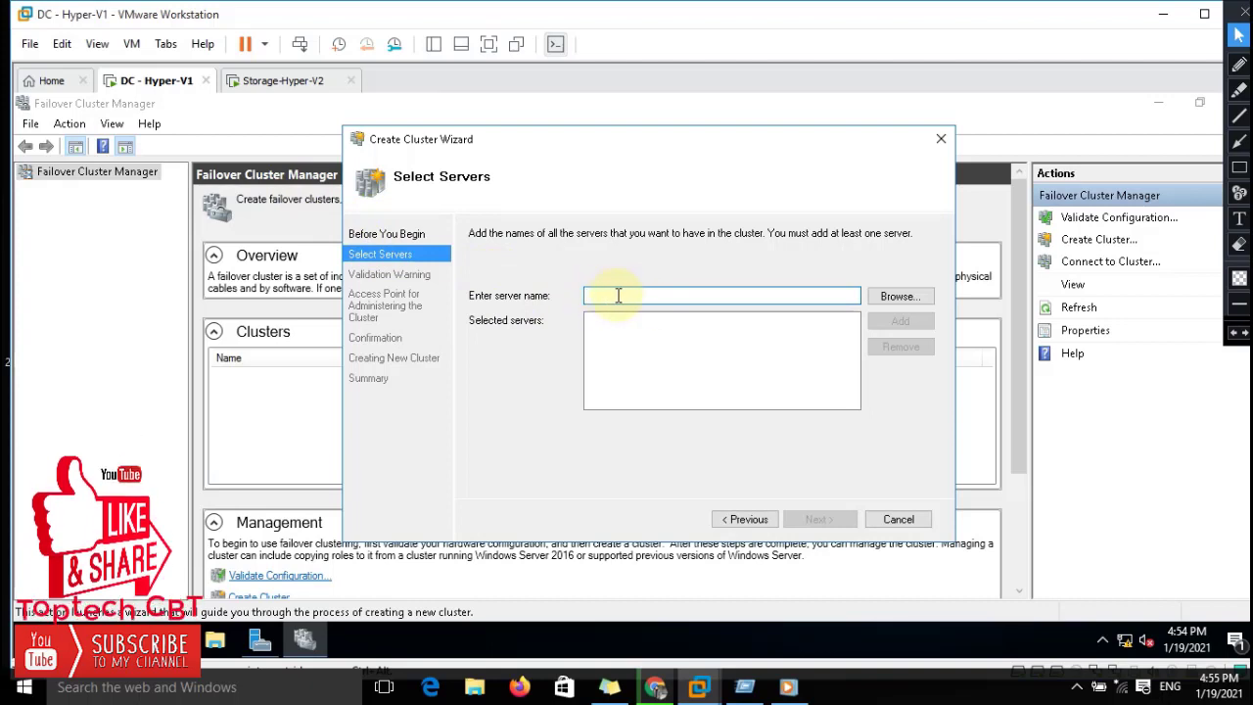
click(895, 296)
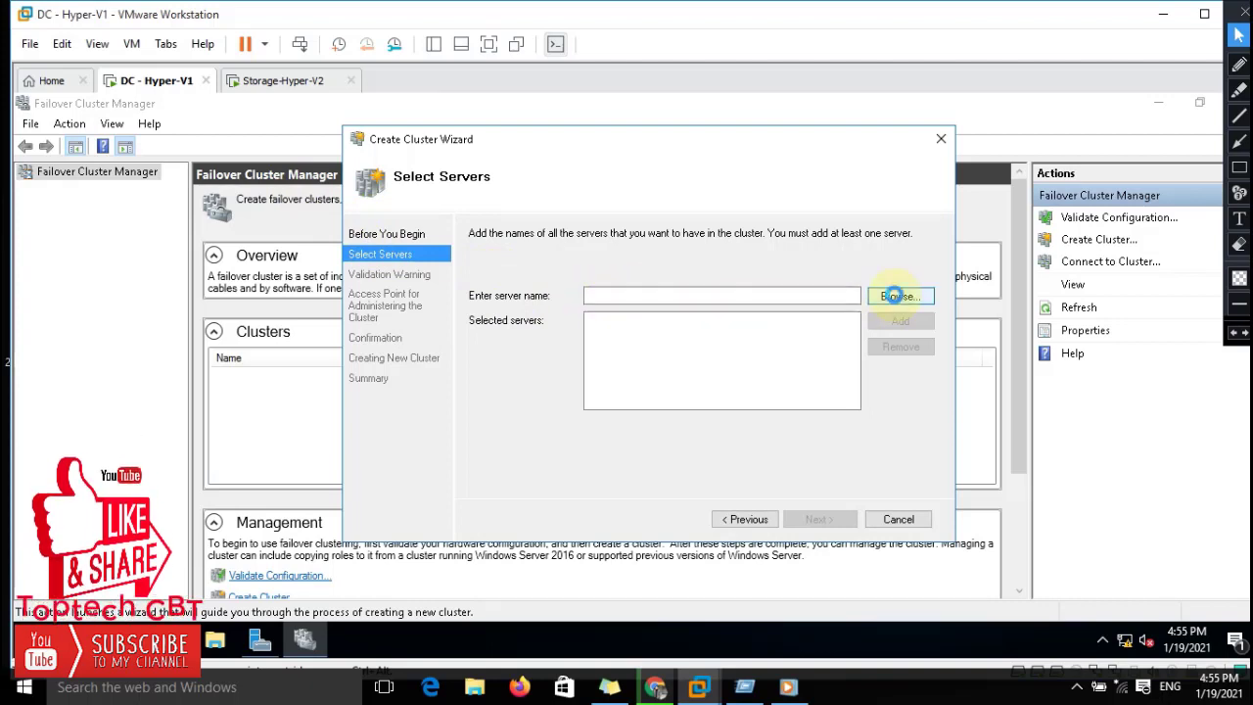
click(409, 360)
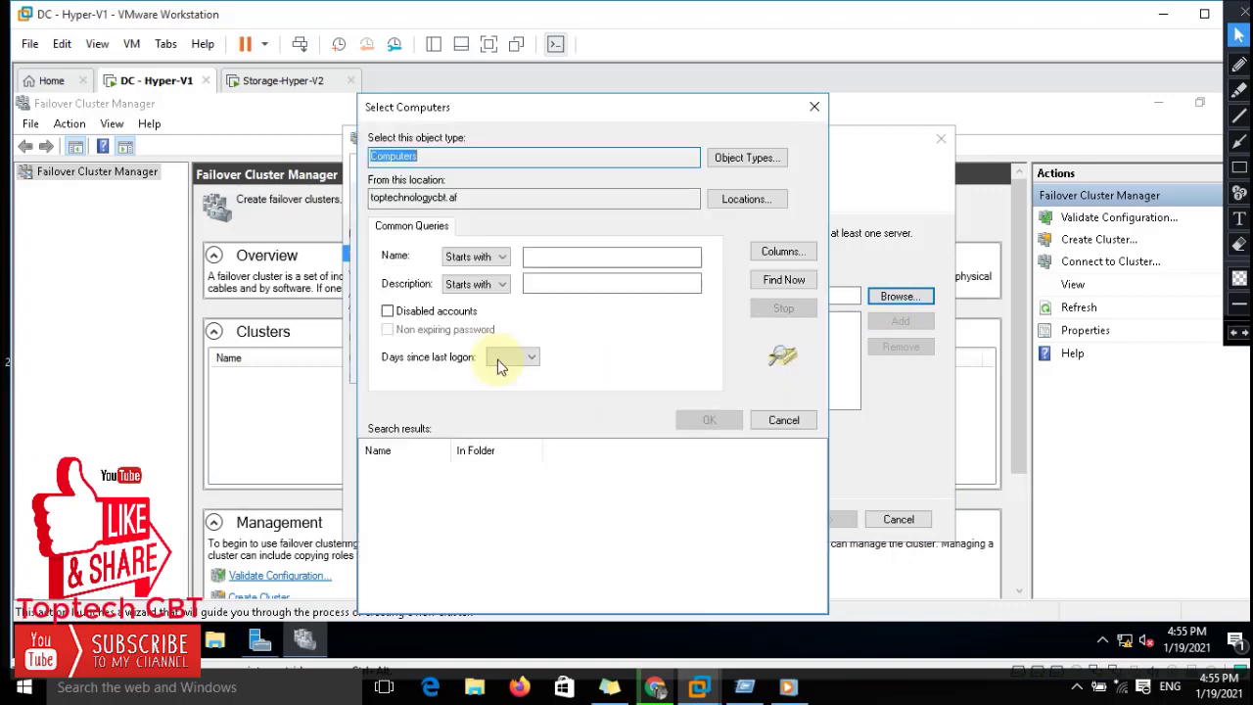
click(777, 281)
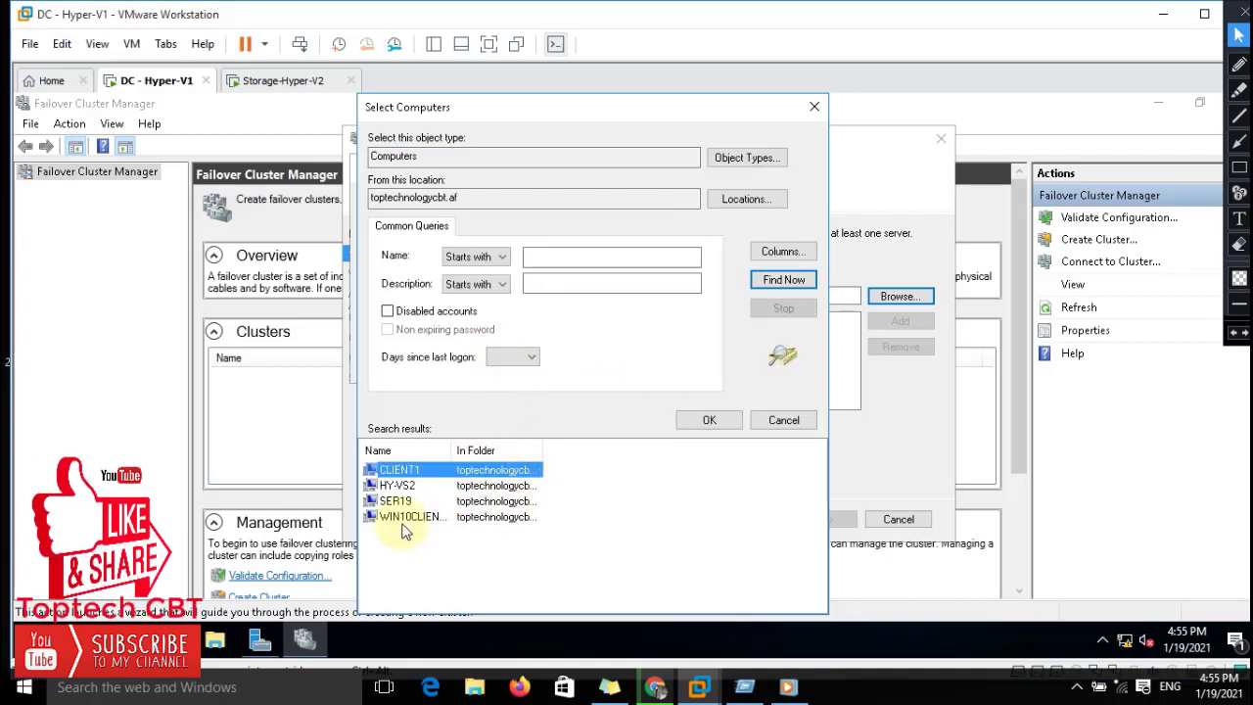
click(397, 486)
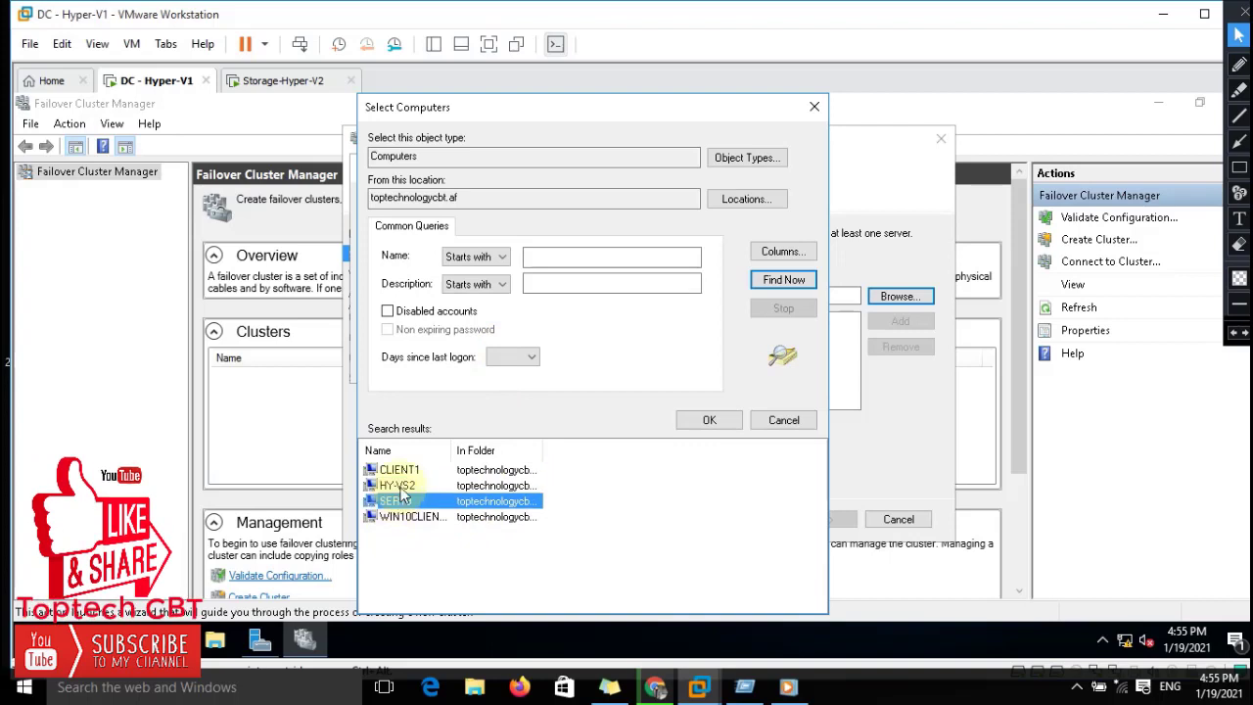
click(709, 421)
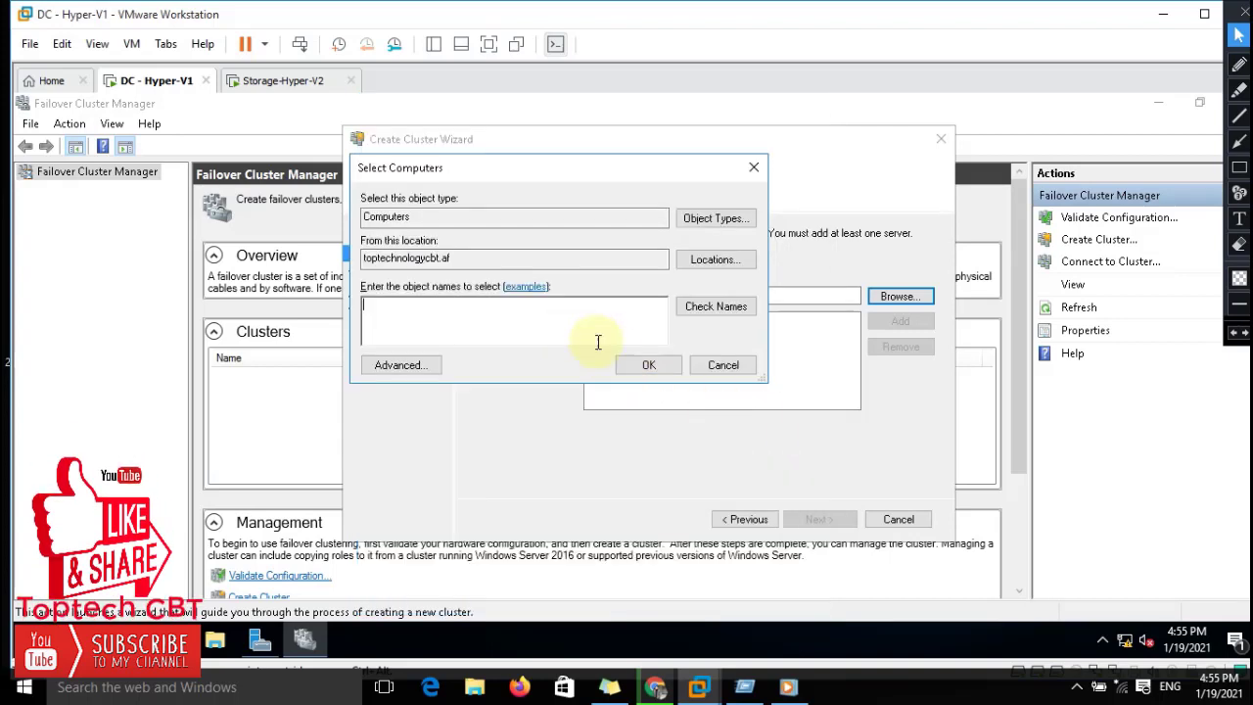
click(723, 365)
click(684, 300)
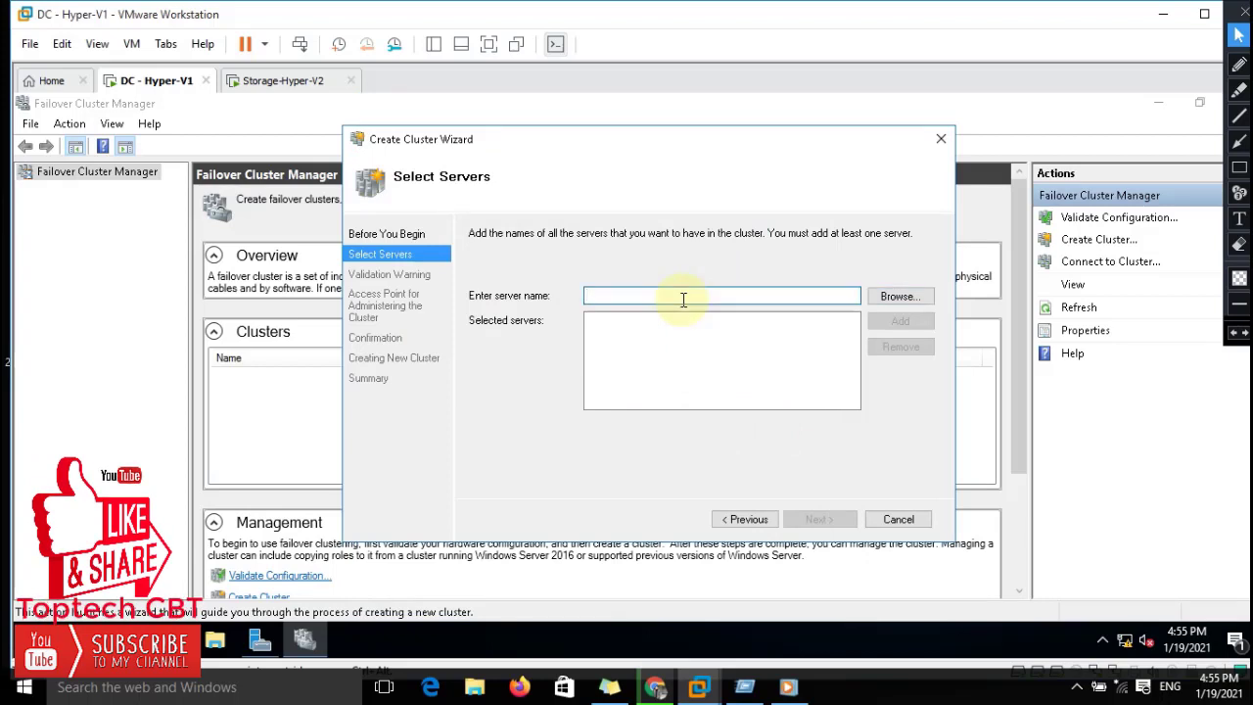
Step: Add the server at 192.168.1.1 to the selected servers of the new cluster
text(1)
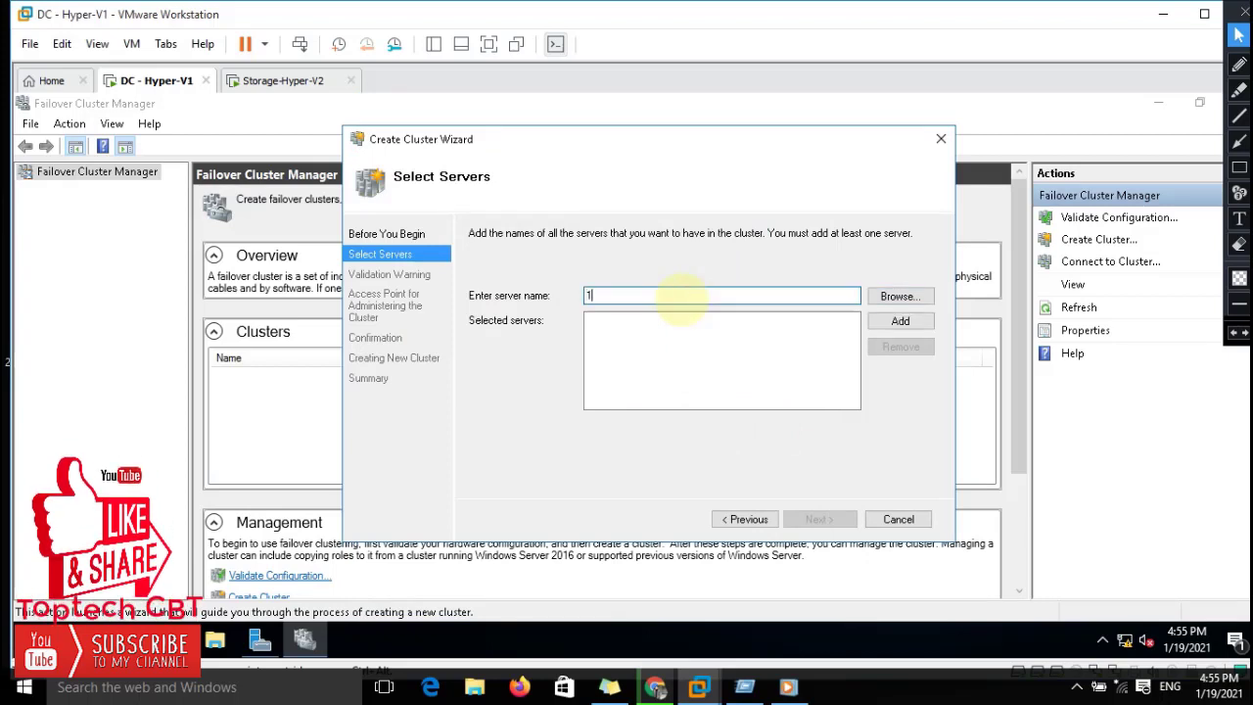
text(92.168)
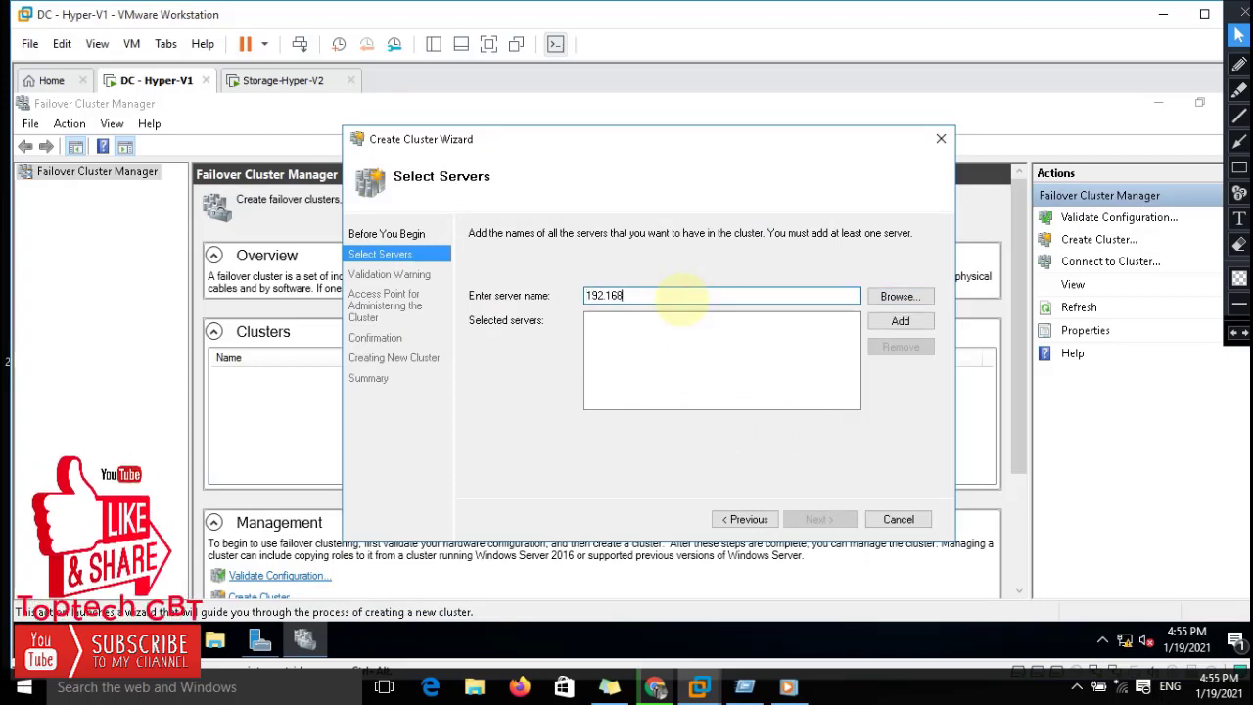
text(.1.)
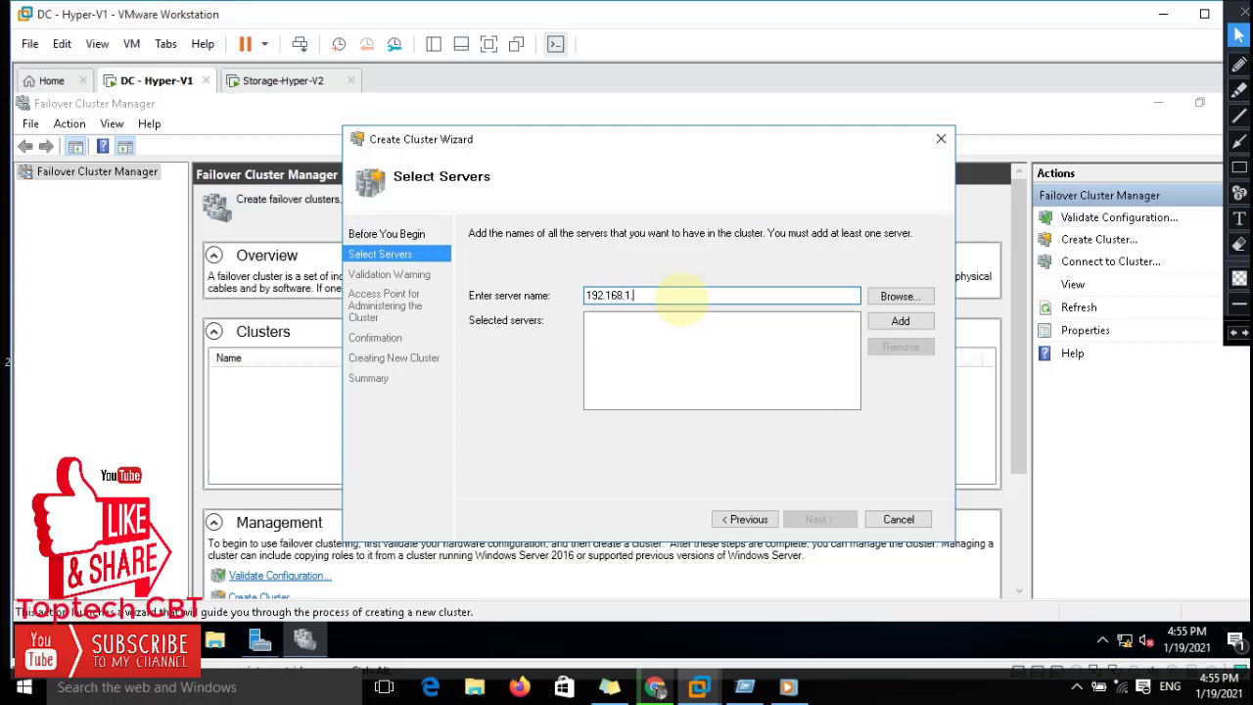
text(1)
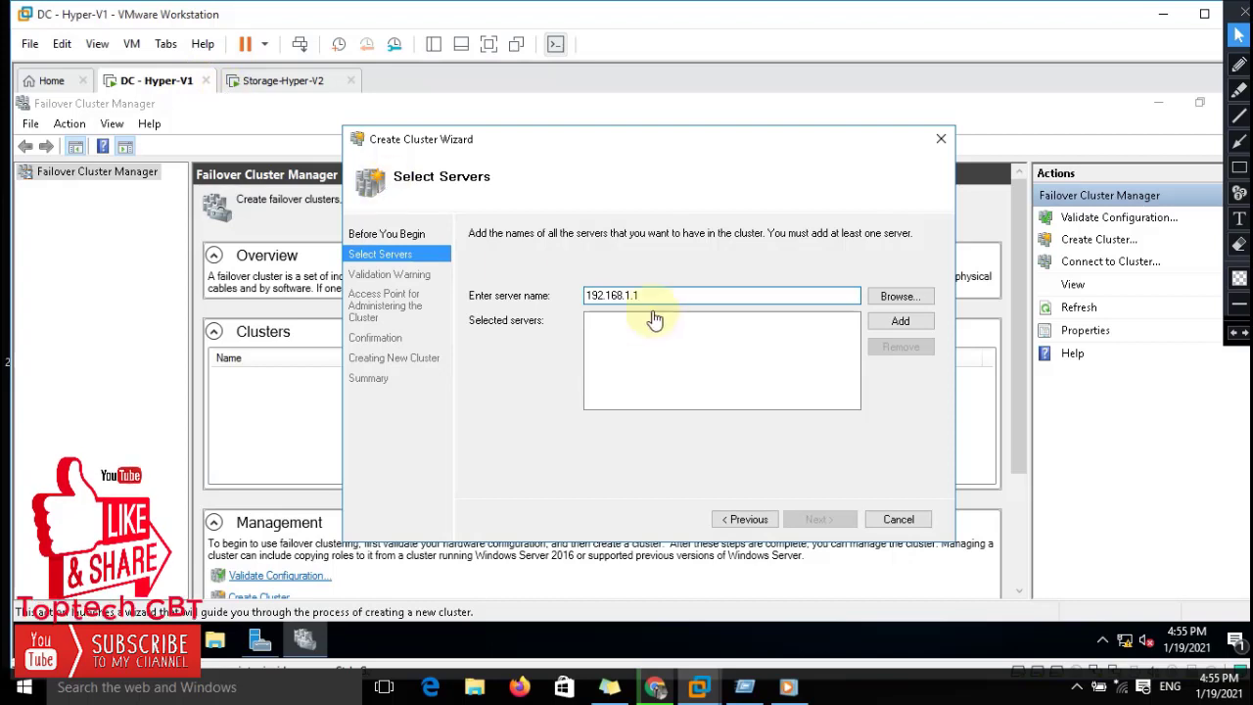
drag(685, 296, 560, 293)
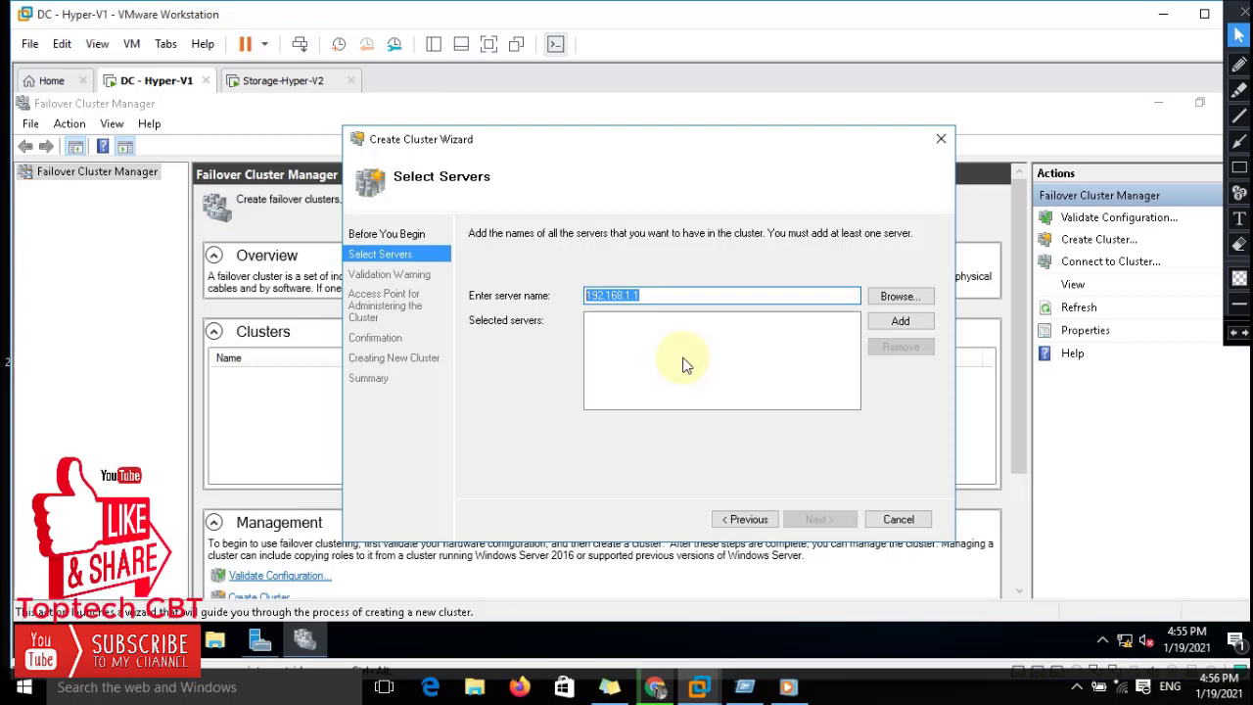
click(899, 323)
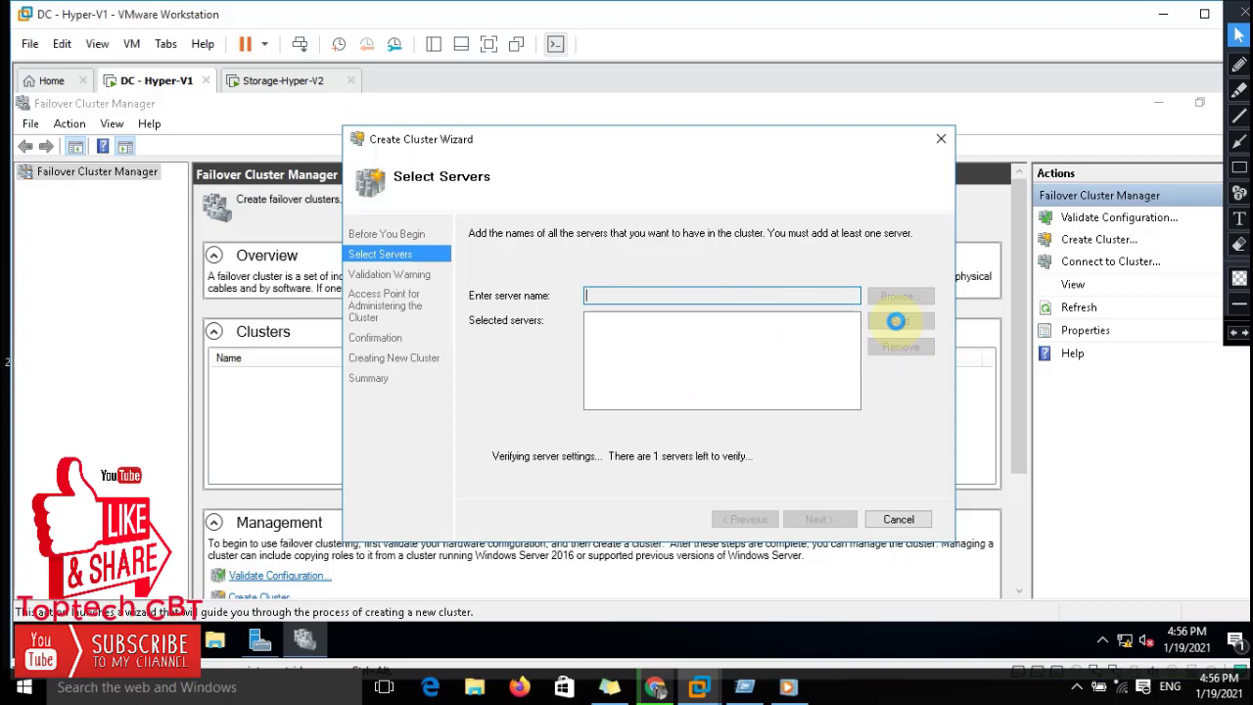
click(641, 338)
Step: Add the server at 192.168.1.2 to the new cluster's selected servers as the second node
click(612, 298)
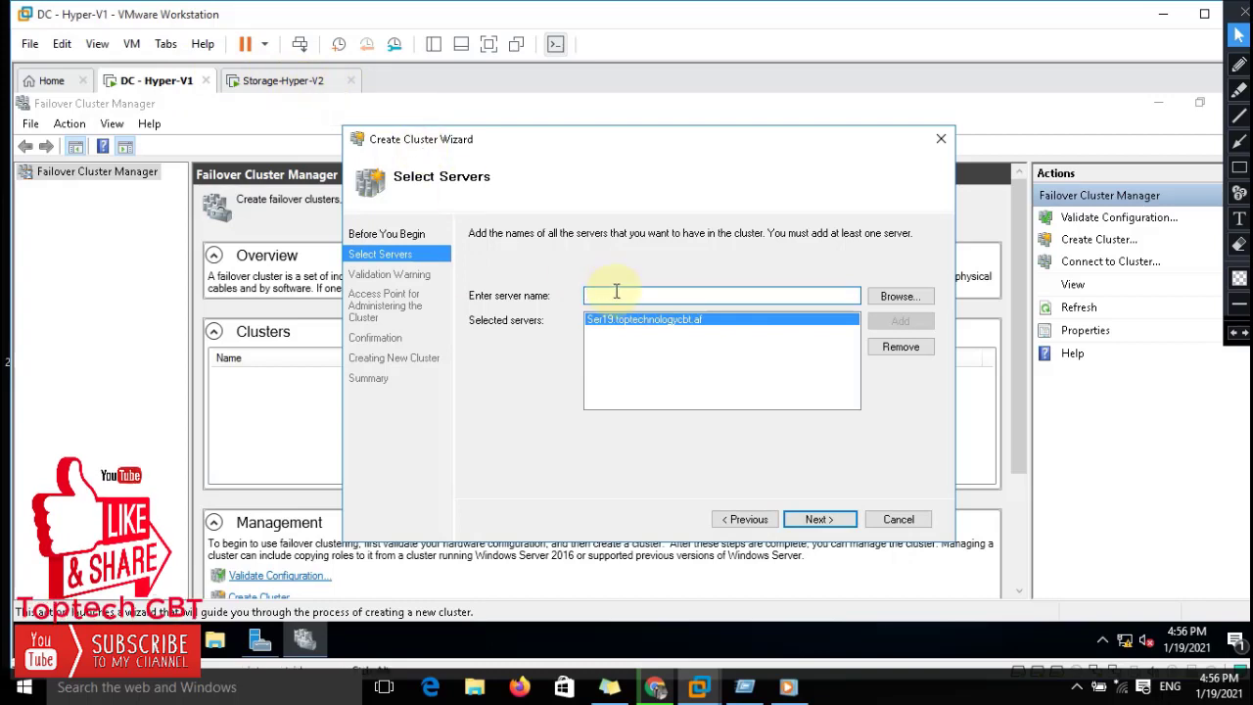
text(192)
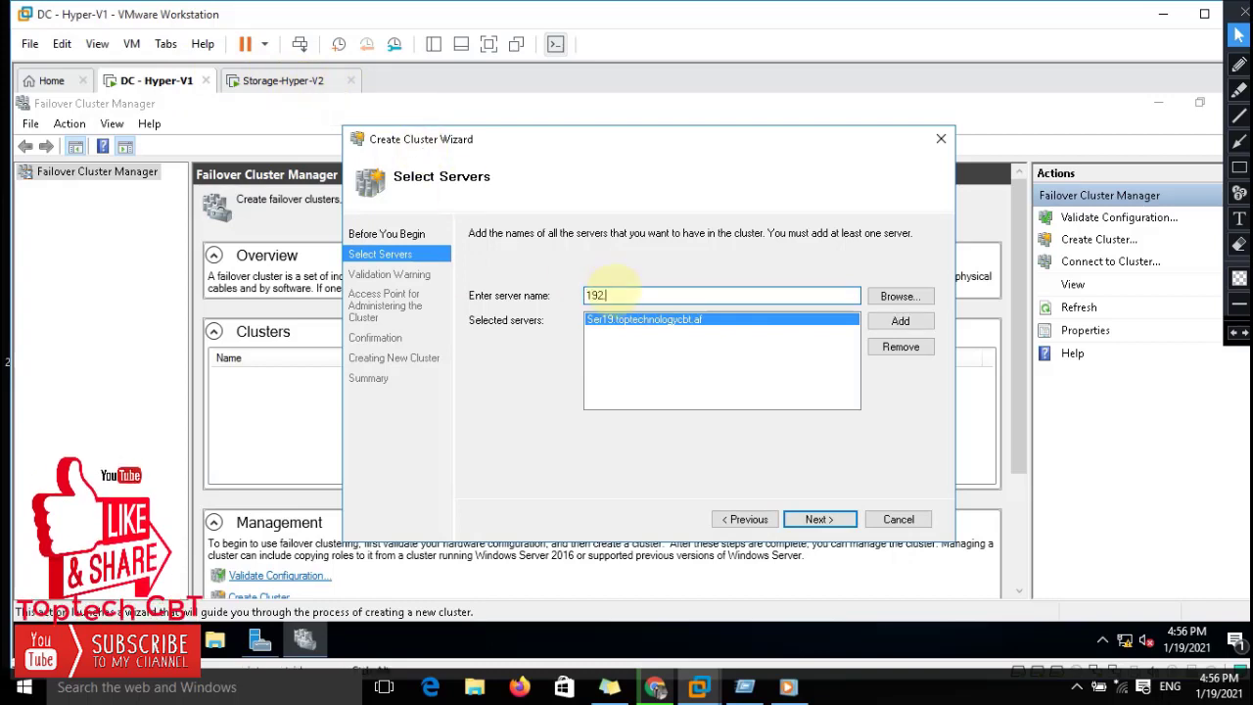
text(.168.1.)
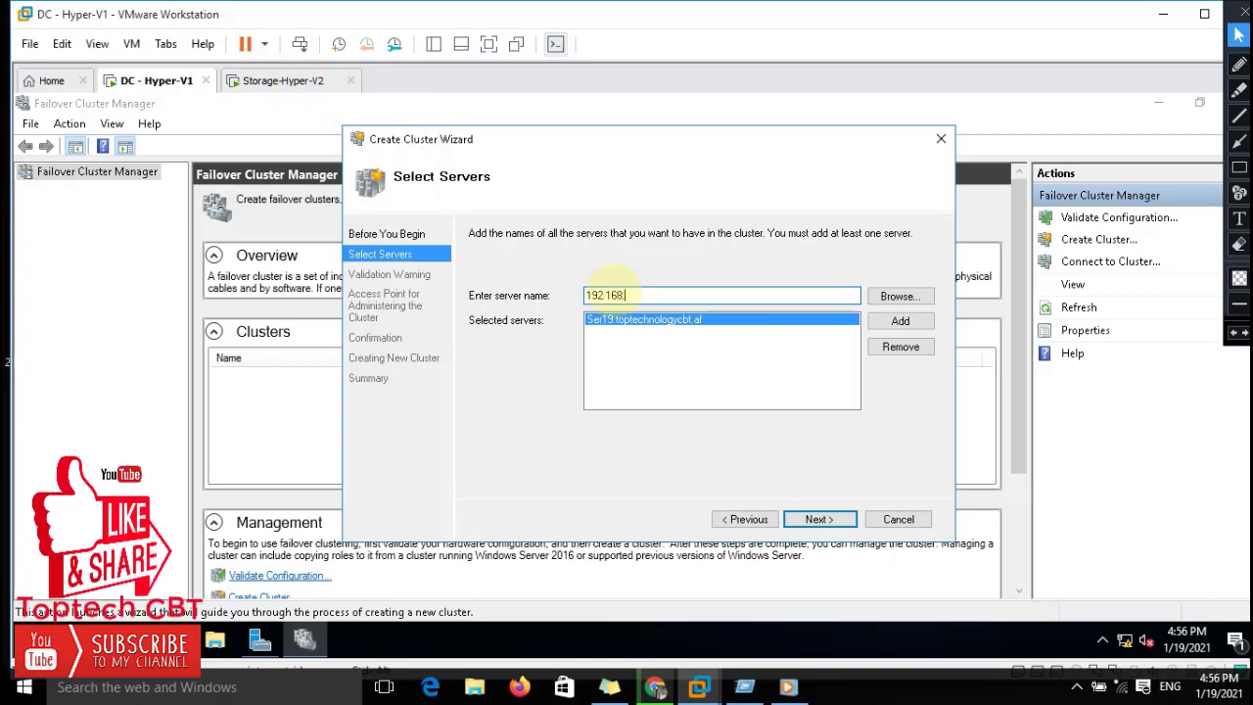
text(2)
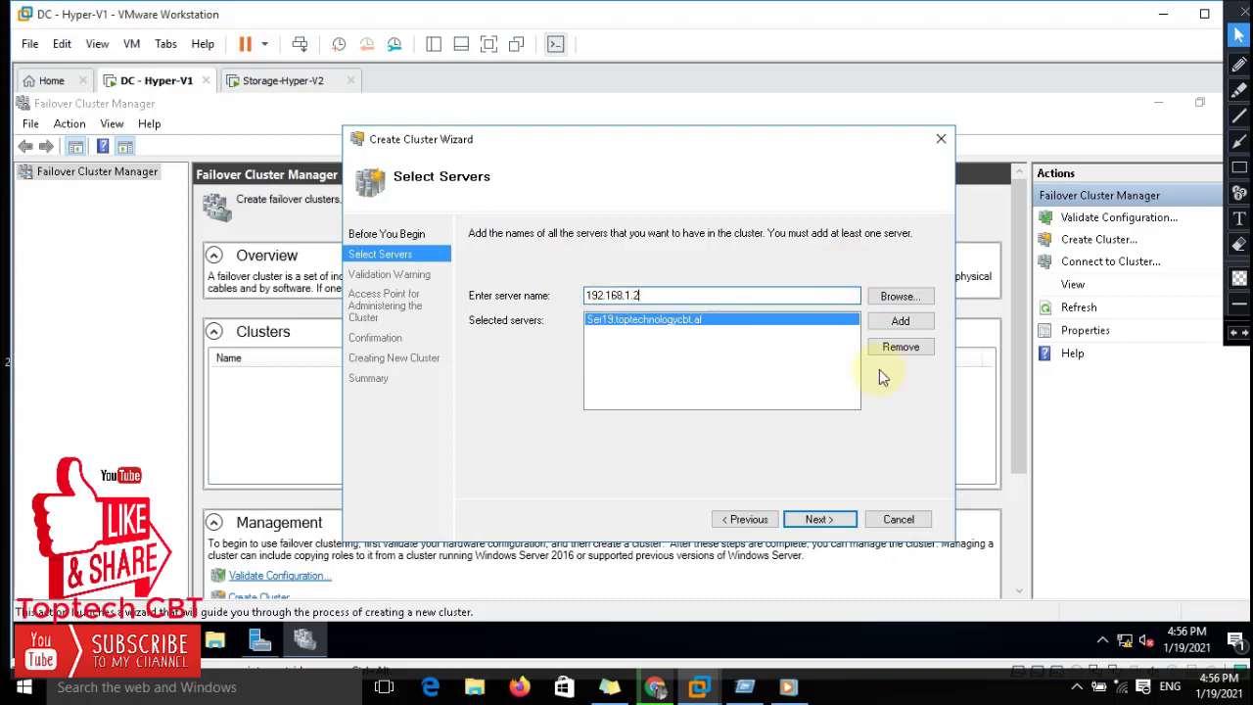
click(897, 321)
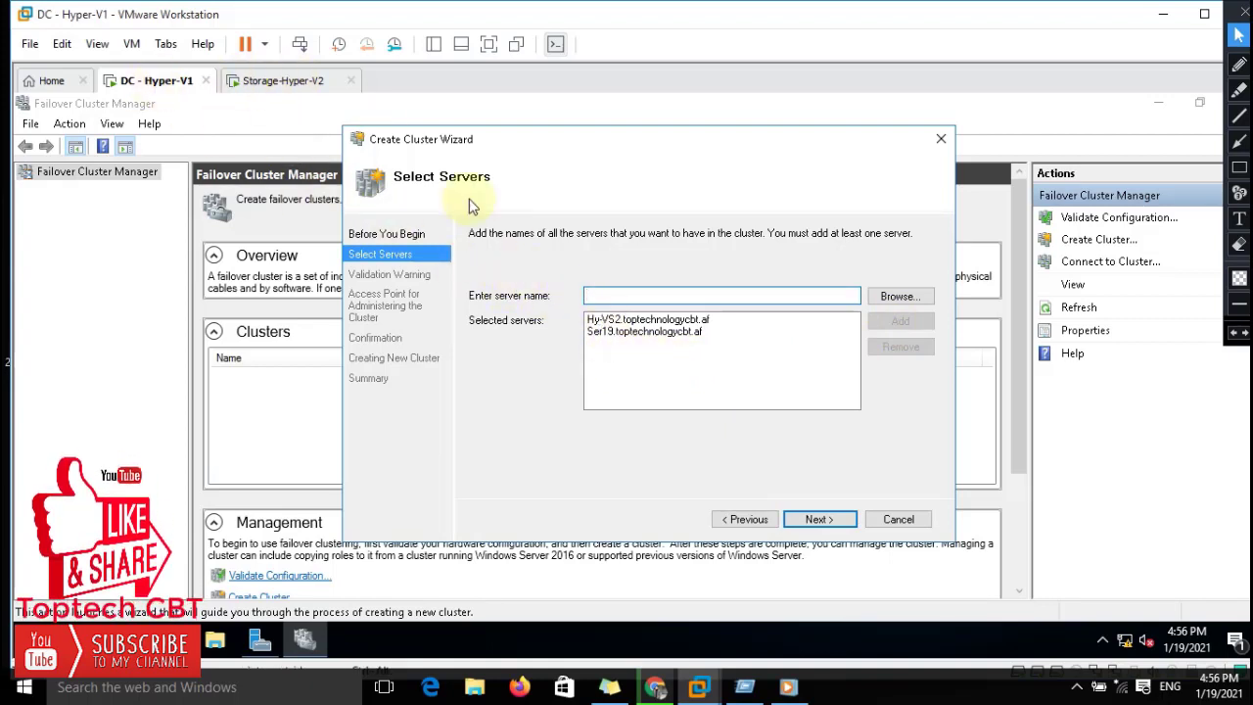
Step: Continue without running the validation tests and name the cluster Hyper-VCluster
click(818, 519)
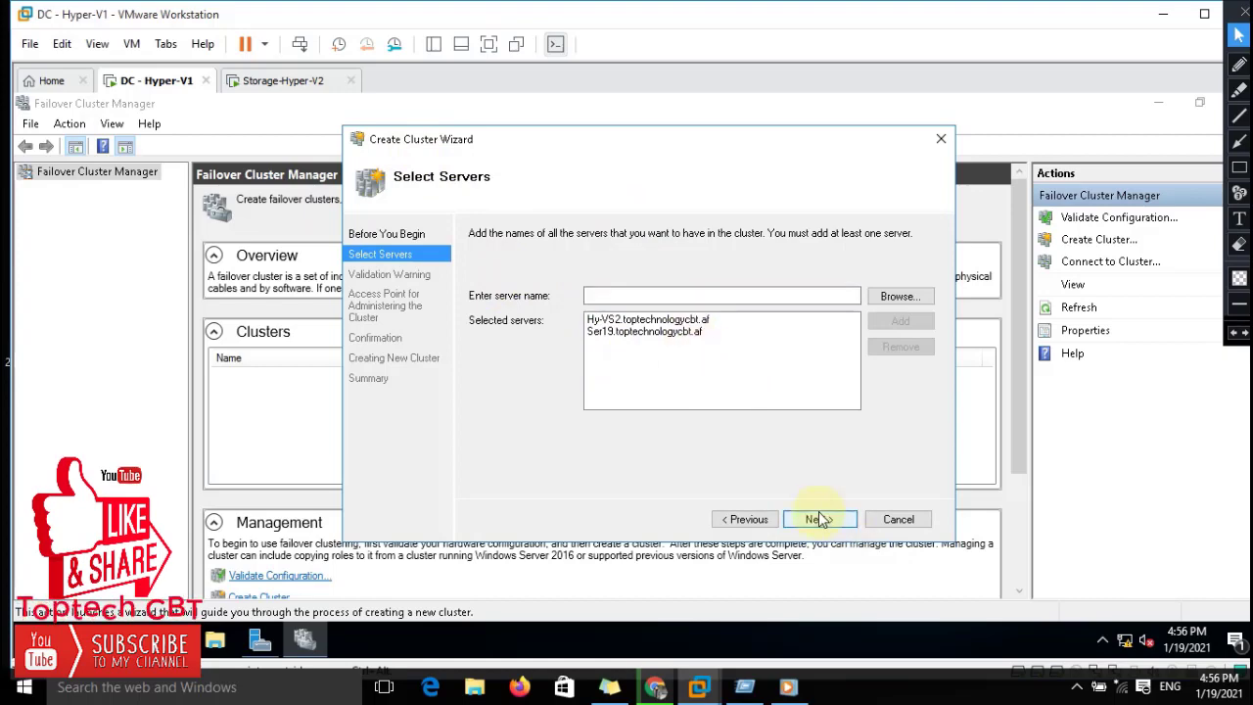
click(476, 414)
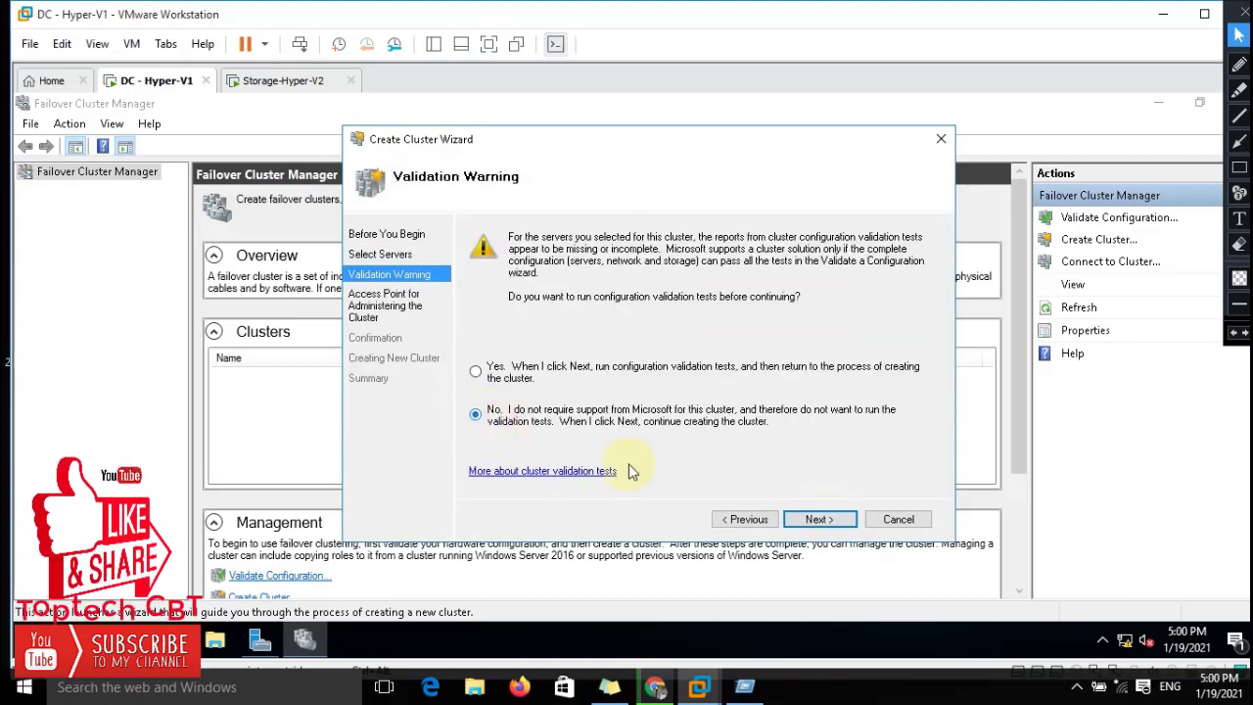
click(819, 519)
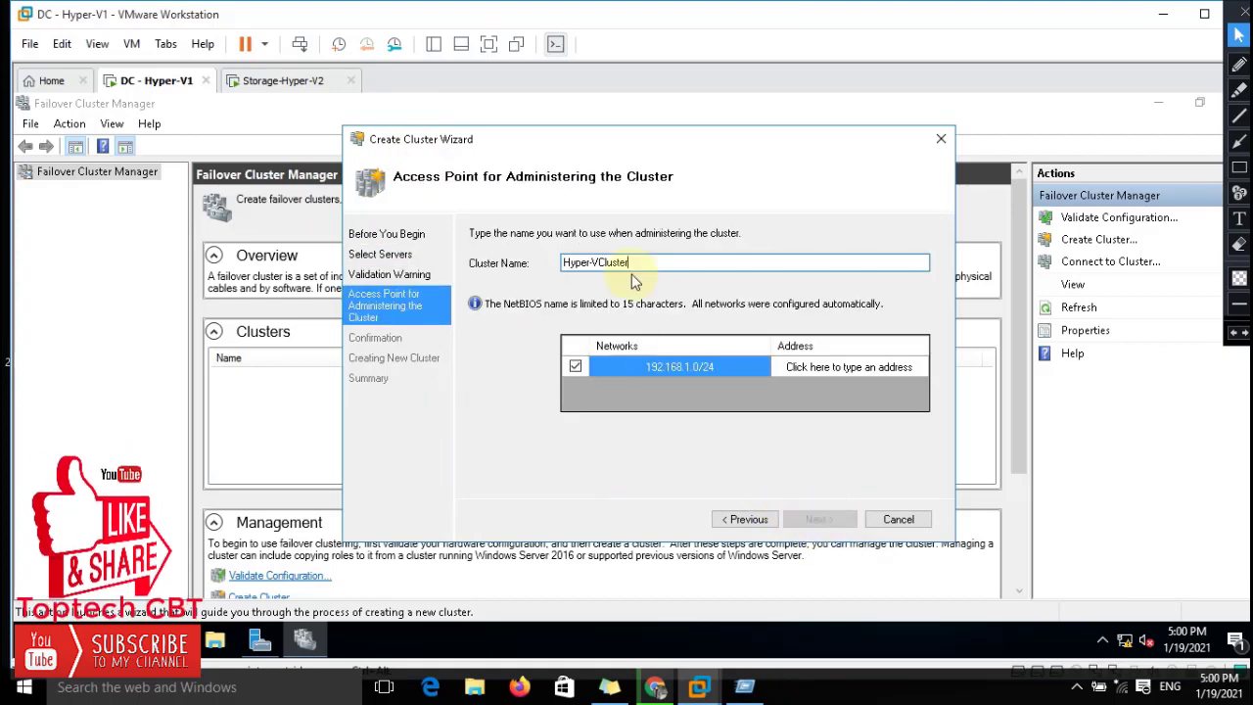
drag(640, 262, 476, 262)
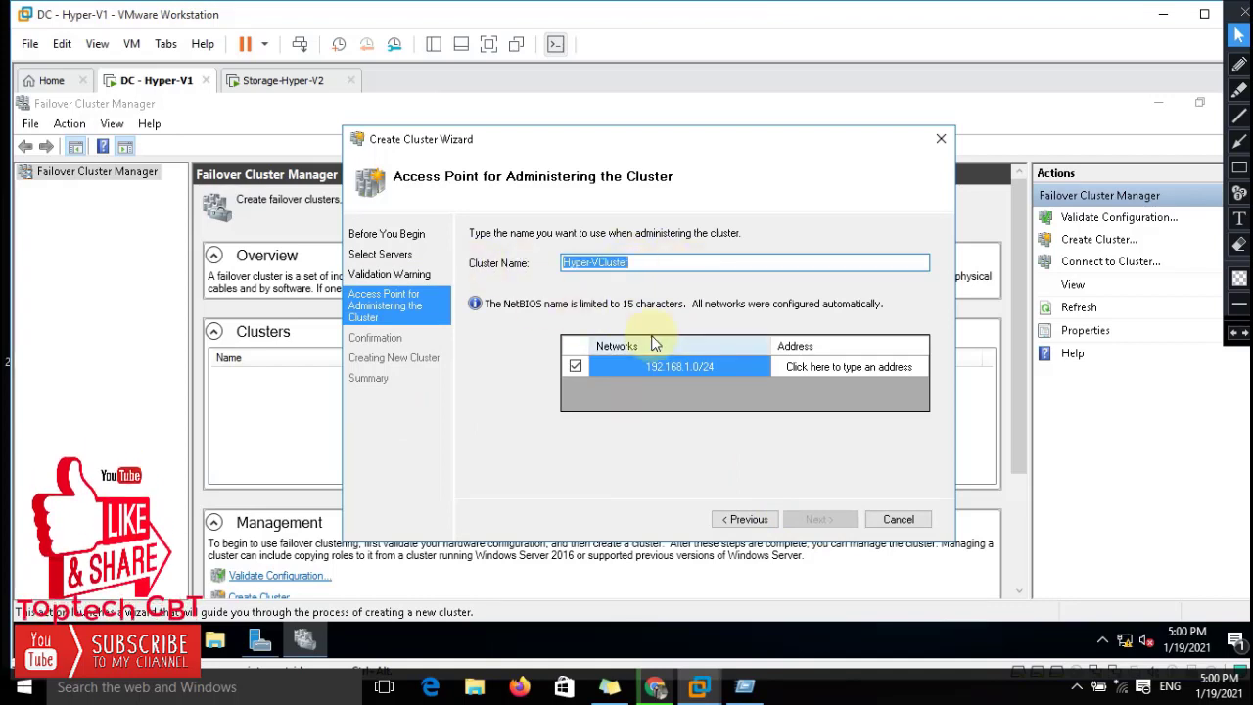
drag(646, 261, 487, 257)
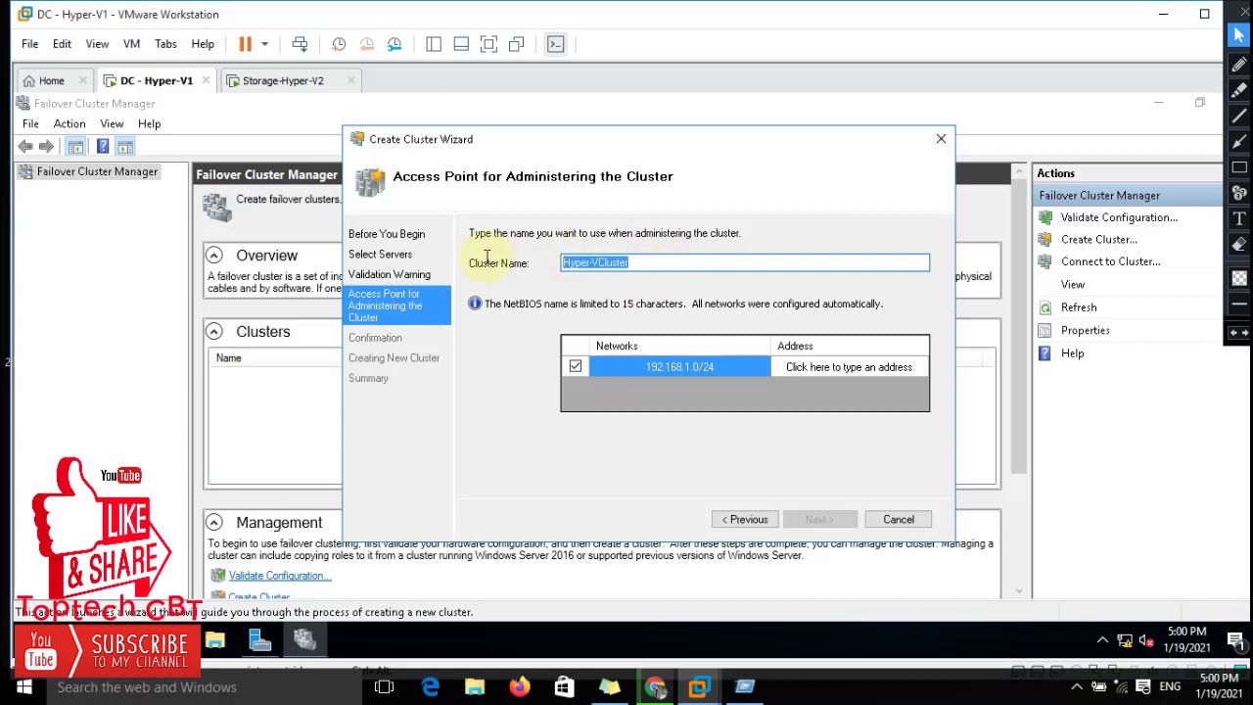
drag(625, 264, 536, 266)
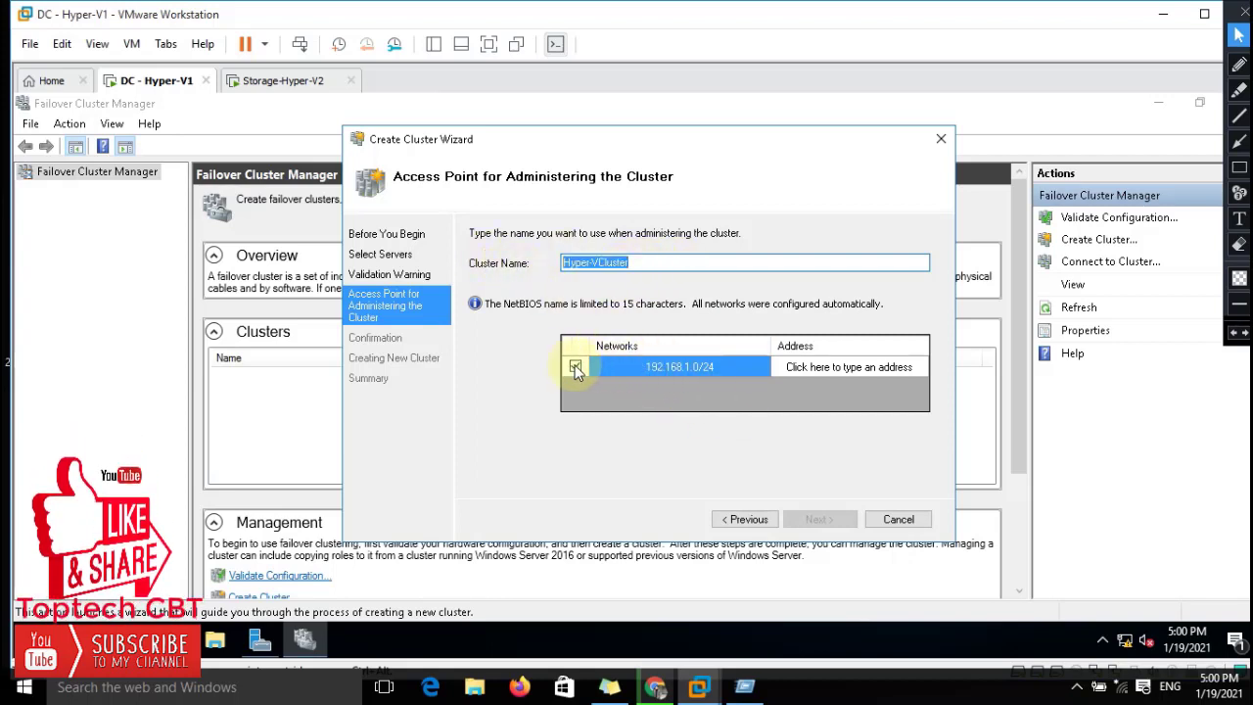
click(1239, 169)
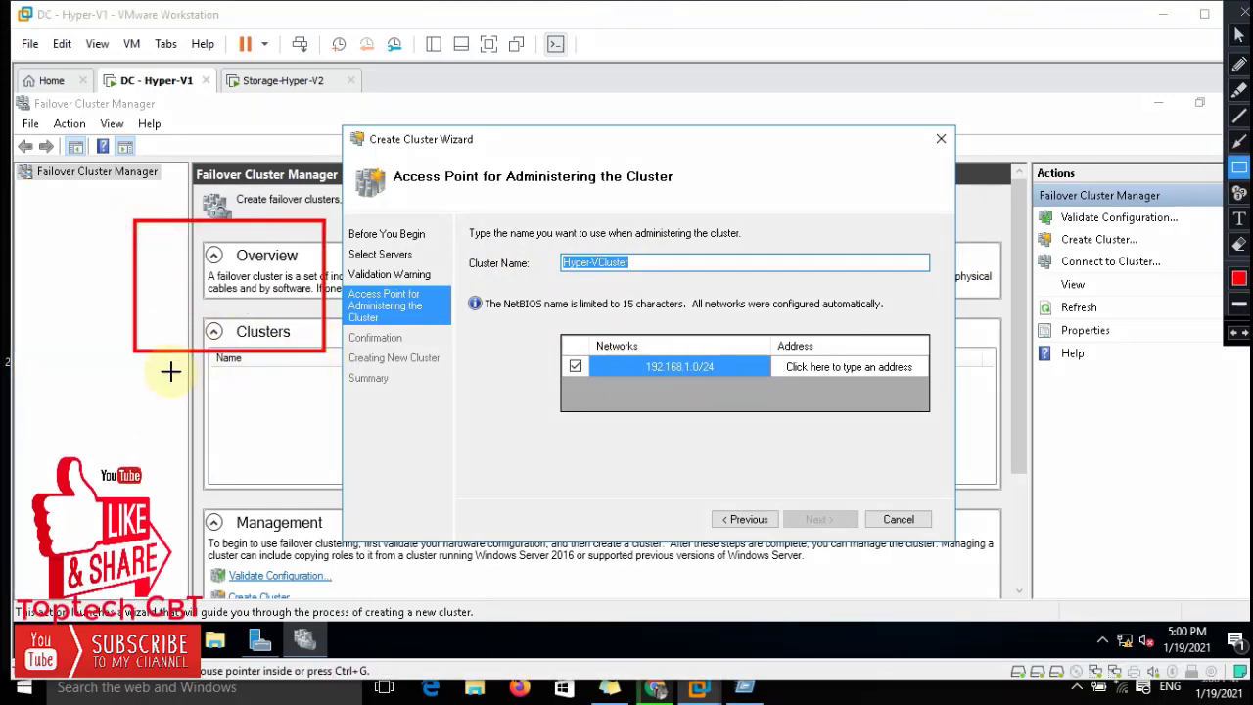
drag(163, 350, 284, 392)
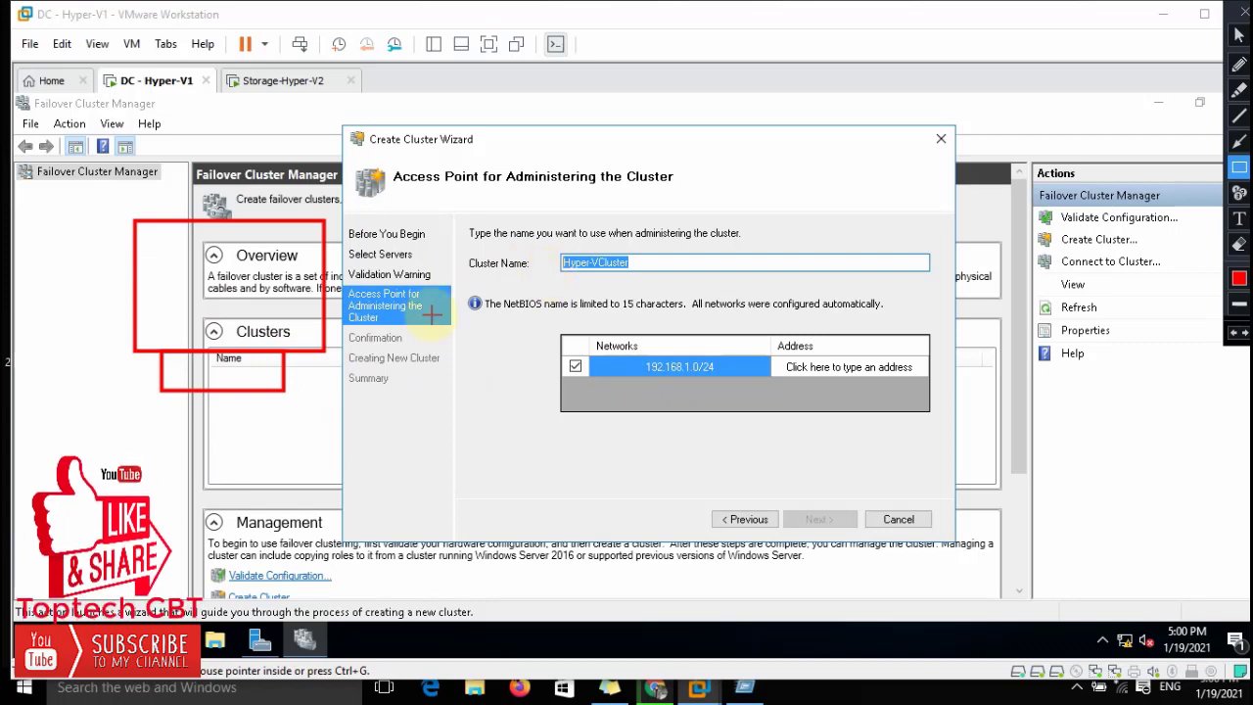
drag(619, 354, 755, 384)
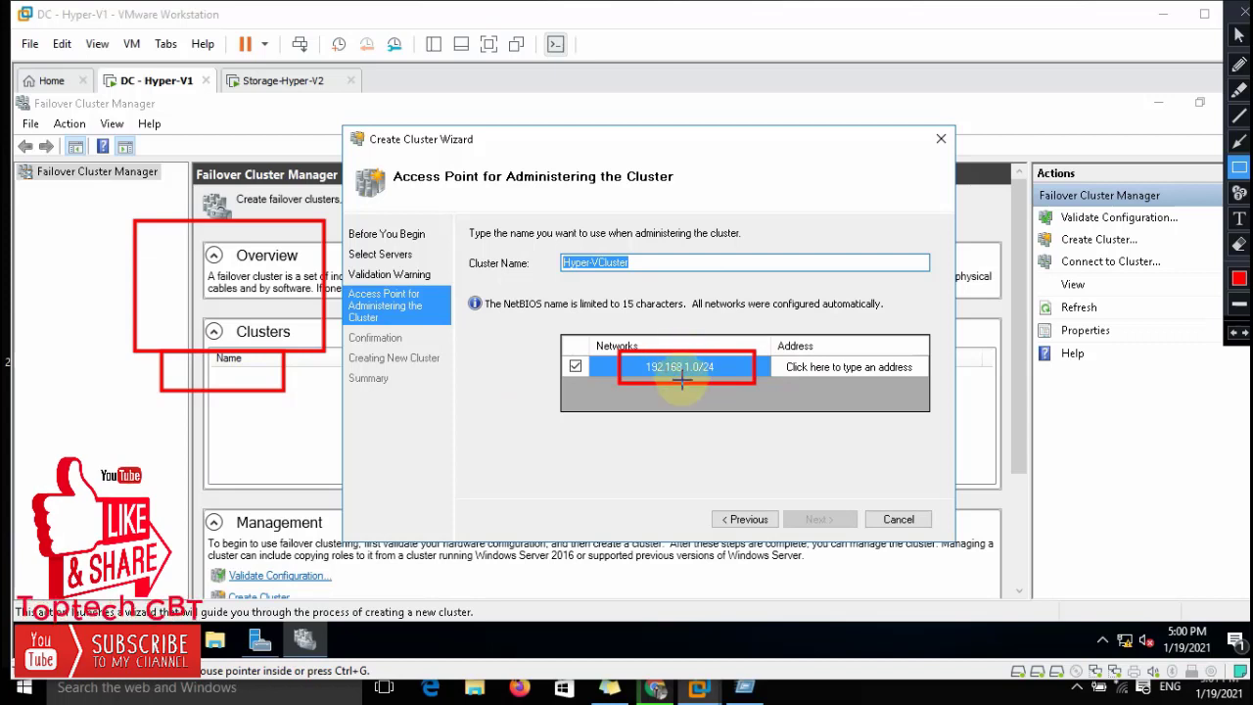
click(1238, 244)
mouse_move(84, 186)
mouse_down()
mouse_move(568, 356)
mouse_move(646, 474)
mouse_move(794, 474)
mouse_up()
click(1239, 35)
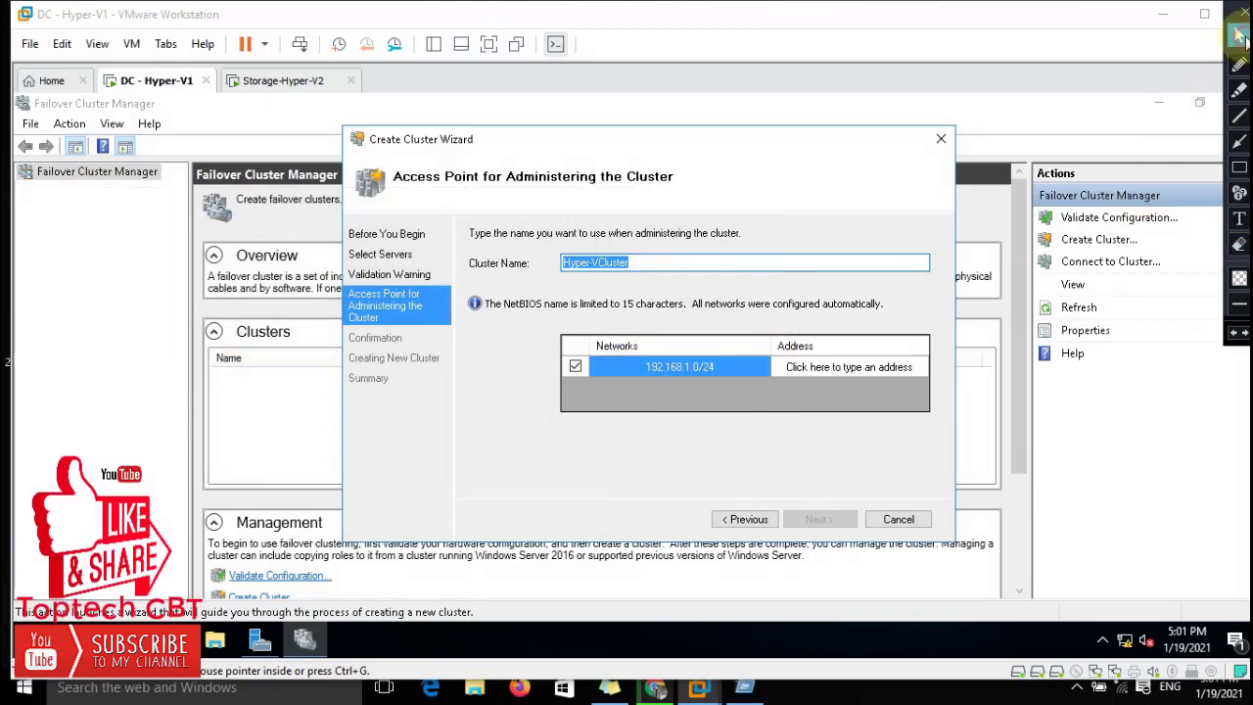
Step: Set the cluster's address on the 192.168.1.0/24 network to 192.168.1.50
click(857, 367)
text(192.168.1.0)
click(910, 365)
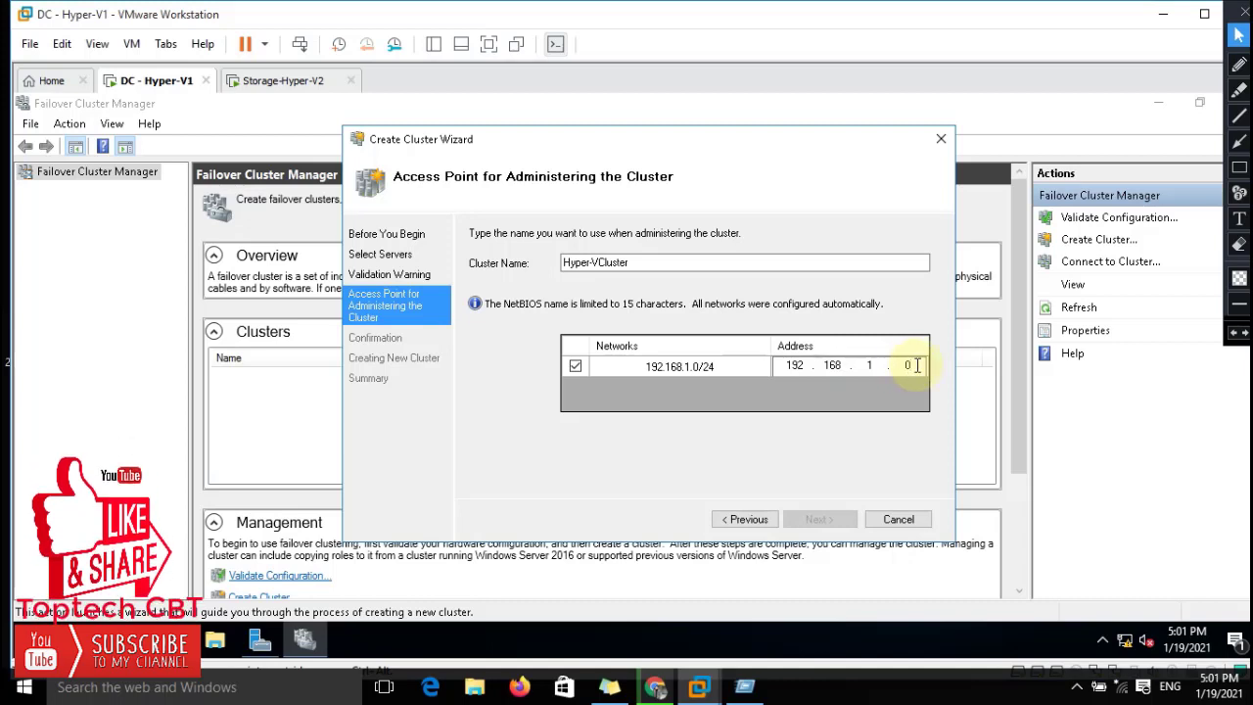
double_click(905, 365)
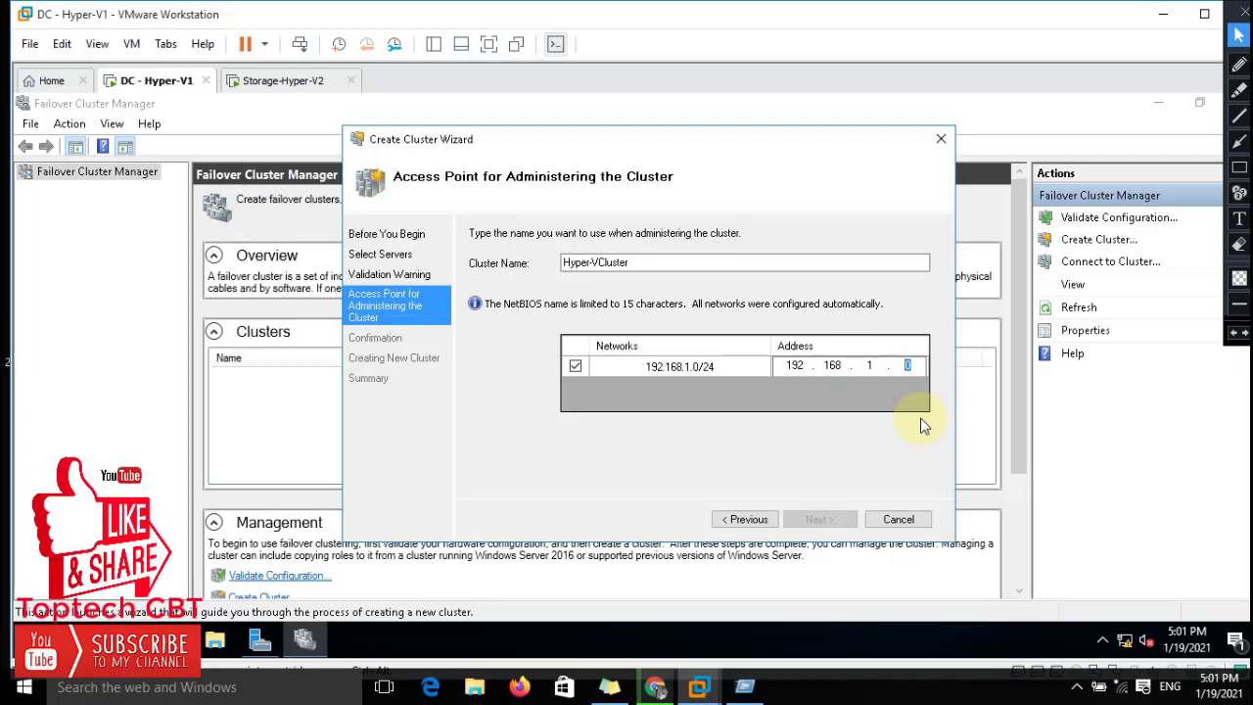
text(100)
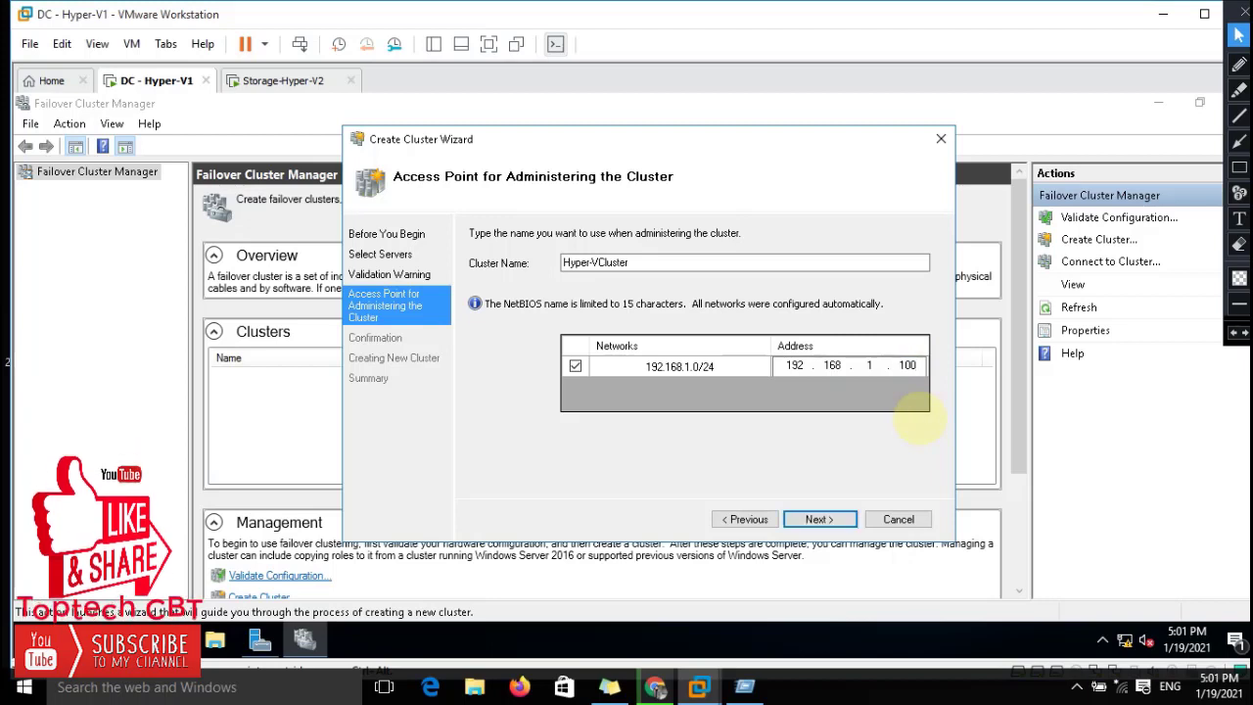
key(BackSpace)
key(BackSpace)
key(BackSpace)
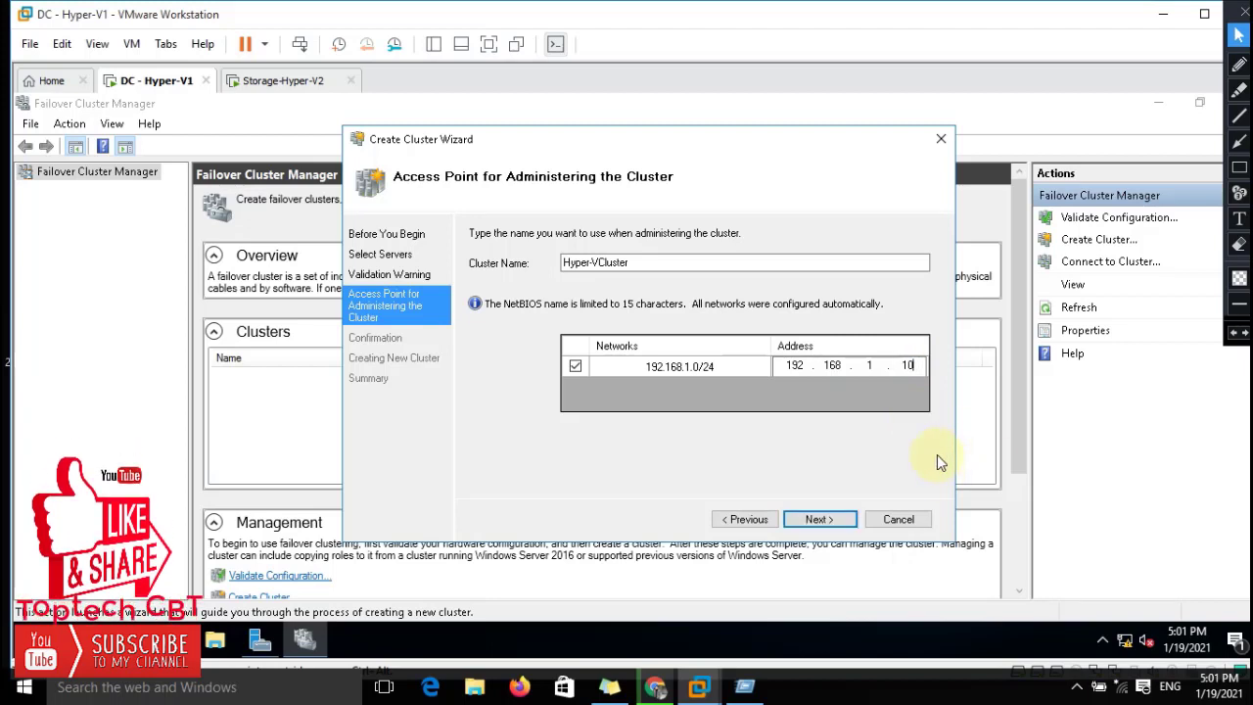
text(50)
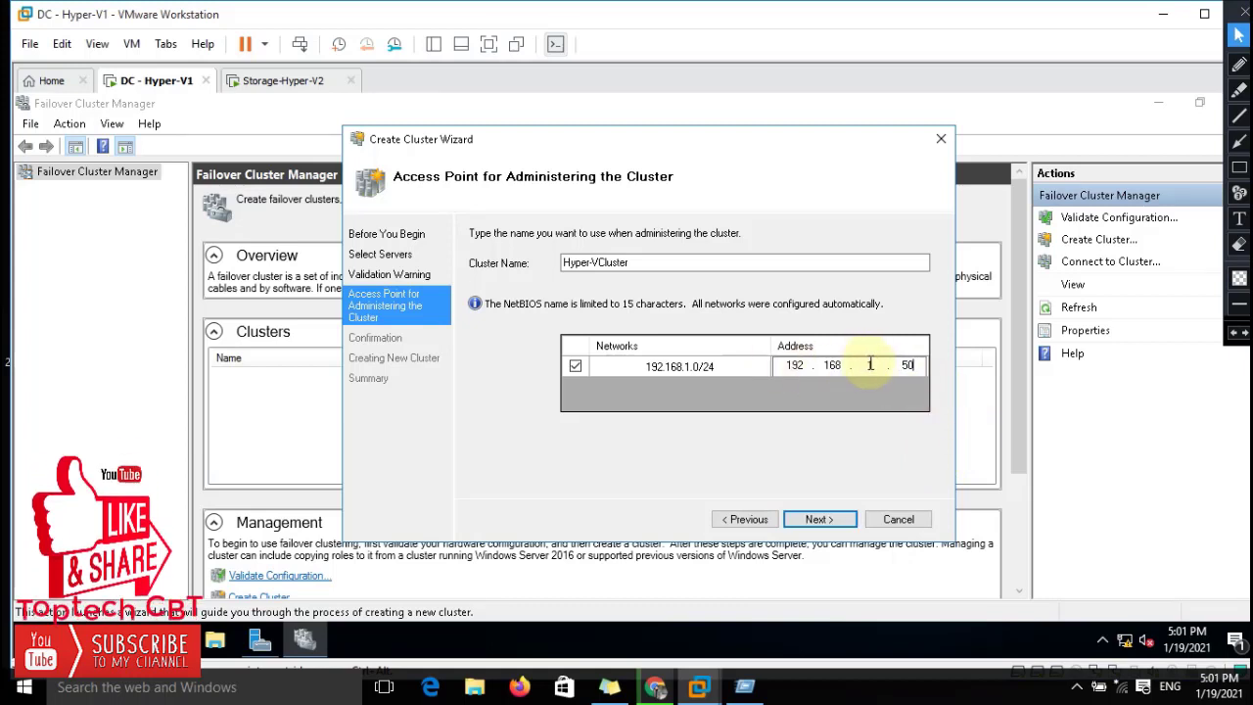
Step: Create the cluster from the entered settings and finish the Create Cluster Wizard
click(829, 519)
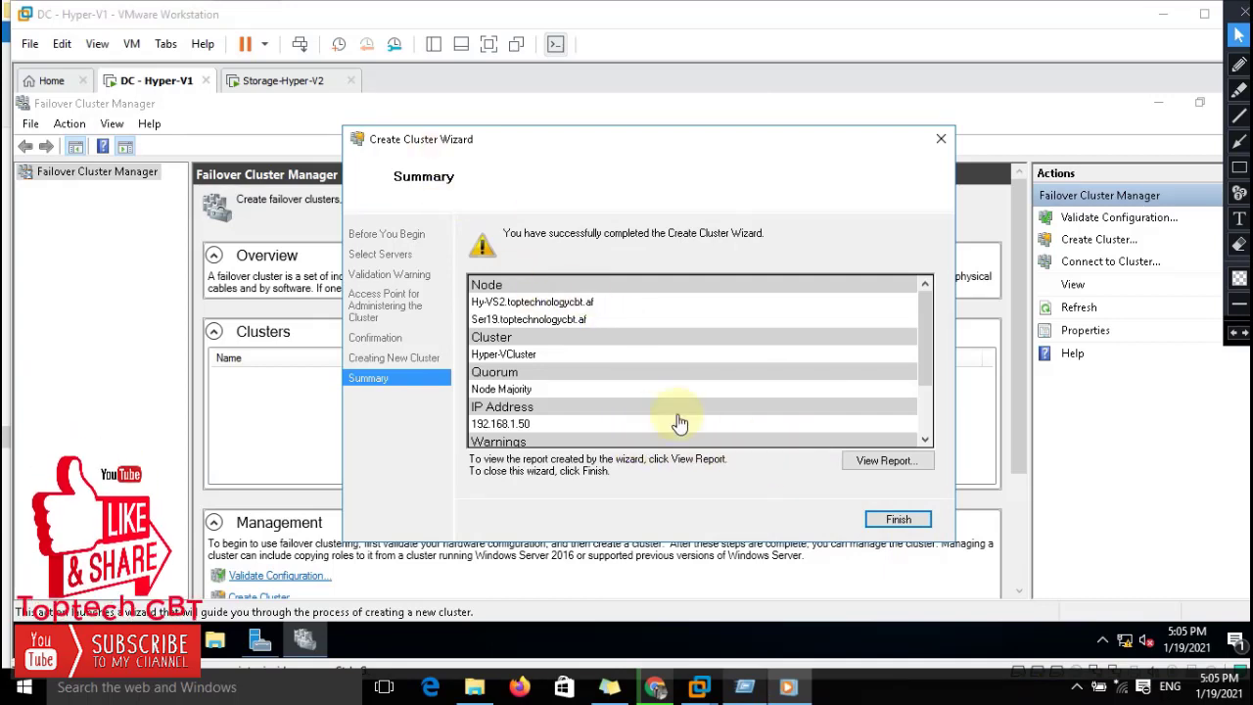
click(901, 526)
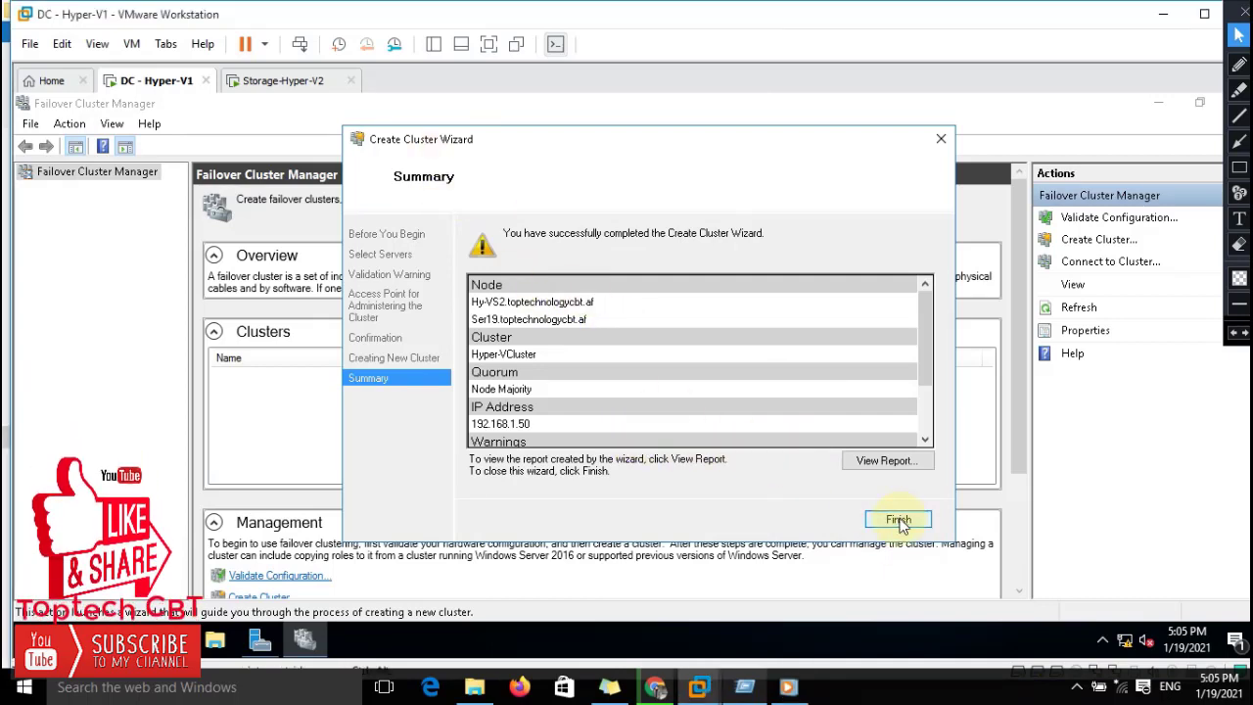
click(899, 522)
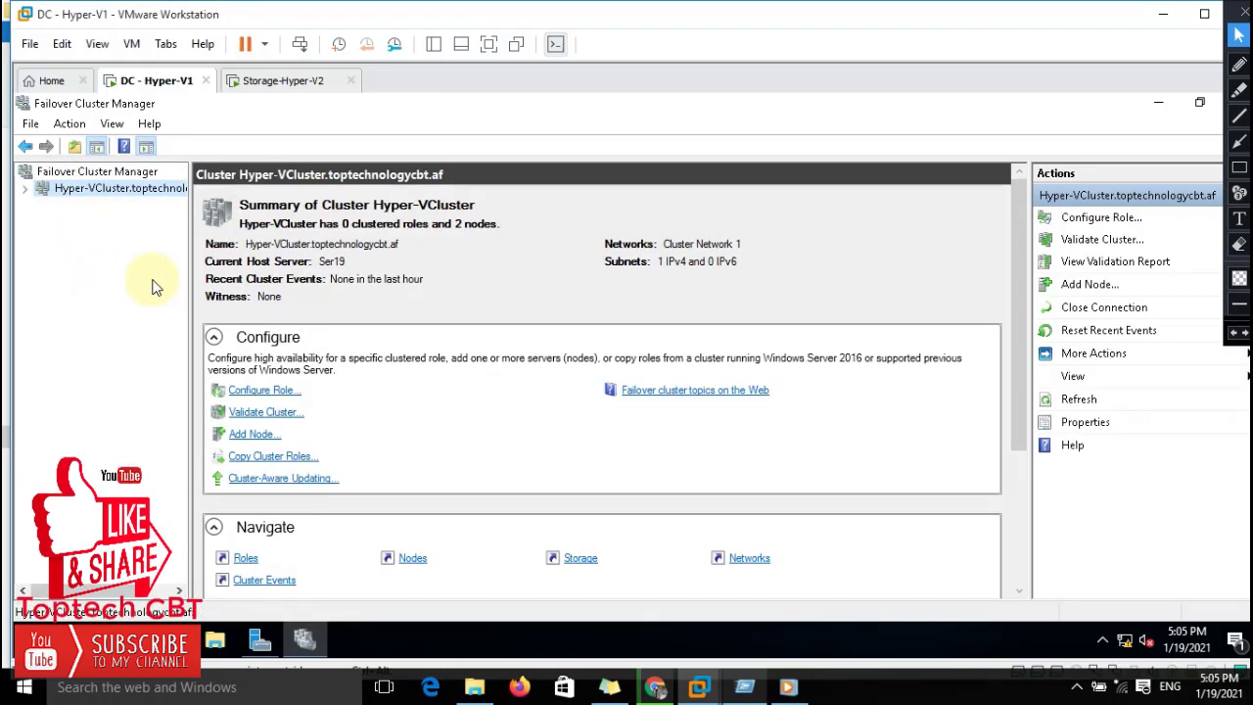
Step: Expand the new Hyper-VCluster and examine its nodes and roles
click(27, 188)
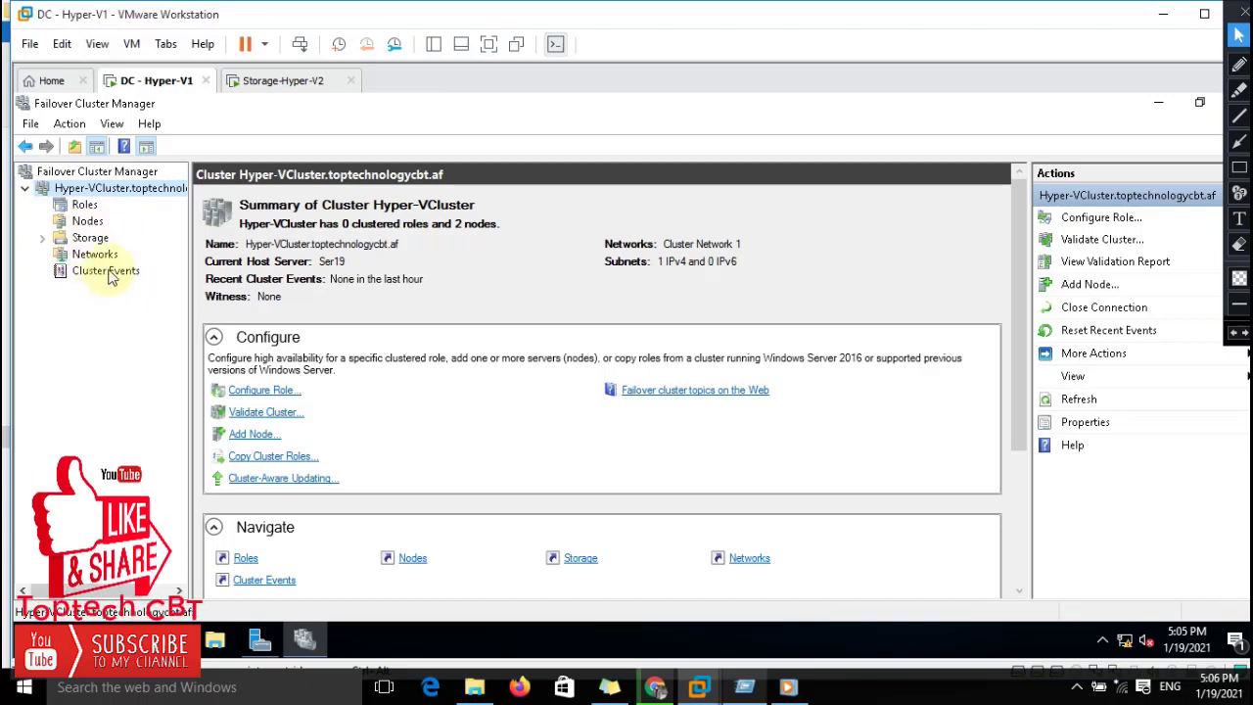
click(84, 222)
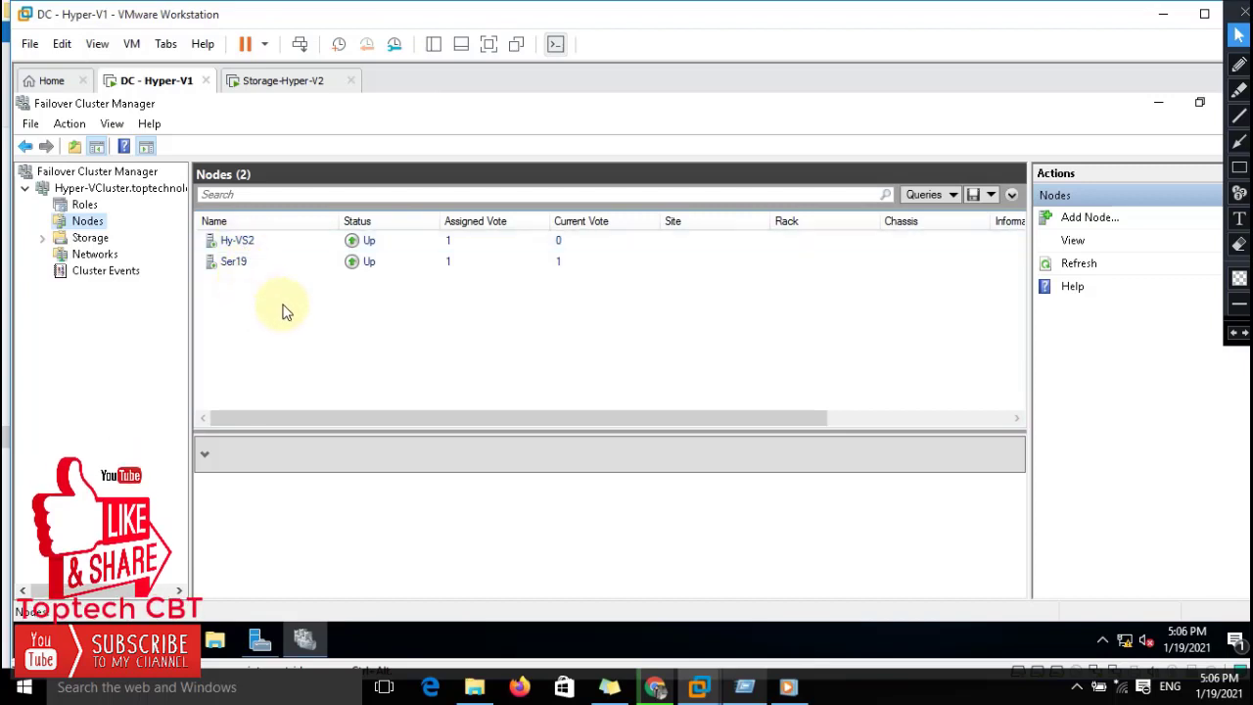
click(83, 205)
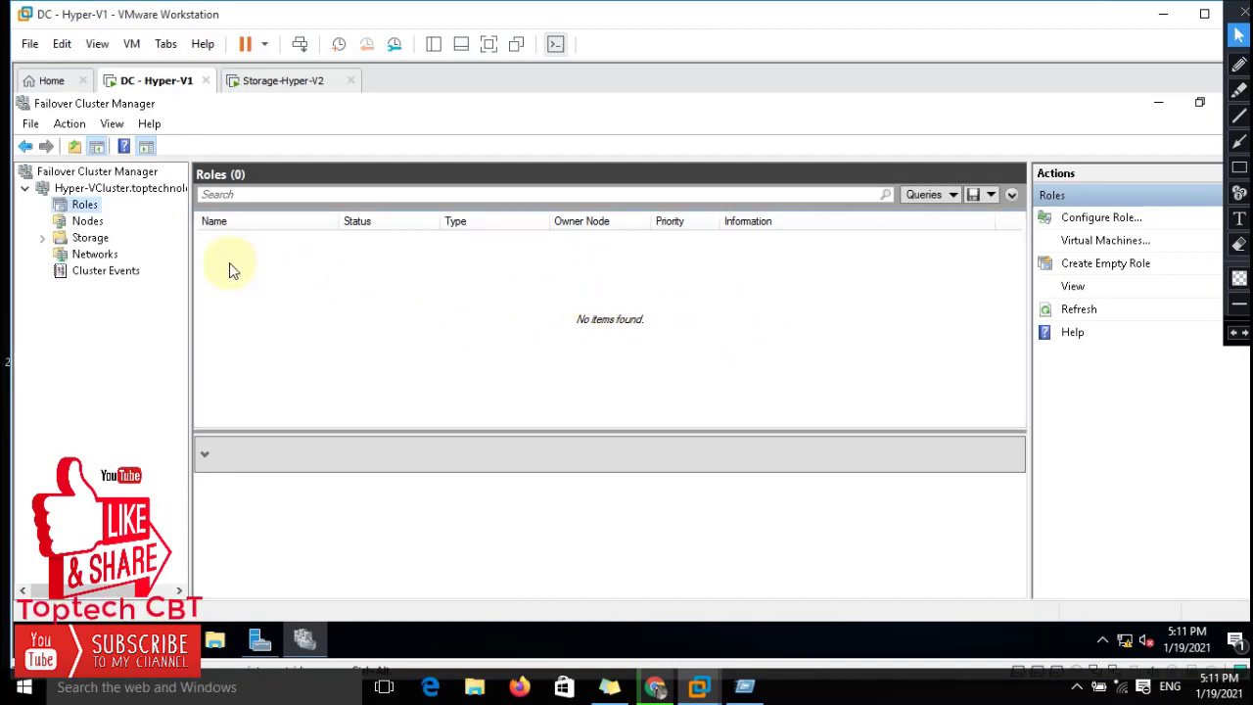
click(87, 222)
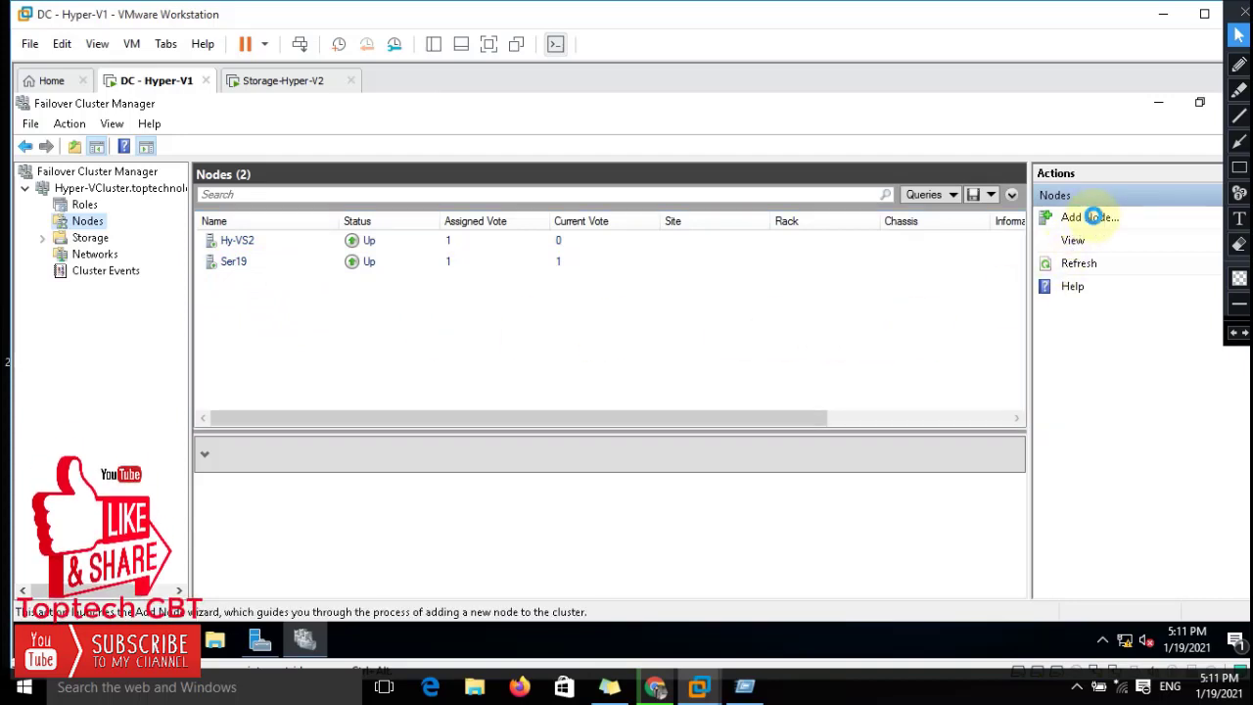
click(1087, 219)
drag(706, 154, 793, 104)
click(965, 496)
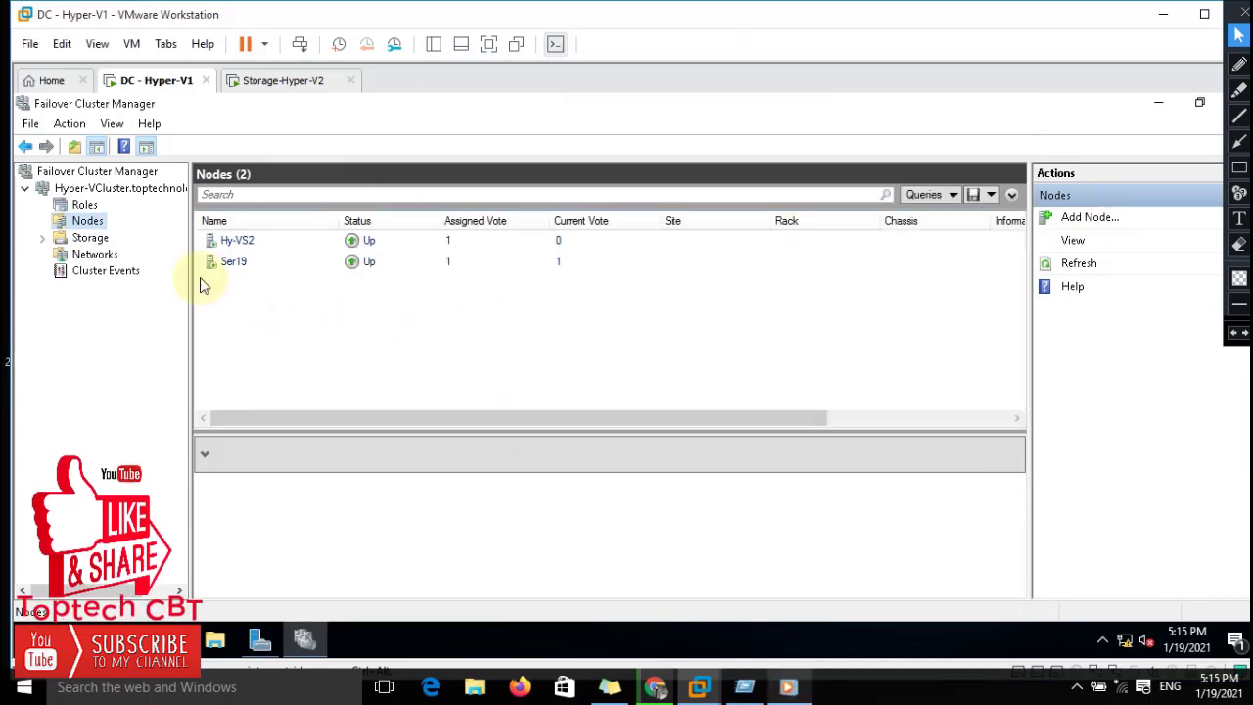
Step: Start a new virtual machine from the cluster's roles, targeting the cluster node Ser19
click(84, 205)
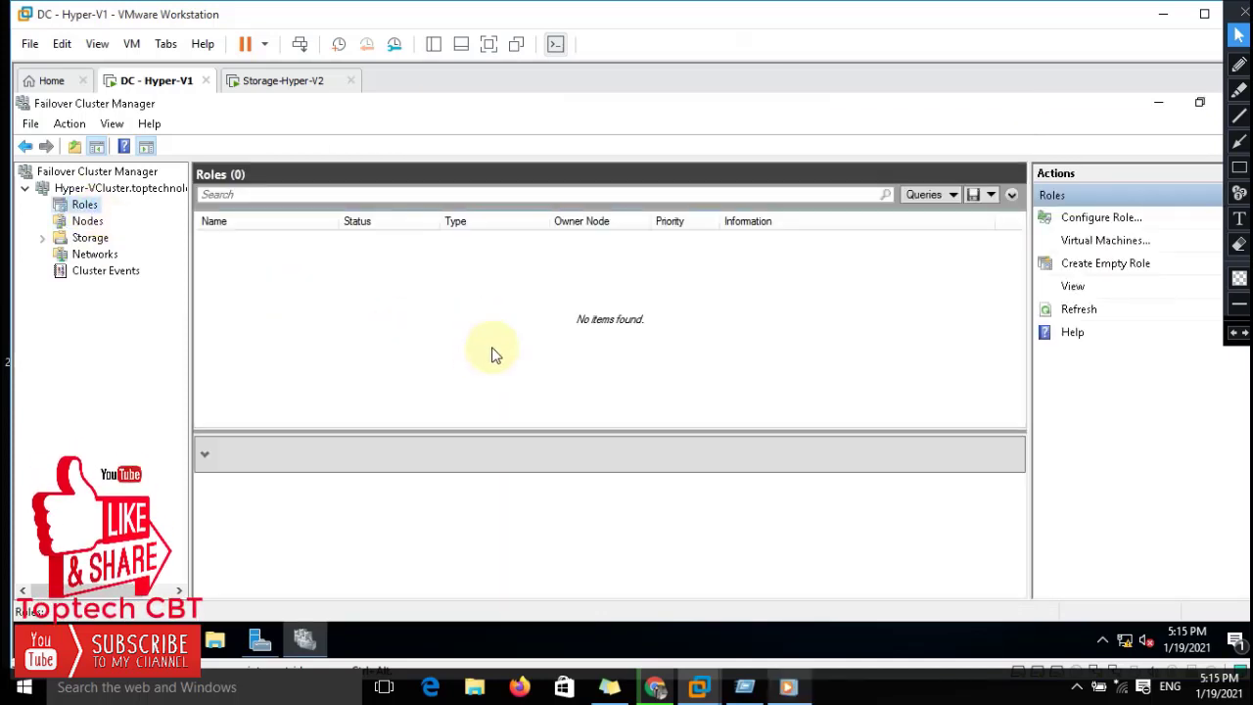
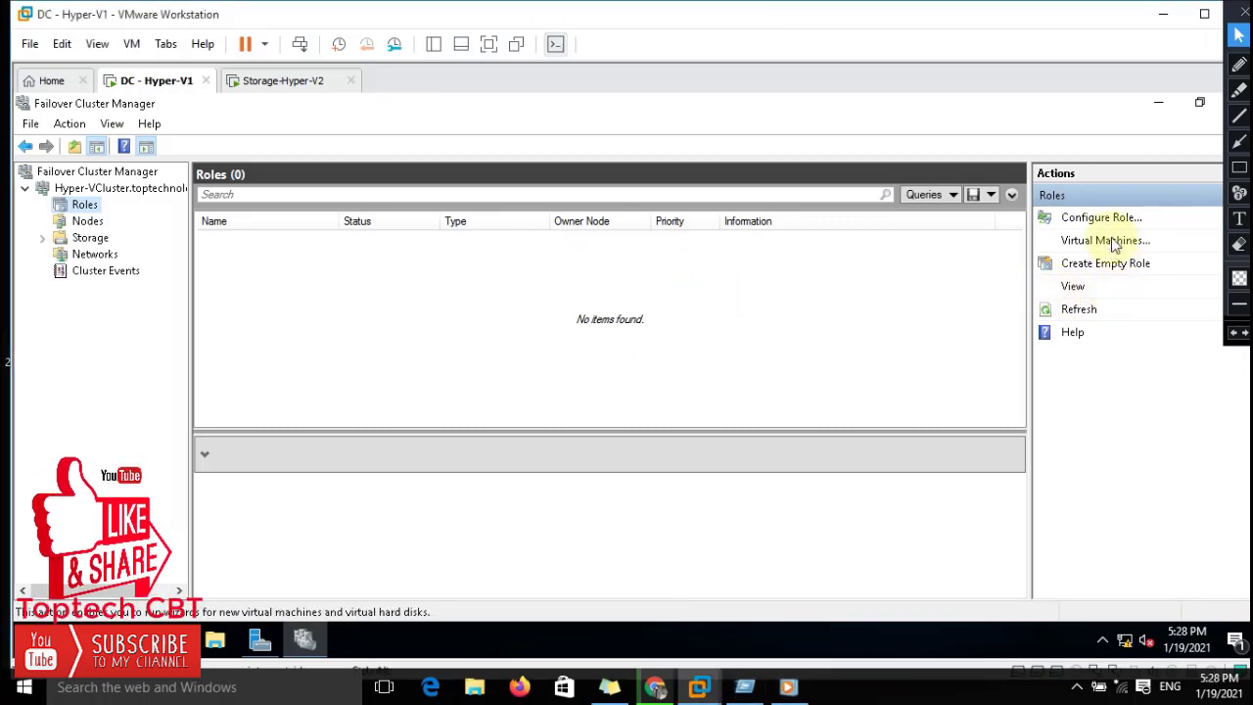
click(1113, 242)
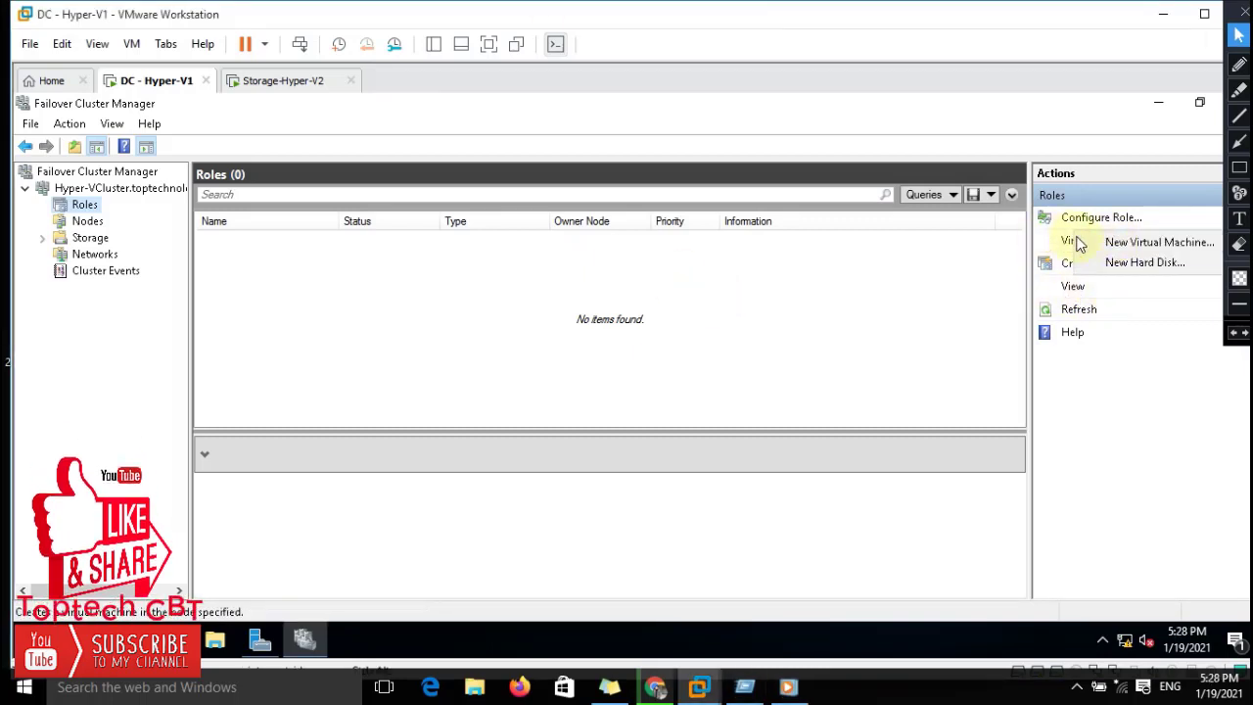
click(1144, 244)
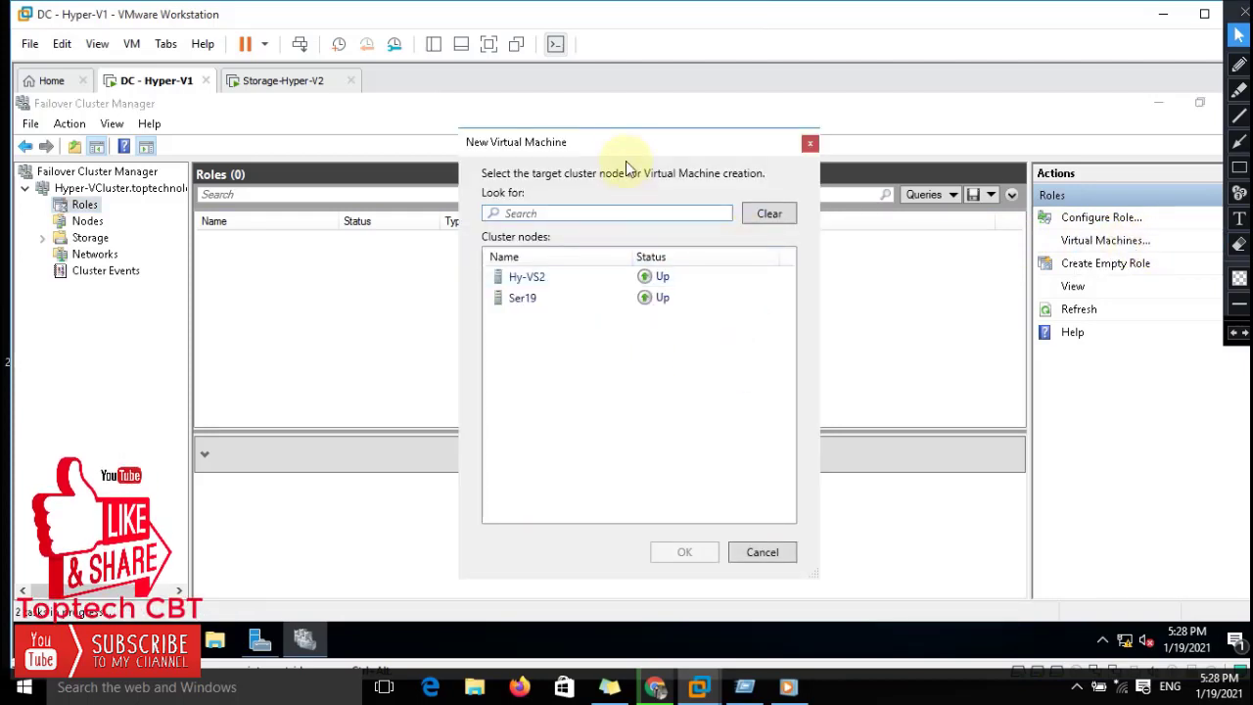
drag(617, 147, 595, 128)
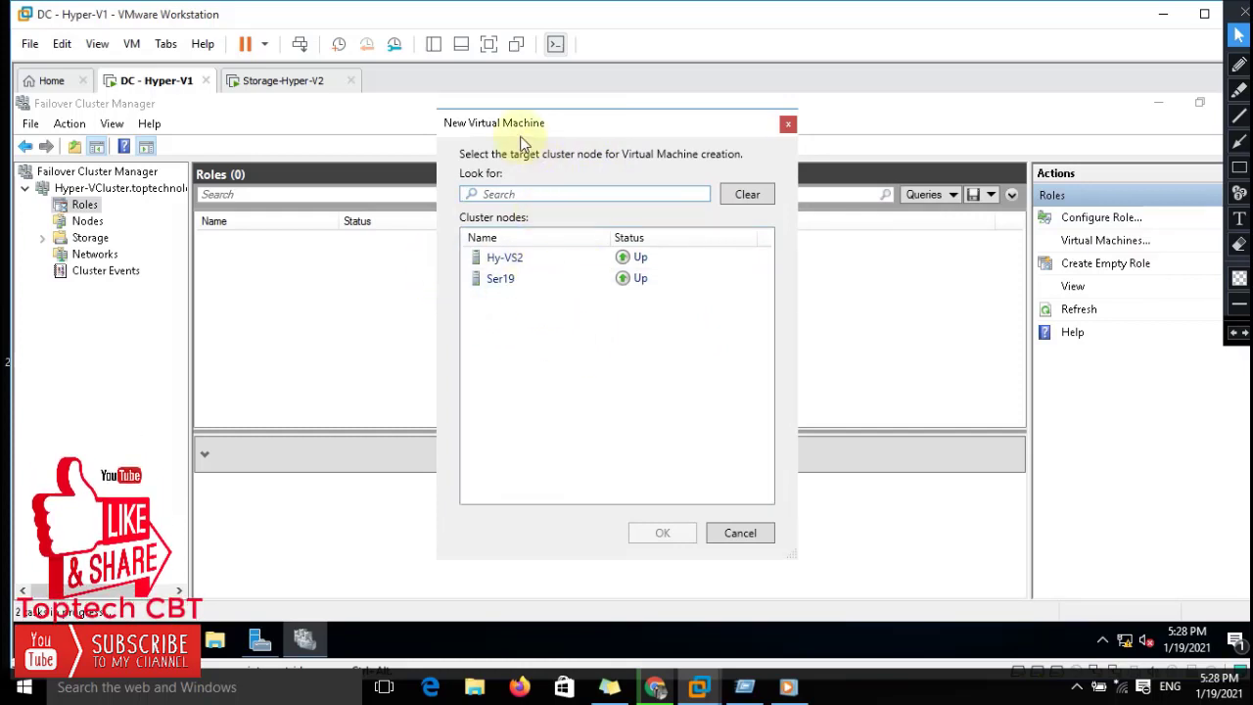
drag(558, 121, 616, 122)
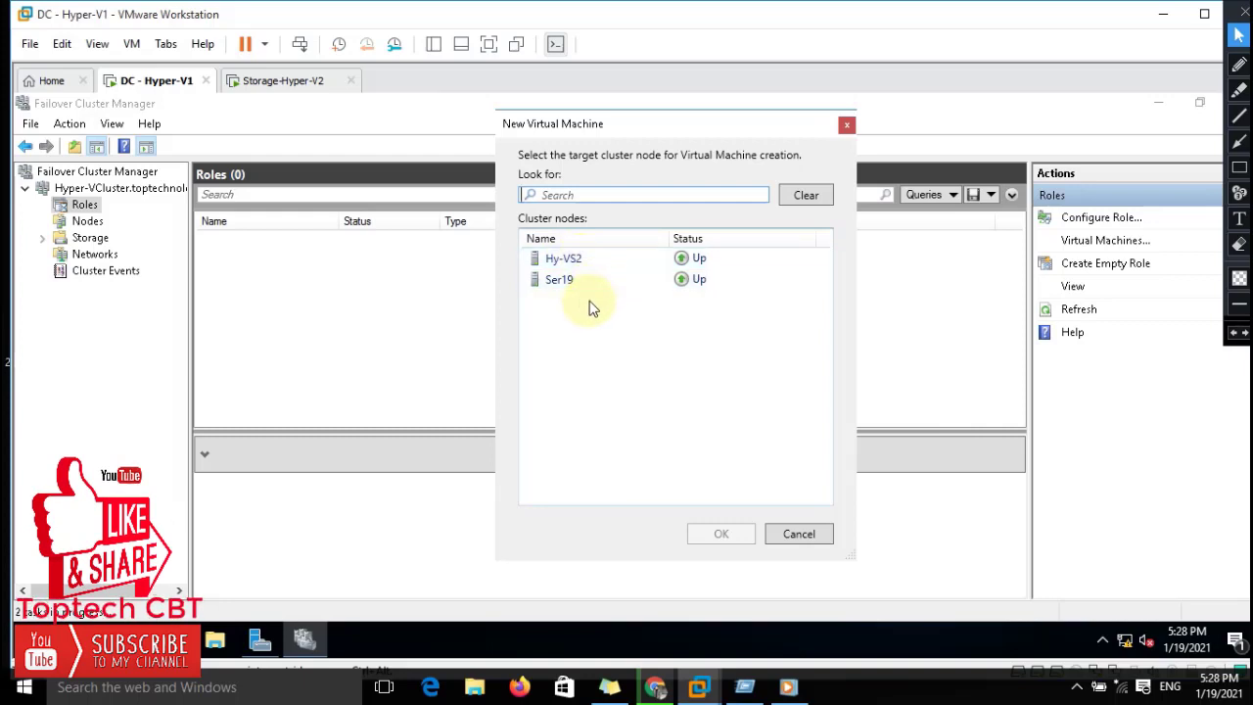
click(554, 282)
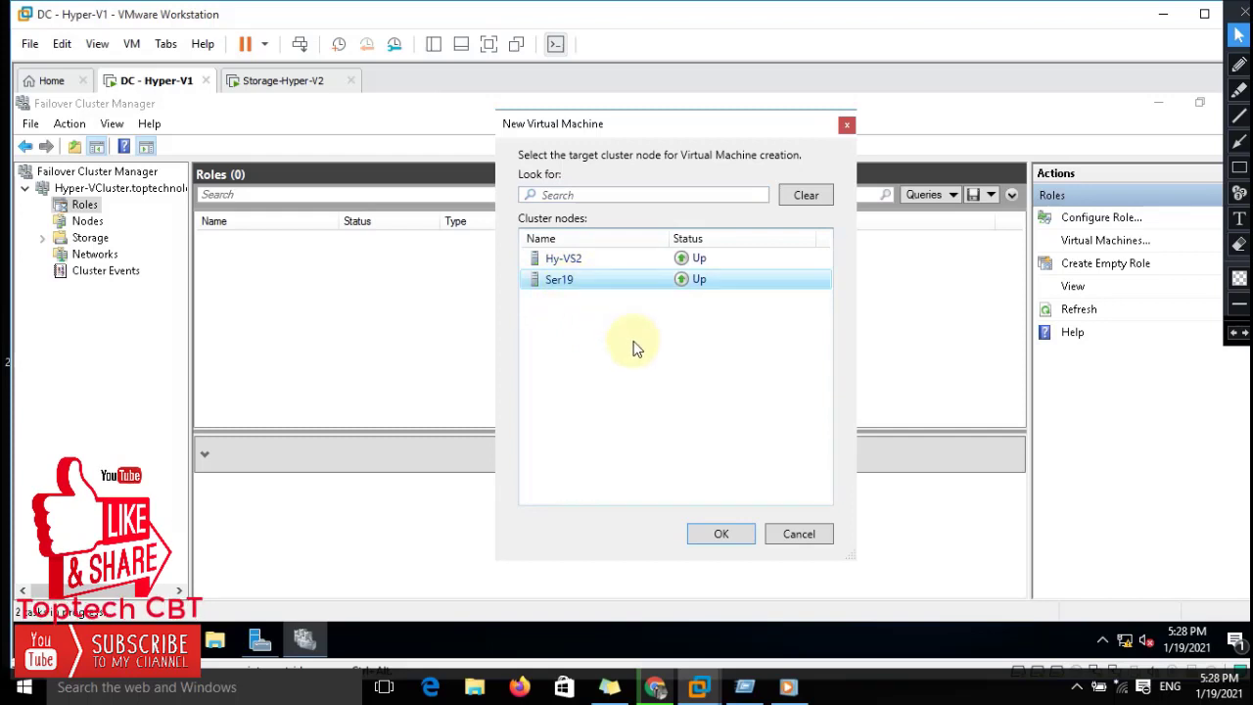
click(733, 533)
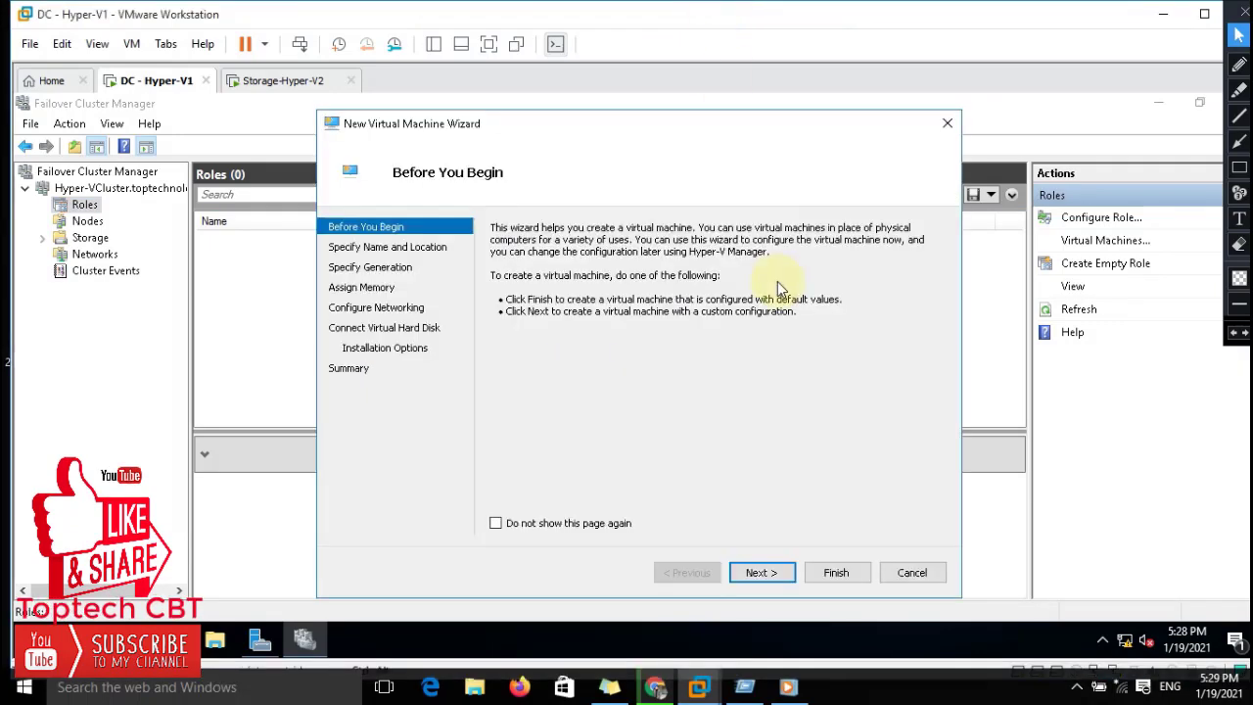
Step: Name the virtual machine VM1 and enable storing it in a different location
click(758, 571)
drag(640, 285, 466, 287)
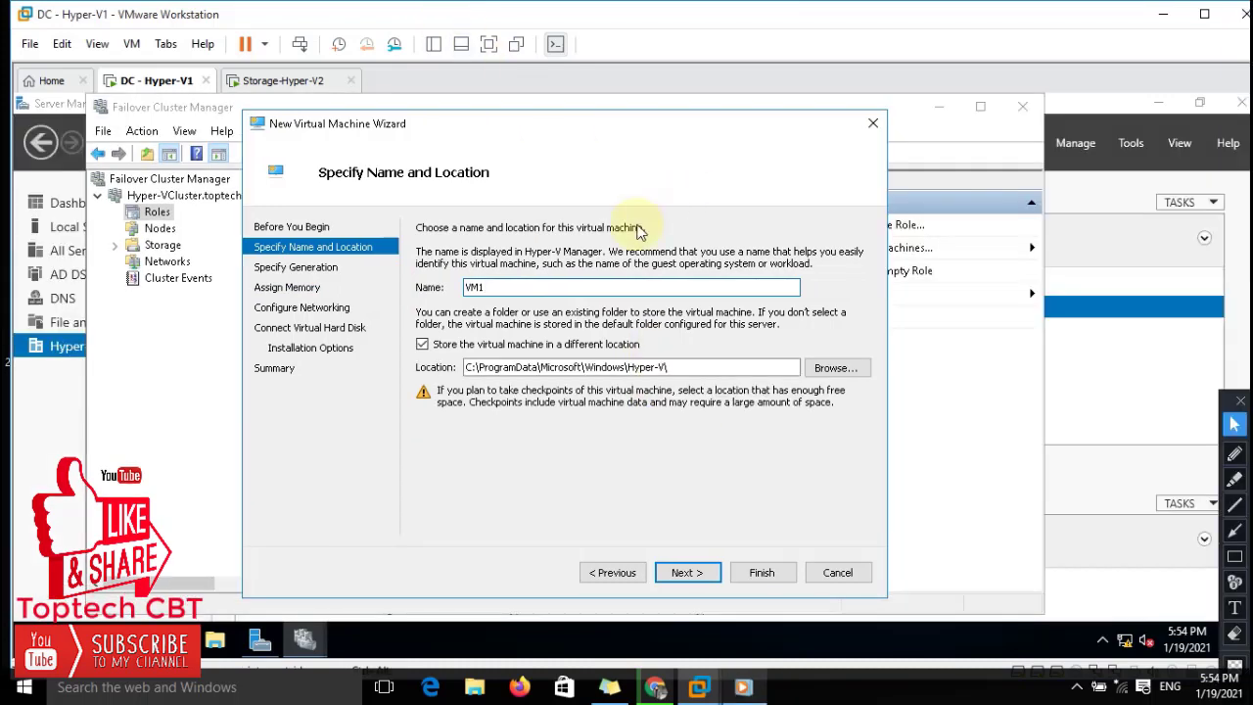
double_click(475, 287)
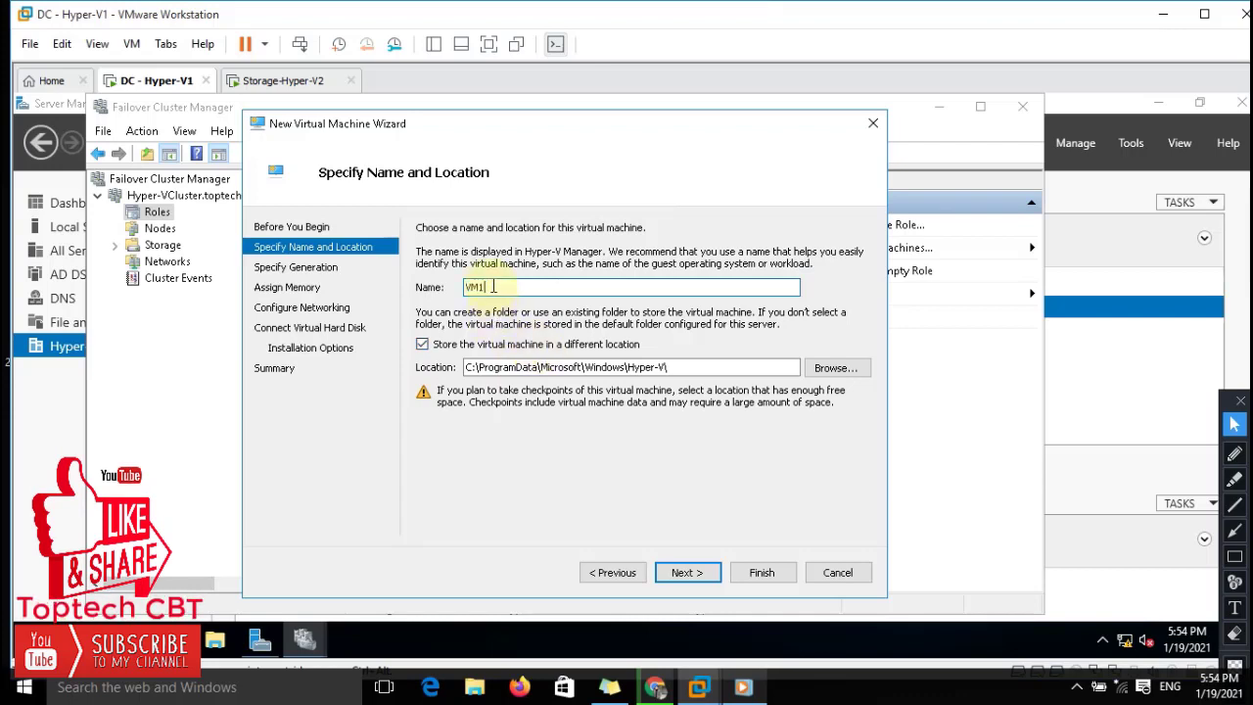
key(ctrl+a)
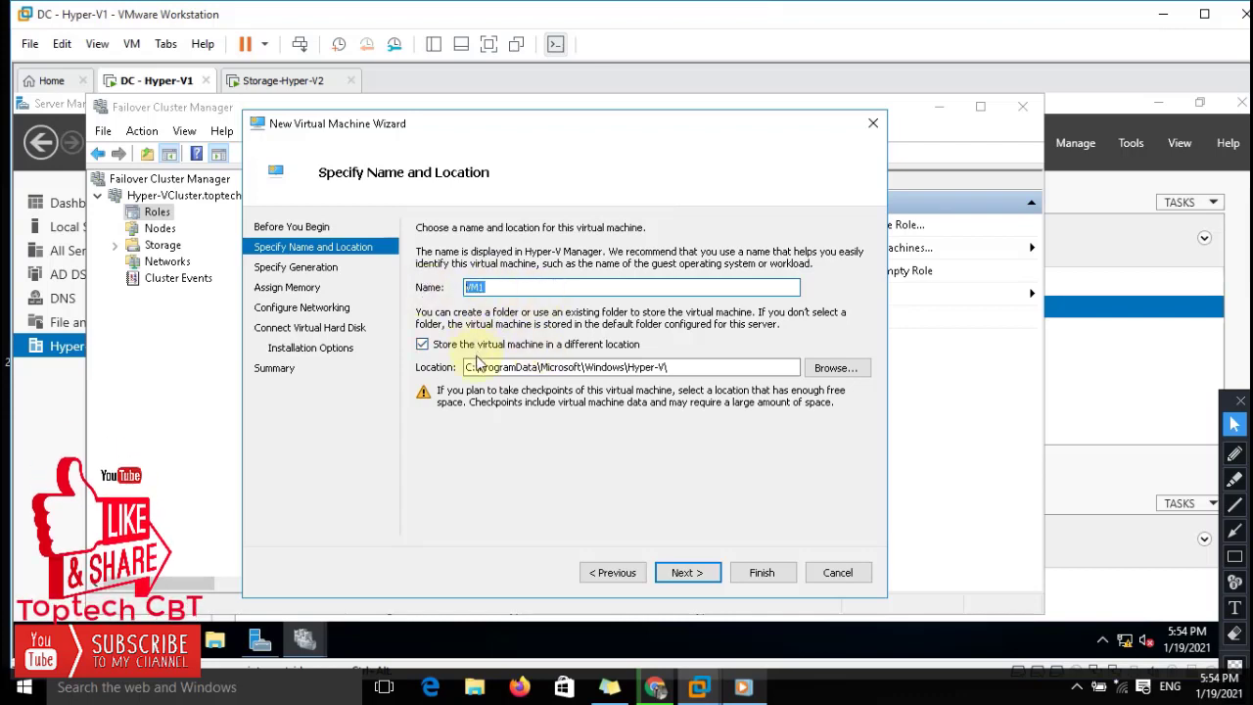
mouse_move(548, 126)
mouse_down()
mouse_move(573, 112)
mouse_move(562, 112)
mouse_move(568, 127)
mouse_up()
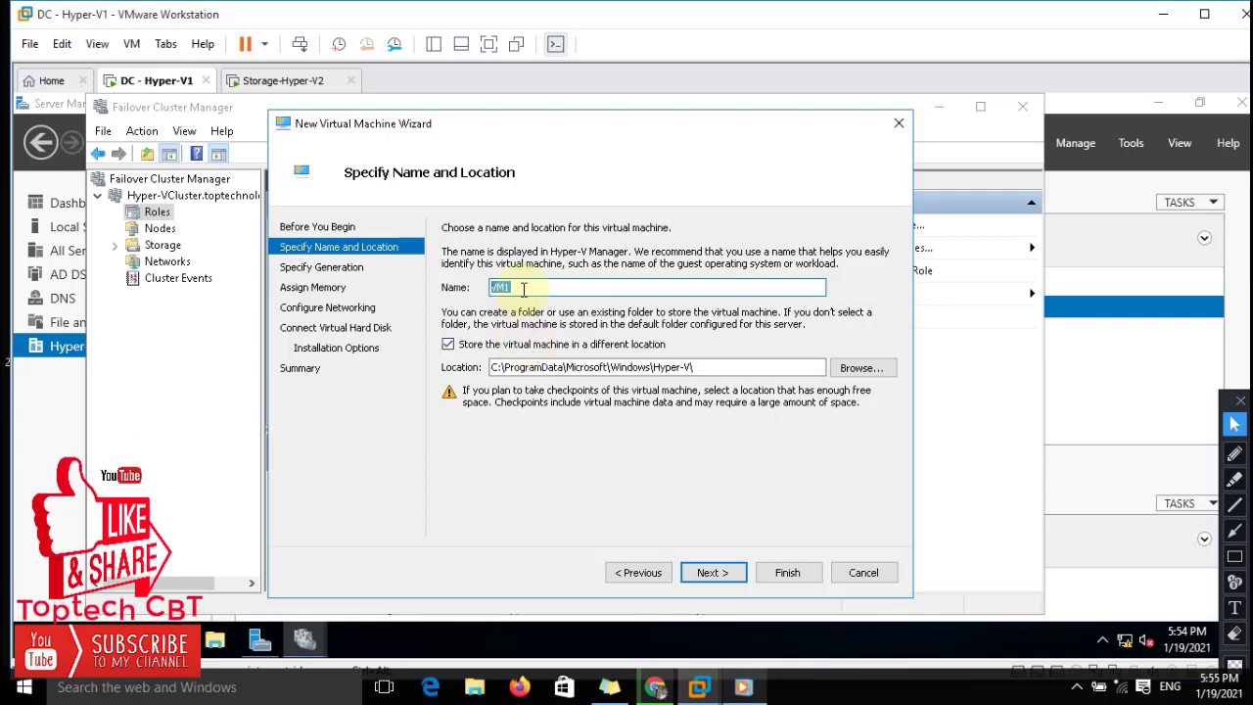
drag(545, 287, 454, 285)
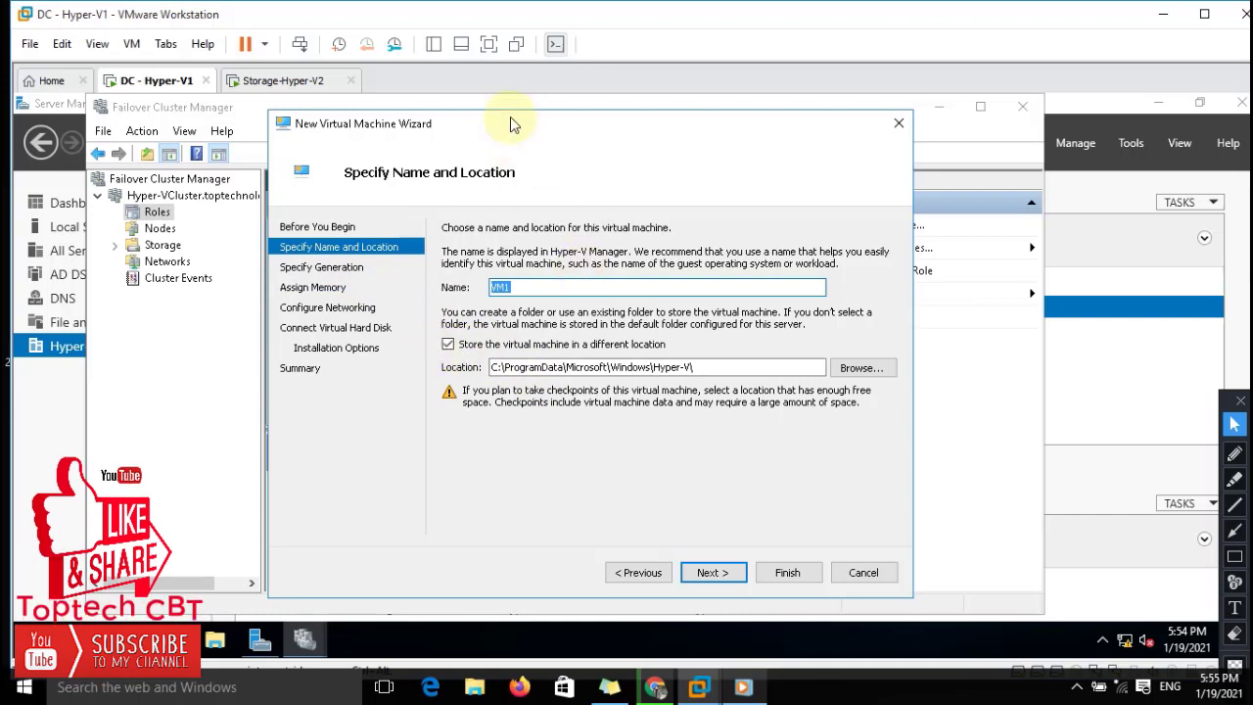
drag(526, 117, 538, 104)
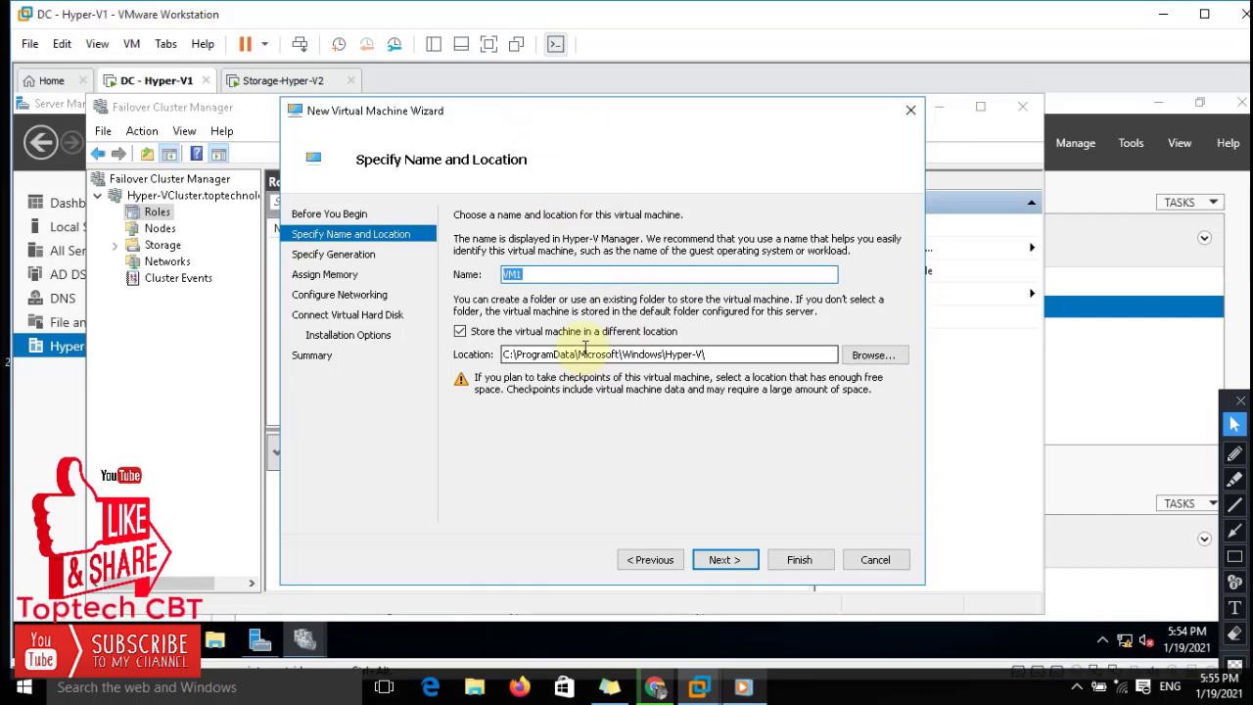
Step: Set VM1's storage location to New Volume (F:) and accept the name and location
click(873, 356)
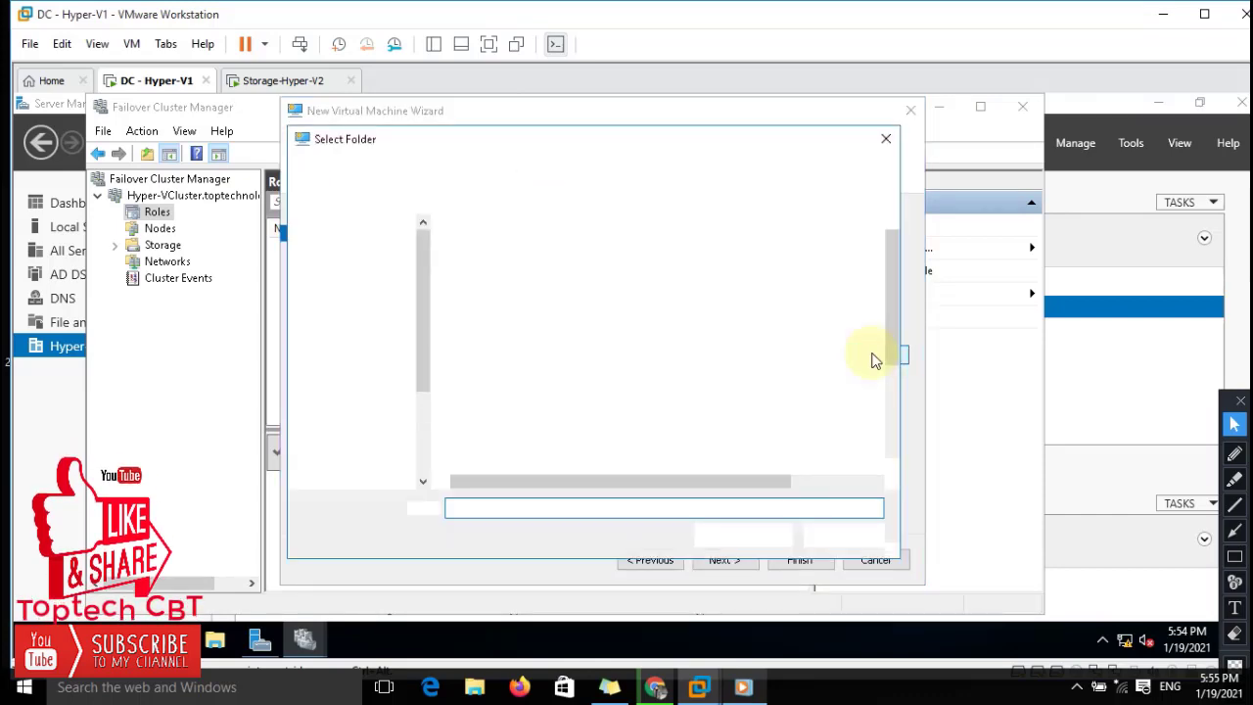
click(347, 299)
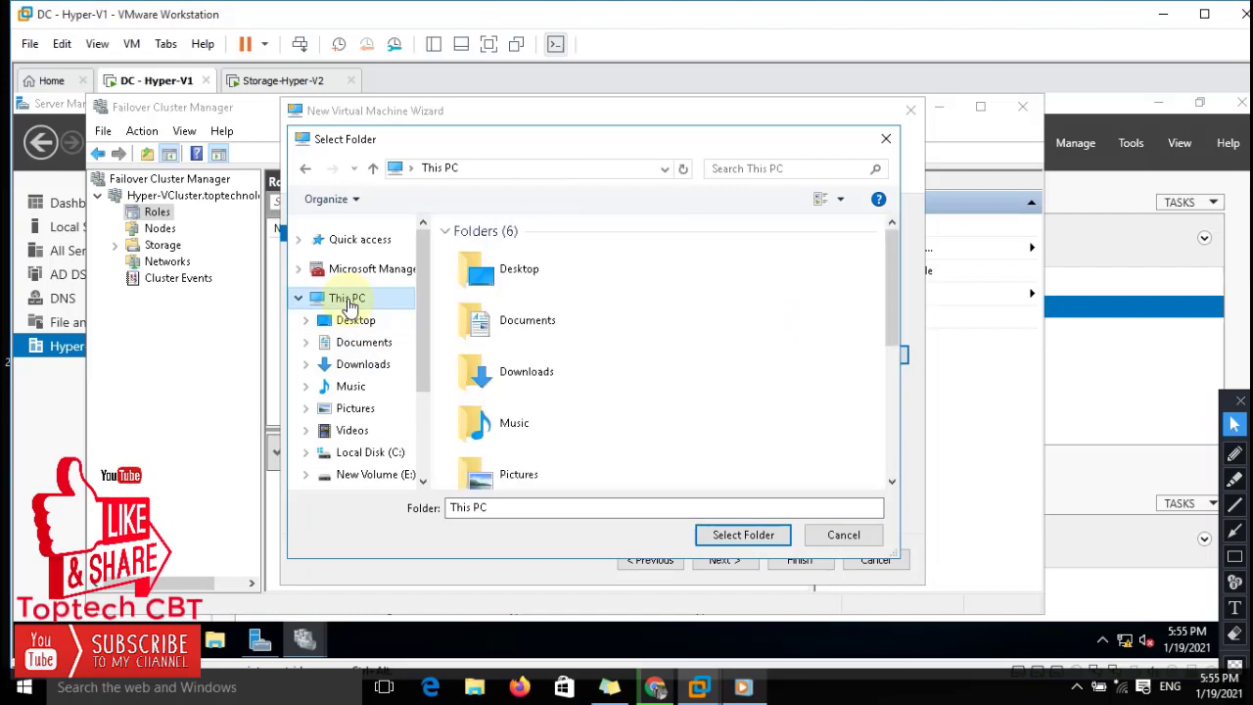
drag(892, 289, 901, 415)
click(630, 462)
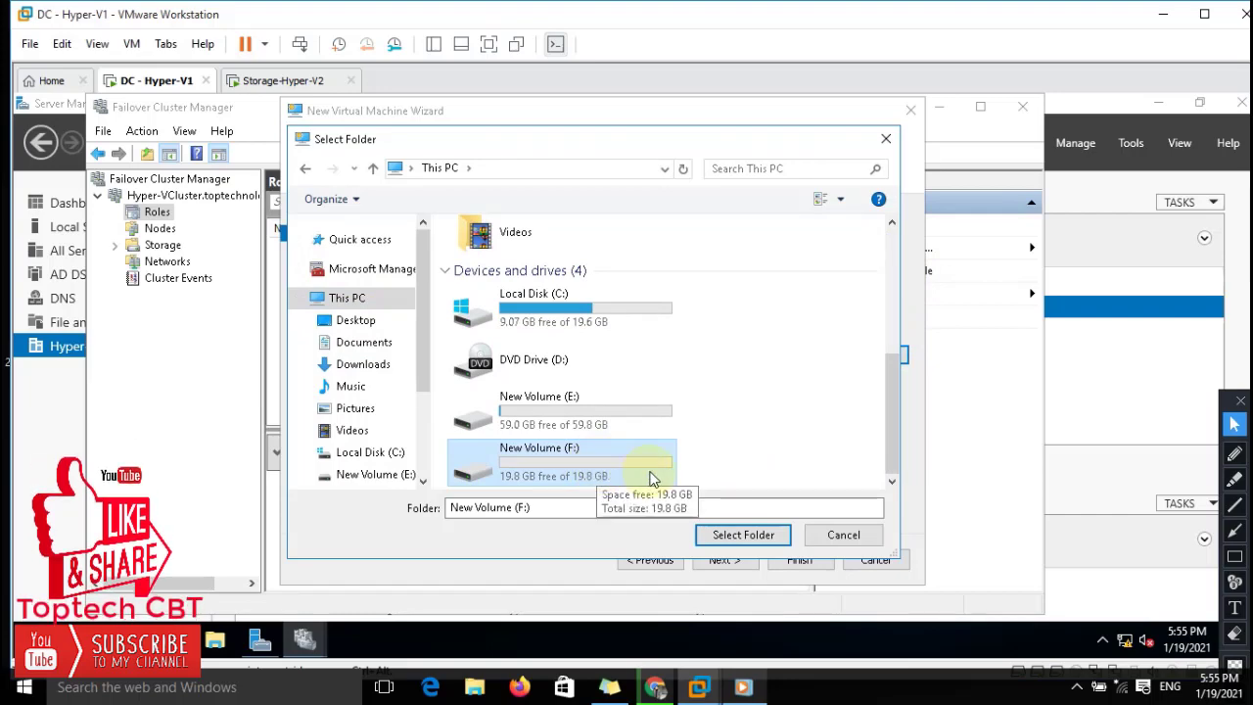
click(746, 536)
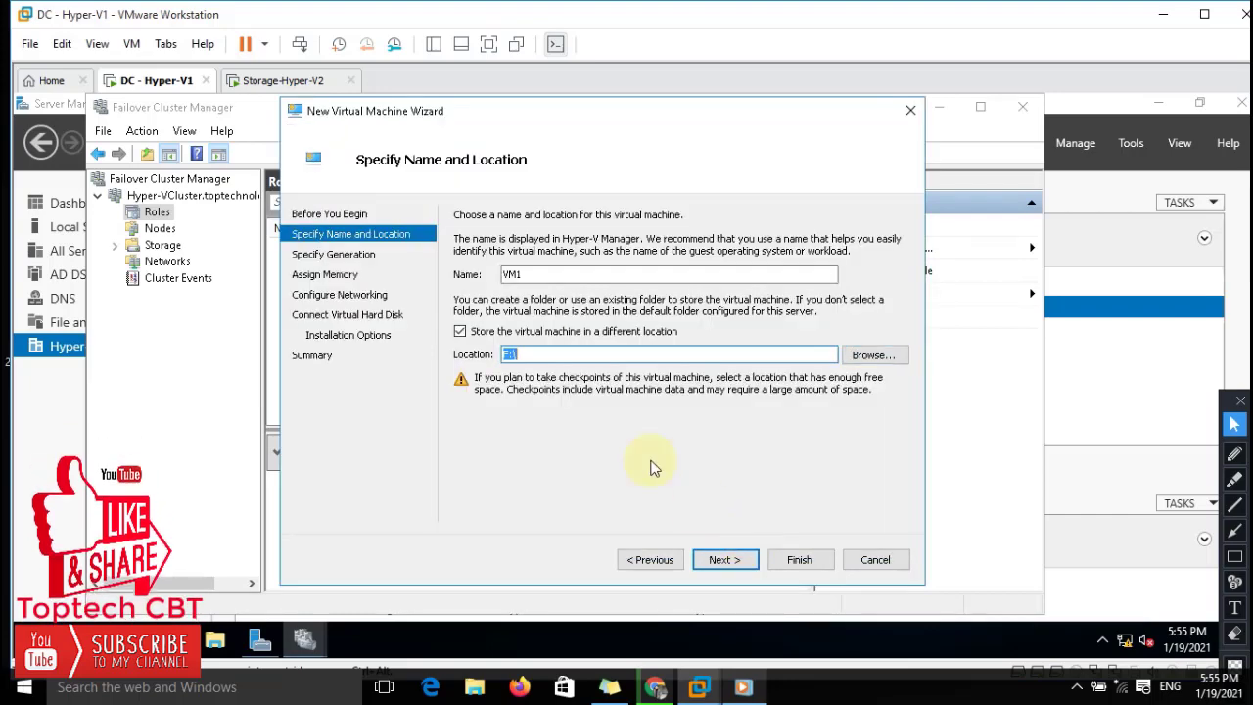
click(719, 562)
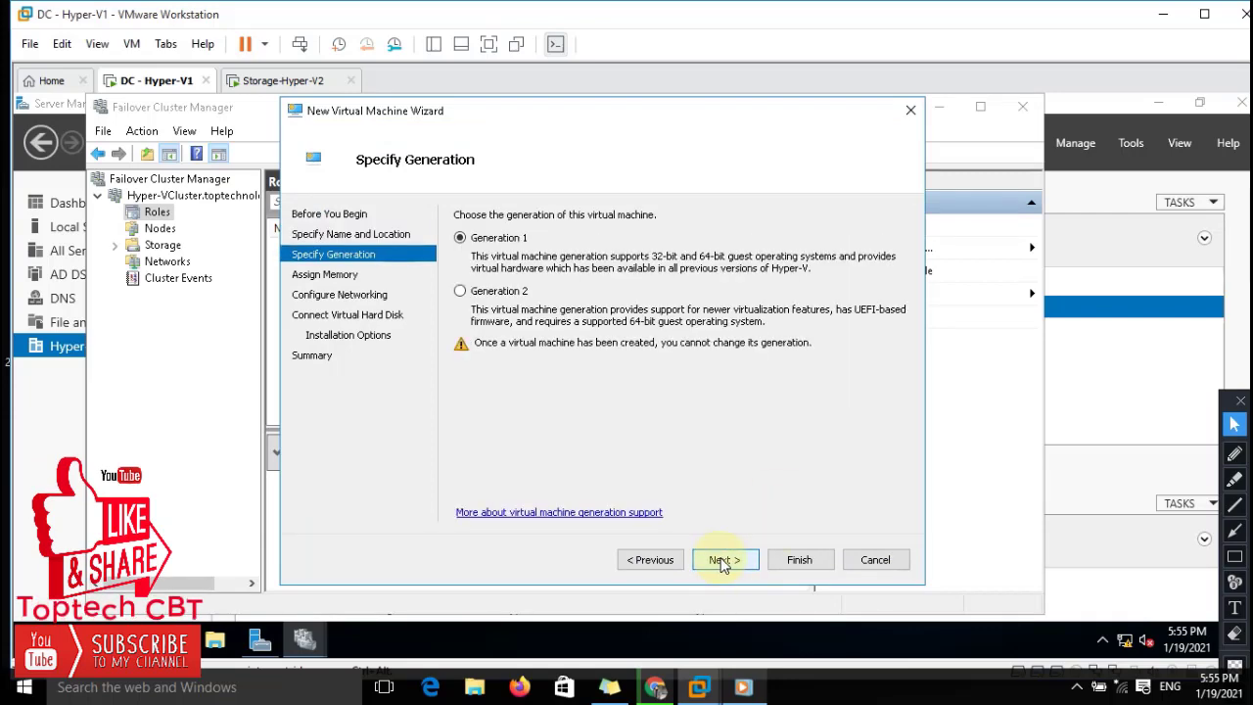
Step: Return to the name and location settings, recheck the VM1 name and F:\ location, and continue
click(644, 561)
click(524, 354)
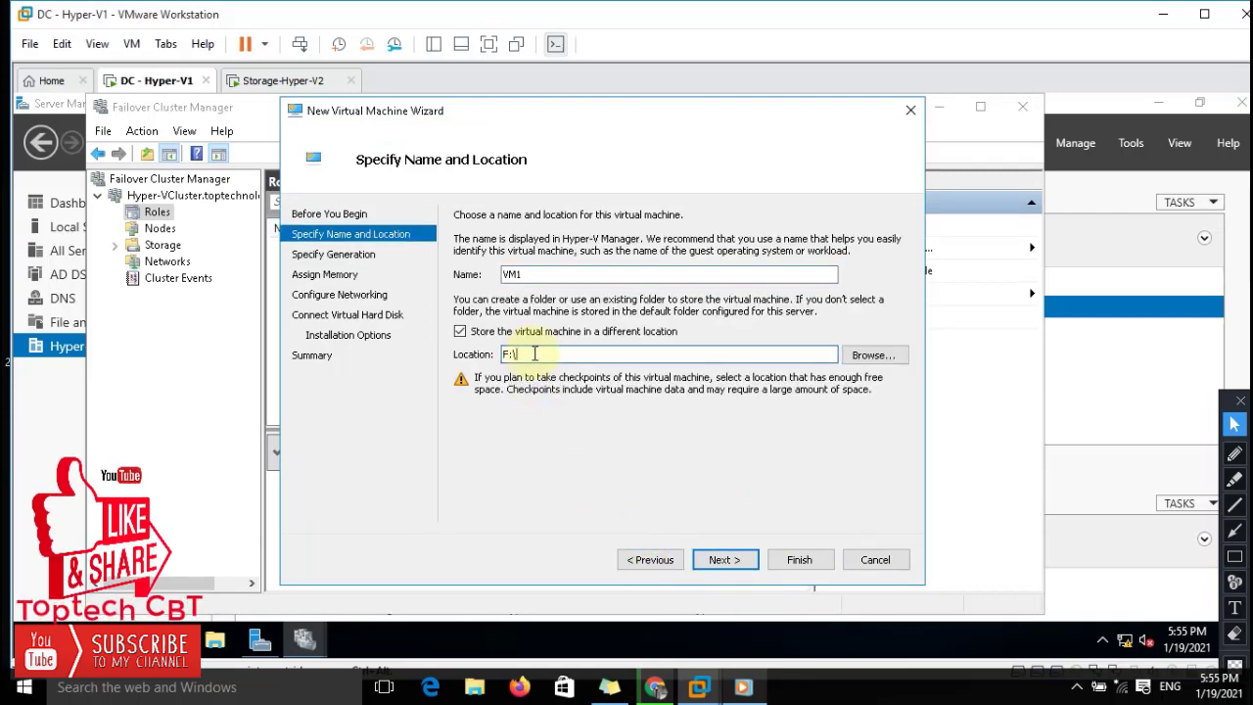
double_click(513, 273)
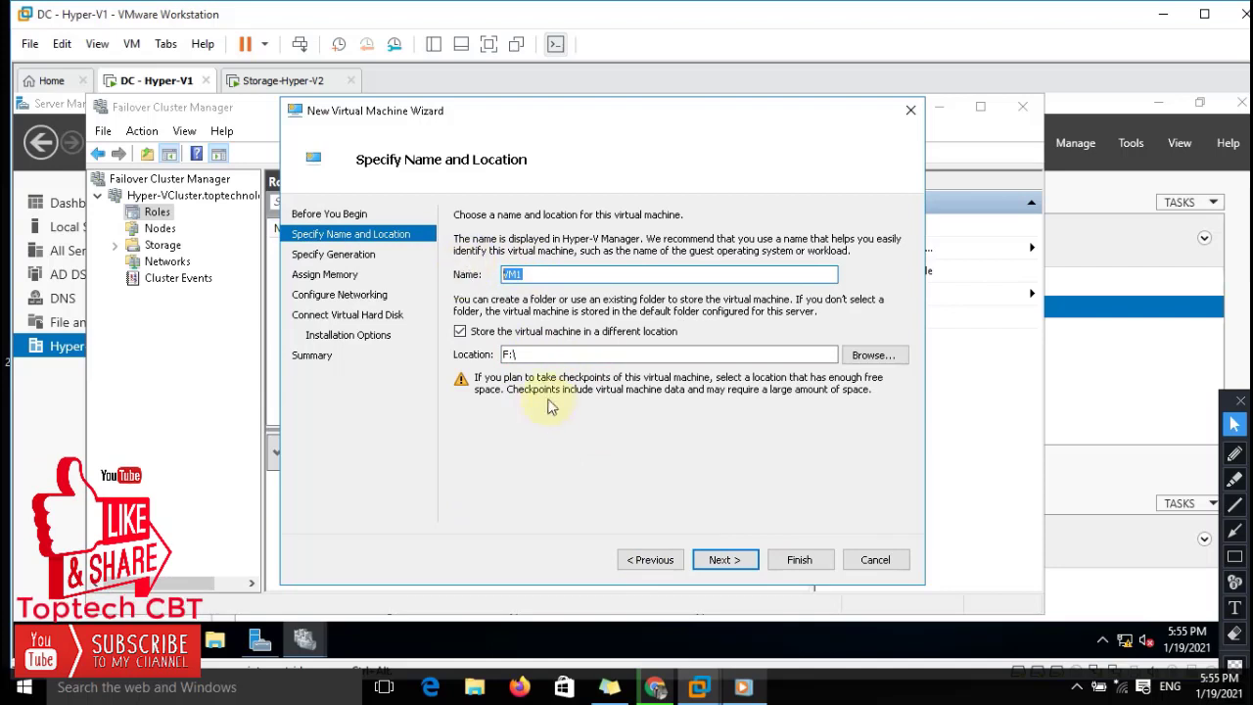
drag(545, 355, 473, 358)
key(BackSpace)
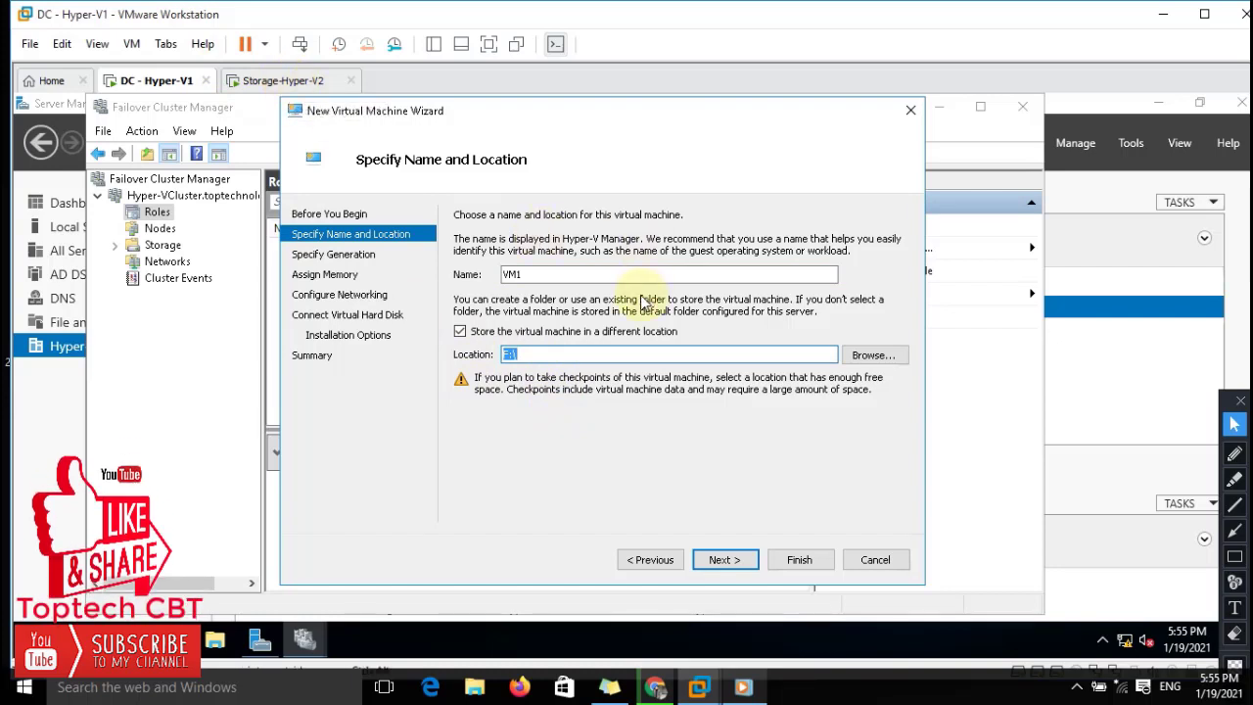
text(F:\)
double_click(522, 274)
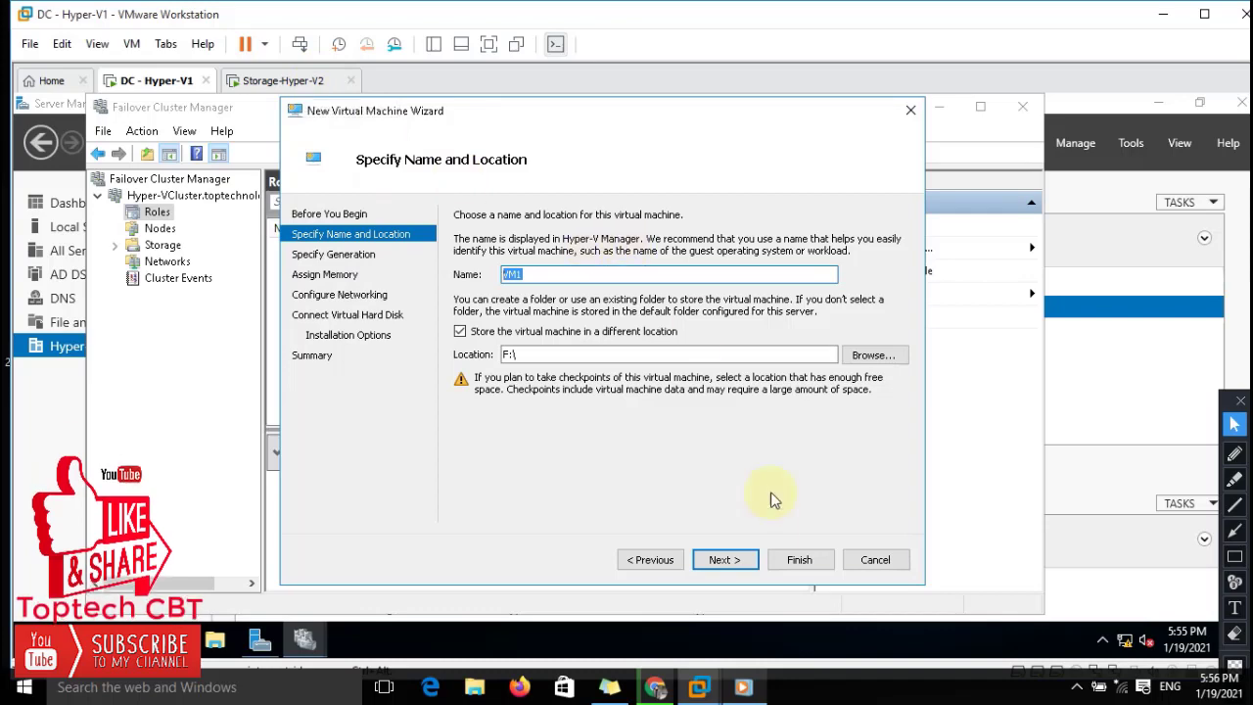
click(723, 559)
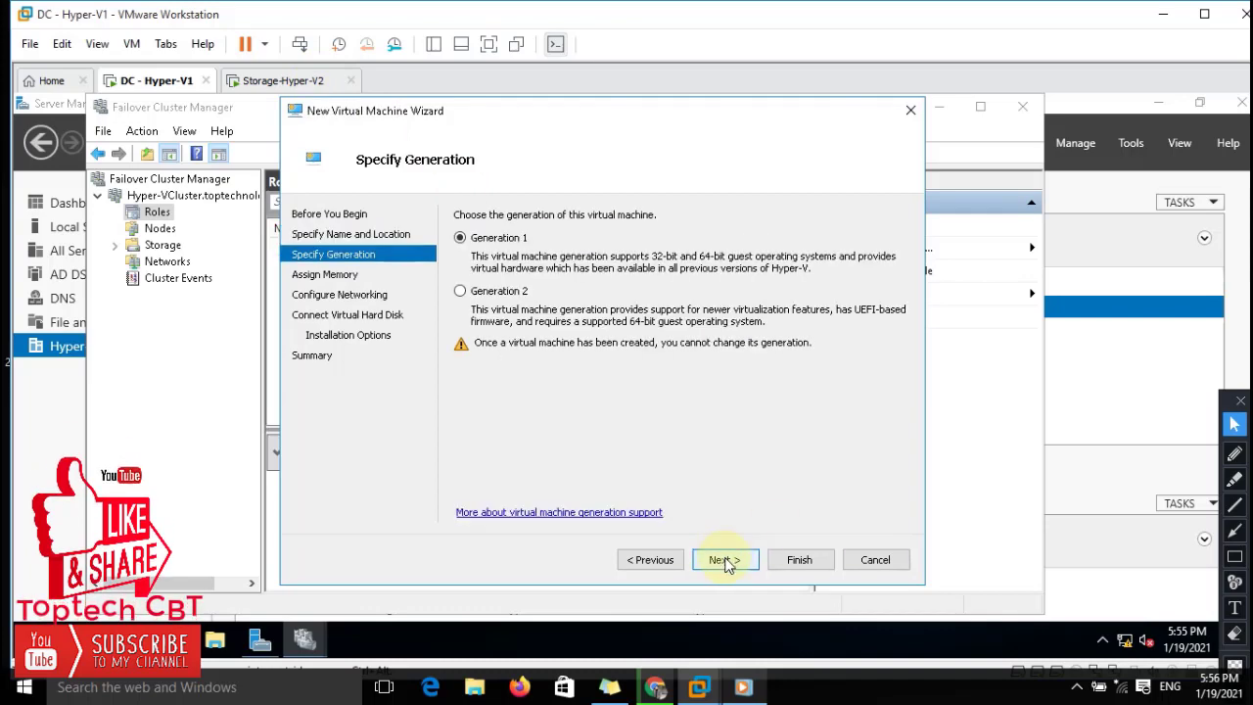
Step: Accept Generation 1, 1024 MB of startup memory and the default networking for VM1
click(722, 559)
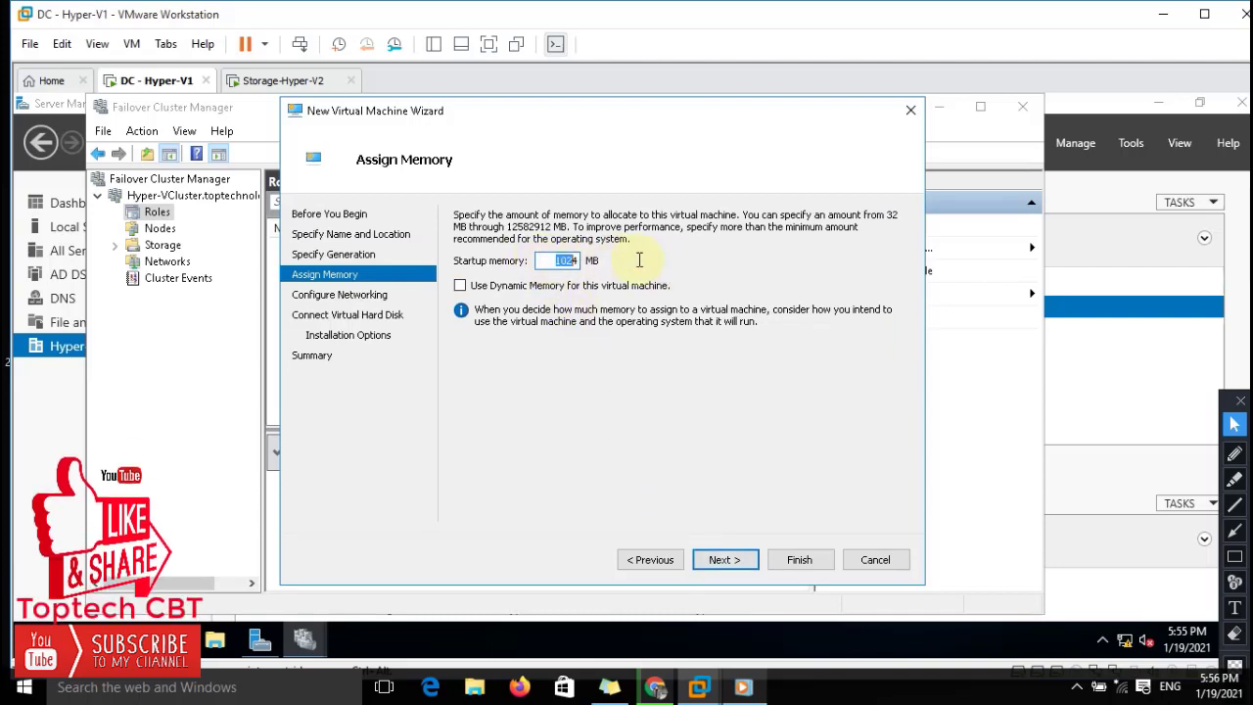
click(725, 560)
click(725, 560)
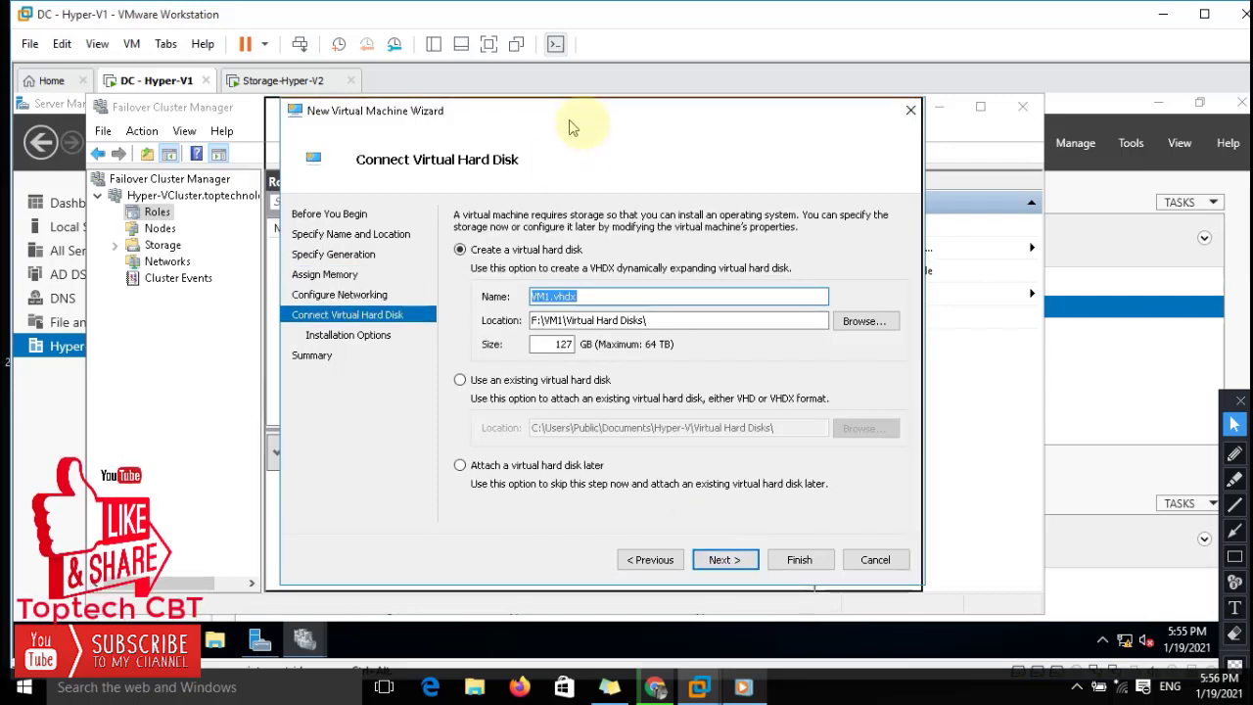
Step: Review the VM1.vhdx name and its F:\VM1\Virtual Hard Disks\ location, set the disk size to 20 GB and continue
drag(590, 121, 605, 124)
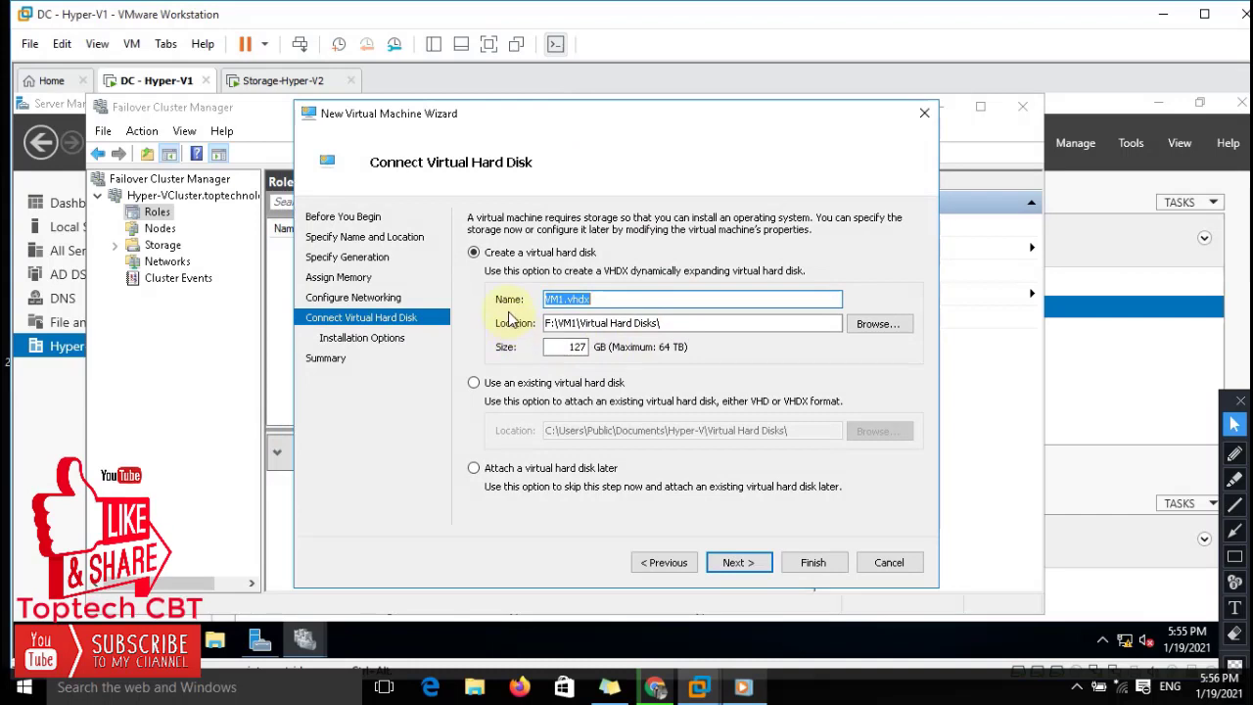
drag(490, 118, 530, 118)
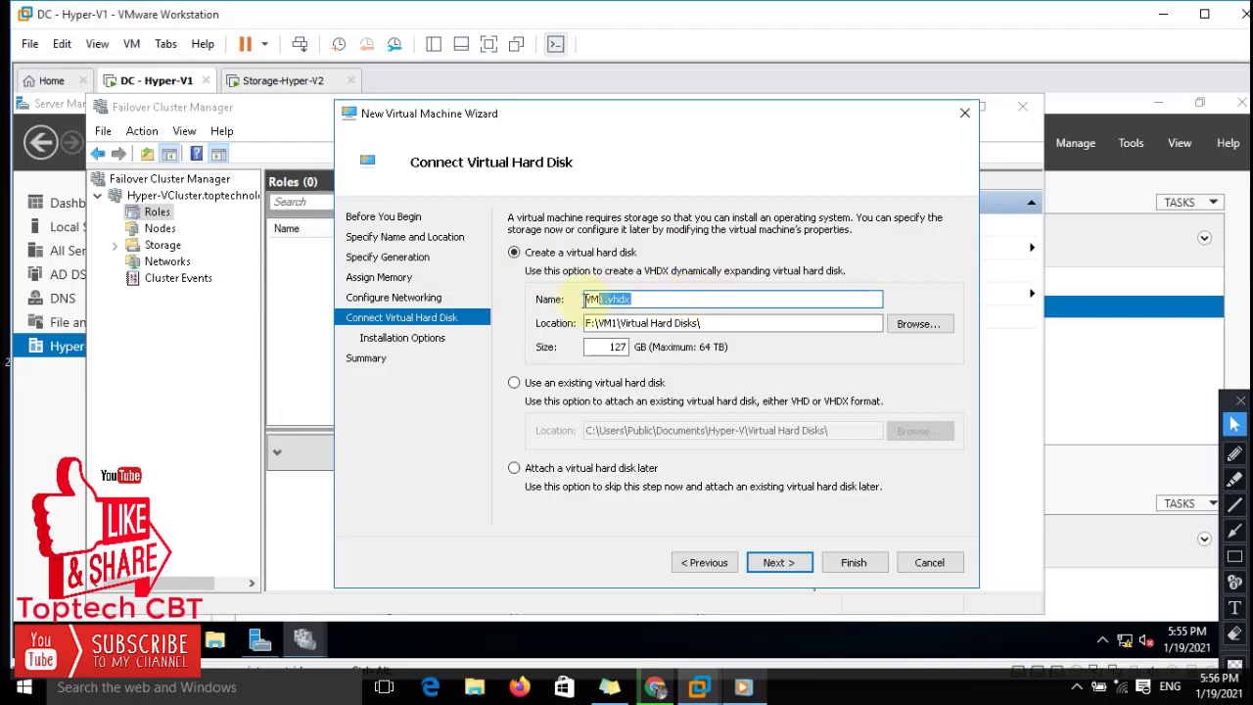
click(721, 323)
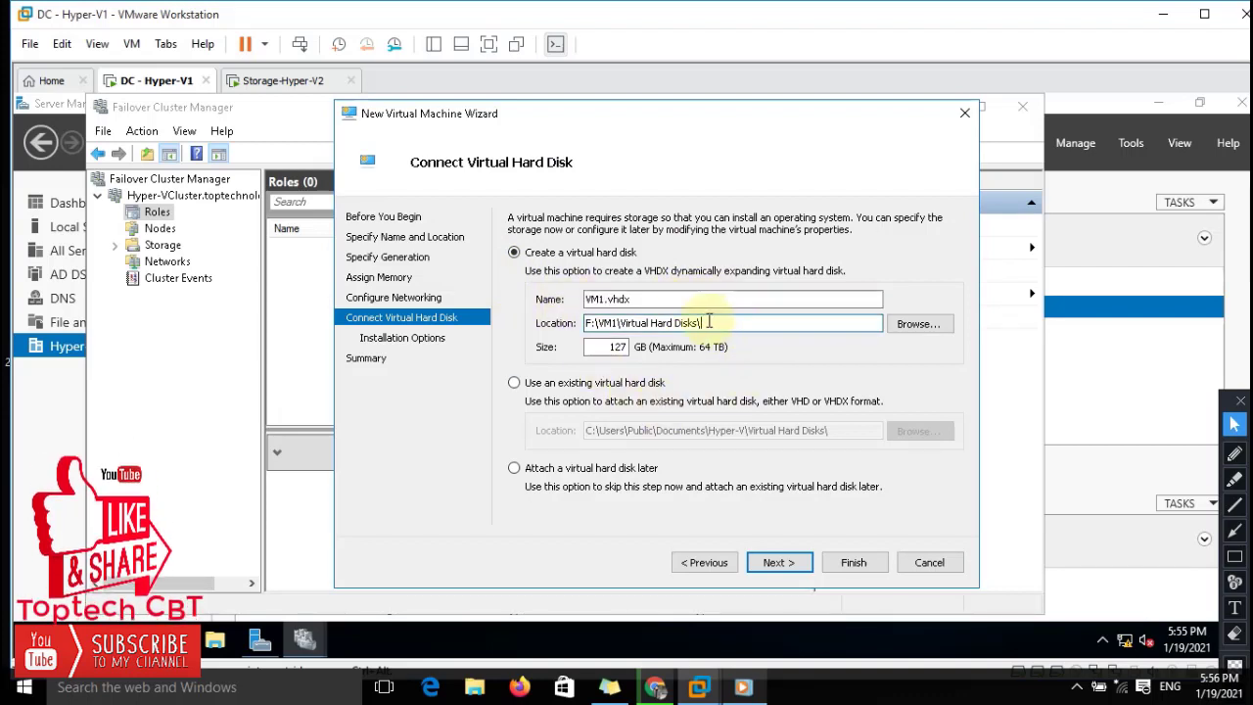
drag(738, 323, 558, 322)
click(637, 299)
drag(637, 299, 717, 326)
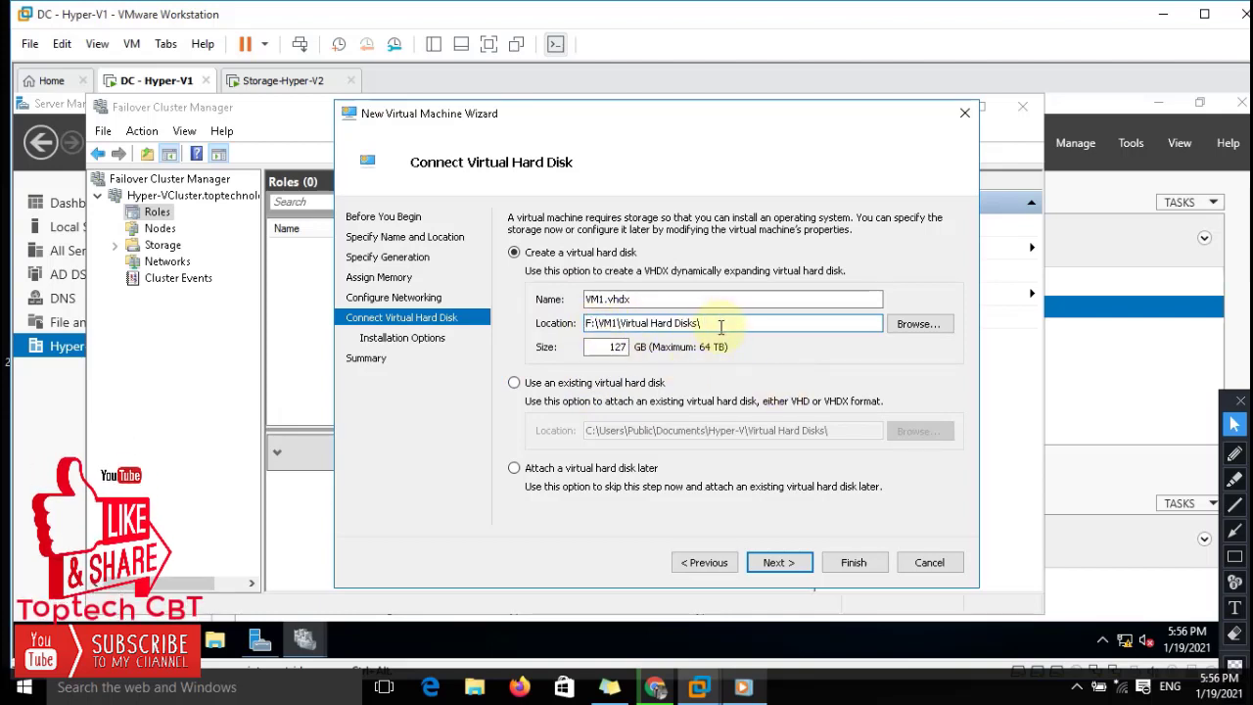
drag(721, 326, 602, 326)
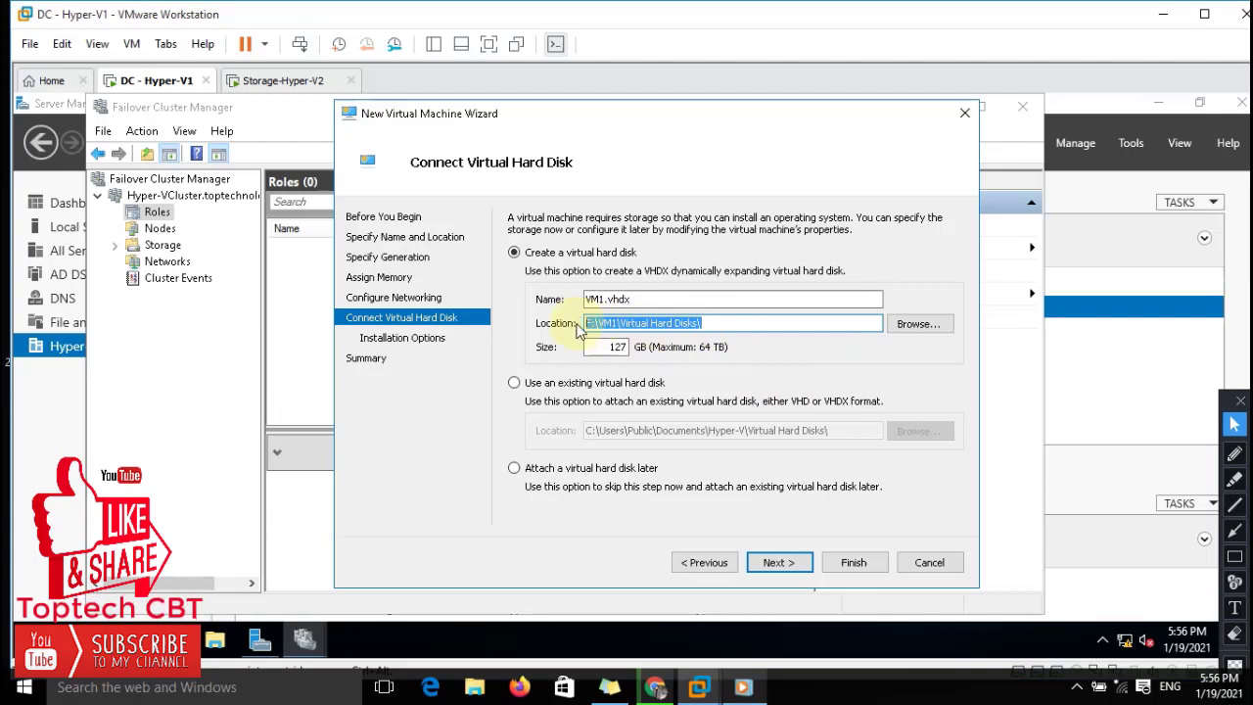
click(755, 323)
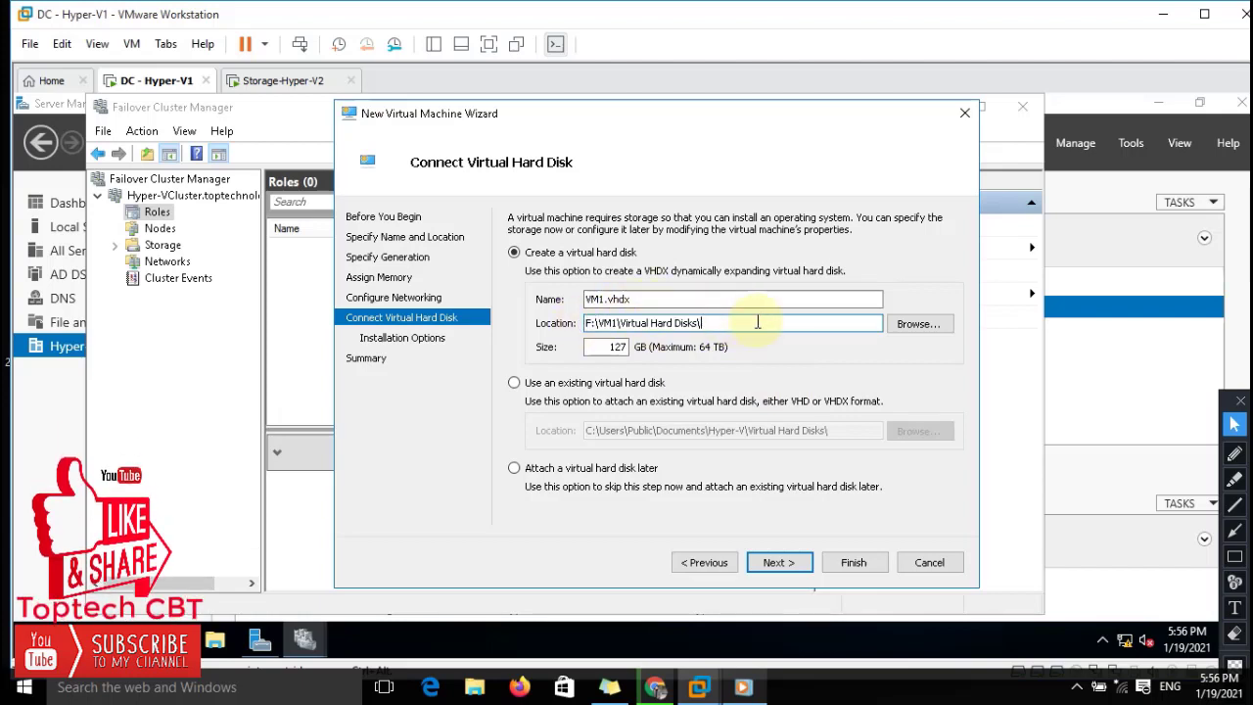
double_click(617, 347)
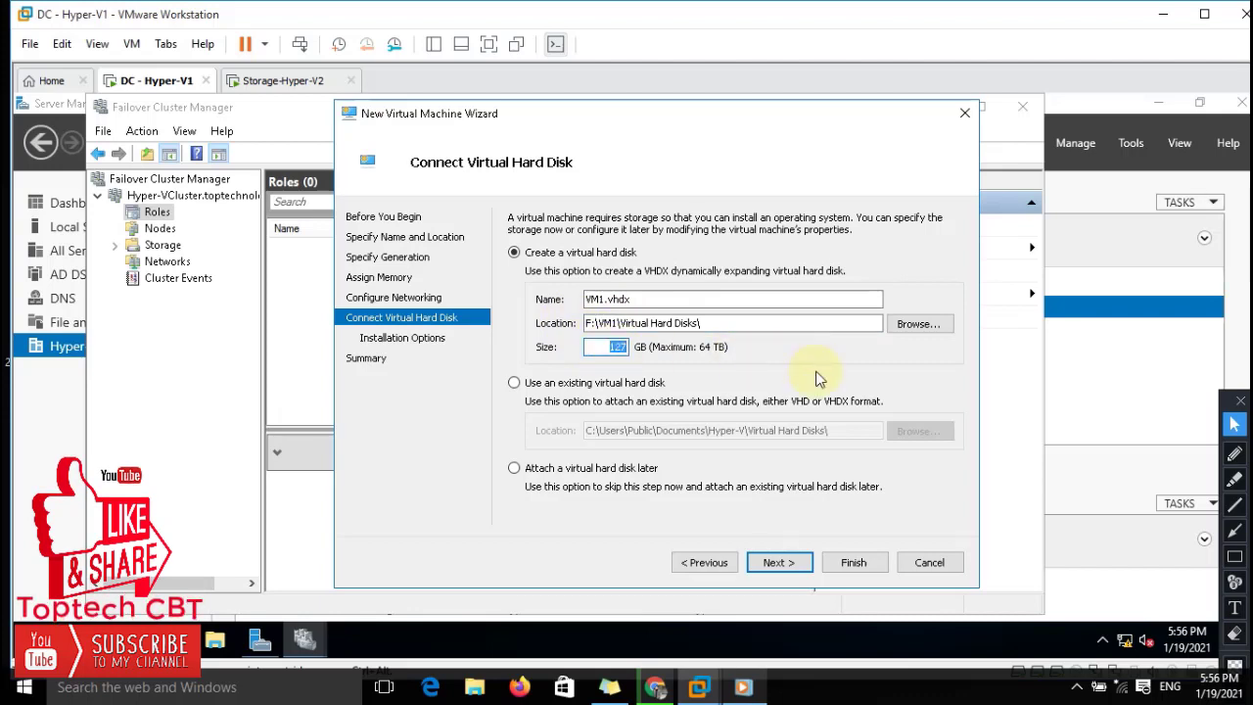
text(20)
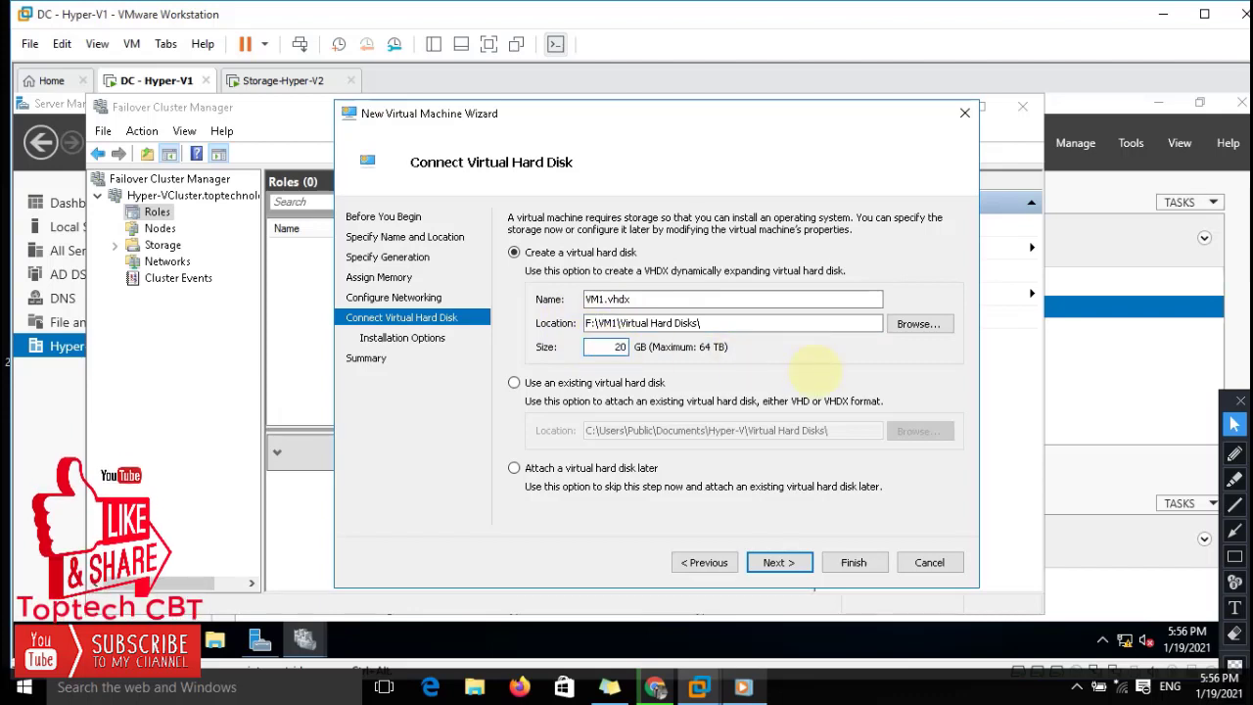
click(777, 562)
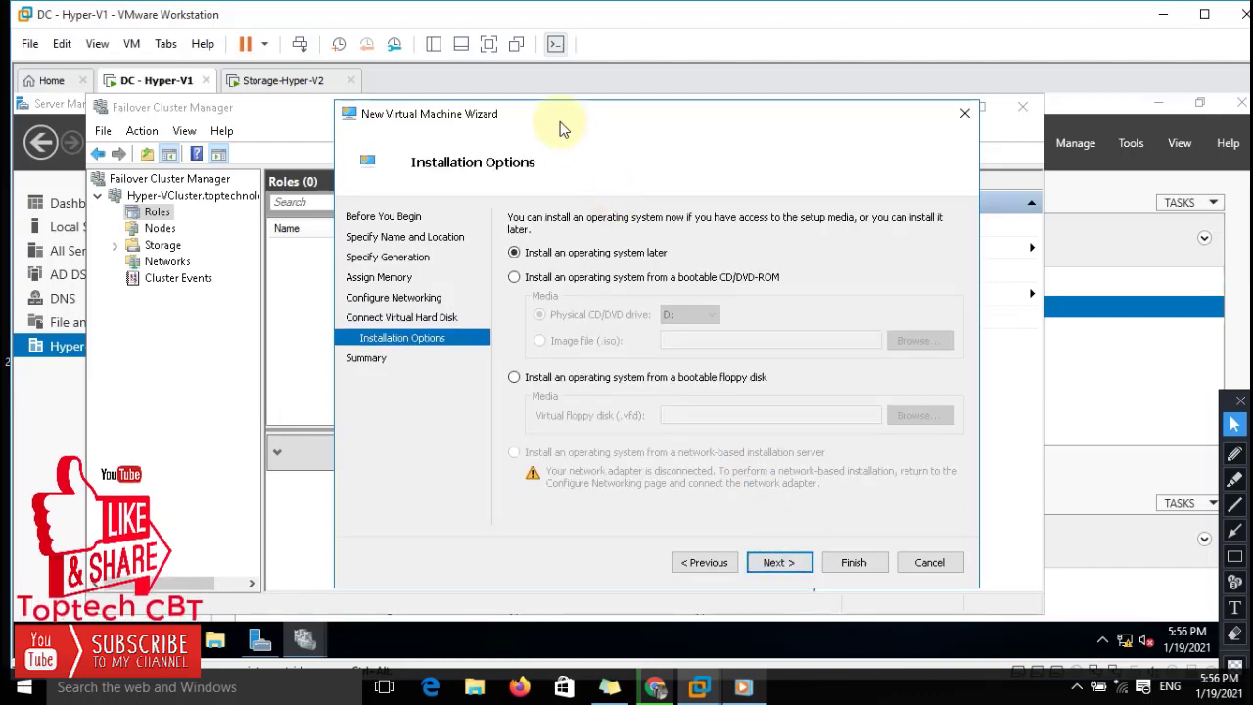
Step: Choose to install VM1's operating system later and finish creating the virtual machine as a highly available role
drag(554, 118, 523, 112)
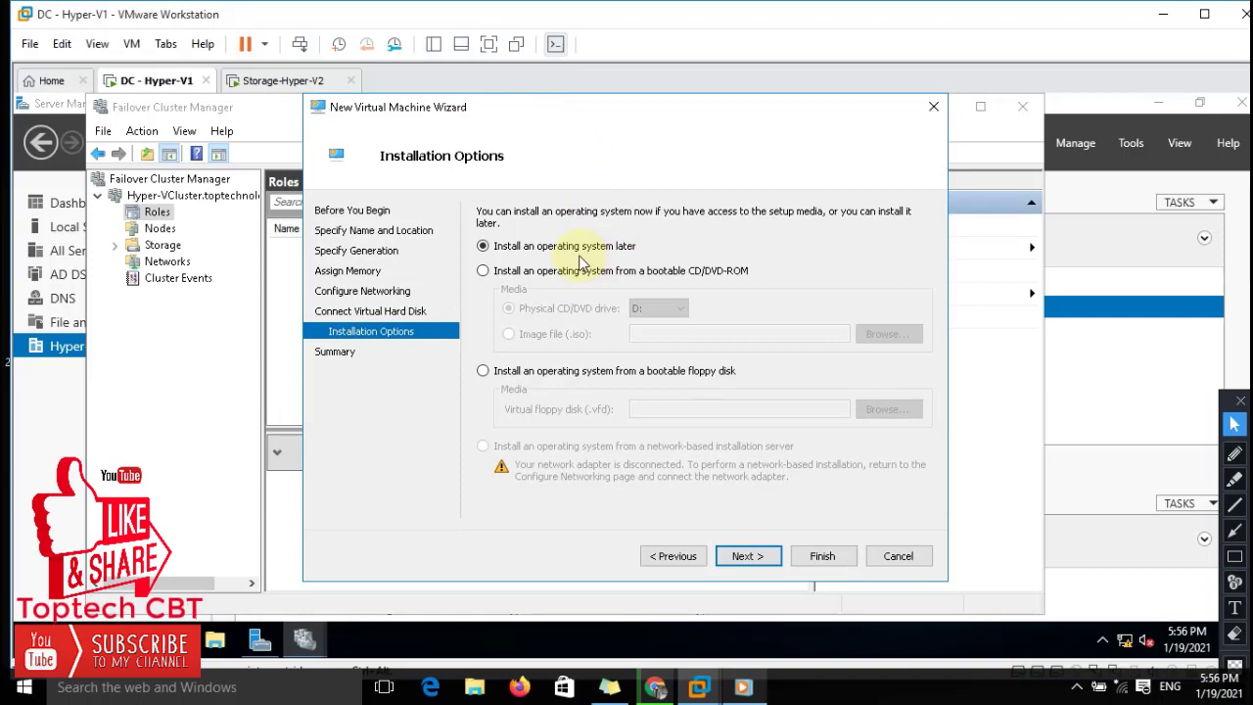
click(746, 556)
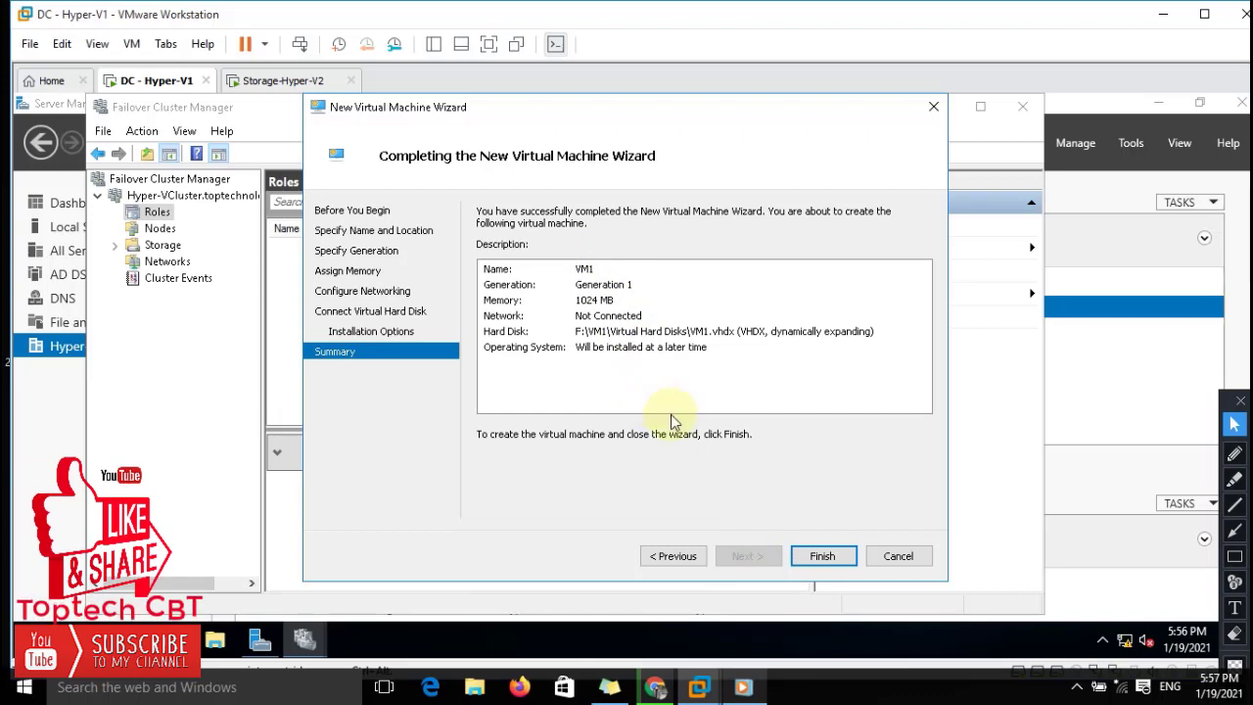
click(822, 556)
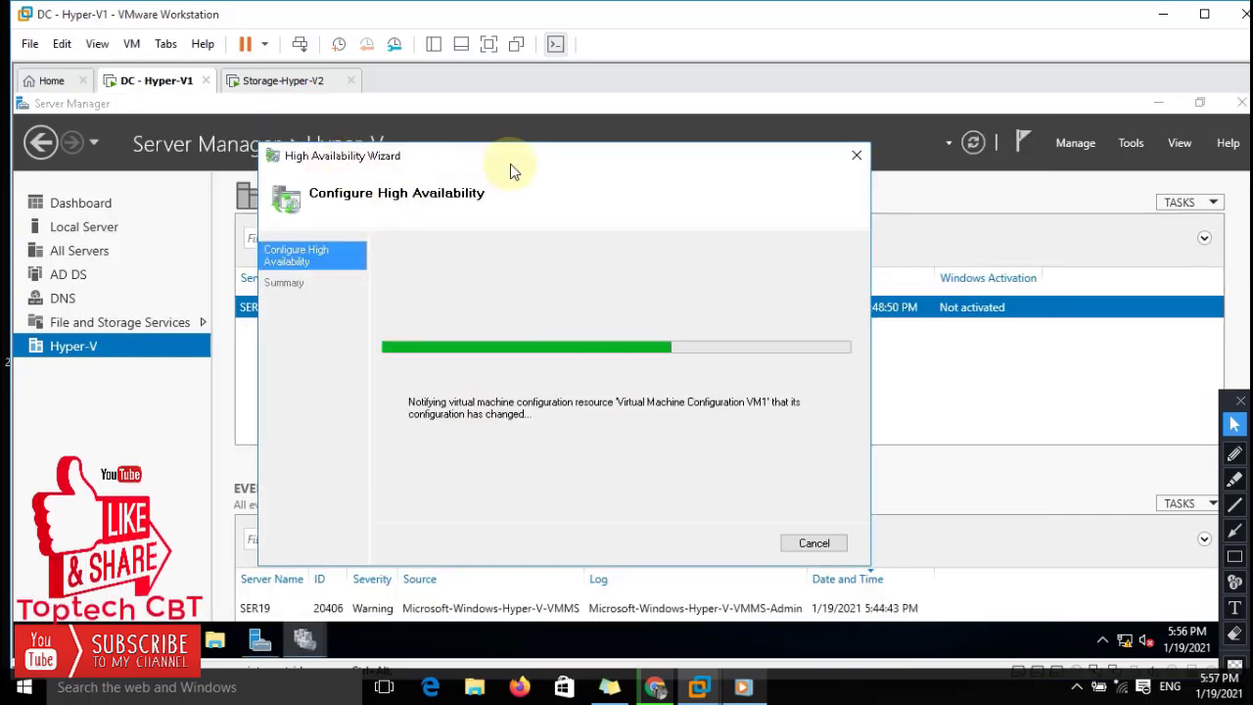
drag(512, 159, 531, 161)
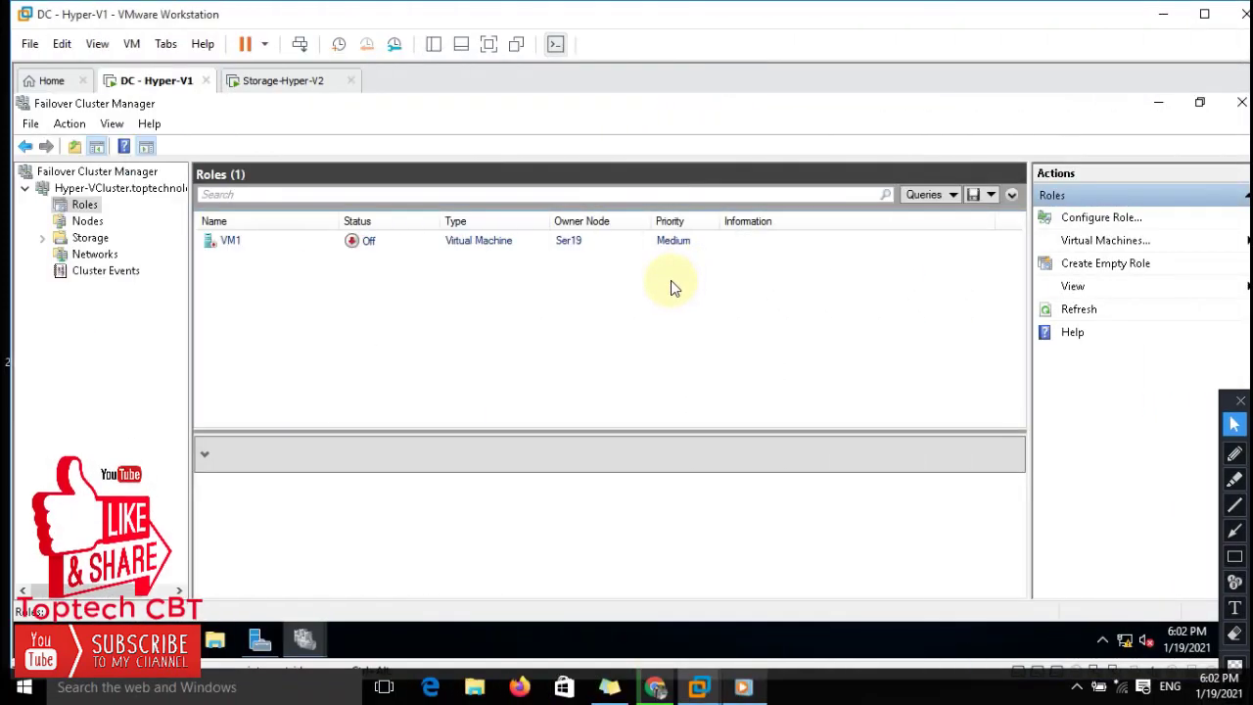
Step: Examine the Pause options for draining roles on cluster node Ser19 without applying any, and return to the cluster's roles
click(234, 245)
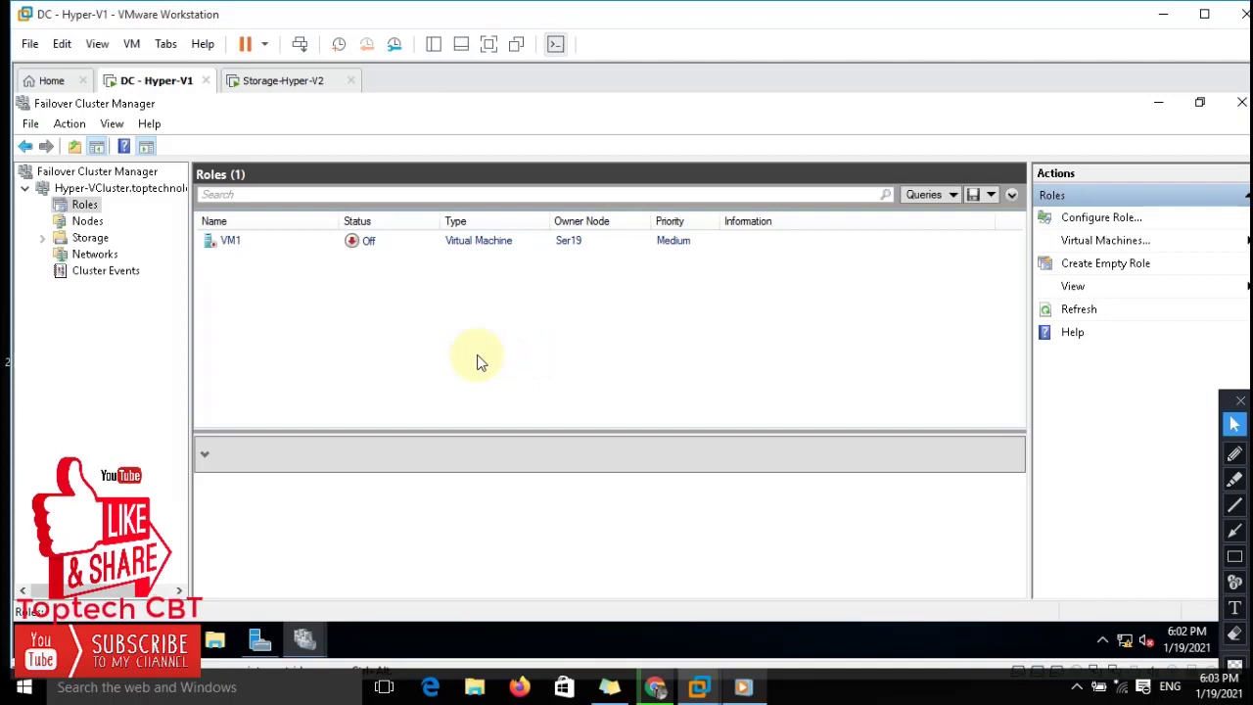
click(87, 224)
click(257, 267)
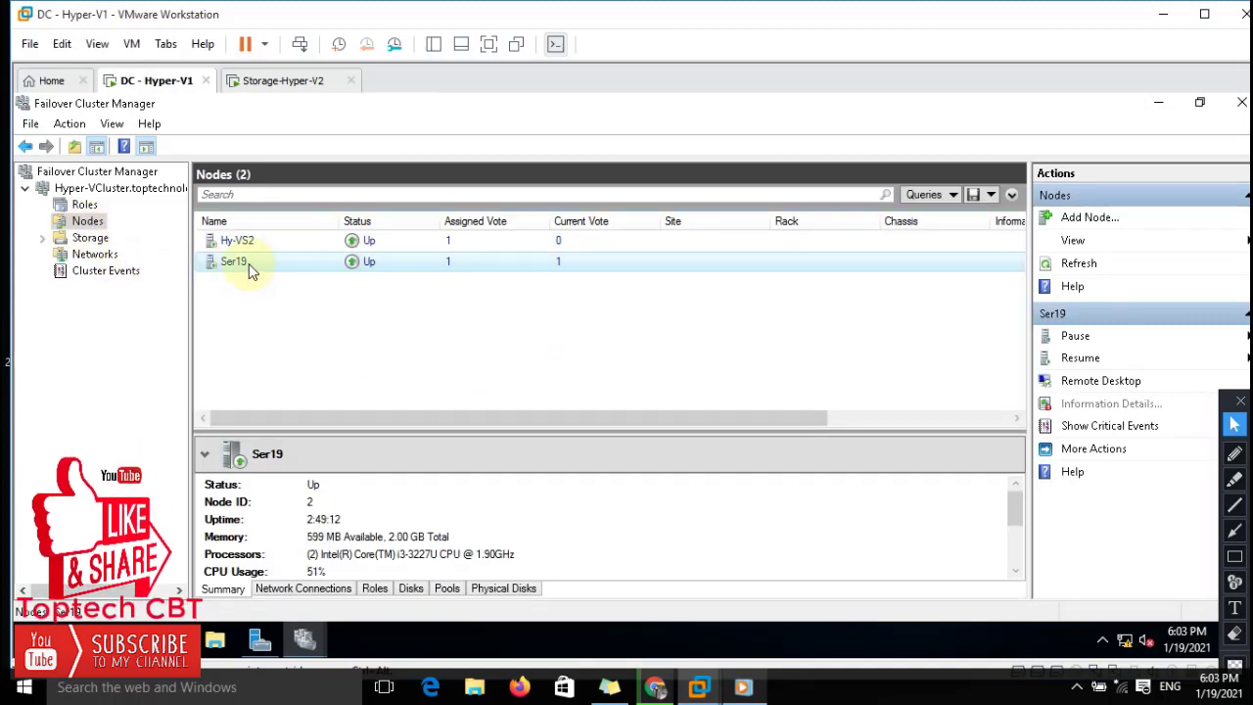
right_click(249, 272)
mouse_move(348, 277)
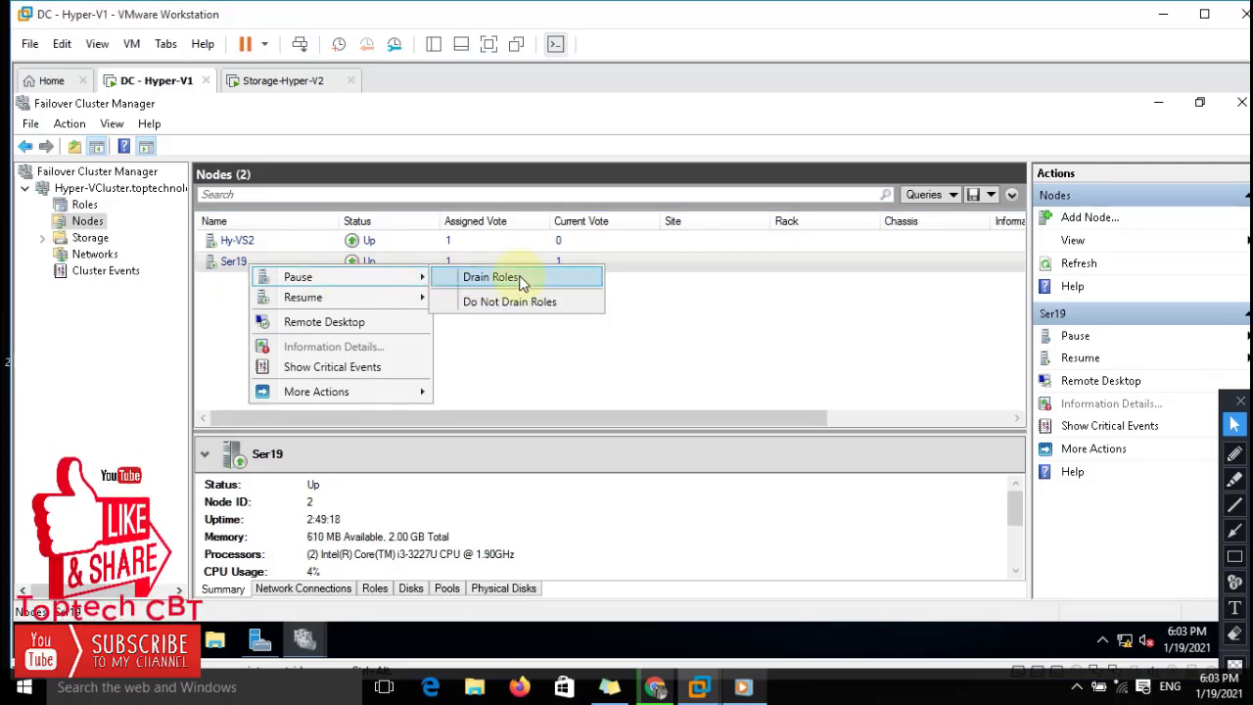
click(209, 317)
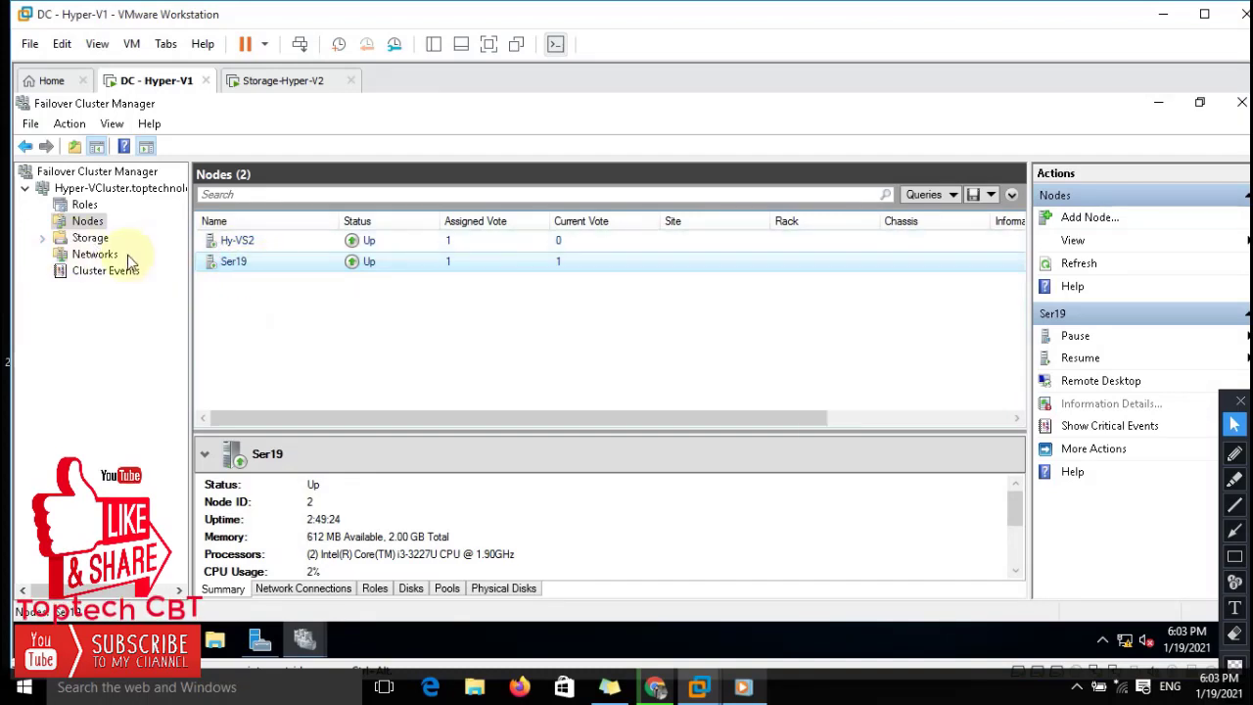
click(84, 204)
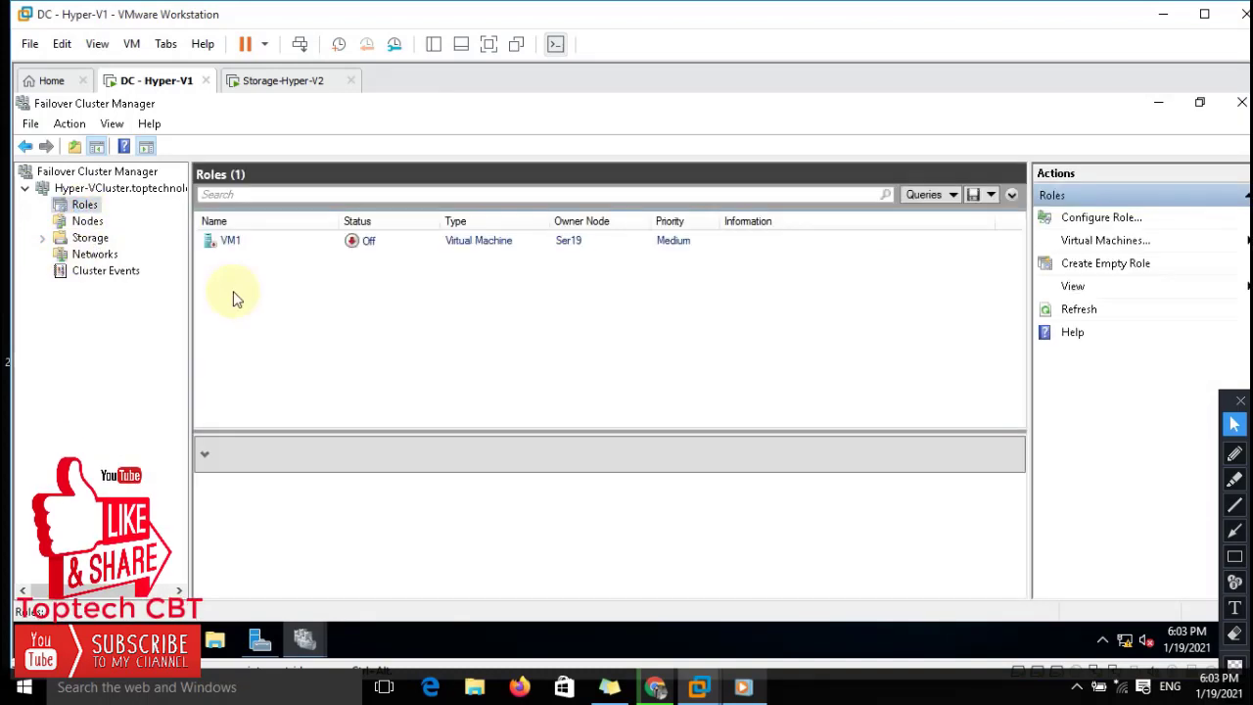